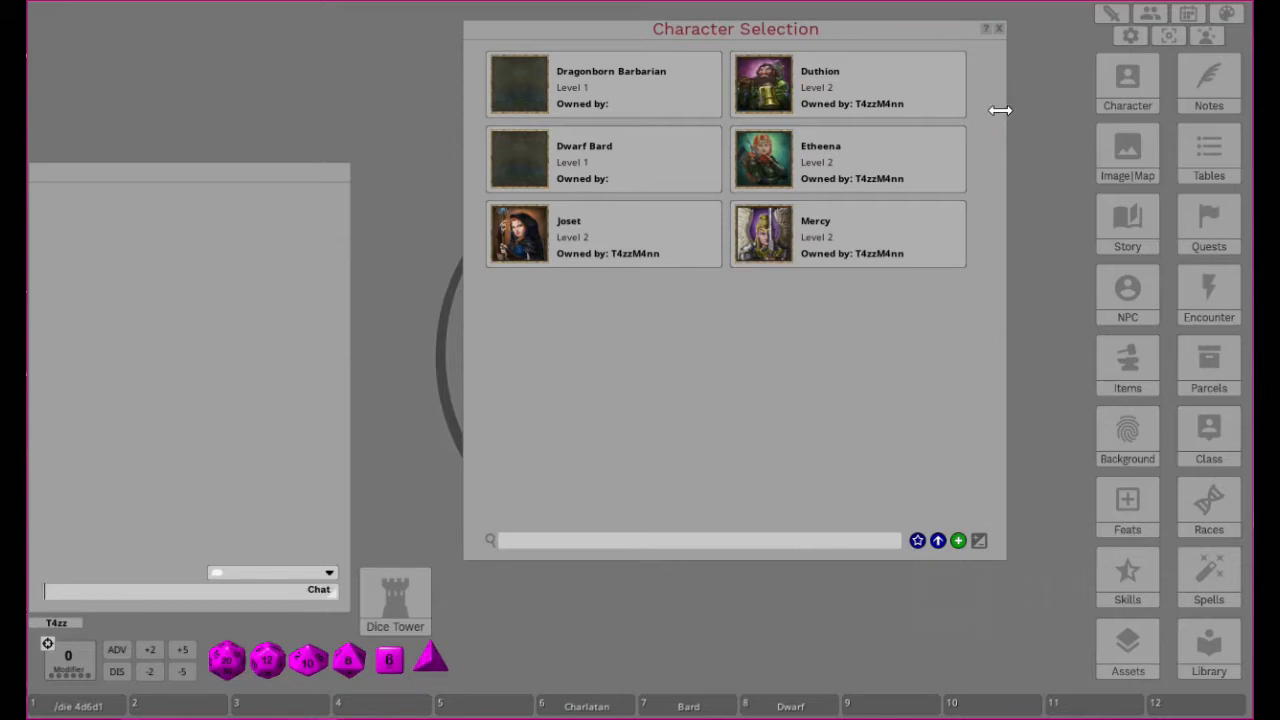
Open the Dragonborn Barbarian's character sheet and bring up its portrait selection.
{"action": "left_click_drag", "start_coordinate": [1001, 112], "coordinate": [981, 123]}
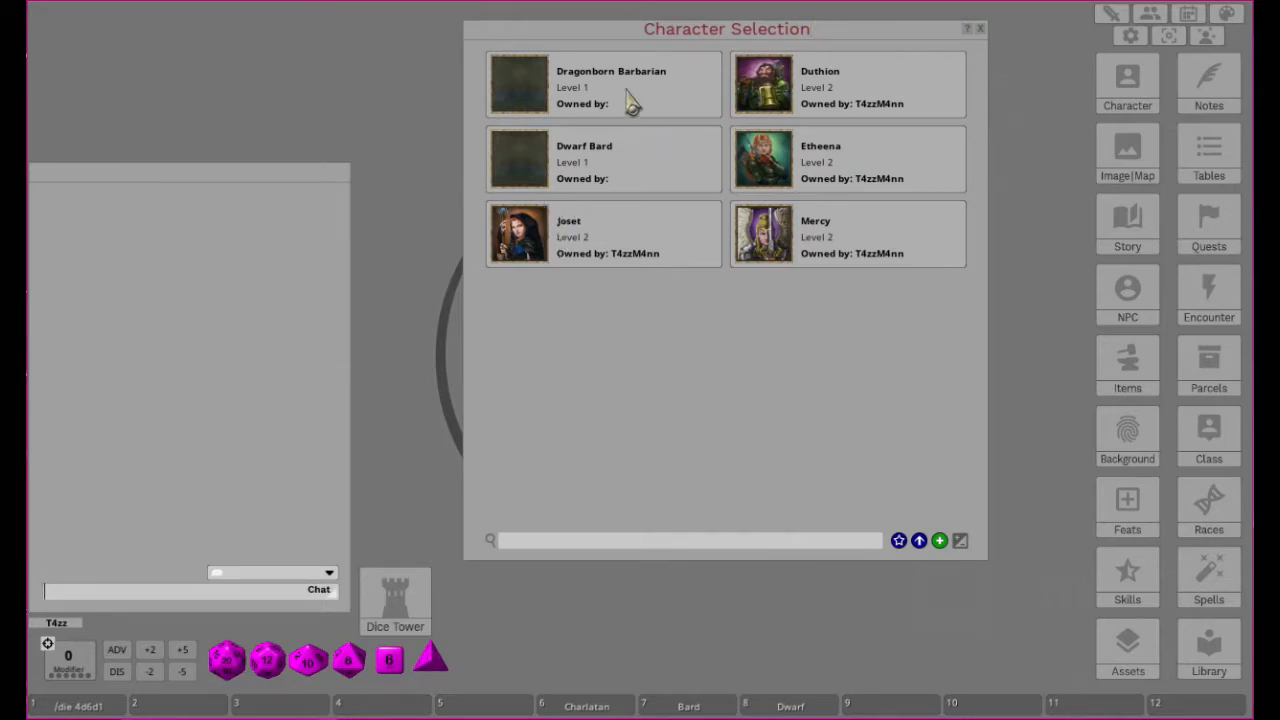
{"action": "left_click", "coordinate": [521, 88]}
{"action": "left_click_drag", "start_coordinate": [700, 283], "coordinate": [491, 110]}
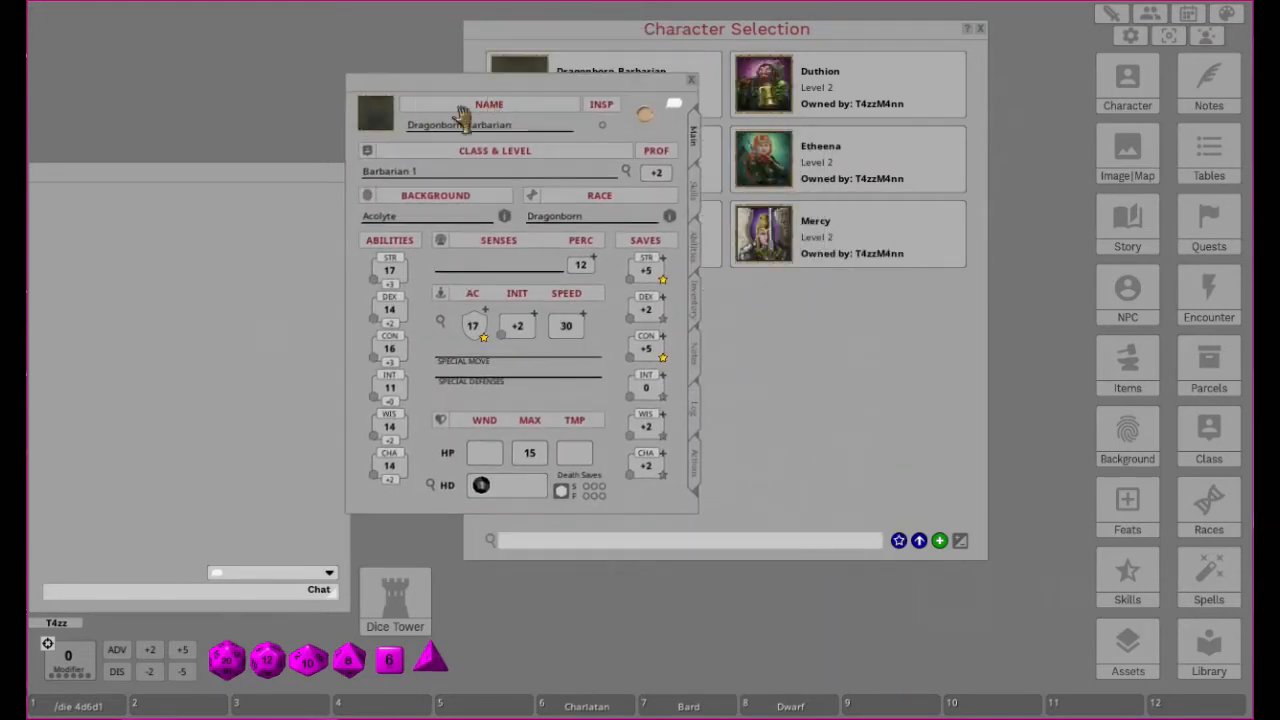
{"action": "left_click", "coordinate": [380, 112]}
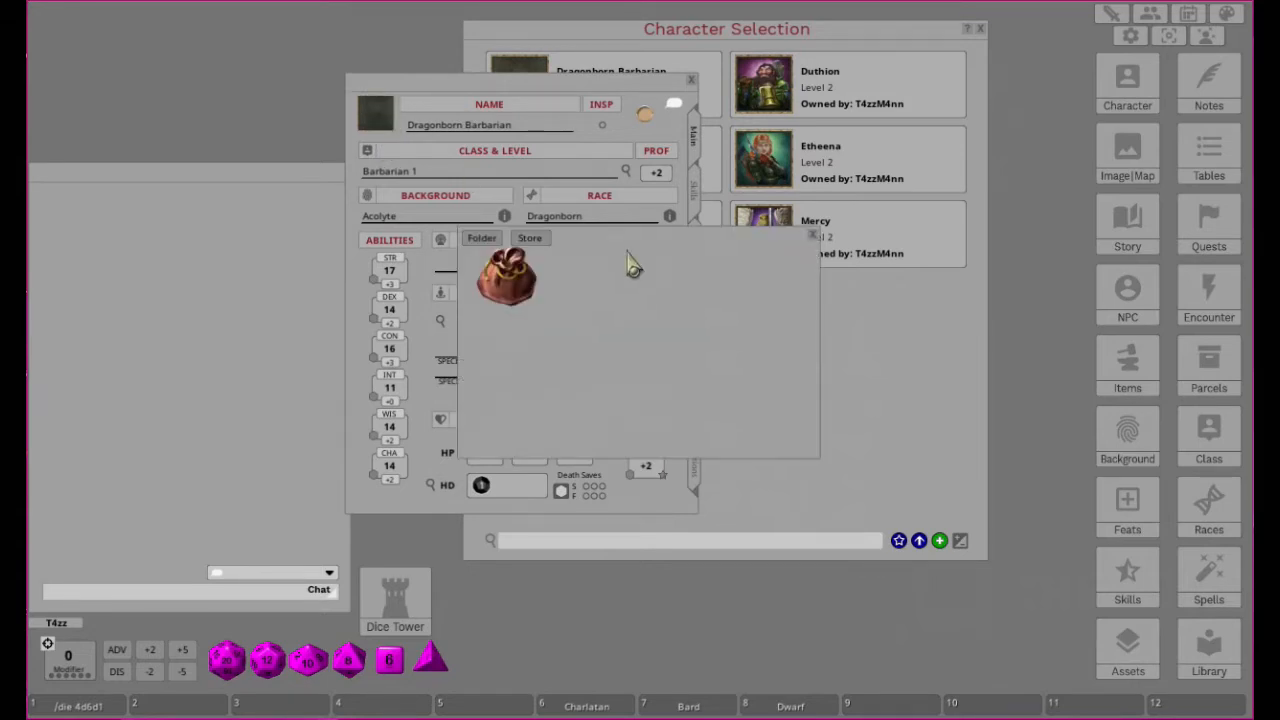
{"action": "left_click_drag", "start_coordinate": [622, 245], "coordinate": [611, 117]}
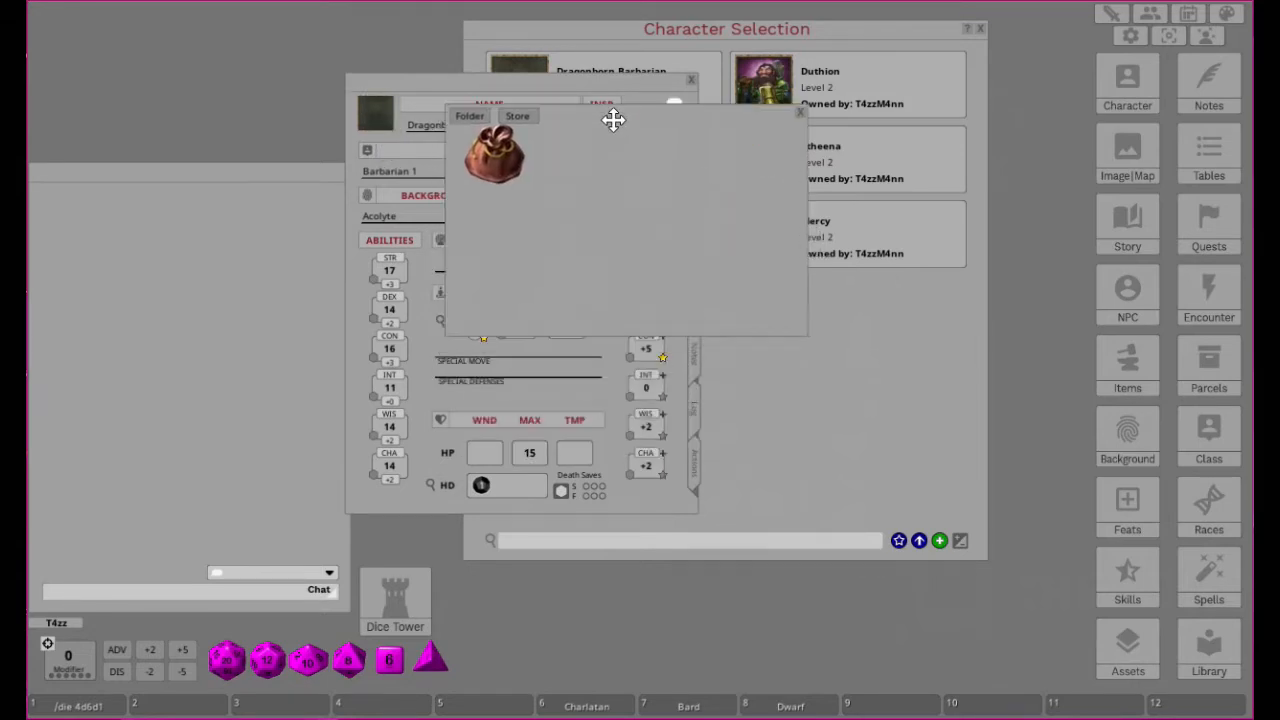
View the portraits data folder on disk in File Explorer, and close it again.
{"action": "left_click", "coordinate": [468, 117]}
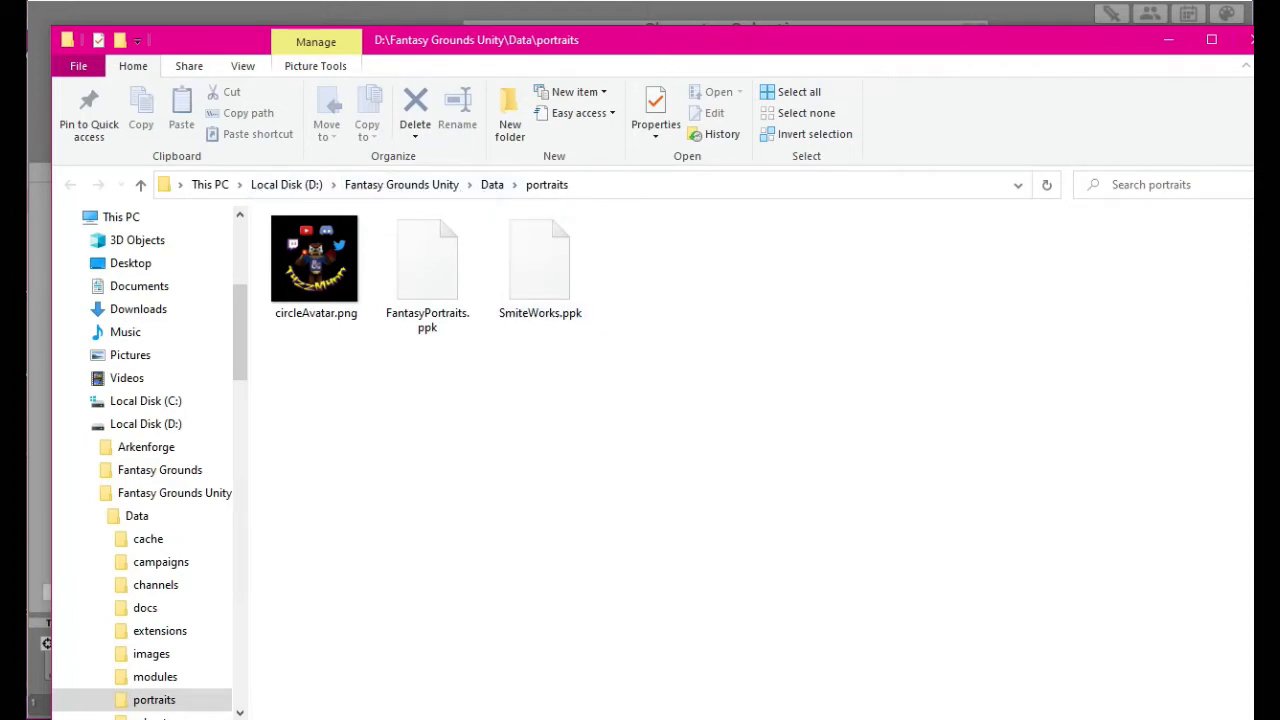
{"action": "left_click_drag", "start_coordinate": [1068, 50], "coordinate": [1043, 40]}
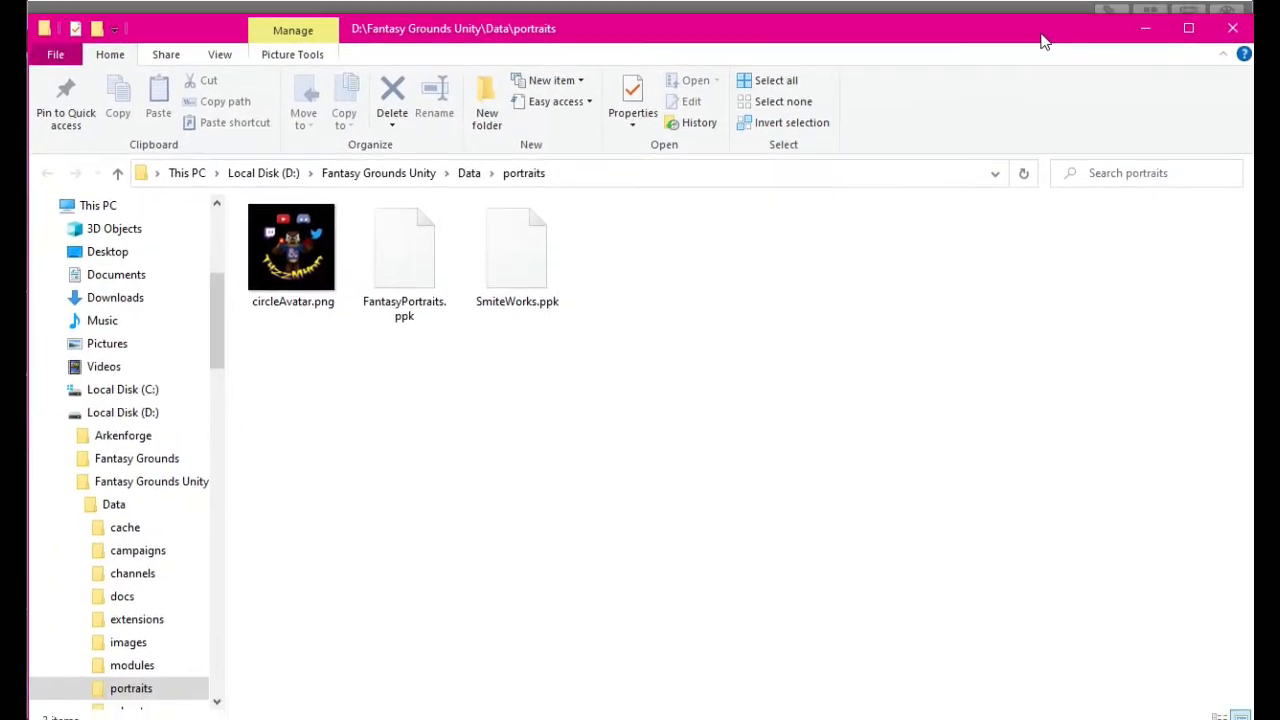
{"action": "left_click", "coordinate": [1236, 33]}
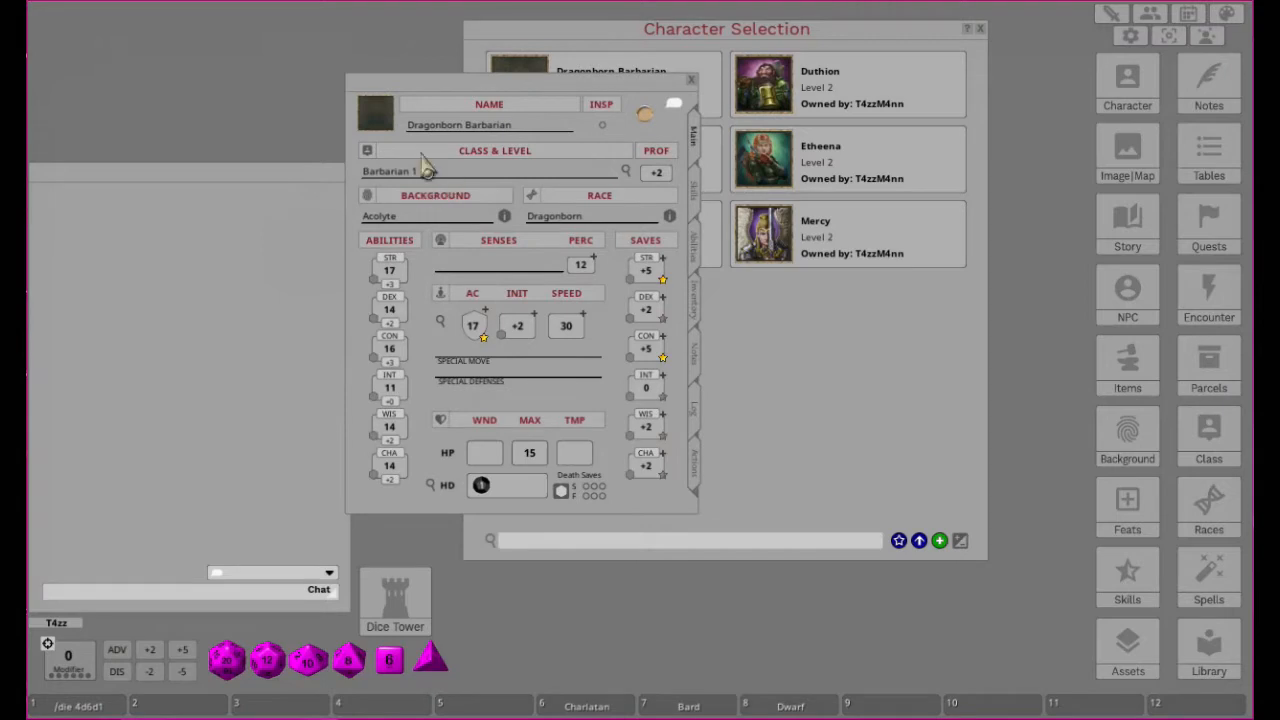
Look through the portraits in the first available portrait pack for the Dragonborn Barbarian, and close the portrait selection.
{"action": "left_click", "coordinate": [373, 113]}
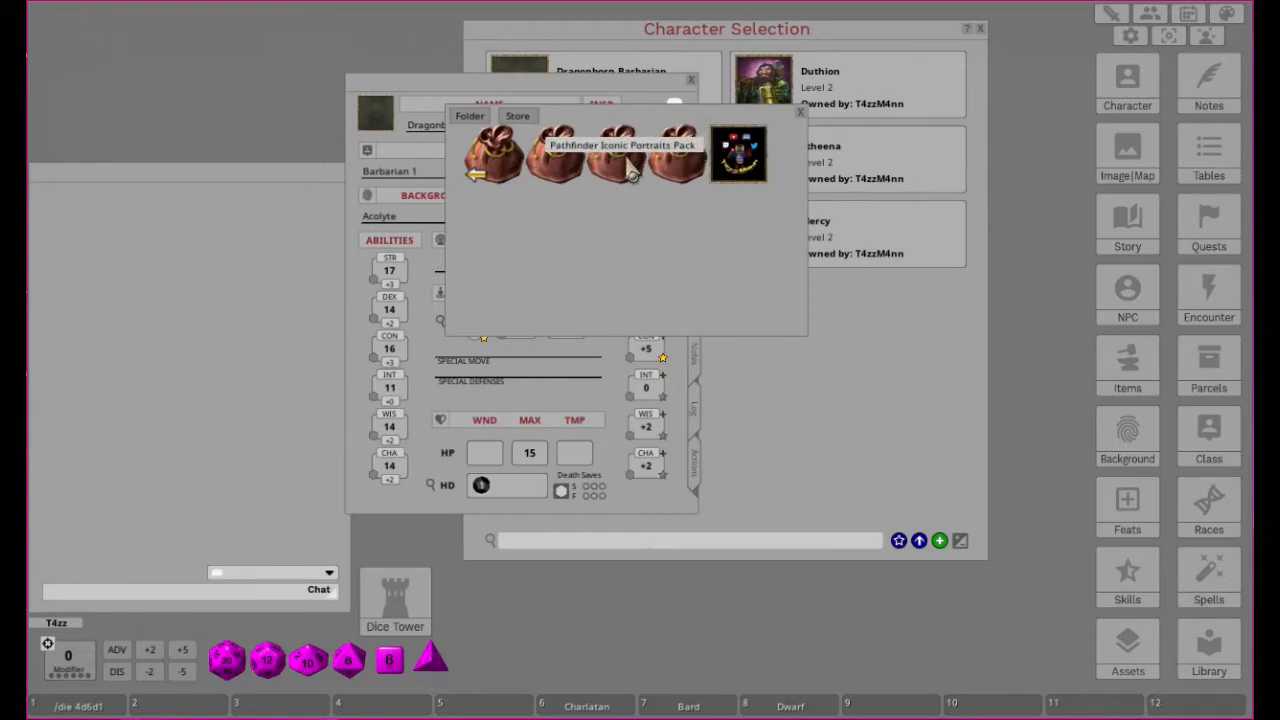
{"action": "left_click", "coordinate": [561, 170]}
{"action": "scroll", "coordinate": [650, 230], "scroll_direction": "down", "scroll_amount": 5}
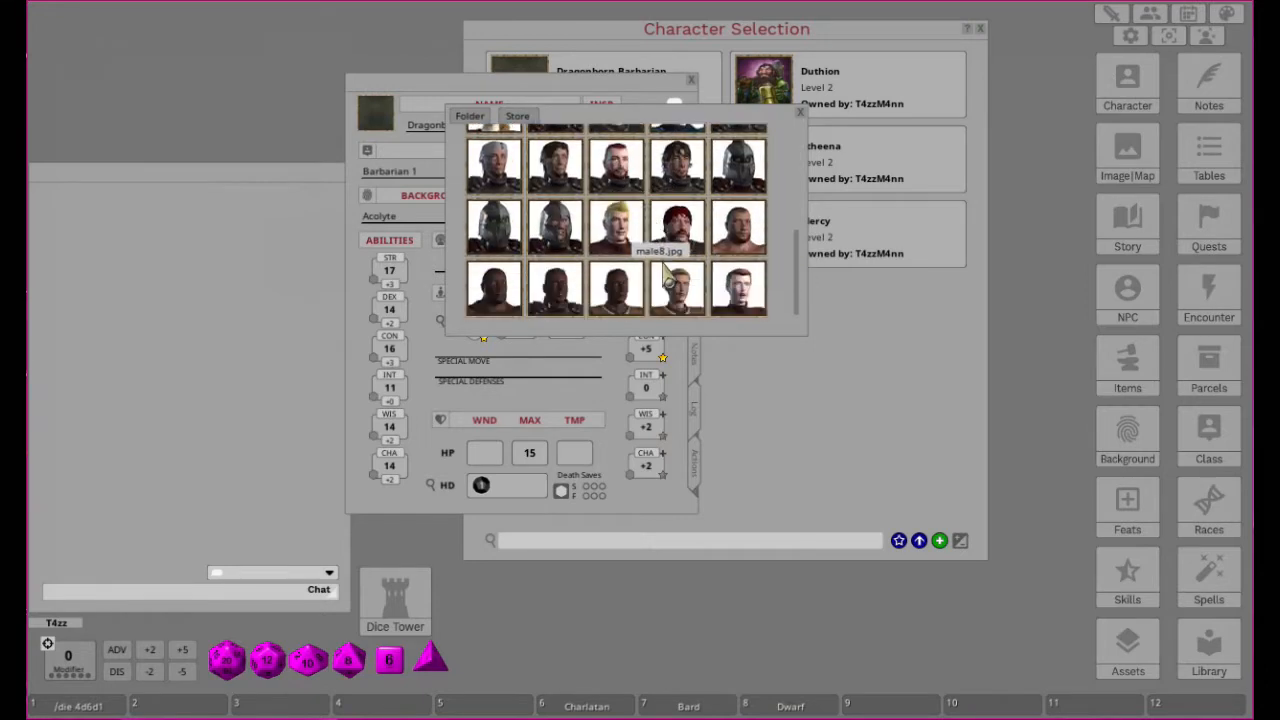
{"action": "left_click", "coordinate": [801, 112]}
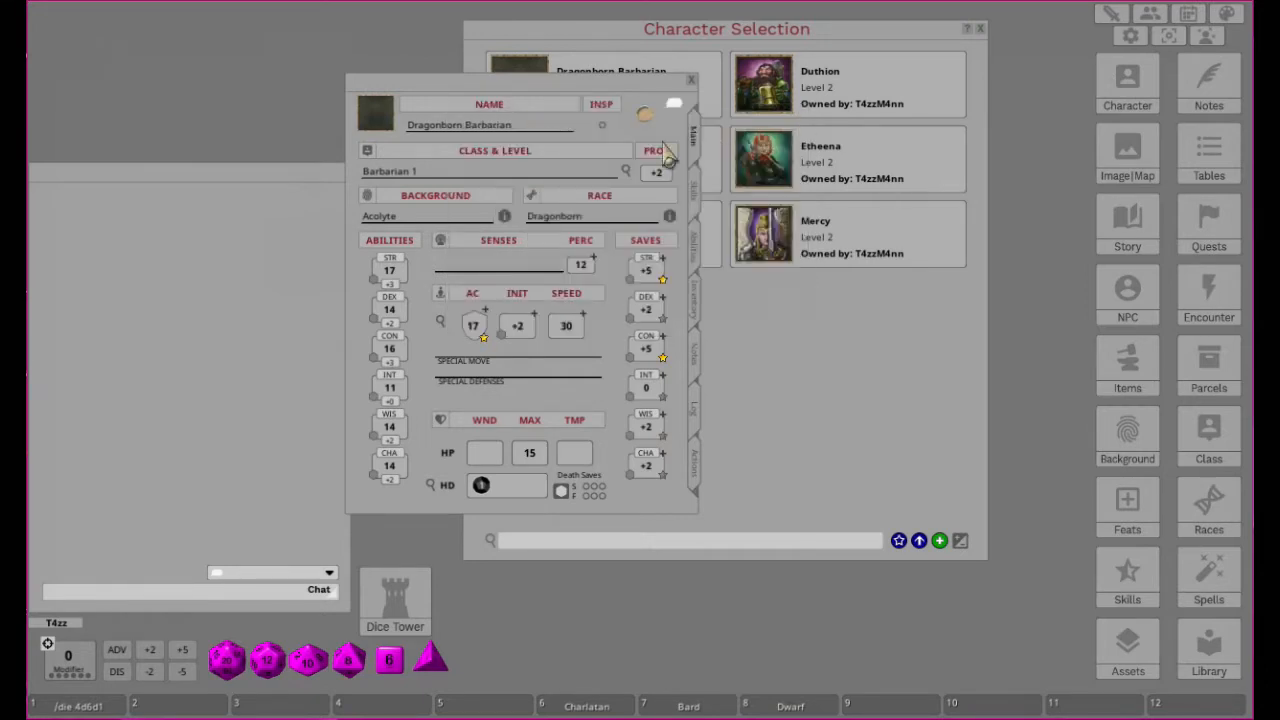
Show the Pathfinder Iconic Portraits Pack for the Dragonborn Barbarian in a portrait selection enlarged to fit all its portraits.
{"action": "left_click", "coordinate": [378, 112]}
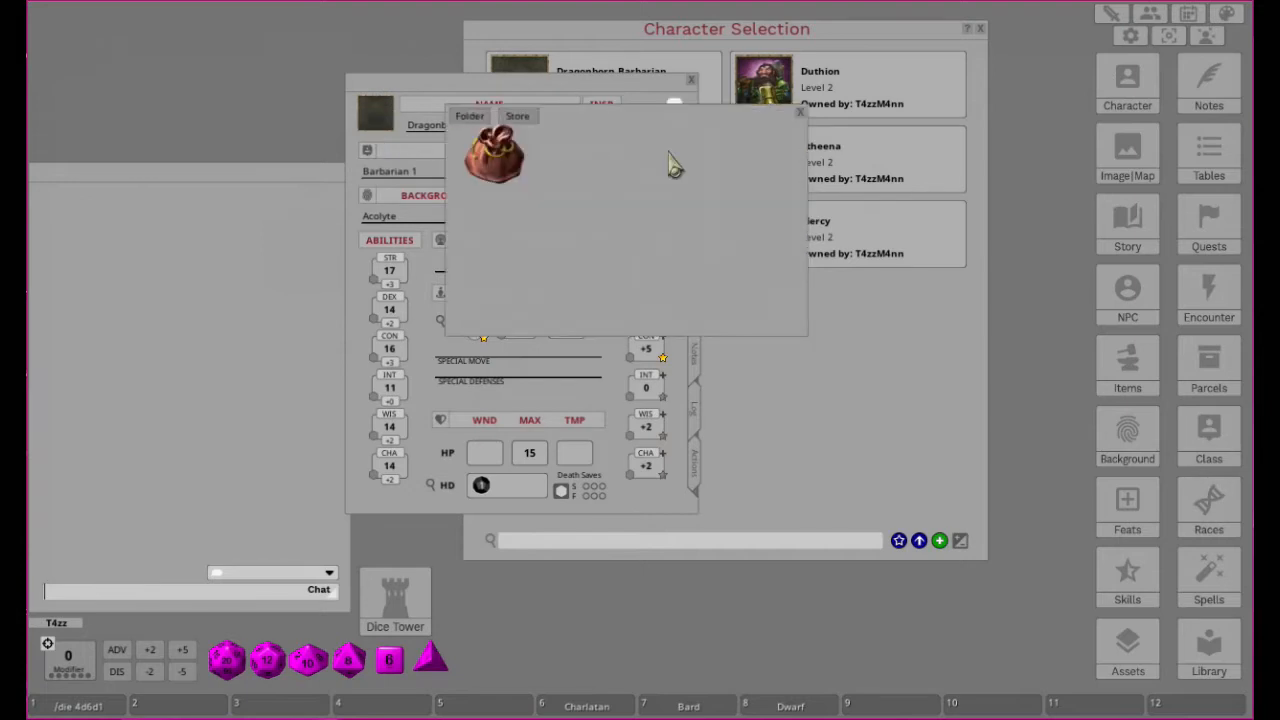
{"action": "left_click", "coordinate": [503, 186]}
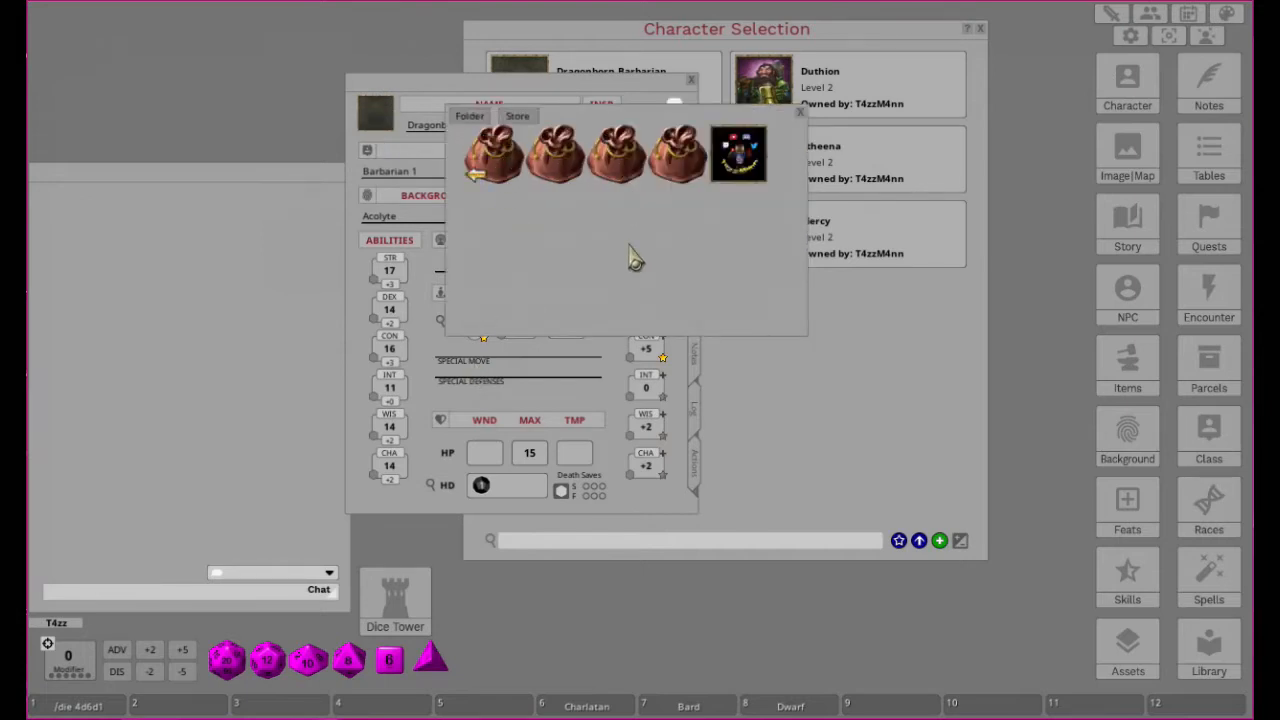
{"action": "left_click", "coordinate": [632, 174]}
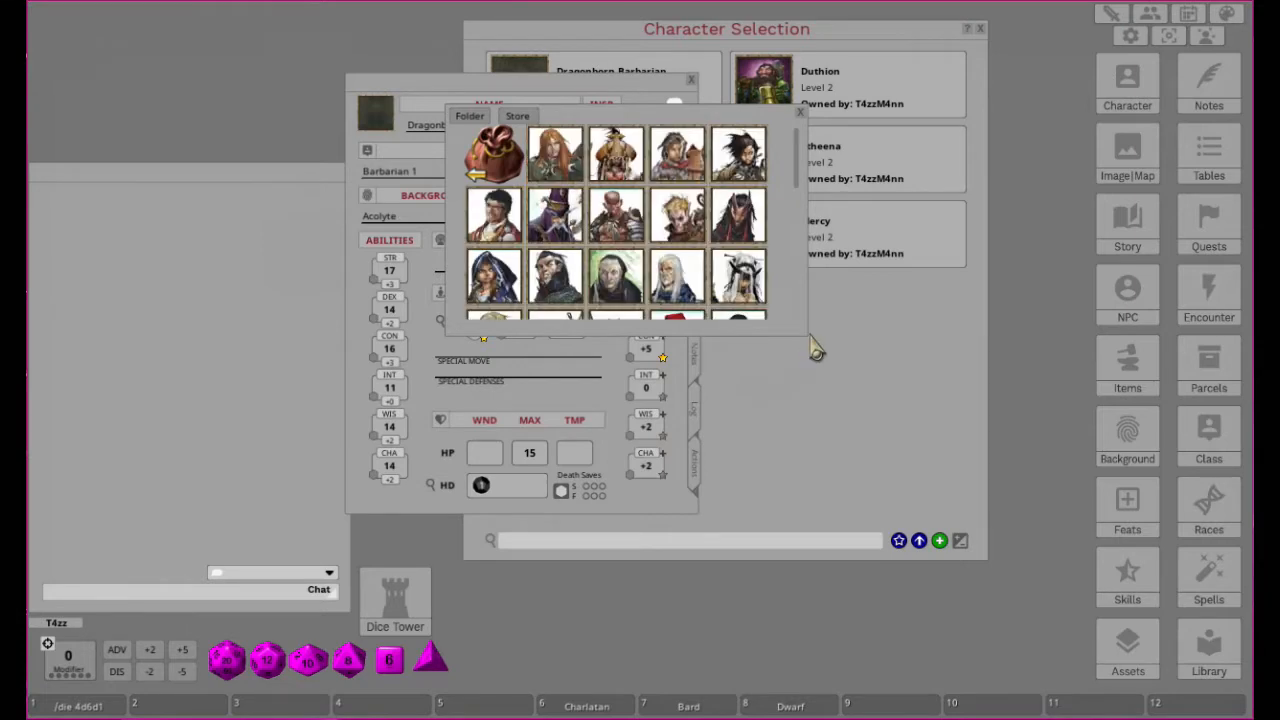
{"action": "left_click_drag", "start_coordinate": [806, 334], "coordinate": [977, 512]}
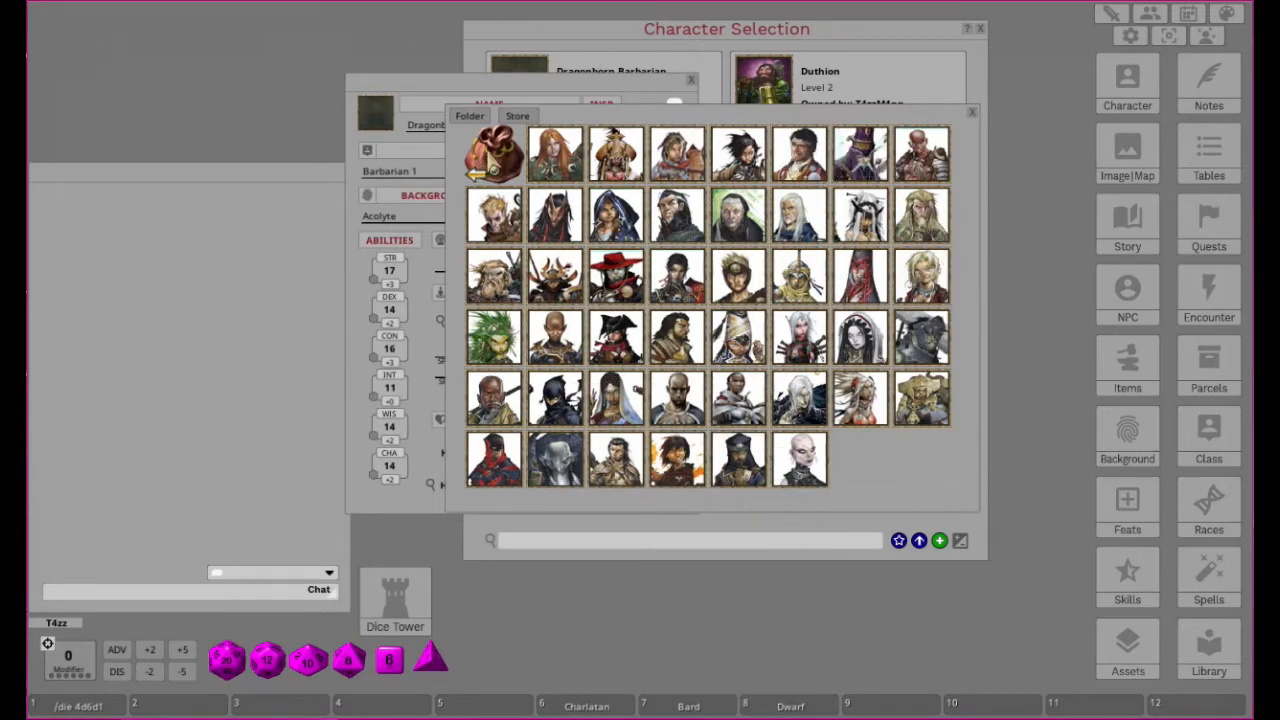
Assign the purple dragonborn portrait from the SmiteWorks pack to the Dragonborn Barbarian, and close the character sheet.
{"action": "left_click", "coordinate": [496, 168]}
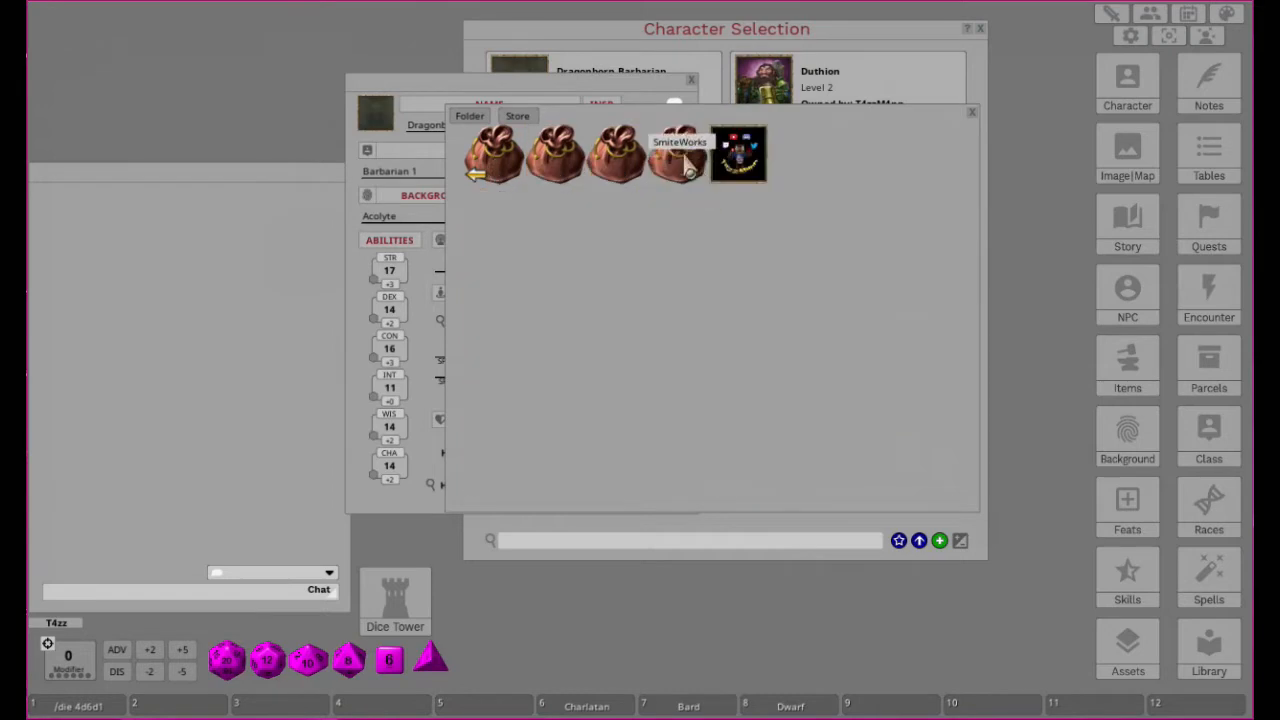
{"action": "left_click", "coordinate": [688, 170]}
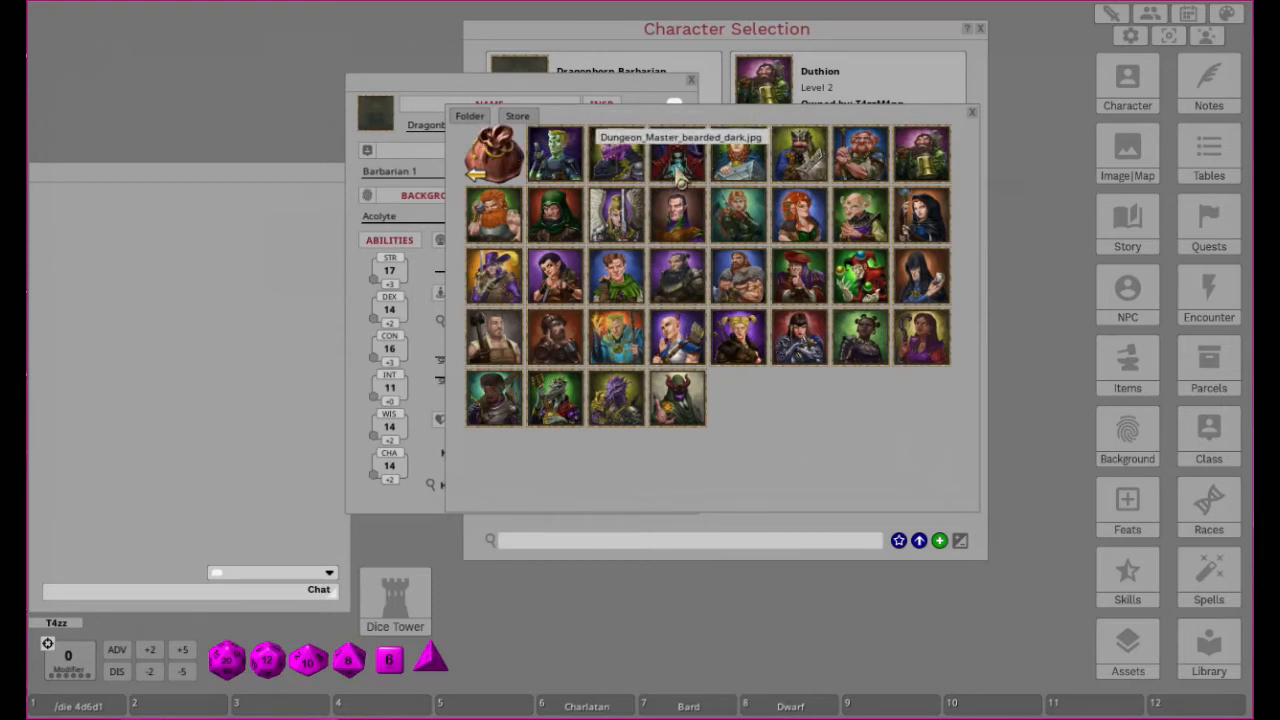
{"action": "left_click", "coordinate": [630, 162]}
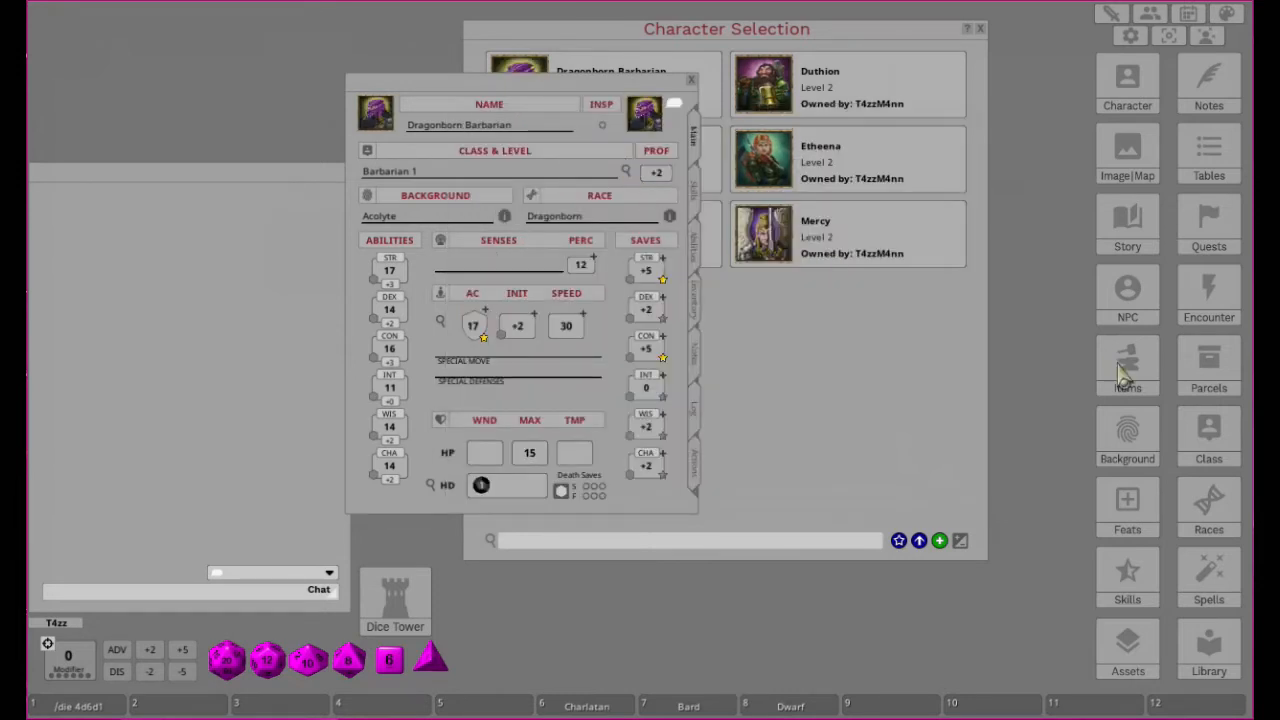
{"action": "left_click", "coordinate": [691, 80]}
Give the Dwarf Bard the red-haired portrait on a green background from the SmiteWorks pack, and close the character sheet.
{"action": "left_click", "coordinate": [540, 172]}
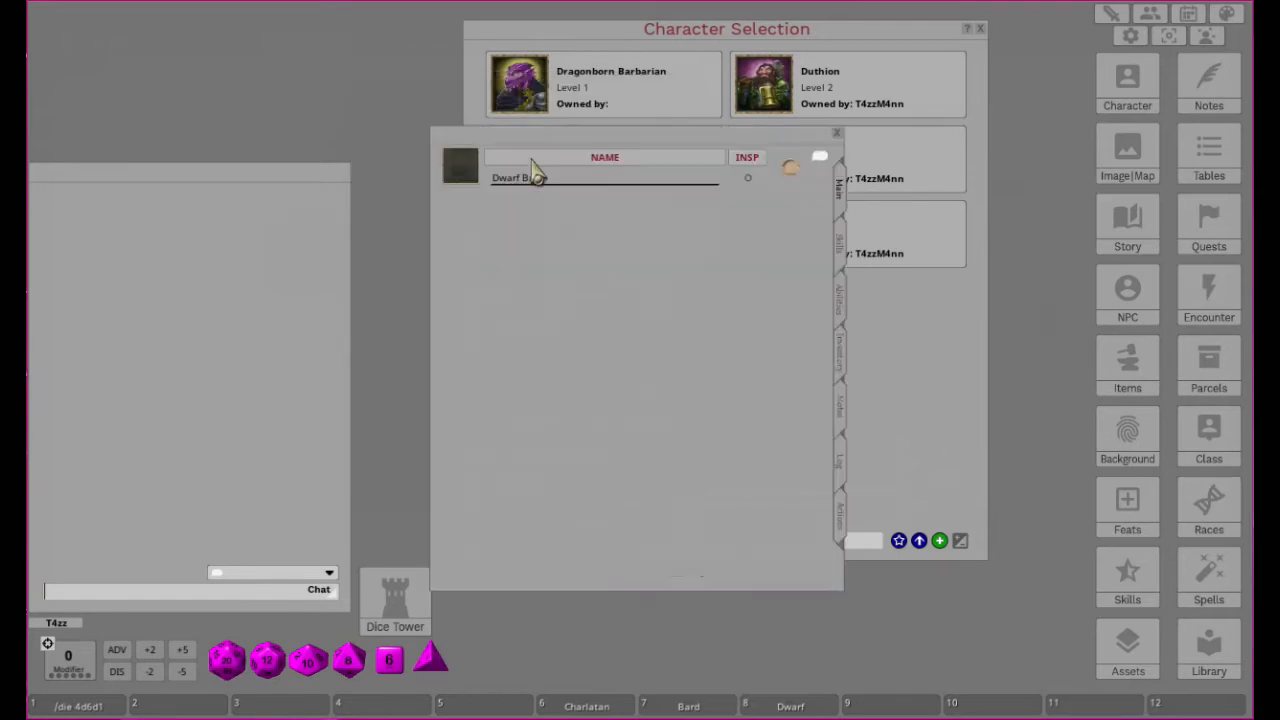
{"action": "left_click", "coordinate": [462, 164]}
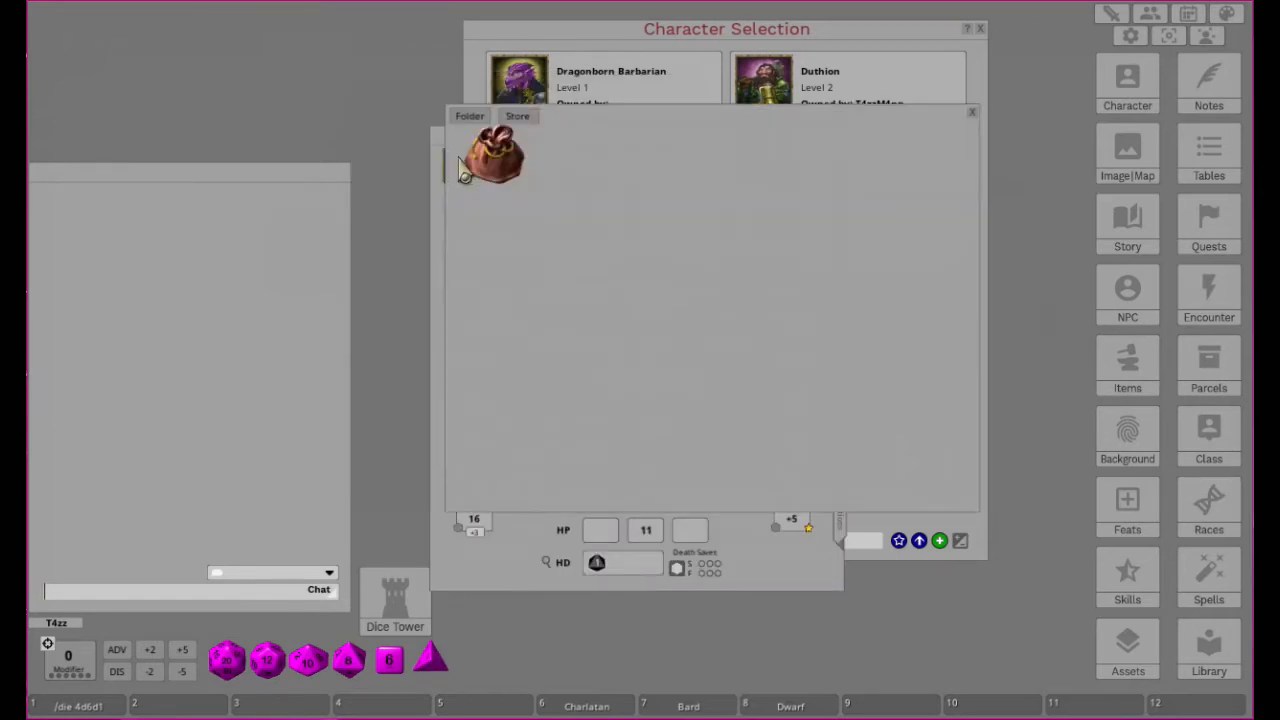
{"action": "left_click", "coordinate": [498, 170]}
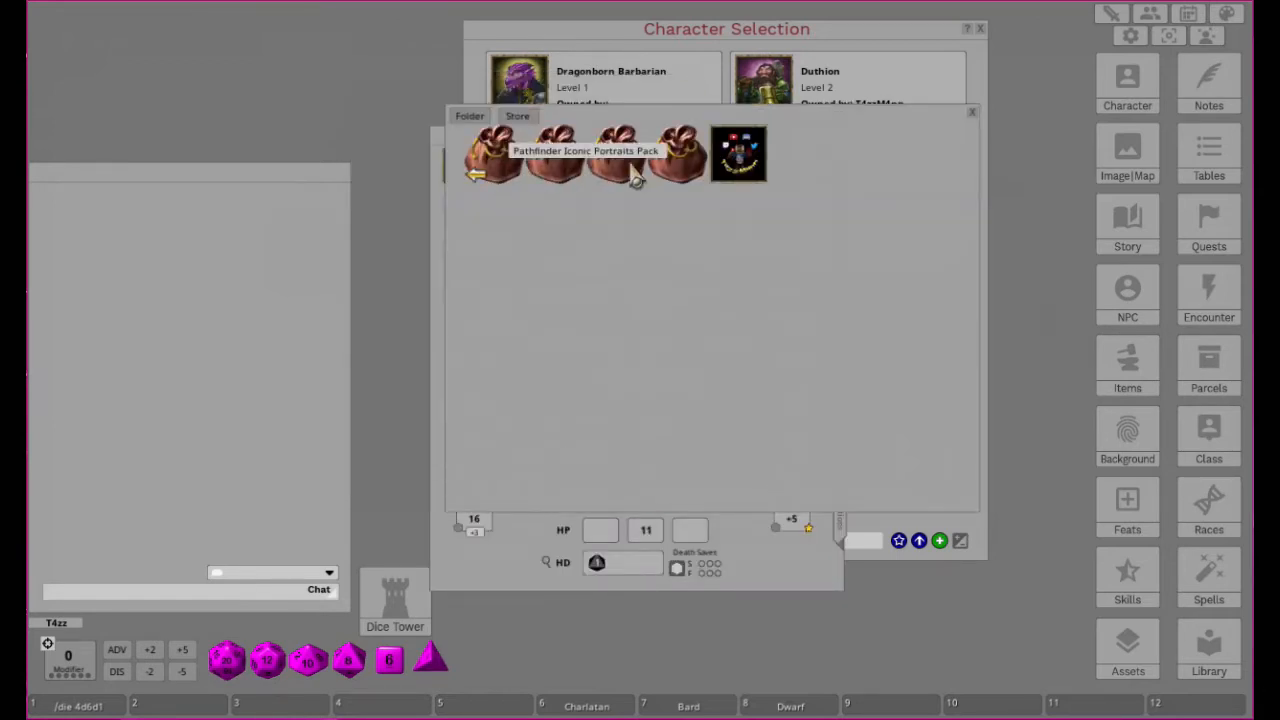
{"action": "left_click", "coordinate": [685, 170]}
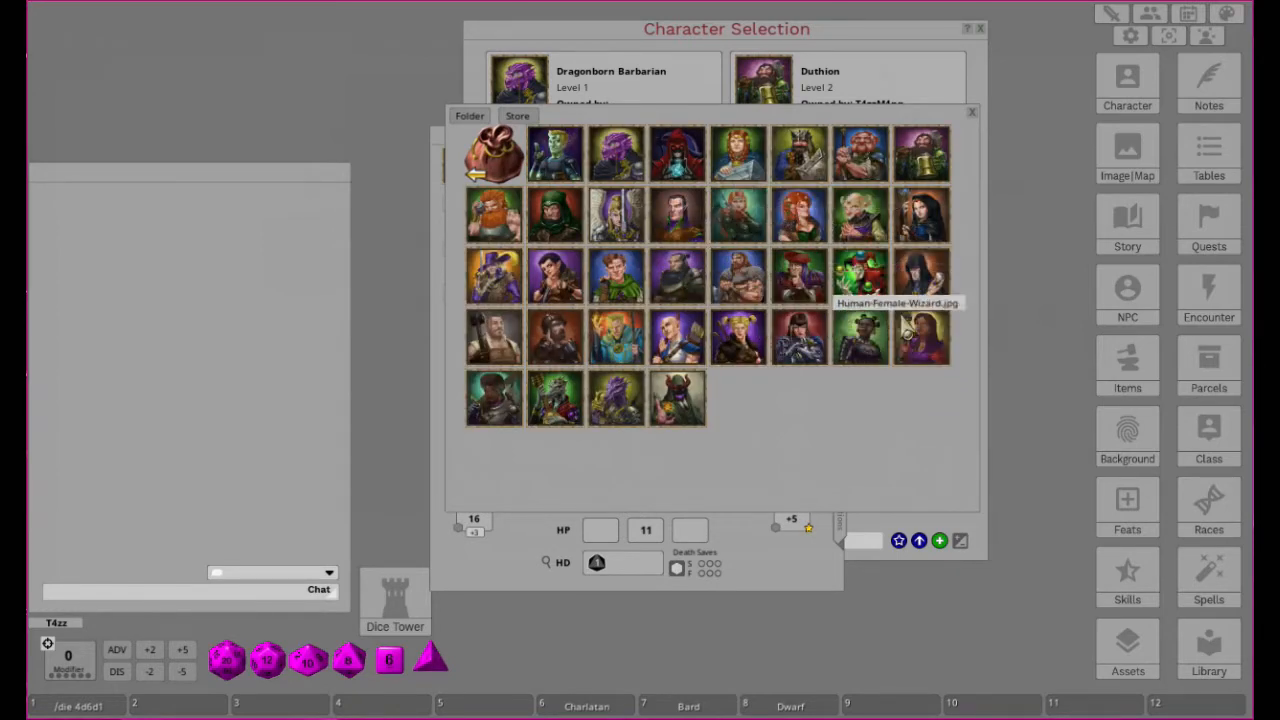
{"action": "left_click", "coordinate": [755, 170]}
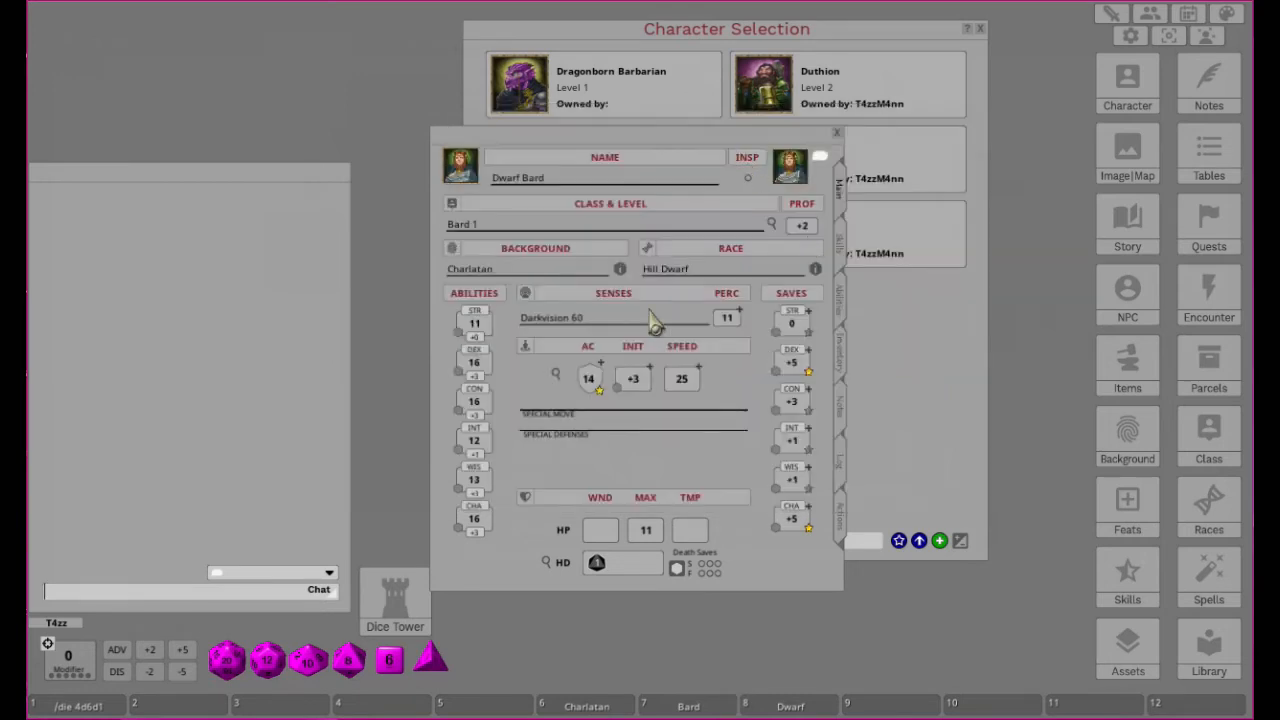
{"action": "left_click", "coordinate": [839, 138]}
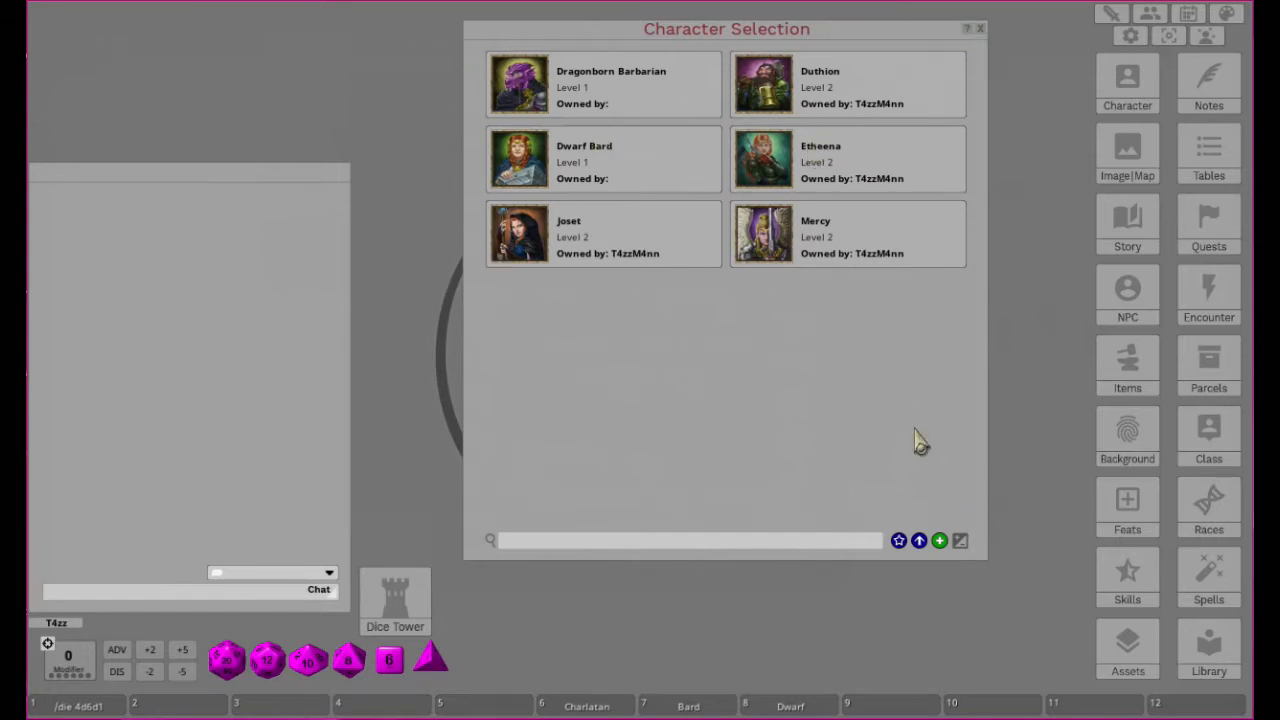
Replace the Dragonborn Barbarian's token with Aznik.png from the Data token assets, and close the assets and character sheet.
{"action": "left_click", "coordinate": [521, 97]}
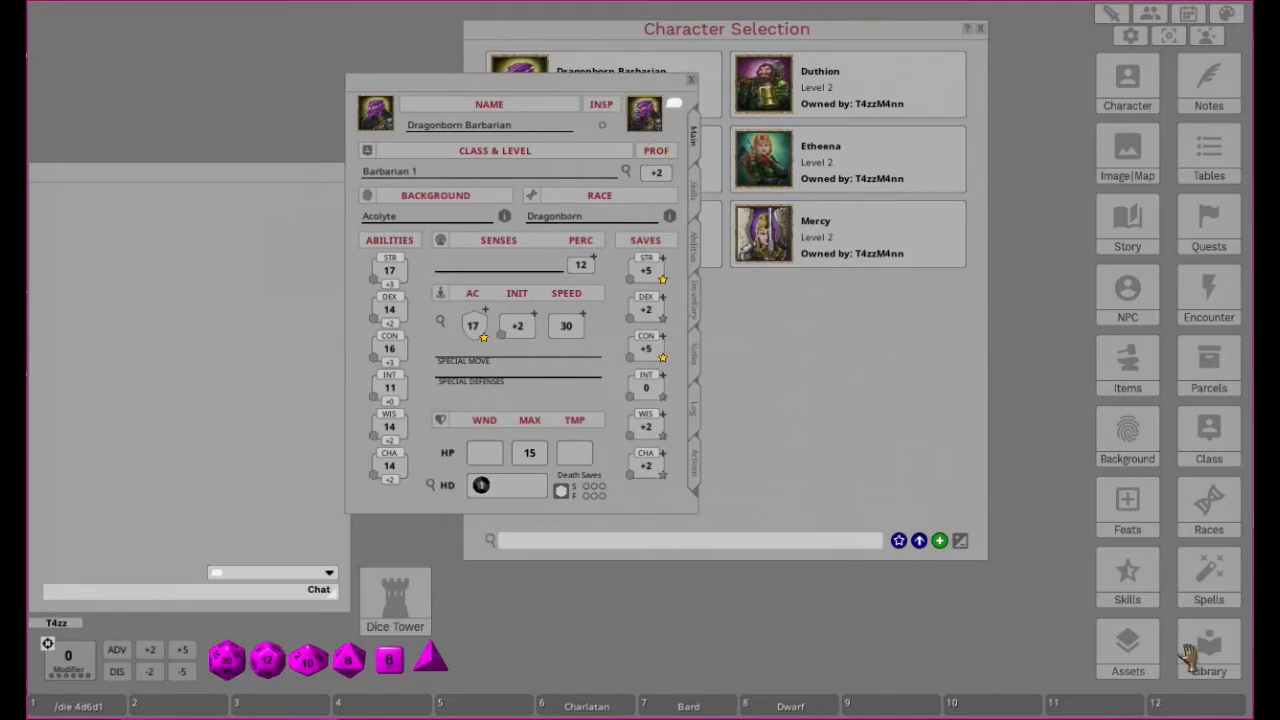
{"action": "left_click", "coordinate": [1100, 648]}
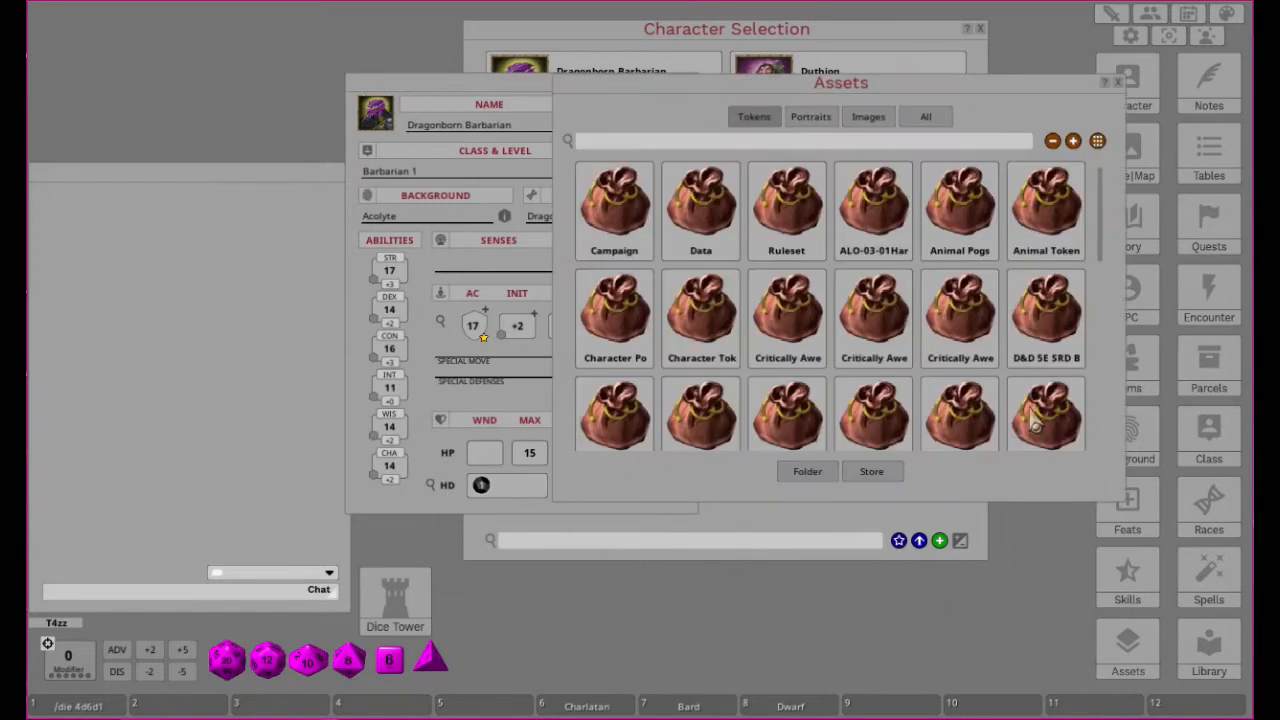
{"action": "left_click", "coordinate": [700, 205]}
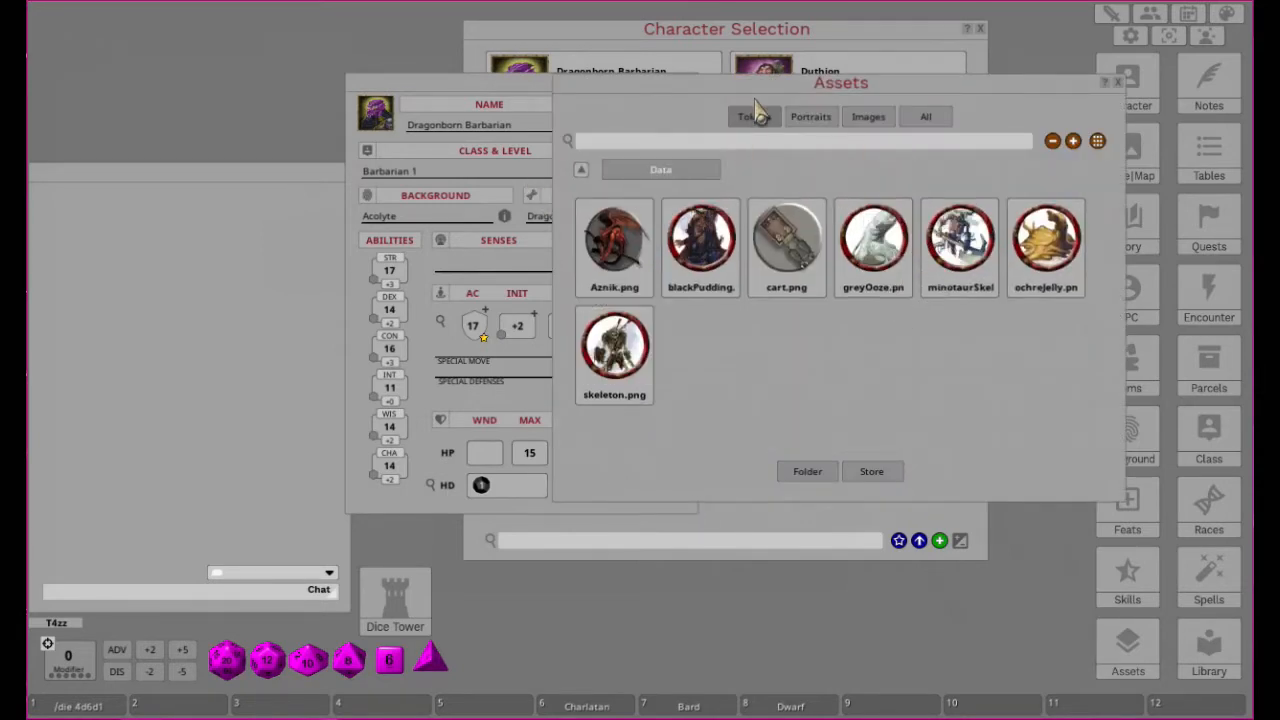
{"action": "left_click_drag", "start_coordinate": [759, 90], "coordinate": [984, 165]}
{"action": "left_click_drag", "start_coordinate": [840, 312], "coordinate": [993, 488]}
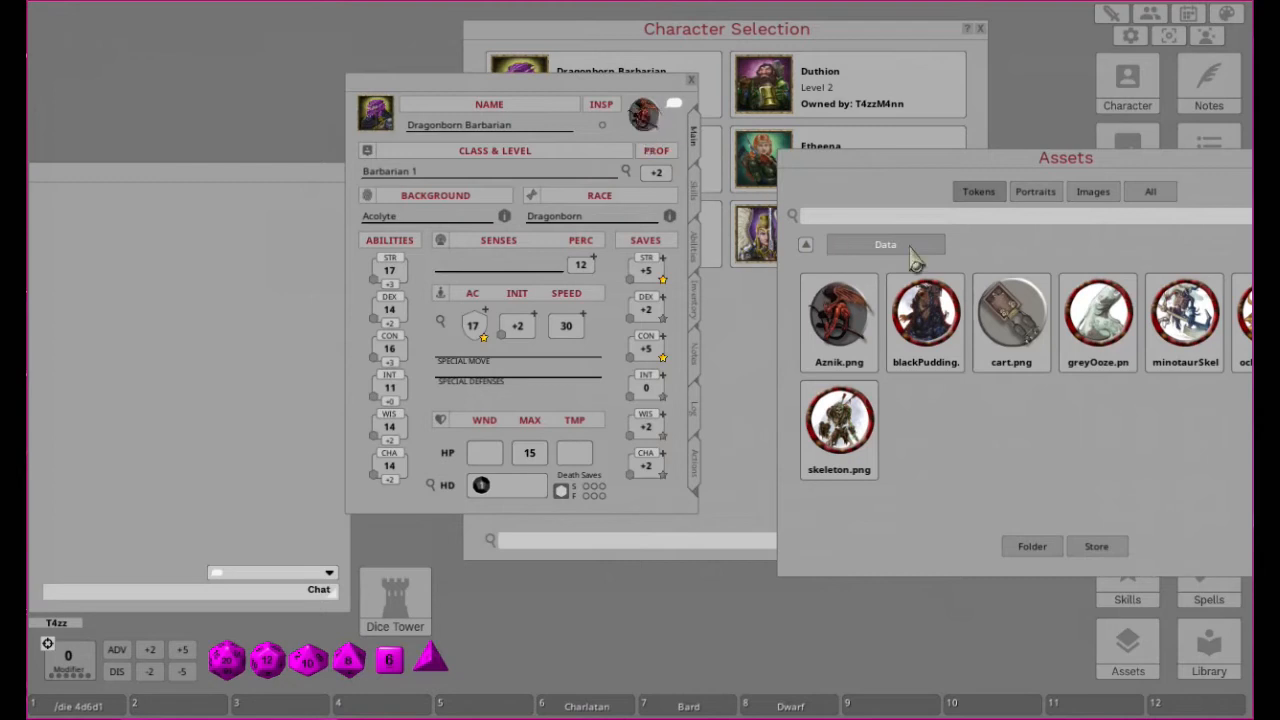
{"action": "left_click_drag", "start_coordinate": [1206, 163], "coordinate": [991, 189]}
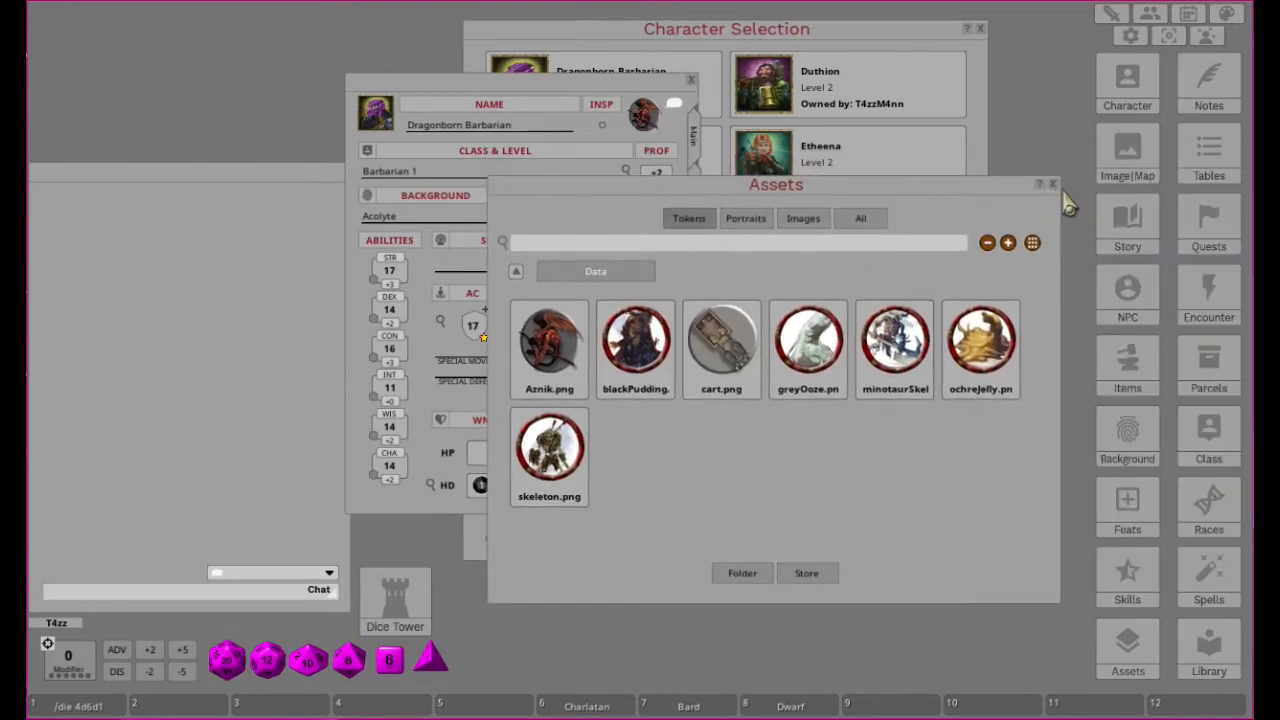
{"action": "left_click", "coordinate": [1053, 185]}
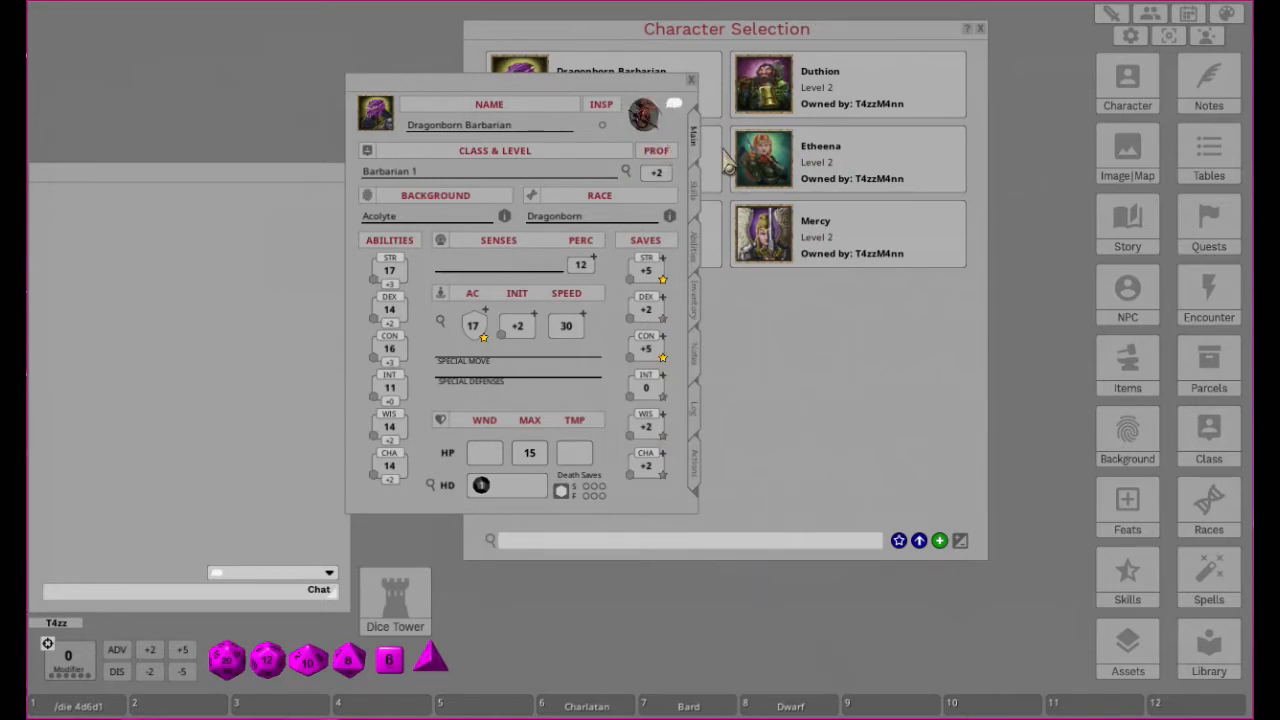
{"action": "left_click", "coordinate": [693, 88]}
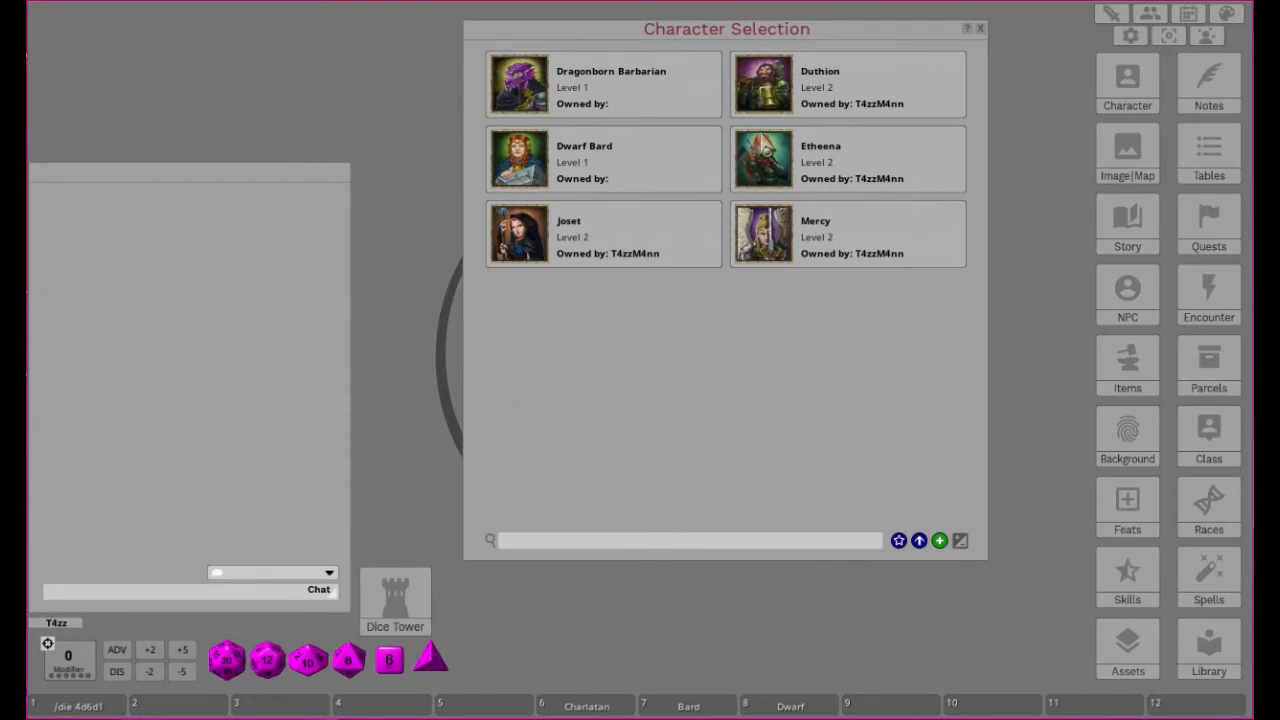
Create a new blank character, close the character selection, and move the new sheet clear of the desktop's centre.
{"action": "left_click_drag", "start_coordinate": [800, 42], "coordinate": [591, 49]}
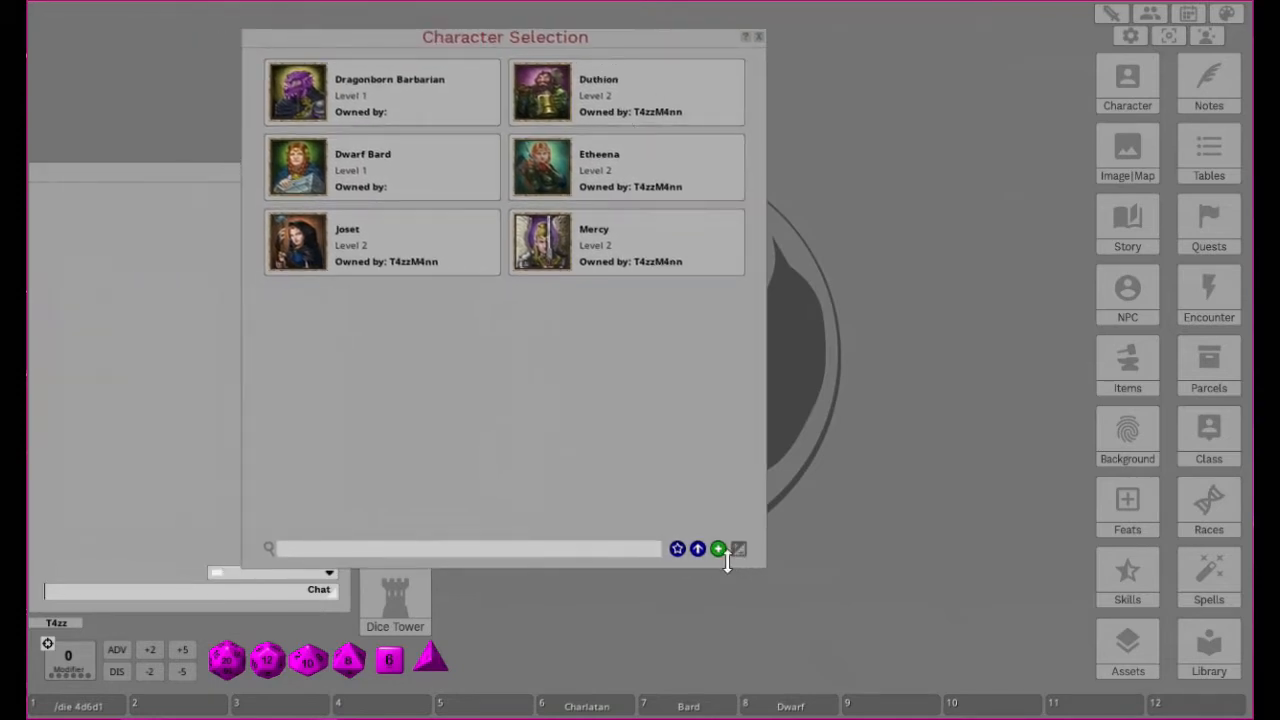
{"action": "left_click", "coordinate": [718, 549]}
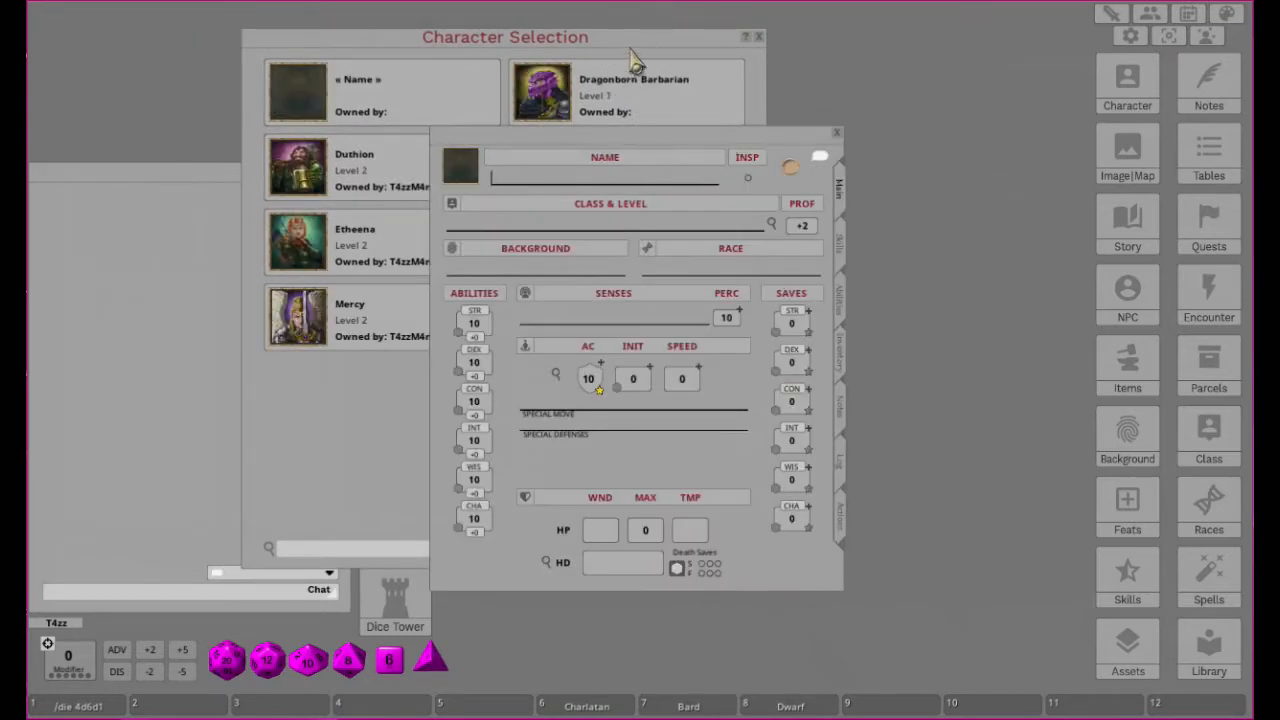
{"action": "left_click", "coordinate": [760, 50]}
{"action": "left_click", "coordinate": [758, 38]}
{"action": "left_click_drag", "start_coordinate": [720, 154], "coordinate": [350, 46]}
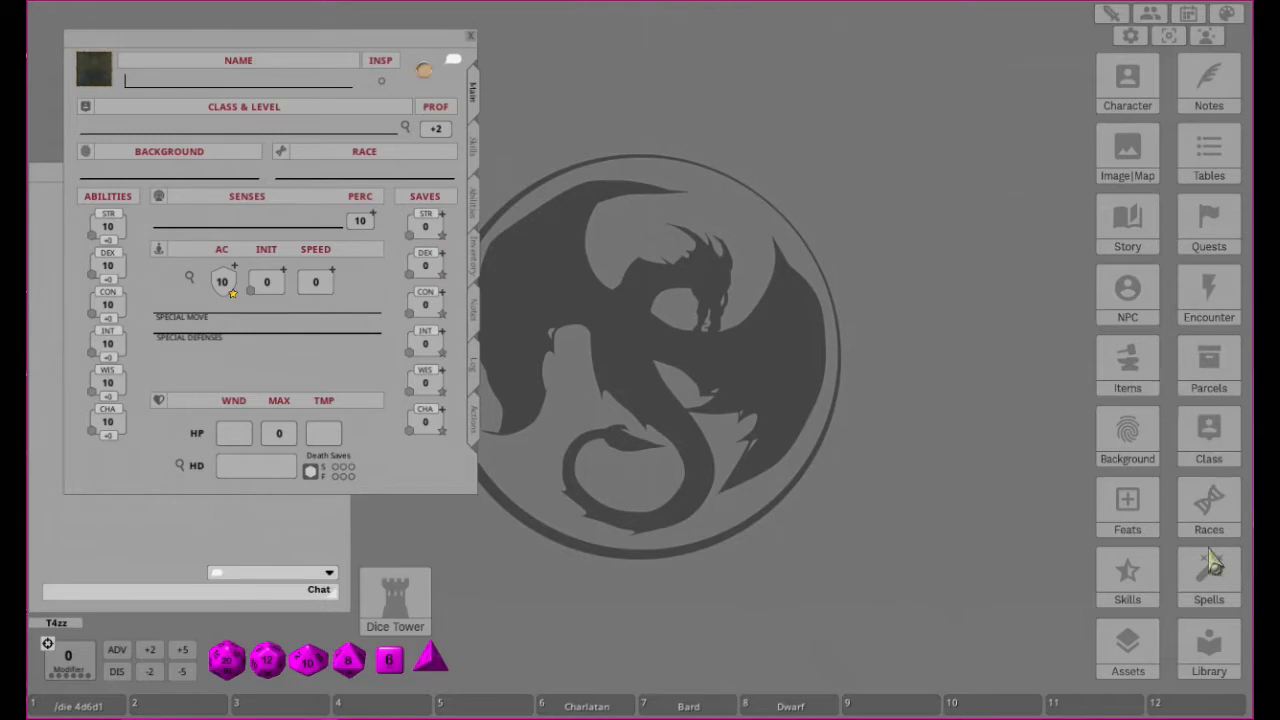
Store the Criminal background from the DD PHB Deluxe group in hotkey slot 6, and close the backgrounds list.
{"action": "left_click", "coordinate": [1120, 440]}
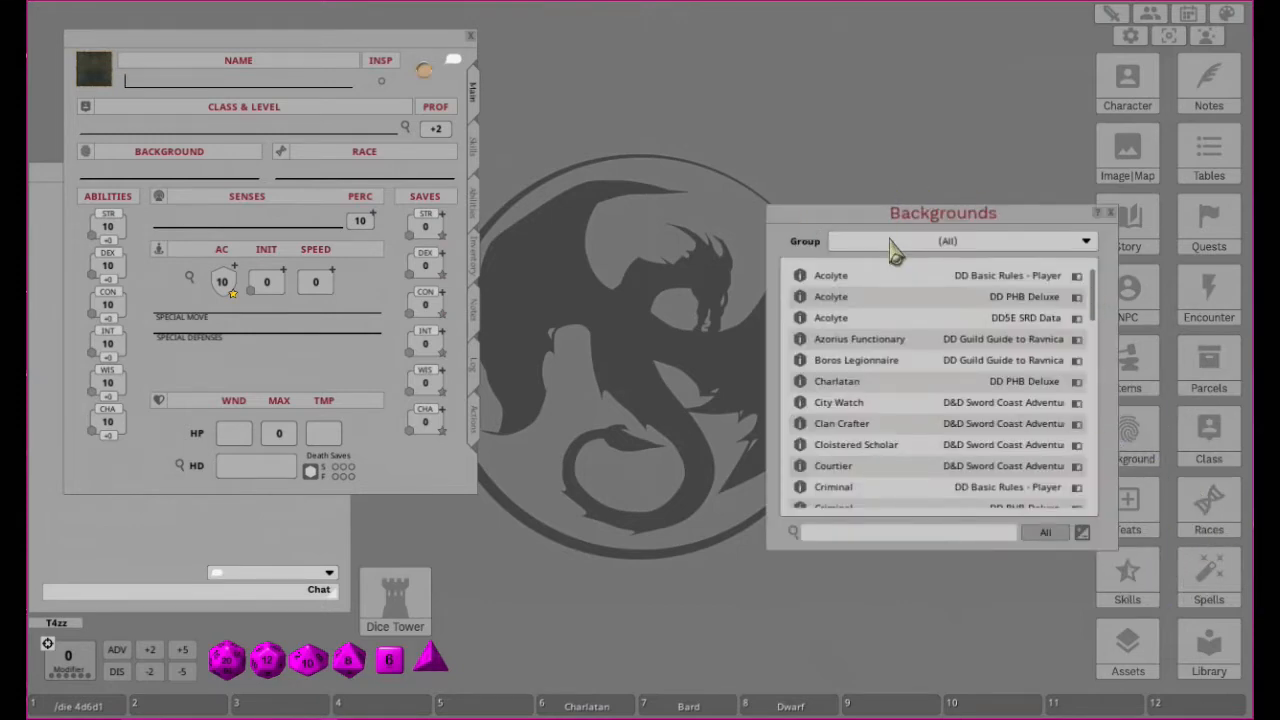
{"action": "left_click", "coordinate": [930, 245]}
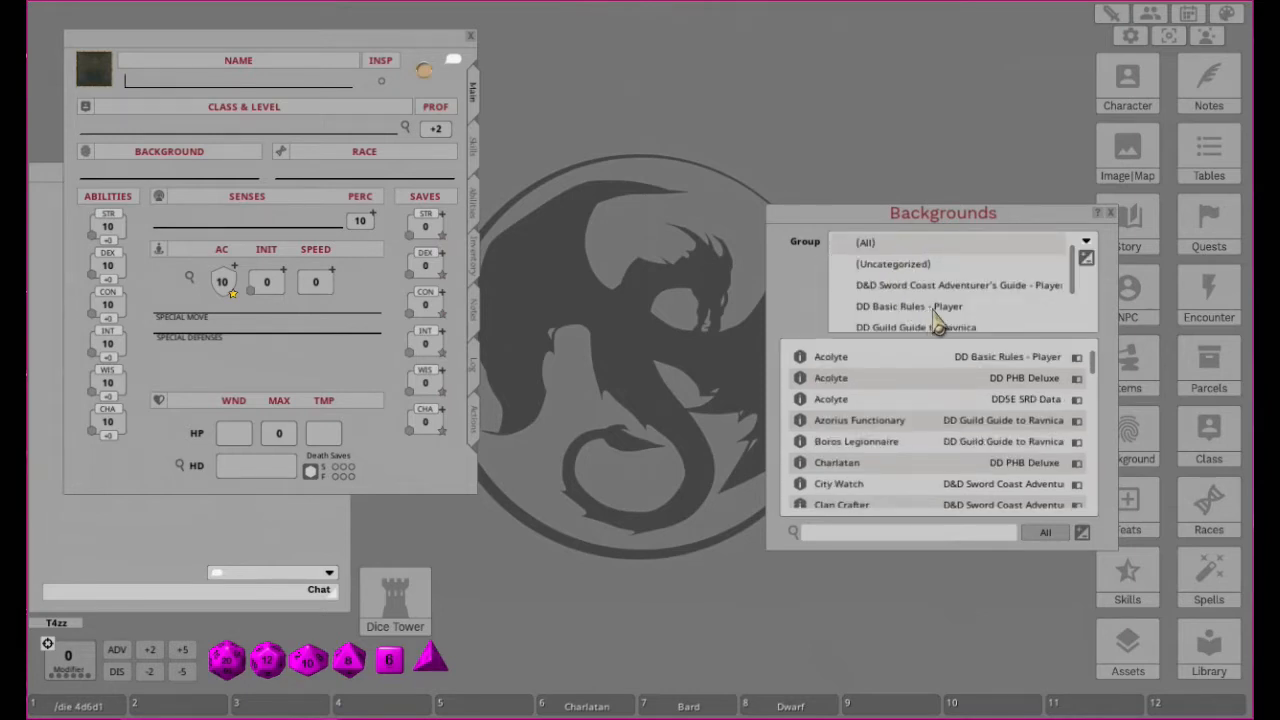
{"action": "scroll", "coordinate": [935, 322], "scroll_direction": "down", "scroll_amount": 2}
{"action": "left_click", "coordinate": [895, 300]}
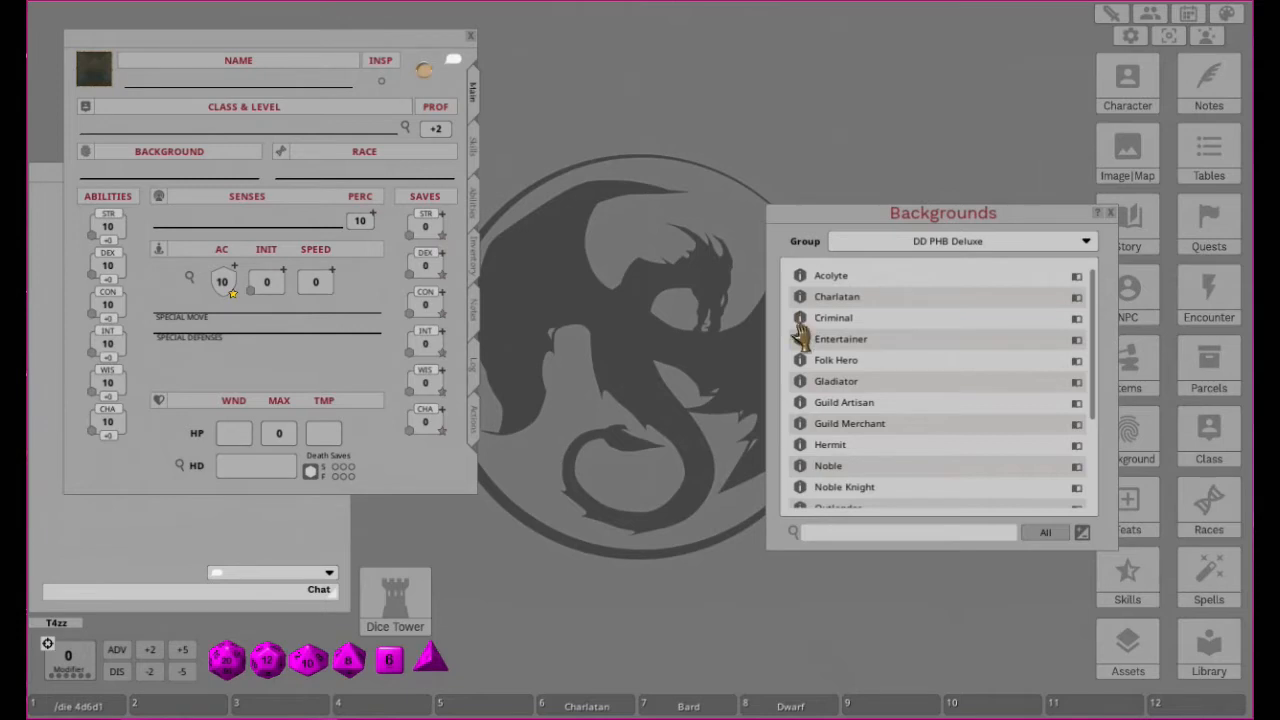
{"action": "left_click_drag", "start_coordinate": [638, 683], "coordinate": [585, 700]}
{"action": "left_click", "coordinate": [1111, 214]}
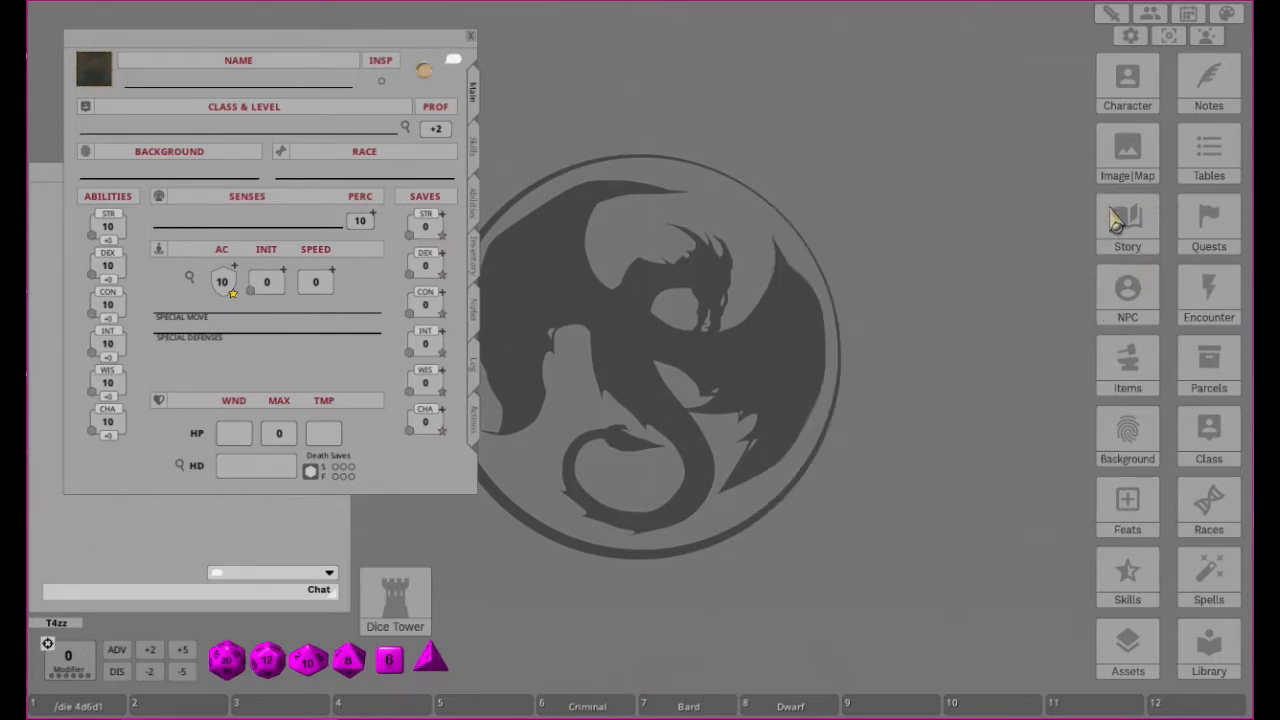
Store the Cleric class from the DD PHB Deluxe group in hotkey slot 7, and close the classes list.
{"action": "left_click", "coordinate": [1214, 443]}
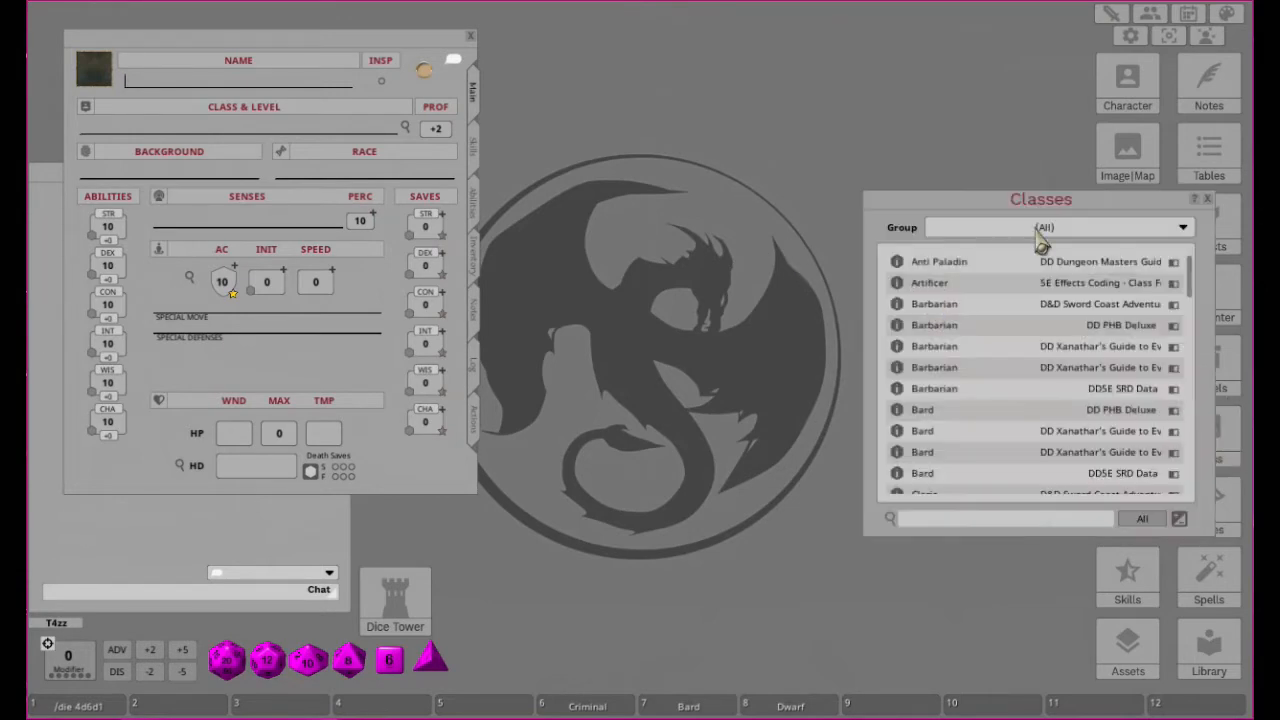
{"action": "left_click", "coordinate": [1037, 230]}
{"action": "scroll", "coordinate": [1018, 290], "scroll_direction": "down", "scroll_amount": 3}
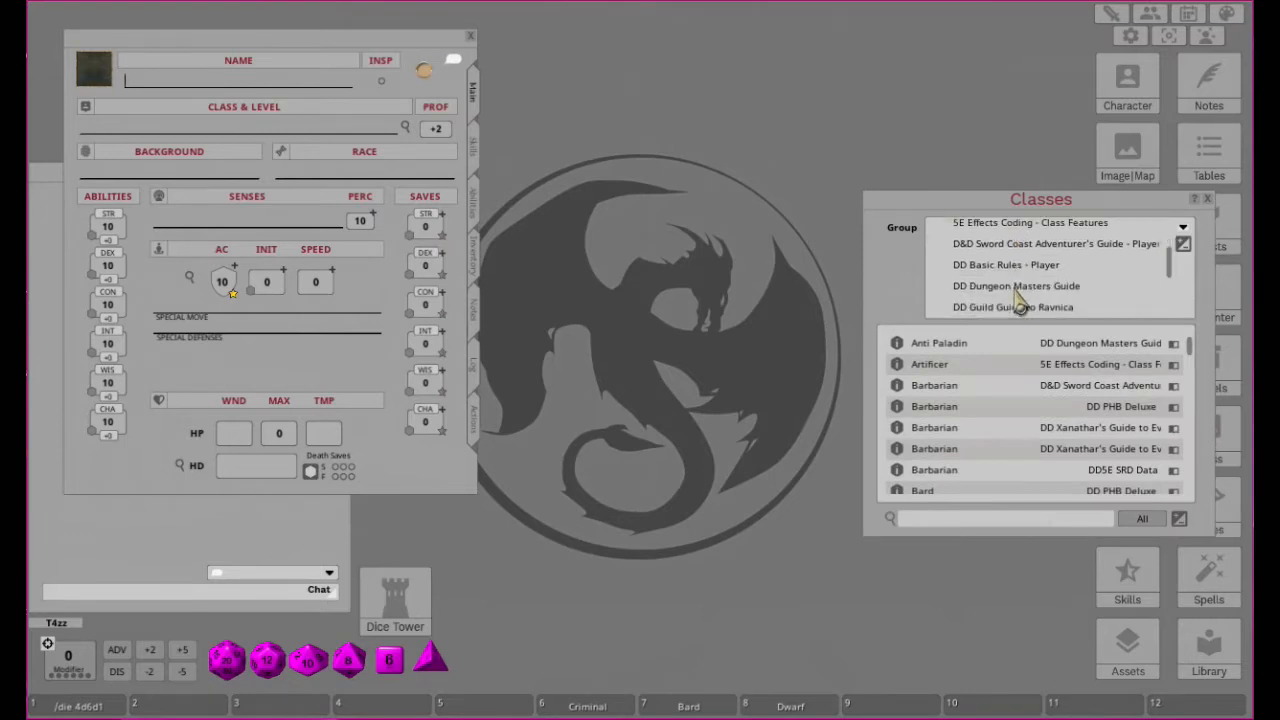
{"action": "left_click", "coordinate": [997, 281]}
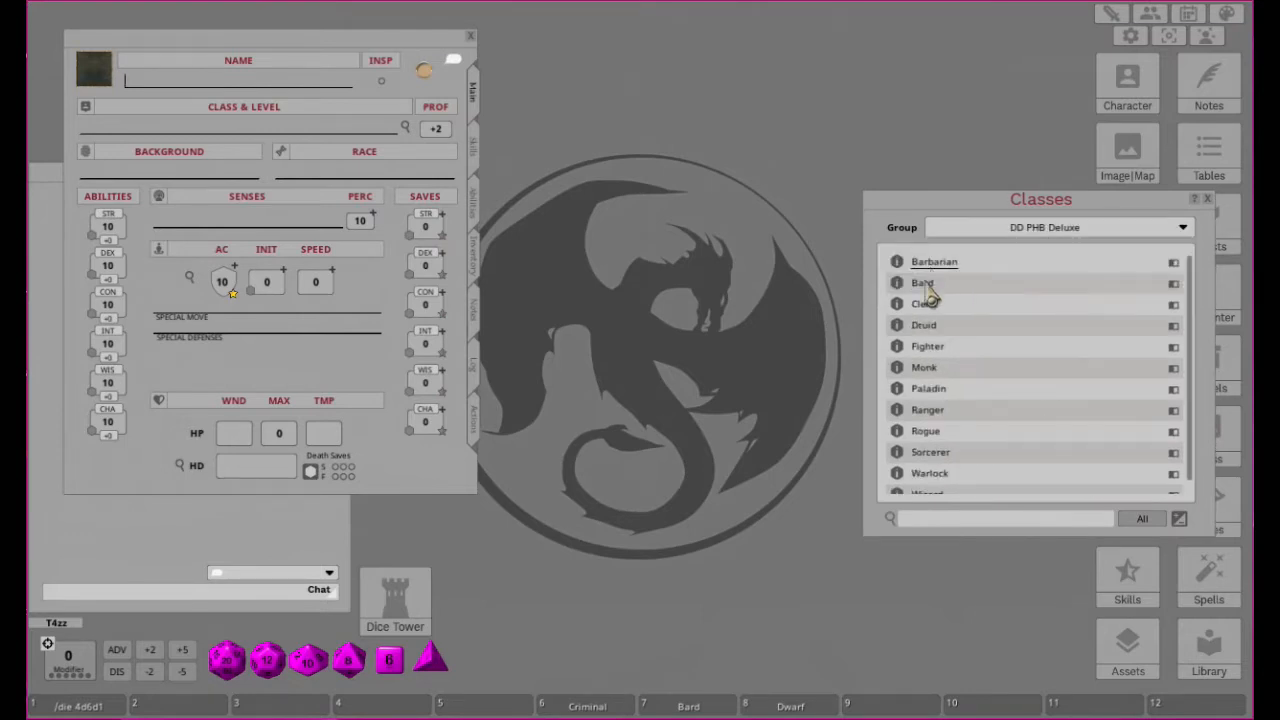
{"action": "left_click_drag", "start_coordinate": [896, 305], "coordinate": [745, 618]}
{"action": "left_click_drag", "start_coordinate": [688, 707], "coordinate": [688, 709]}
{"action": "left_click", "coordinate": [1208, 200]}
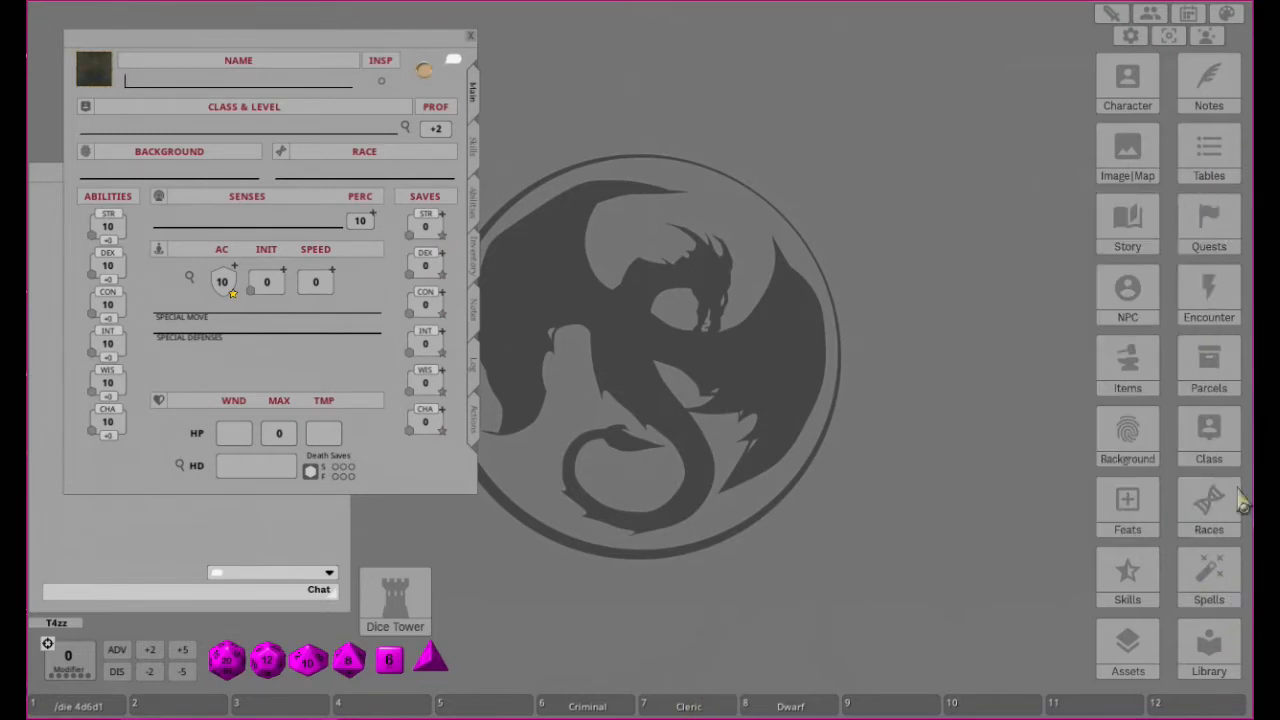
Store the Elf race from the DD PHB Deluxe group in hotkey slot 8, and close the race record and races list.
{"action": "left_click", "coordinate": [1208, 510]}
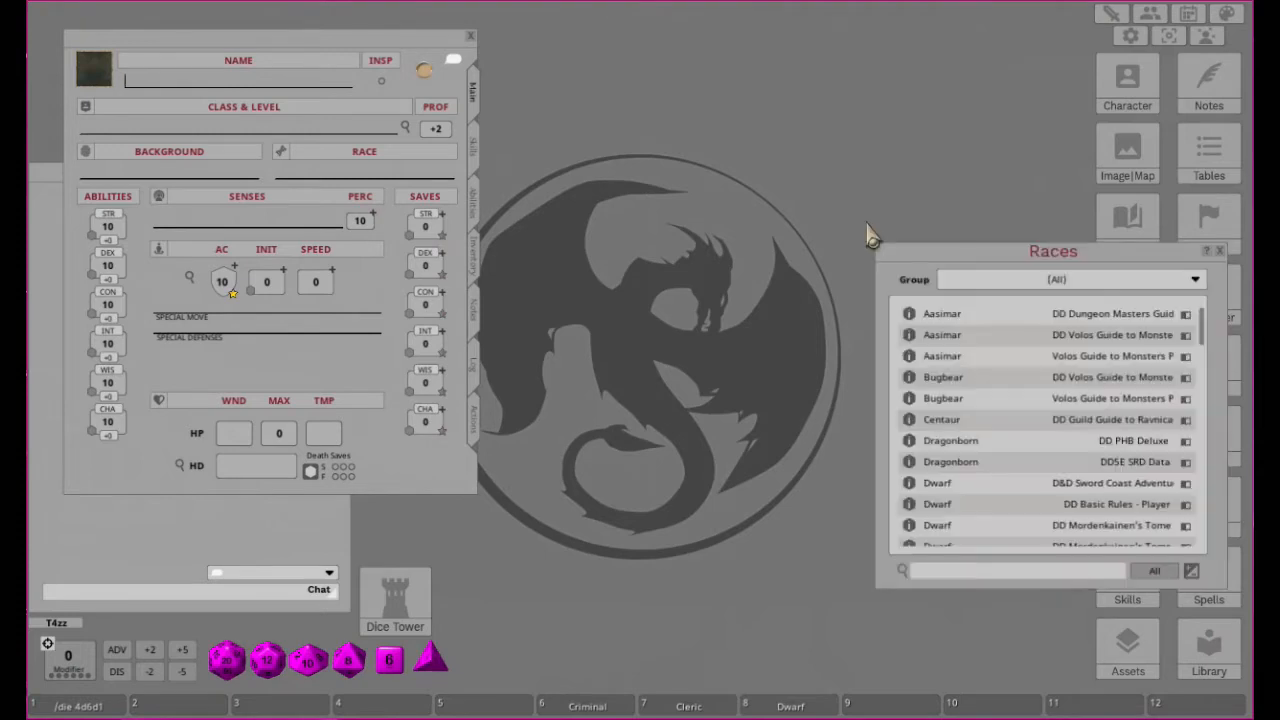
{"action": "left_click", "coordinate": [1010, 282]}
{"action": "scroll", "coordinate": [1040, 311], "scroll_direction": "down", "scroll_amount": 5}
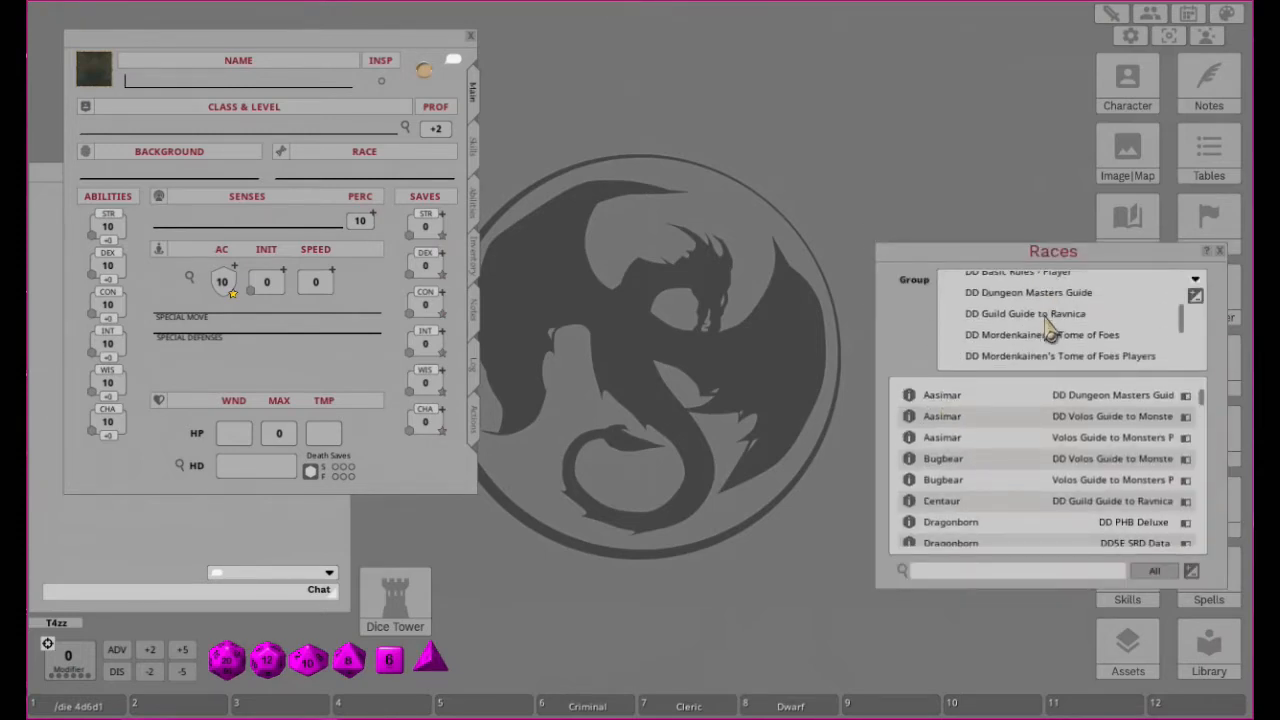
{"action": "scroll", "coordinate": [1048, 332], "scroll_direction": "down", "scroll_amount": 1}
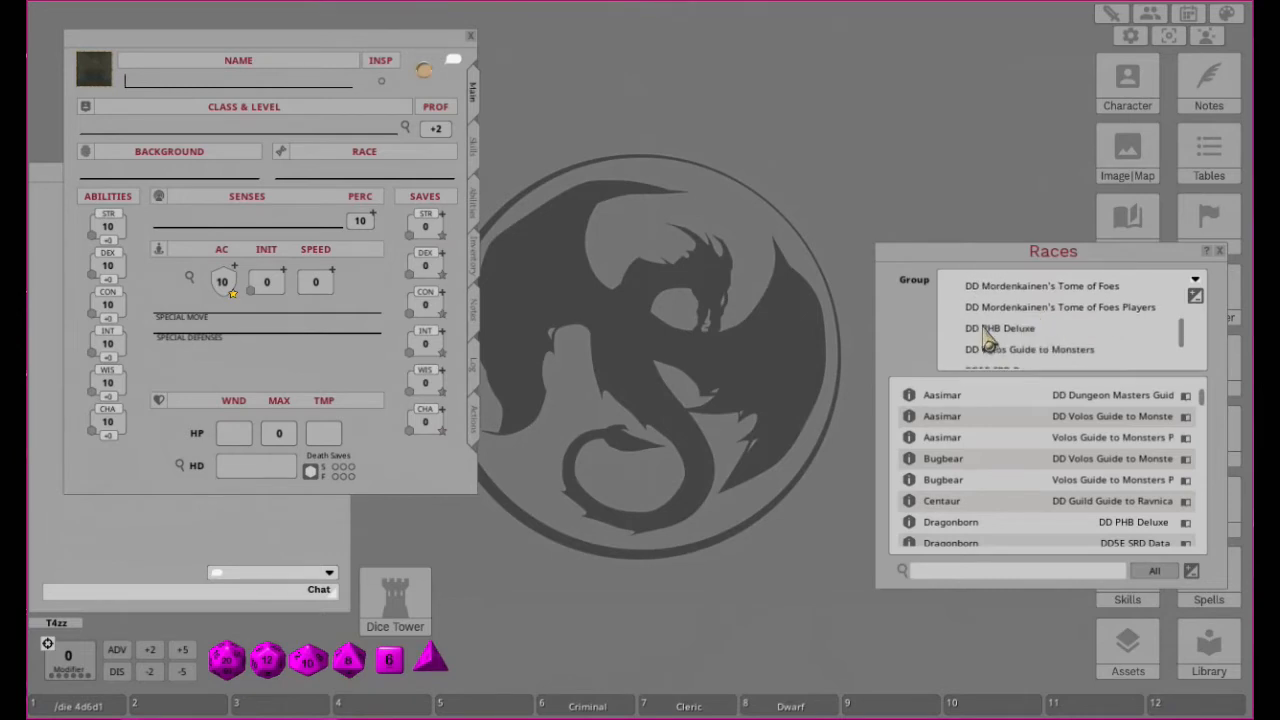
{"action": "left_click", "coordinate": [985, 330]}
{"action": "left_click", "coordinate": [909, 356]}
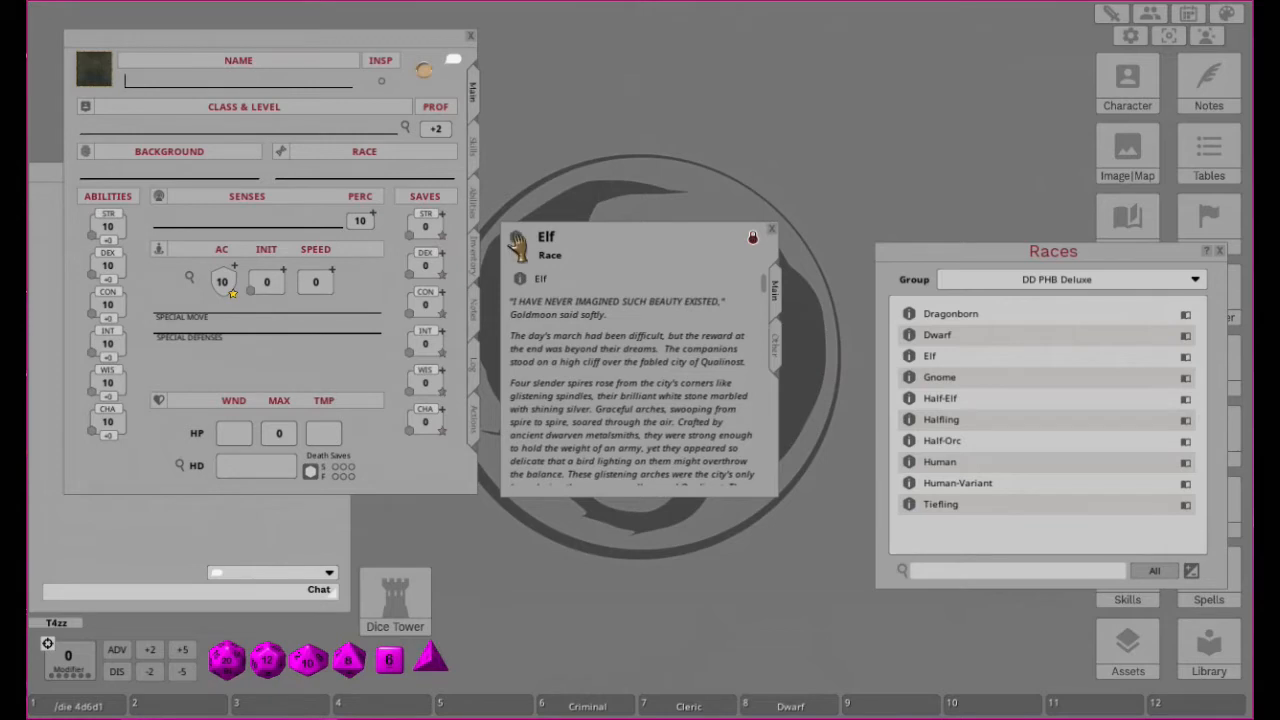
{"action": "left_click_drag", "start_coordinate": [790, 706], "coordinate": [791, 705]}
{"action": "left_click", "coordinate": [771, 230]}
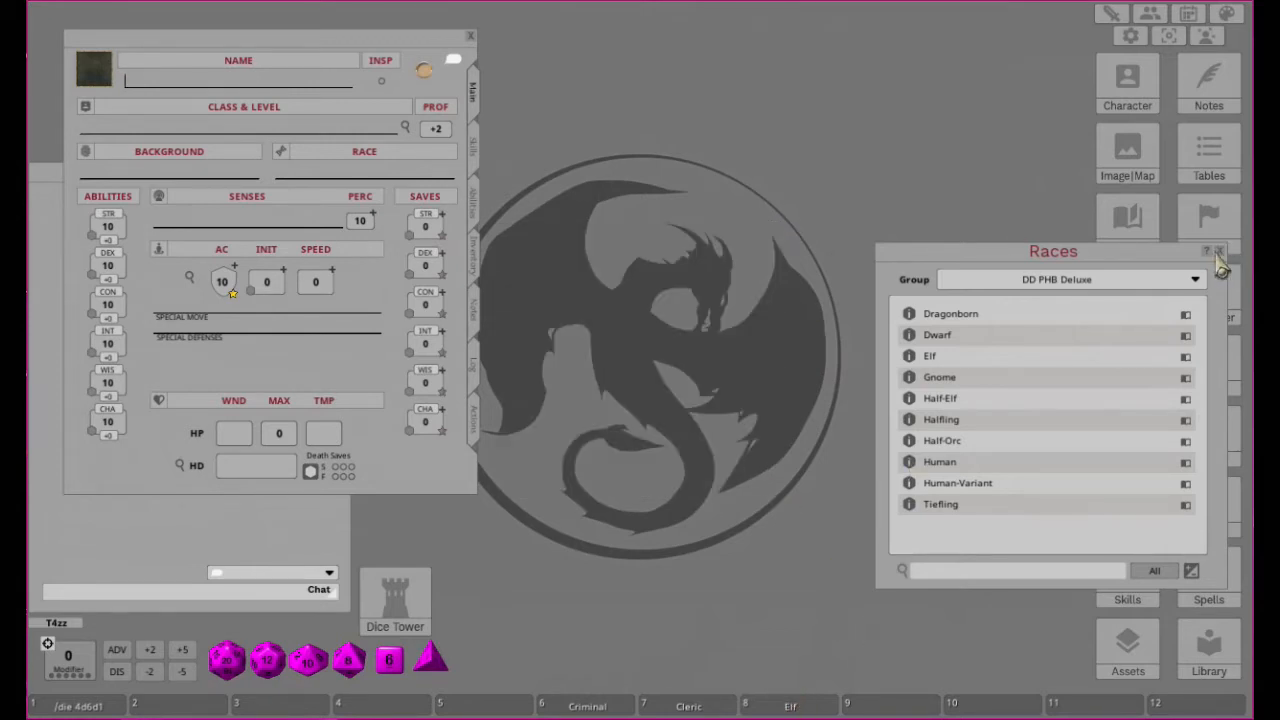
{"action": "left_click", "coordinate": [1219, 252]}
Check the new blank character in the character selection, close it, and name the character Elf Cleric.
{"action": "left_click", "coordinate": [1130, 100]}
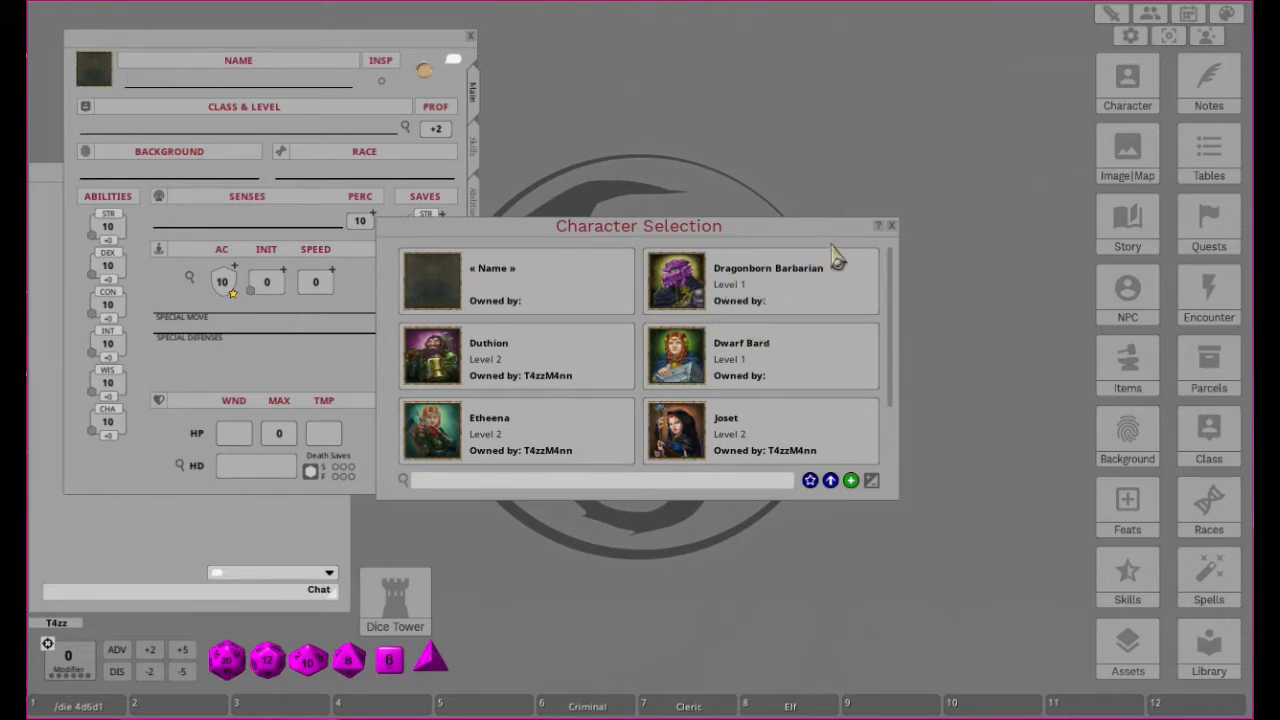
{"action": "left_click", "coordinate": [891, 227]}
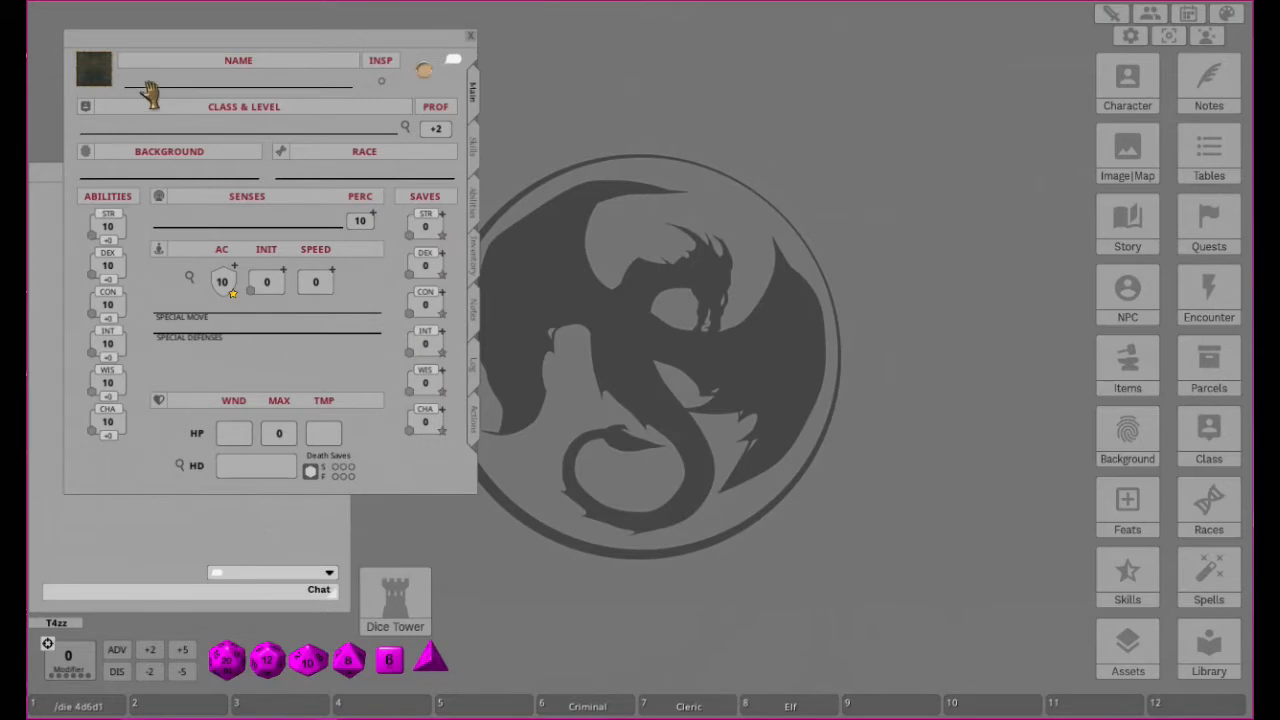
{"action": "type", "text": "Elf Cle"}
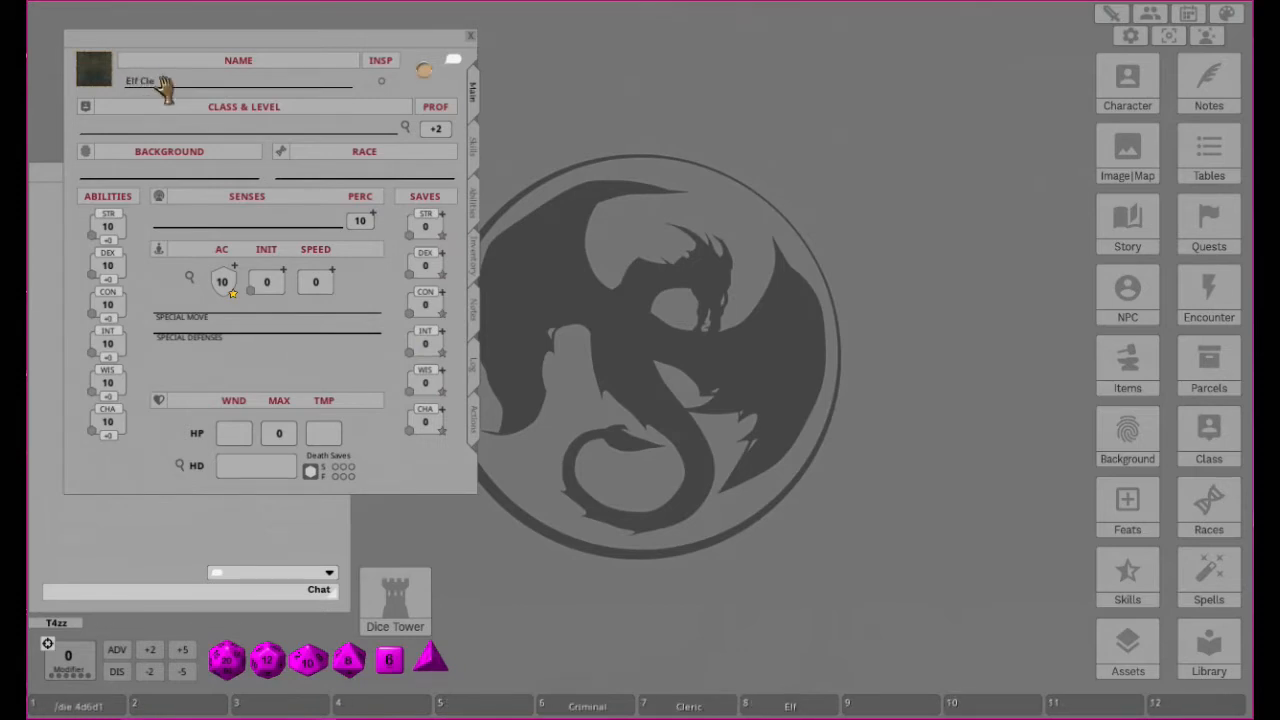
{"action": "type", "text": "ric"}
Give the Elf Cleric the Elf_rogue_female.jpg portrait from the SmiteWorks pack, and check it in the character selection.
{"action": "left_click_drag", "start_coordinate": [180, 45], "coordinate": [658, 67]}
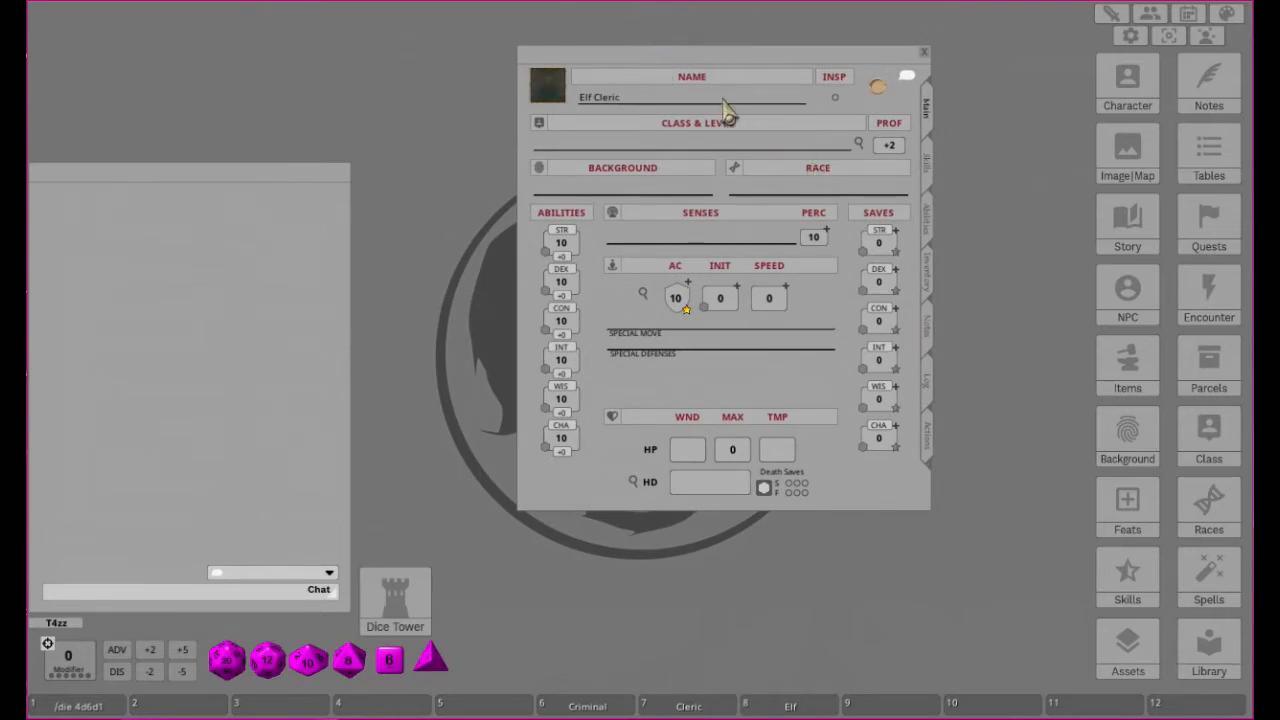
{"action": "left_click", "coordinate": [558, 86]}
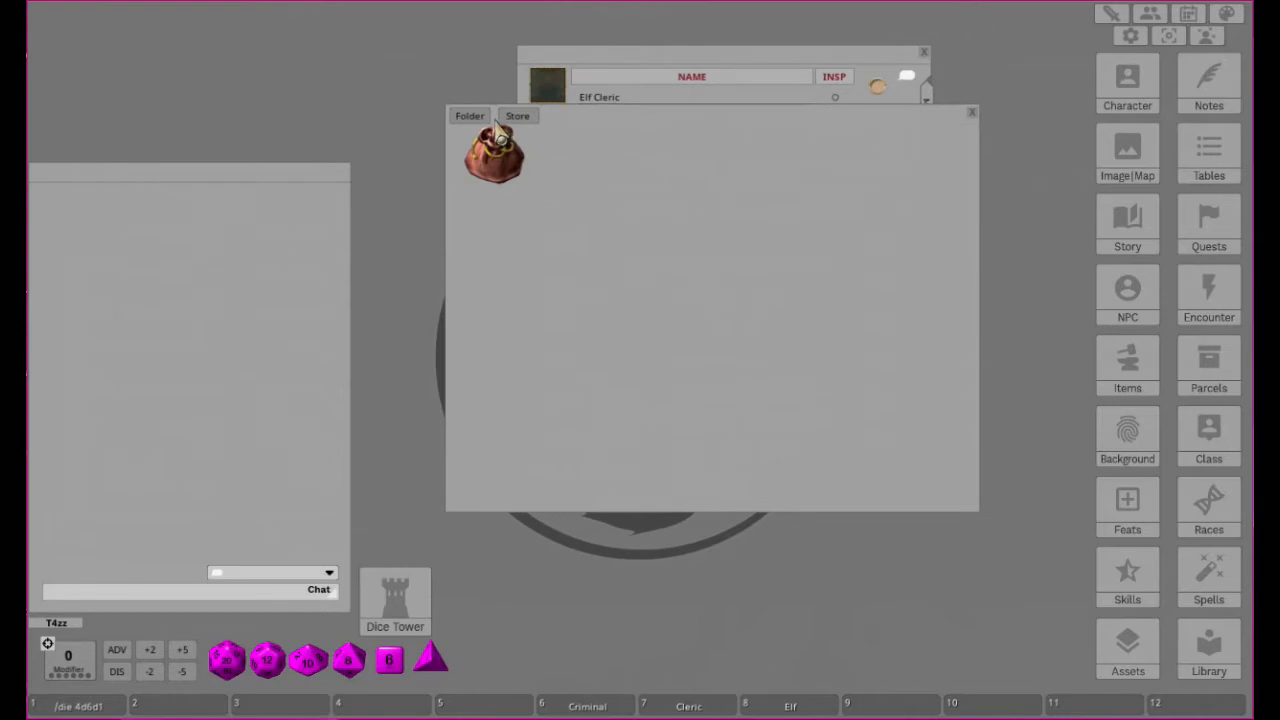
{"action": "left_click", "coordinate": [498, 160]}
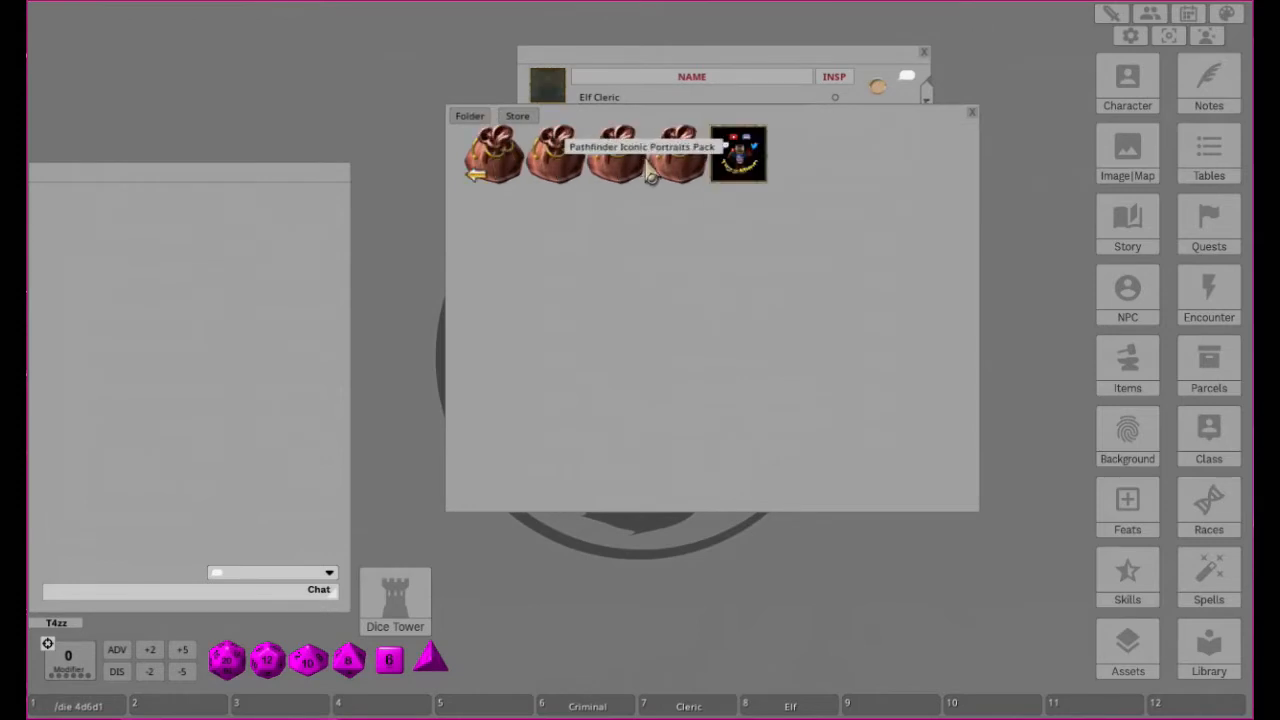
{"action": "left_click", "coordinate": [688, 160]}
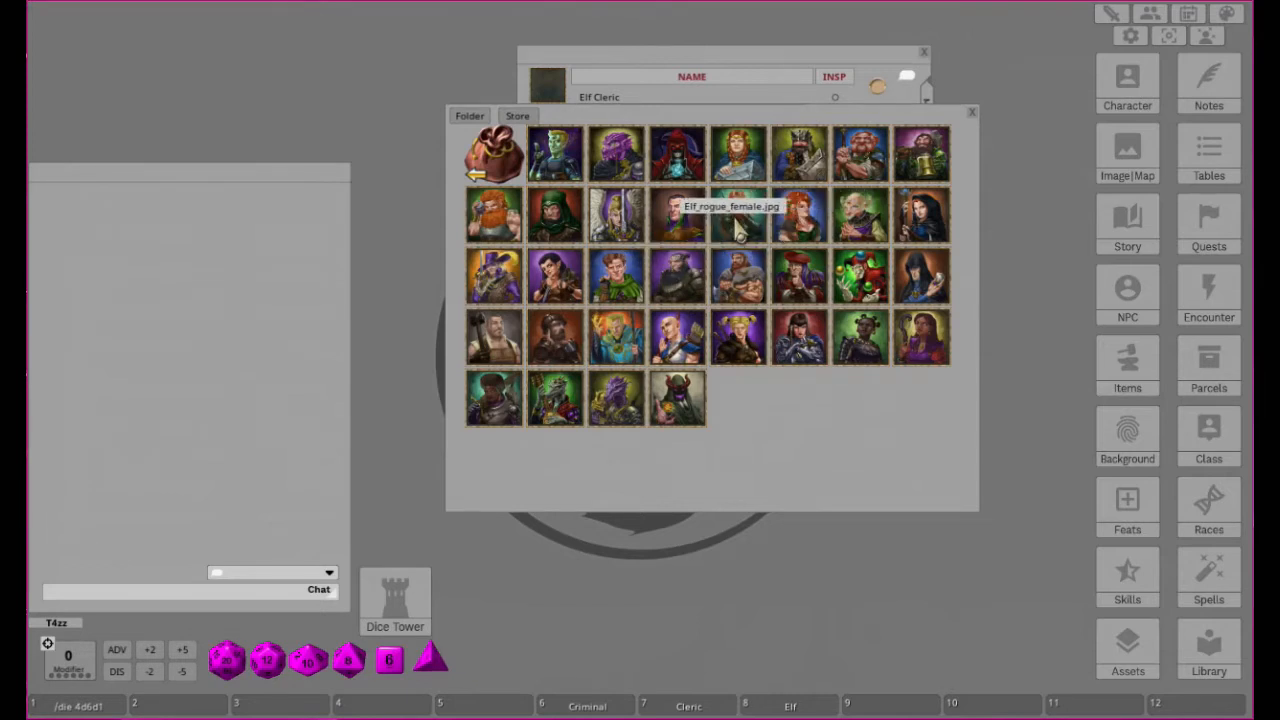
{"action": "left_click", "coordinate": [738, 228]}
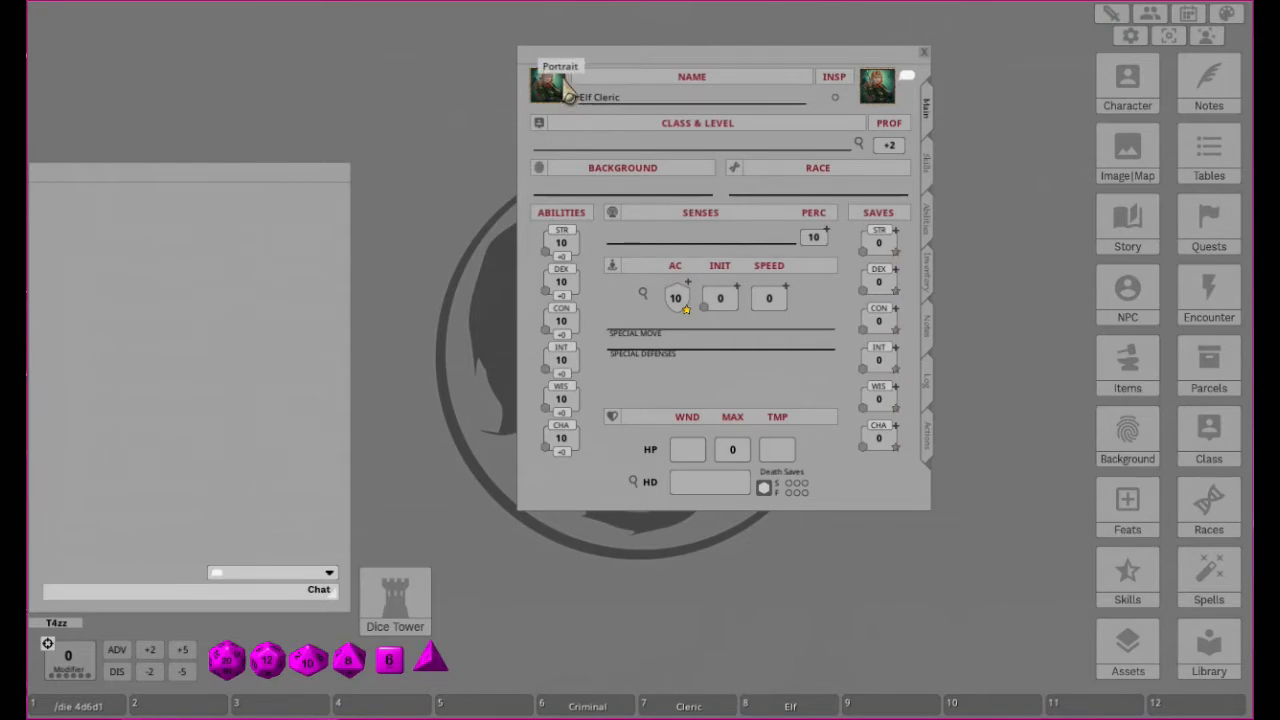
{"action": "left_click", "coordinate": [1130, 85]}
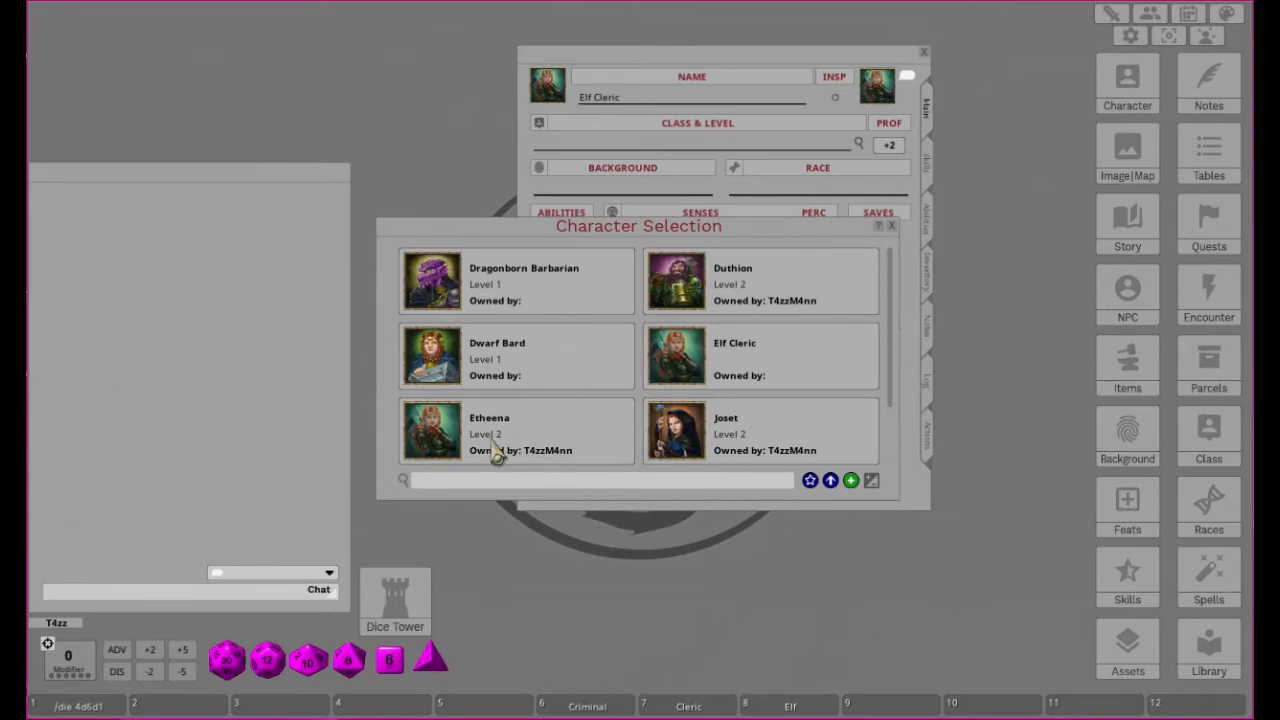
{"action": "left_click", "coordinate": [892, 226]}
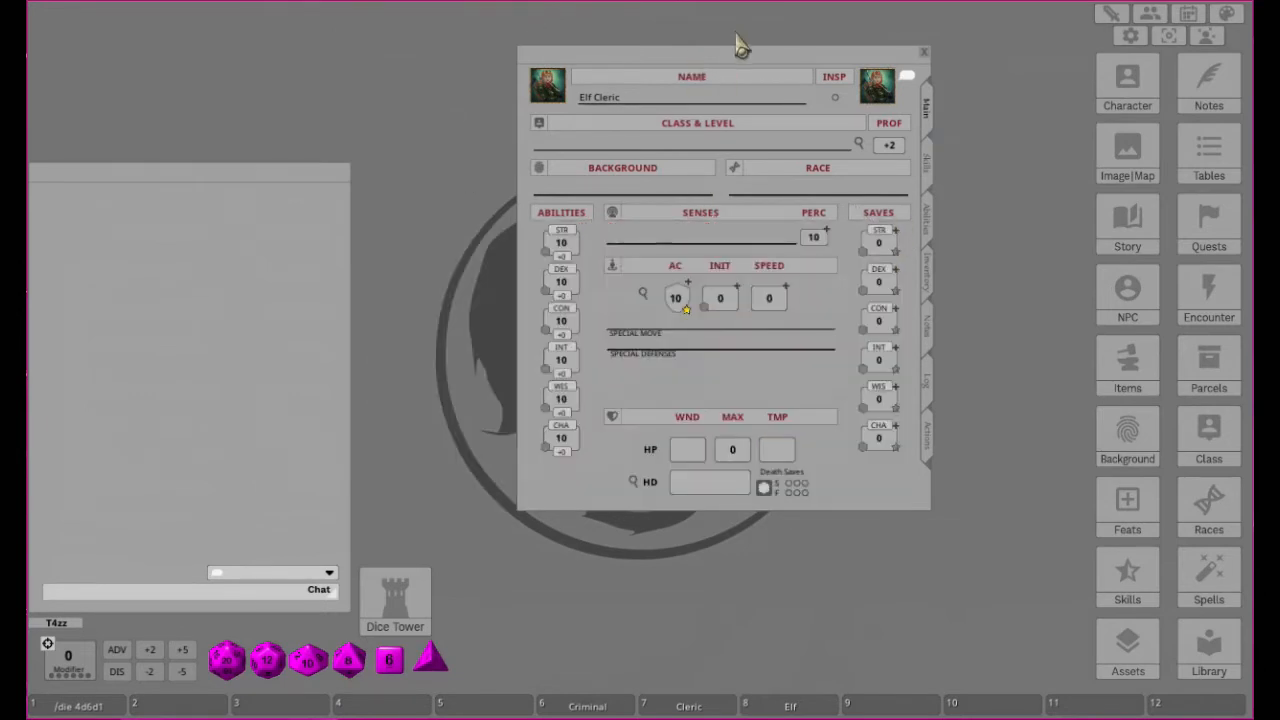
Apply the Criminal background from hotkey slot 6 to the Elf Cleric, and review the character's skill proficiencies.
{"action": "left_click_drag", "start_coordinate": [726, 60], "coordinate": [364, 45]}
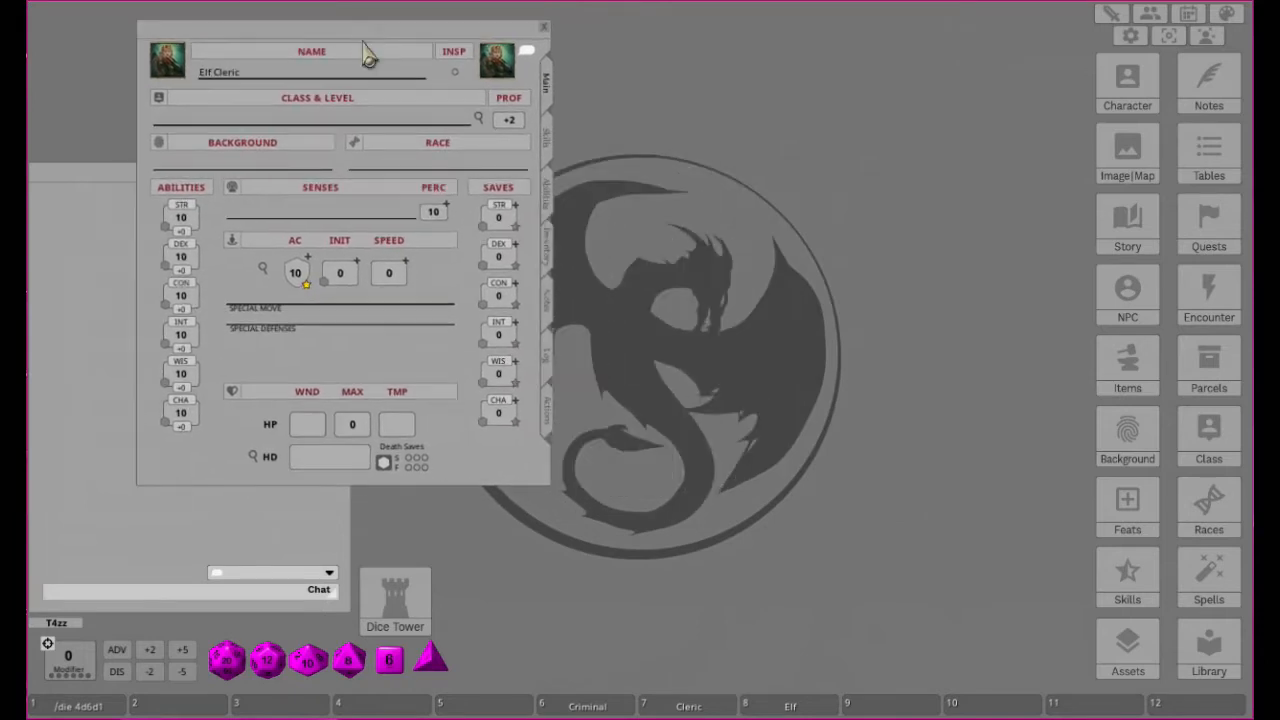
{"action": "left_click", "coordinate": [597, 708]}
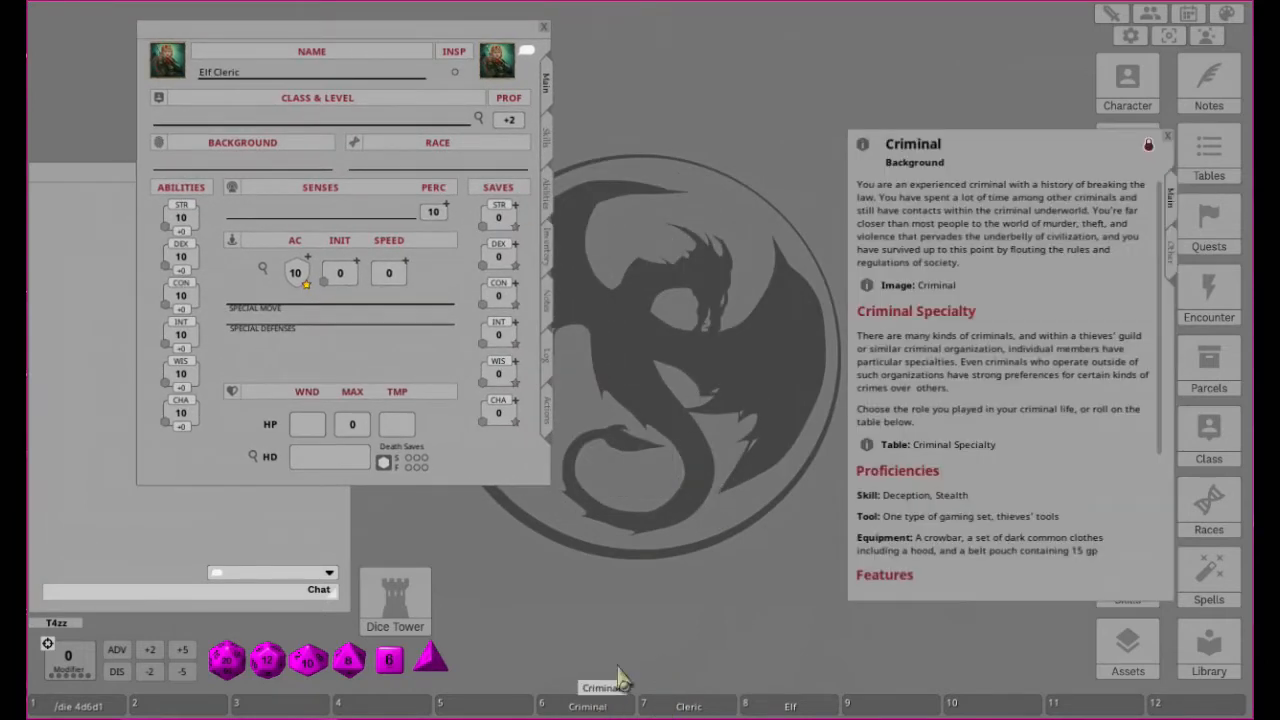
{"action": "left_click_drag", "start_coordinate": [868, 150], "coordinate": [205, 165]}
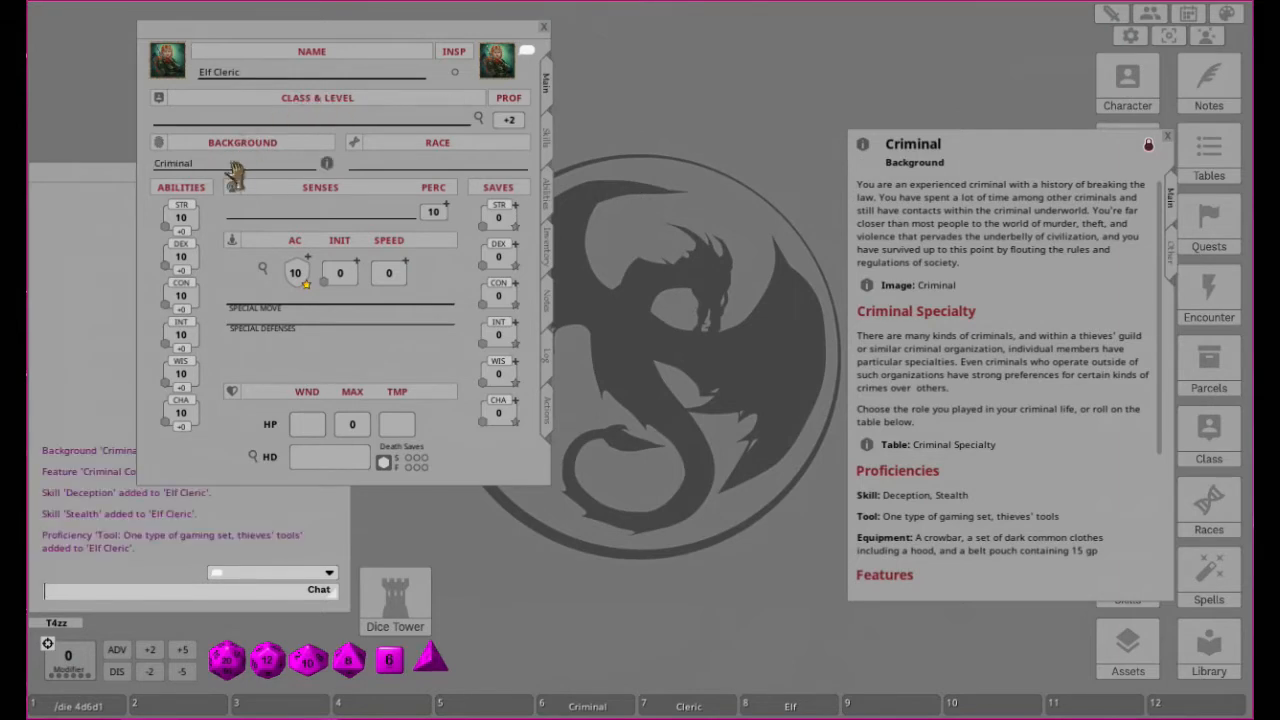
{"action": "left_click", "coordinate": [547, 140]}
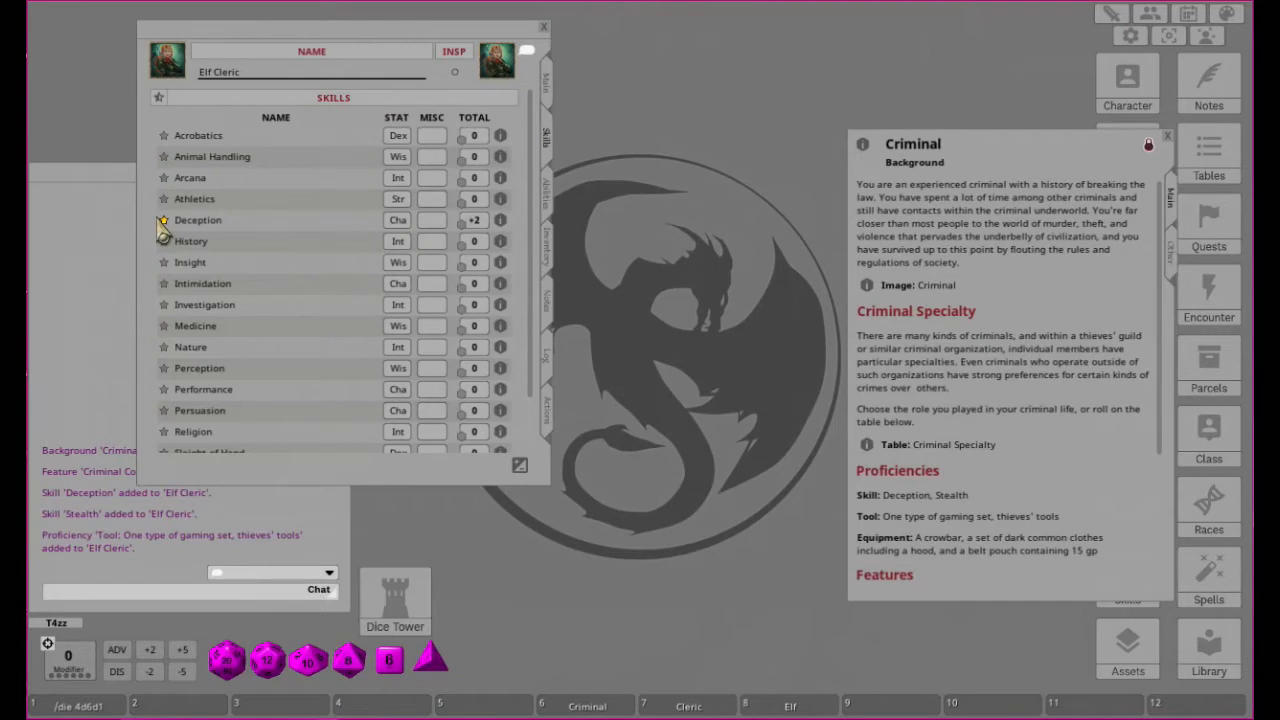
{"action": "scroll", "coordinate": [268, 258], "scroll_direction": "down", "scroll_amount": 3}
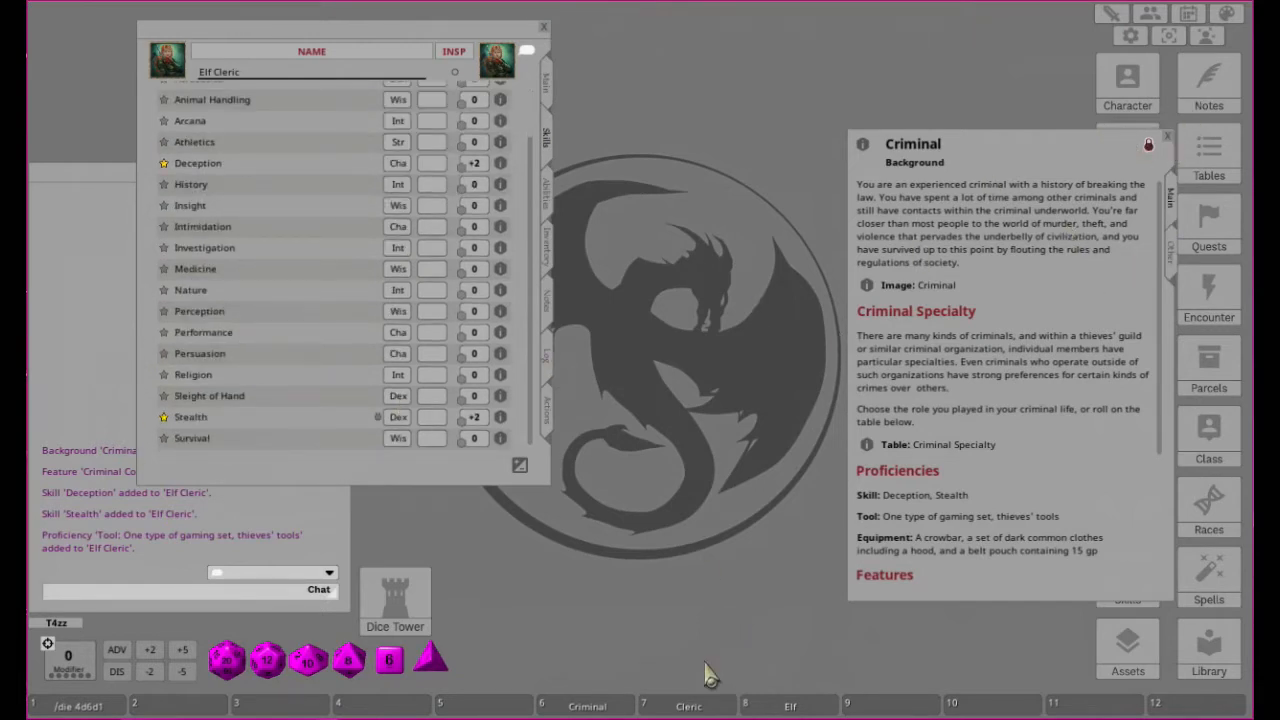
Add a level of the Cleric class from hotkey slot 7 to the character's class and level.
{"action": "left_click", "coordinate": [684, 706]}
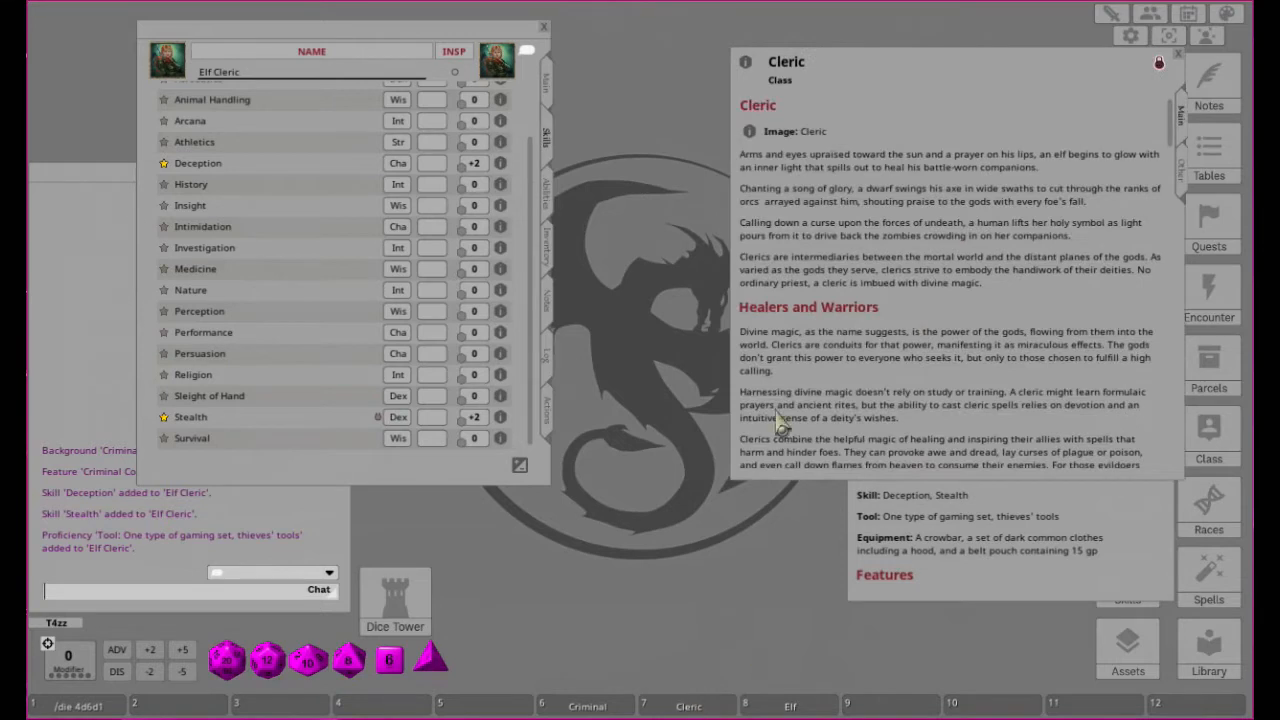
{"action": "left_click", "coordinate": [549, 90]}
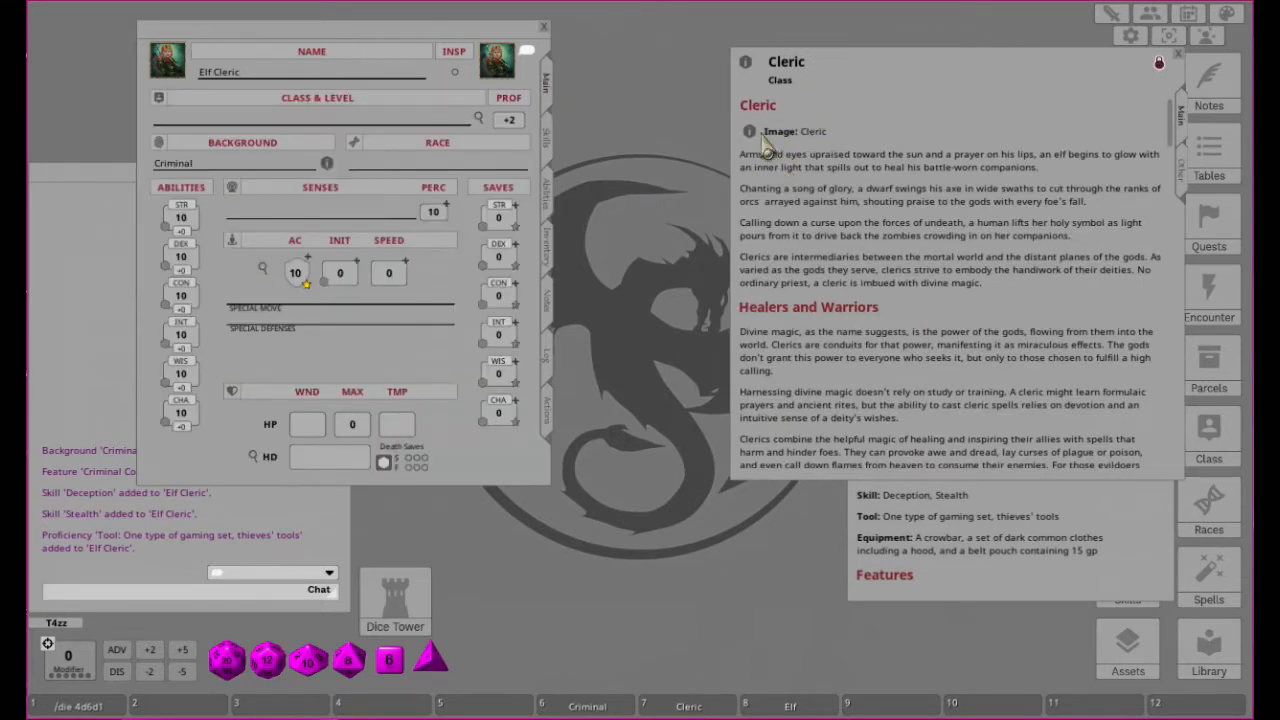
{"action": "left_click_drag", "start_coordinate": [746, 70], "coordinate": [250, 124]}
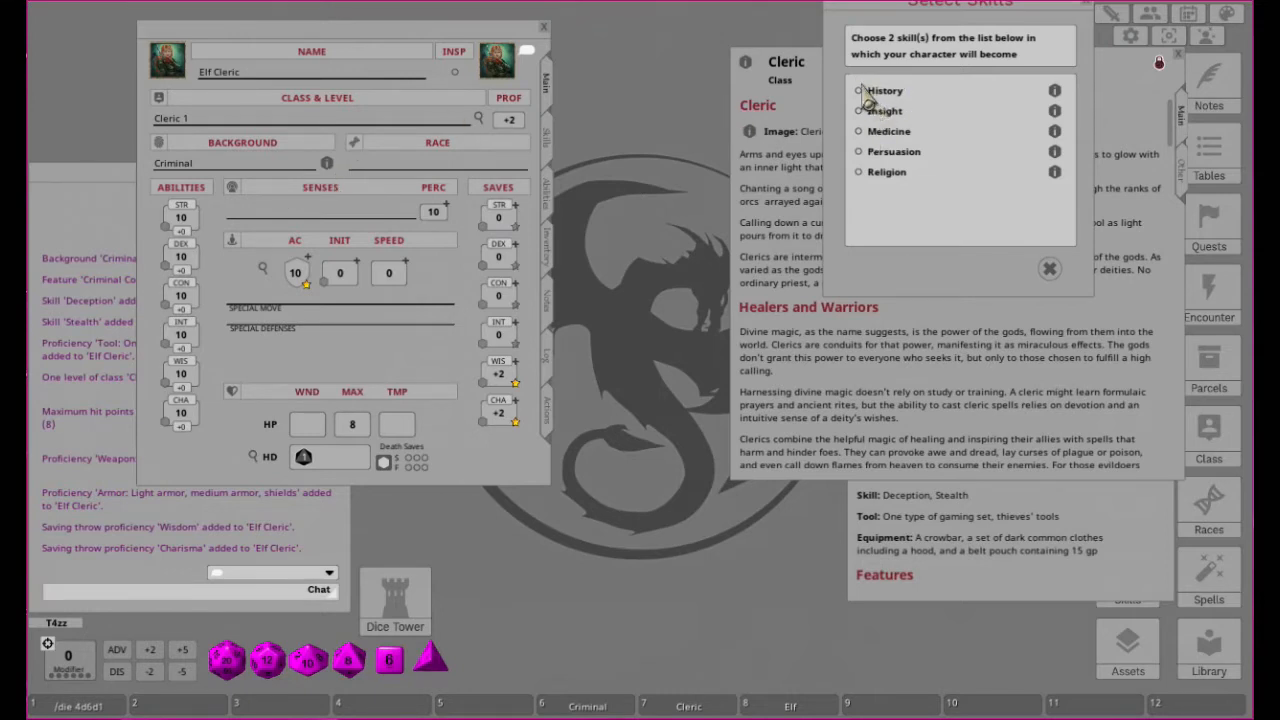
Choose Religion and Insight as the Cleric's two class skills and confirm the selection.
{"action": "left_click", "coordinate": [859, 173]}
{"action": "left_click", "coordinate": [858, 111]}
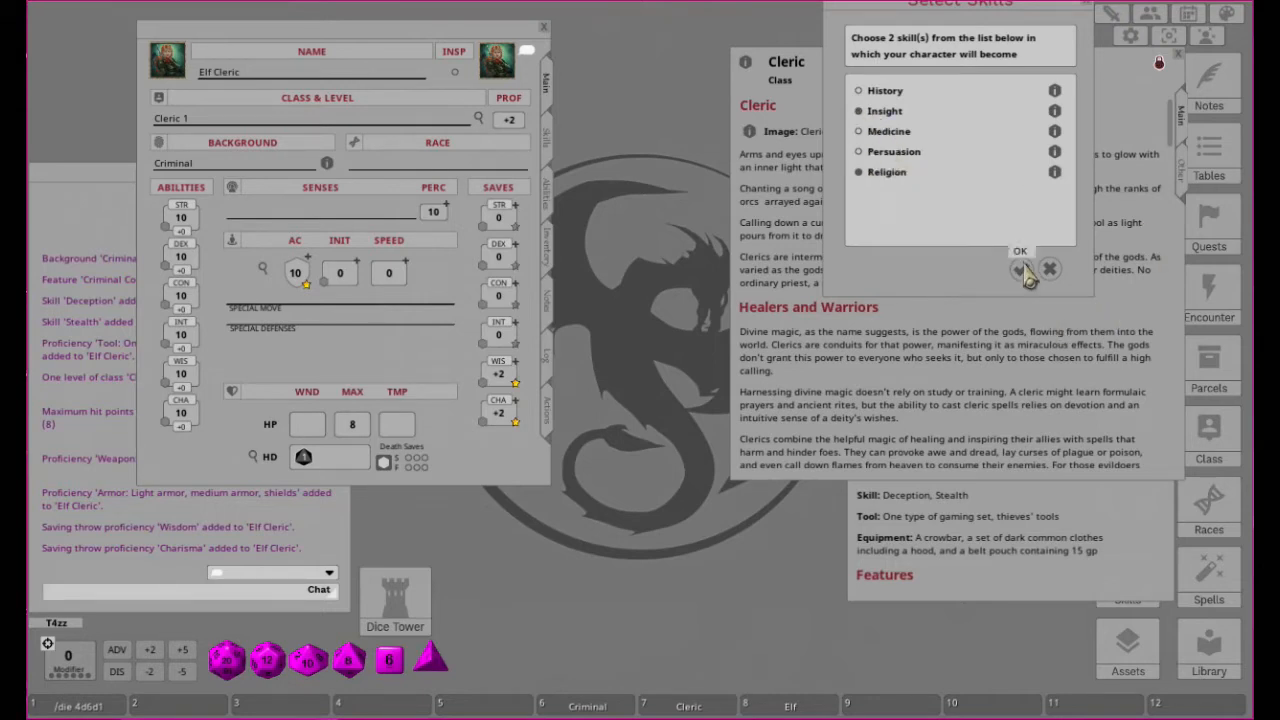
{"action": "left_click", "coordinate": [552, 145]}
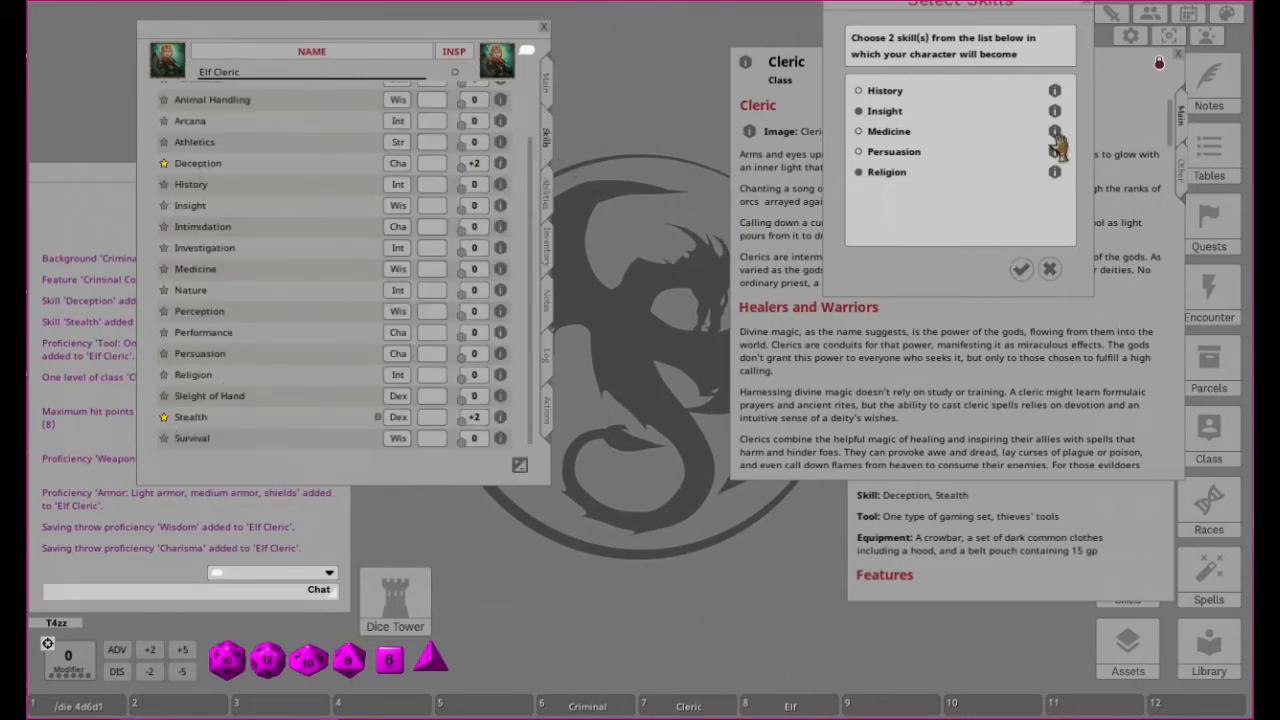
{"action": "left_click", "coordinate": [1028, 272]}
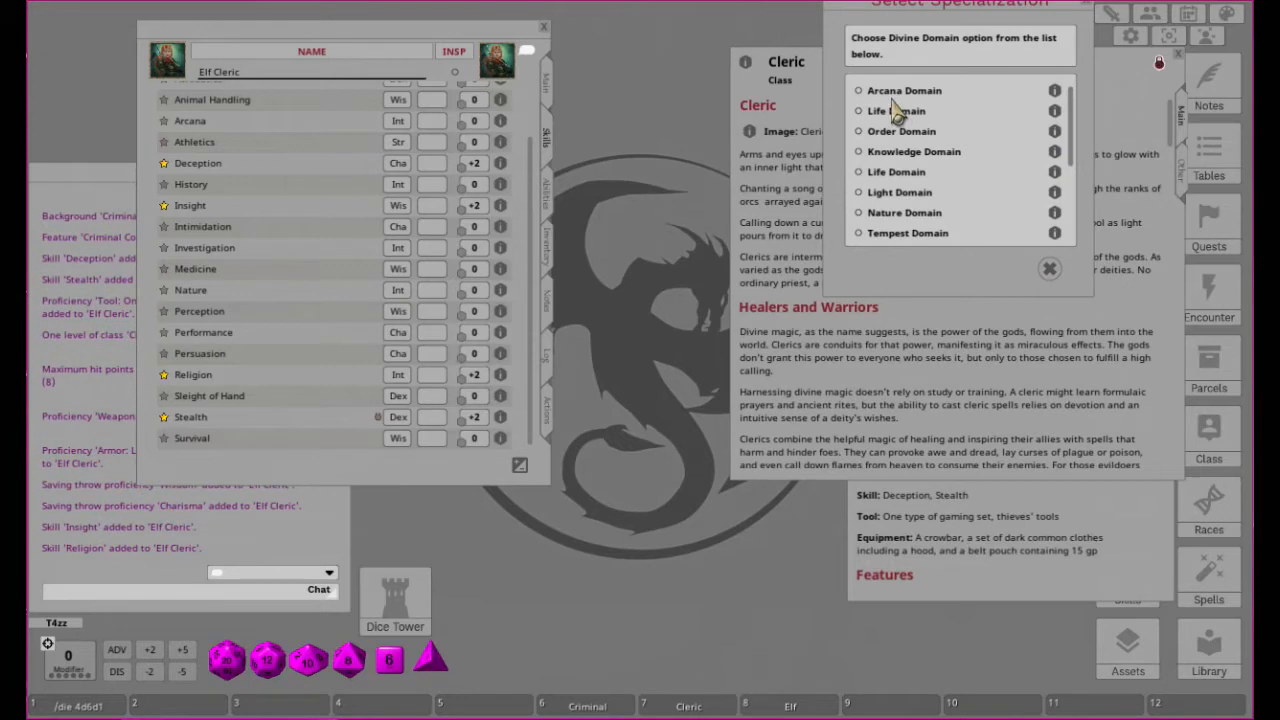
Read the Tempest Domain description, then choose Tempest Domain as the Cleric's Divine Domain and confirm it.
{"action": "scroll", "coordinate": [925, 100], "scroll_direction": "down", "scroll_amount": 1}
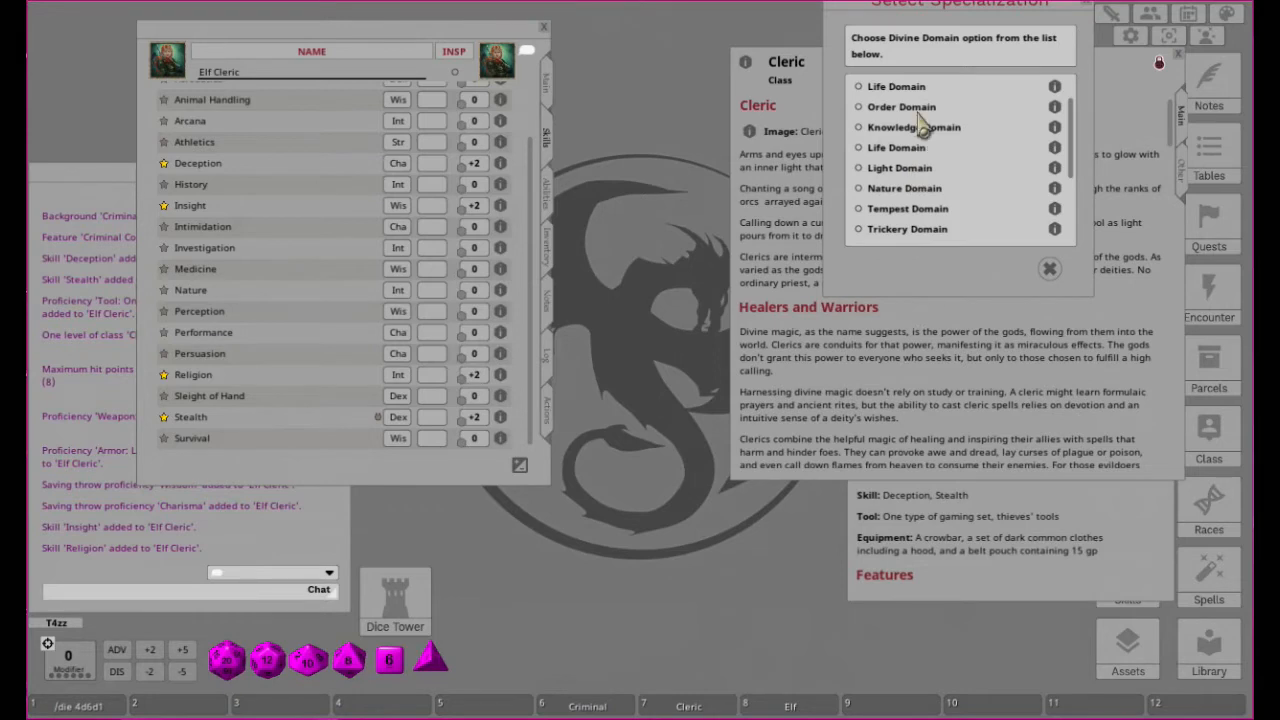
{"action": "scroll", "coordinate": [920, 120], "scroll_direction": "up", "scroll_amount": 1}
{"action": "scroll", "coordinate": [970, 110], "scroll_direction": "down", "scroll_amount": 1}
{"action": "left_click", "coordinate": [1054, 210]}
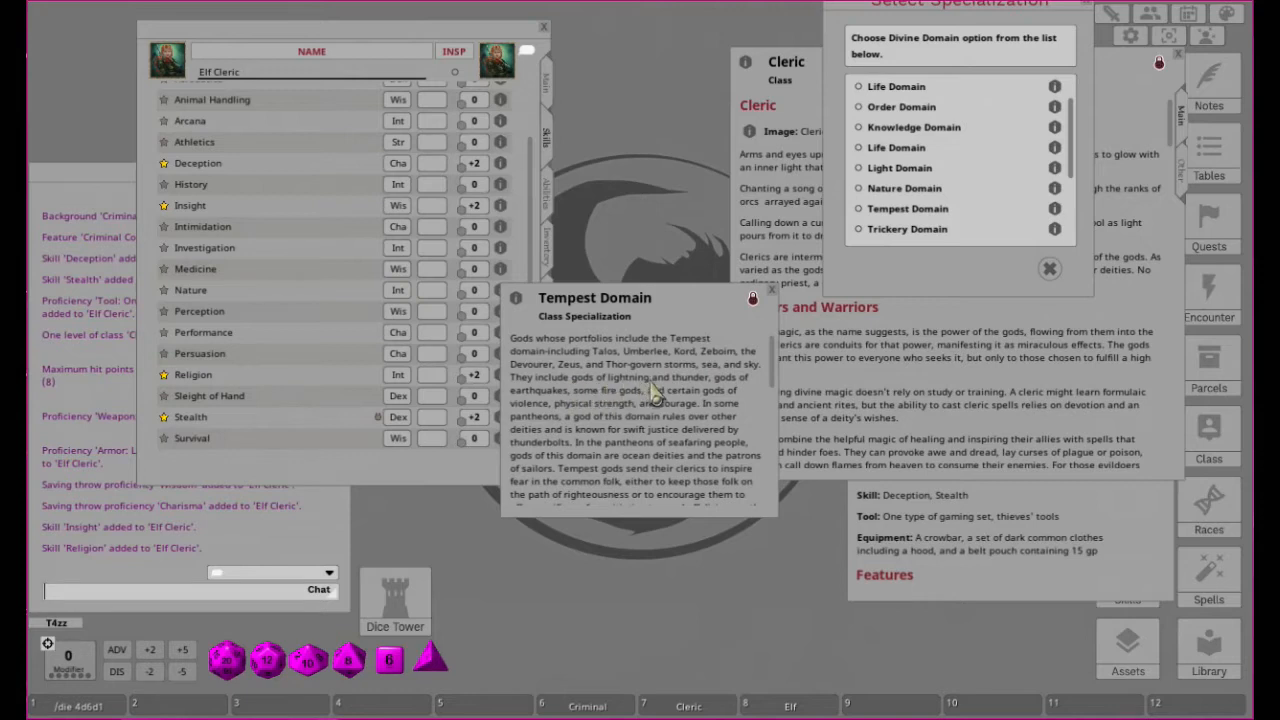
{"action": "left_click", "coordinate": [771, 290]}
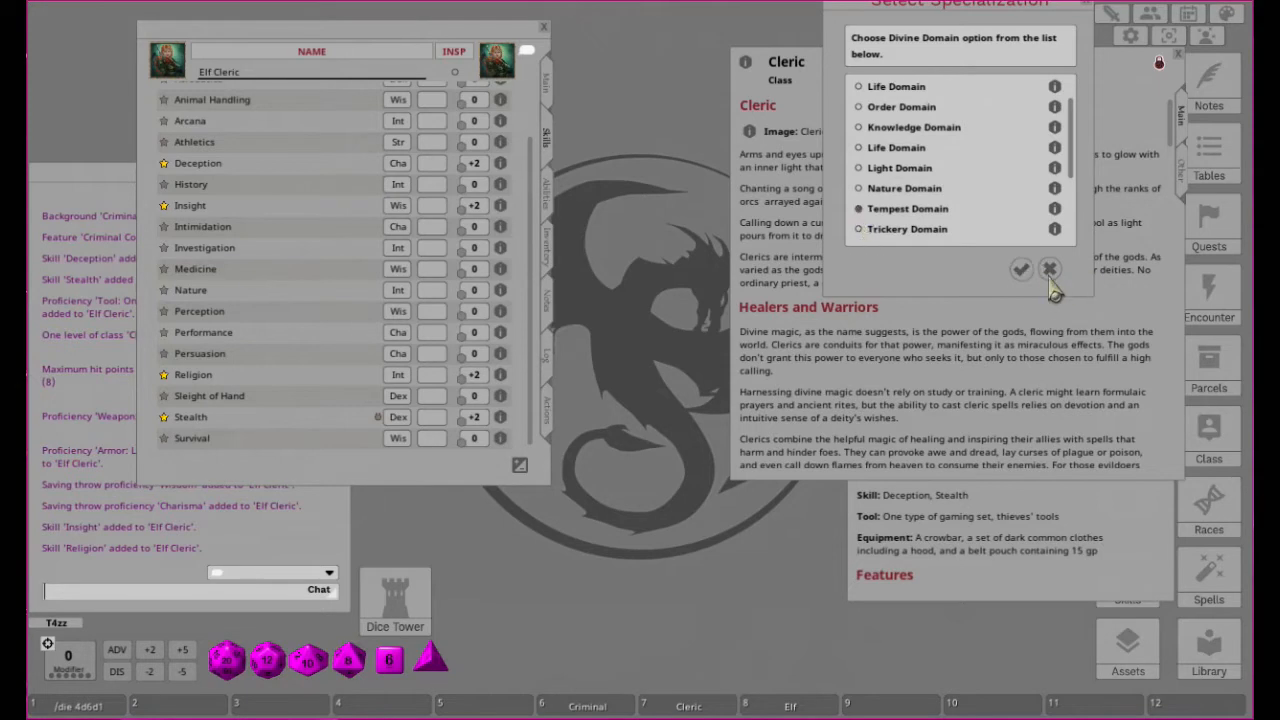
{"action": "left_click", "coordinate": [1021, 269]}
Close the open Cleric class and Criminal background records.
{"action": "left_click_drag", "start_coordinate": [1013, 68], "coordinate": [892, 53]}
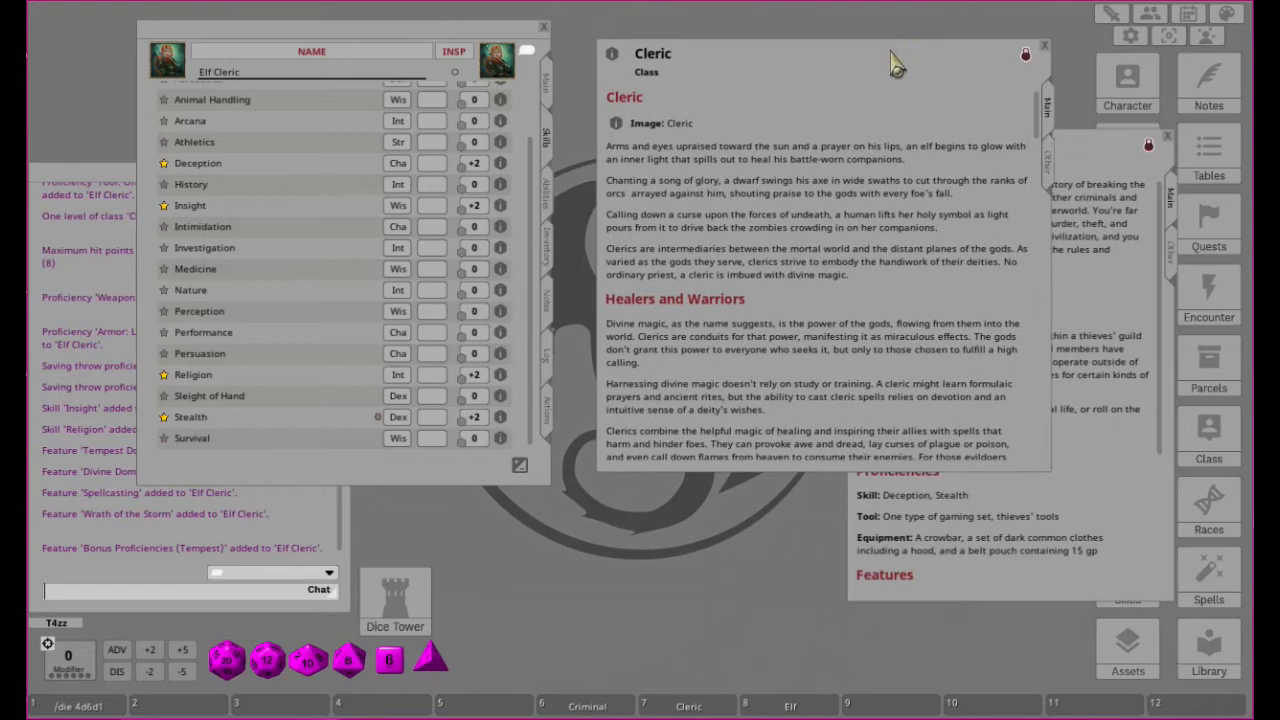
{"action": "left_click", "coordinate": [1044, 47]}
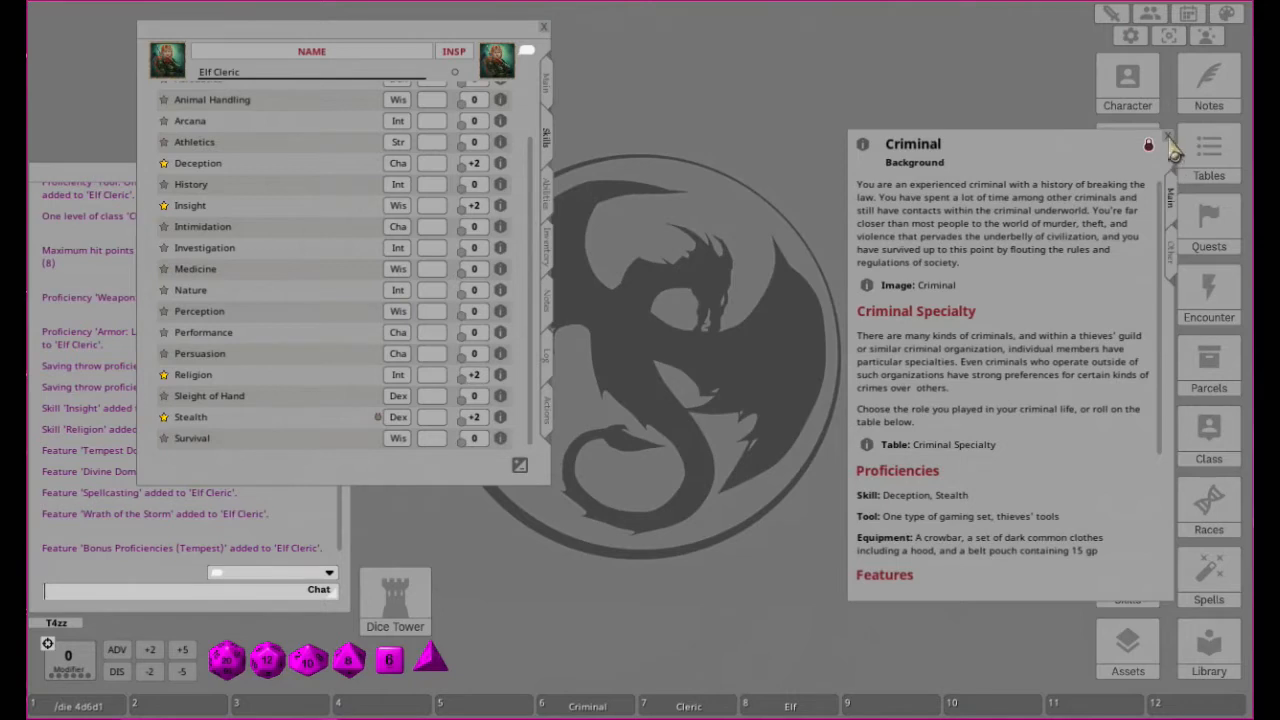
{"action": "left_click", "coordinate": [1168, 138]}
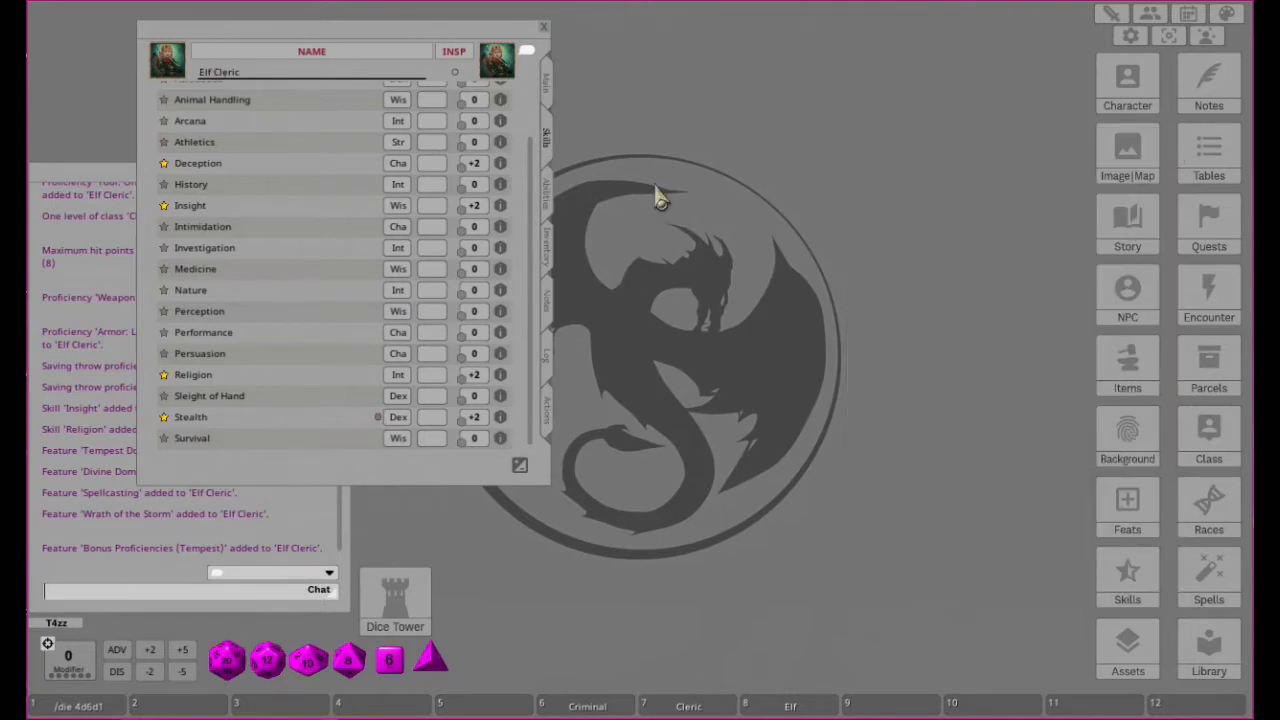
Set the Elf Cleric's race to High Elf from the Subrace trait of the Elf record in hotkey slot 8, and close the race records.
{"action": "left_click", "coordinate": [547, 87]}
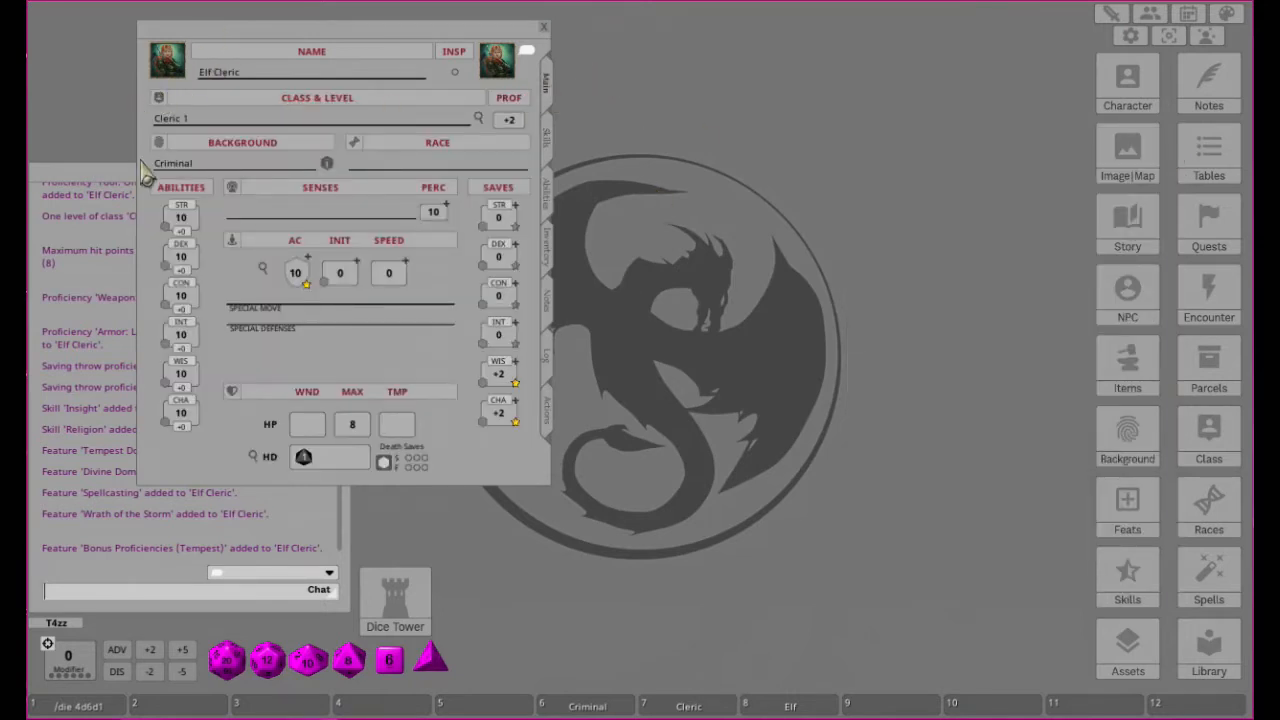
{"action": "left_click", "coordinate": [790, 706]}
{"action": "left_click_drag", "start_coordinate": [577, 250], "coordinate": [705, 210]}
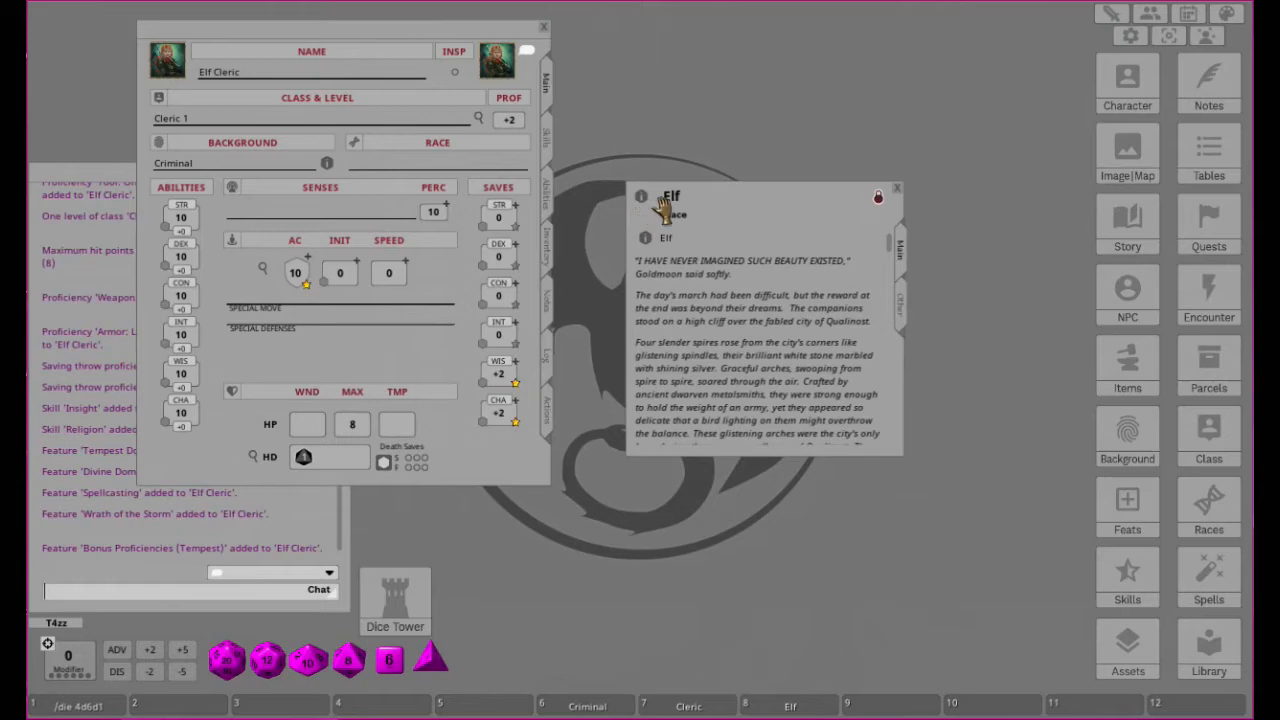
{"action": "scroll", "coordinate": [810, 370], "scroll_direction": "down", "scroll_amount": 15}
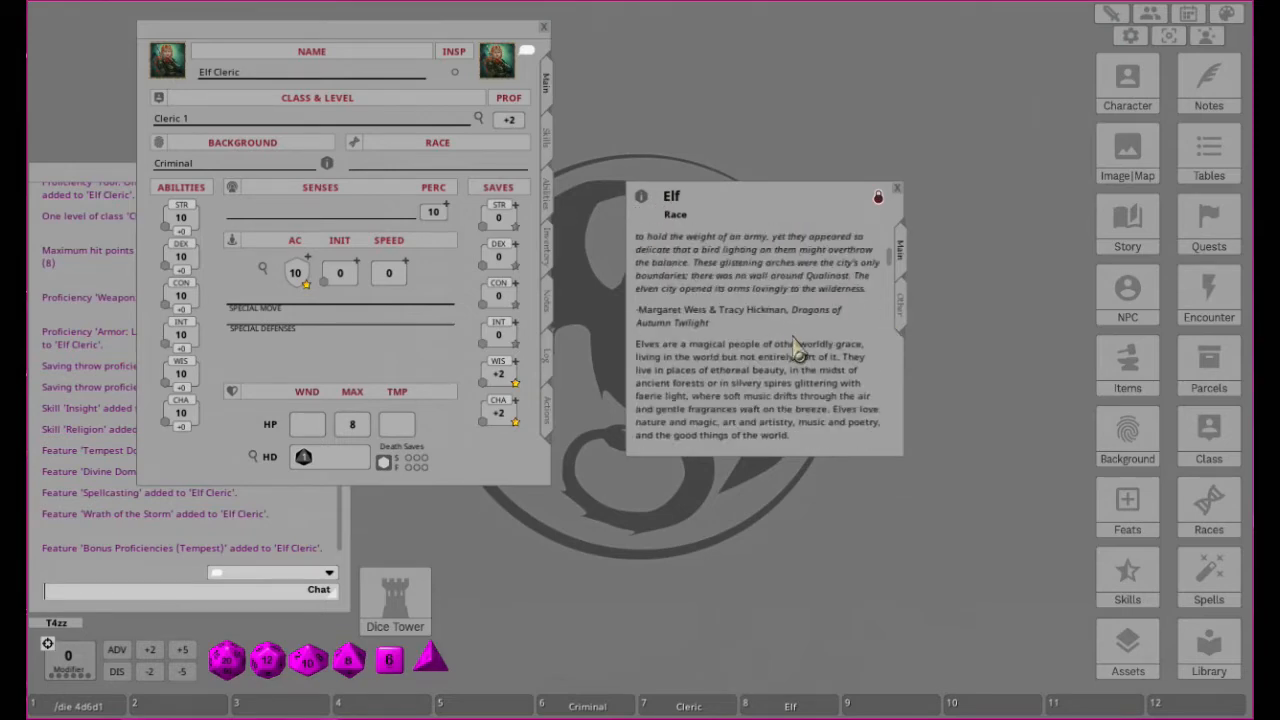
{"action": "scroll", "coordinate": [810, 370], "scroll_direction": "down", "scroll_amount": 10}
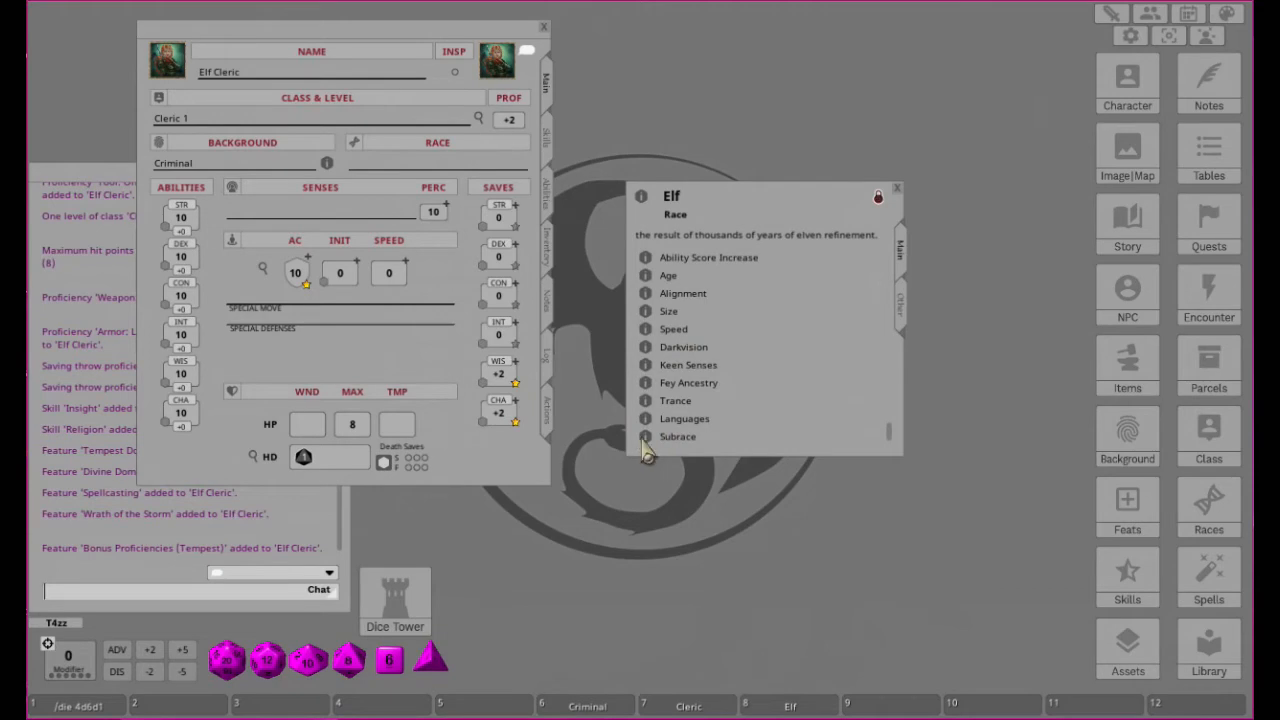
{"action": "left_click", "coordinate": [645, 437]}
{"action": "left_click_drag", "start_coordinate": [630, 246], "coordinate": [842, 99]}
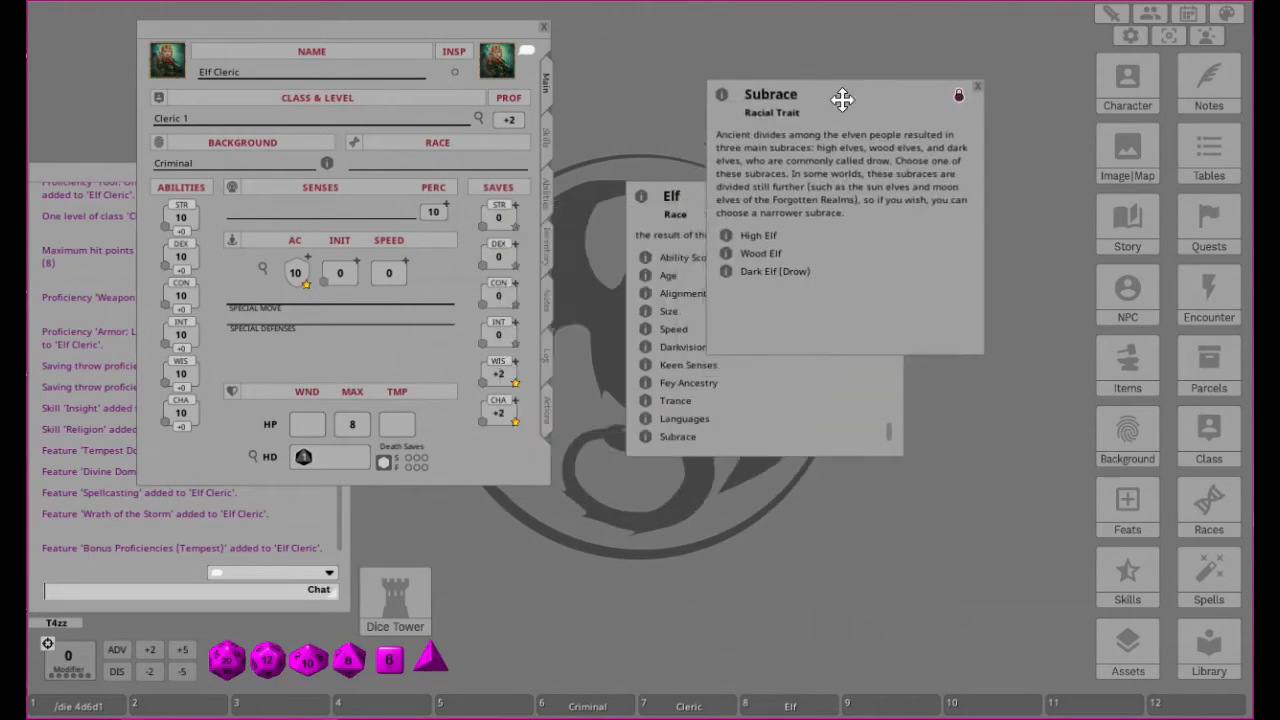
{"action": "left_click_drag", "start_coordinate": [725, 240], "coordinate": [383, 165]}
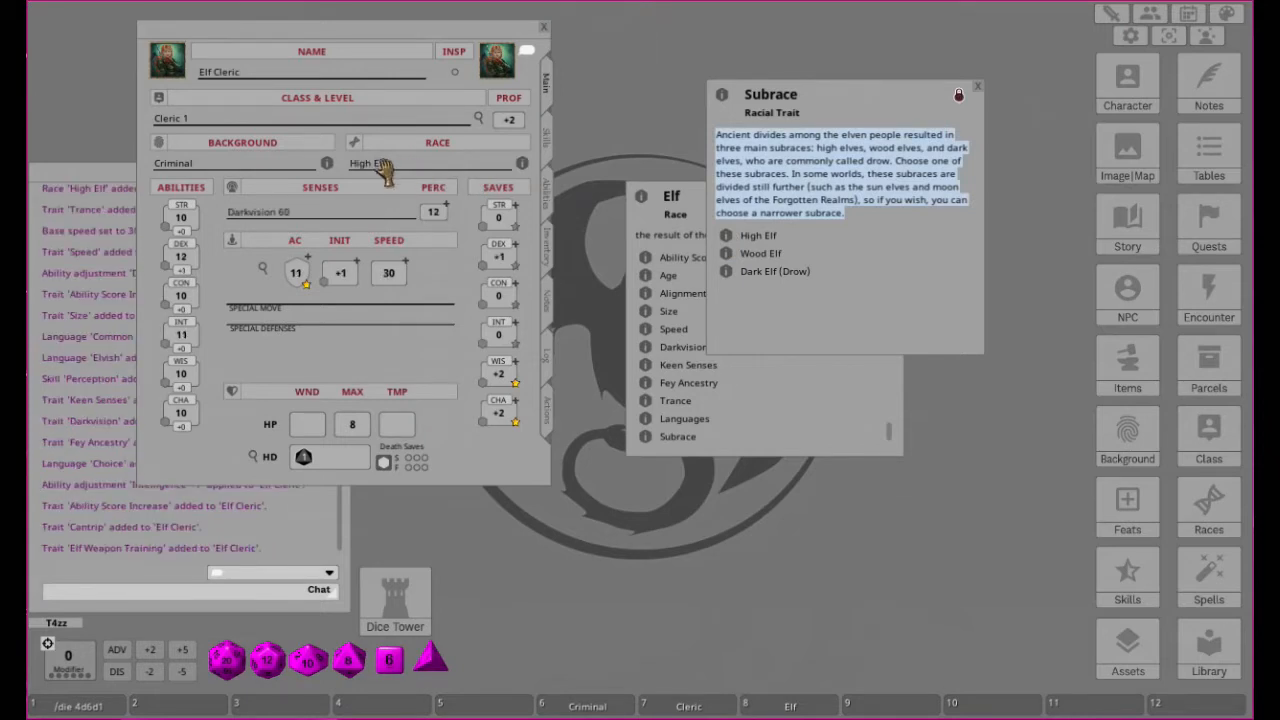
{"action": "left_click", "coordinate": [978, 88]}
{"action": "left_click", "coordinate": [898, 190]}
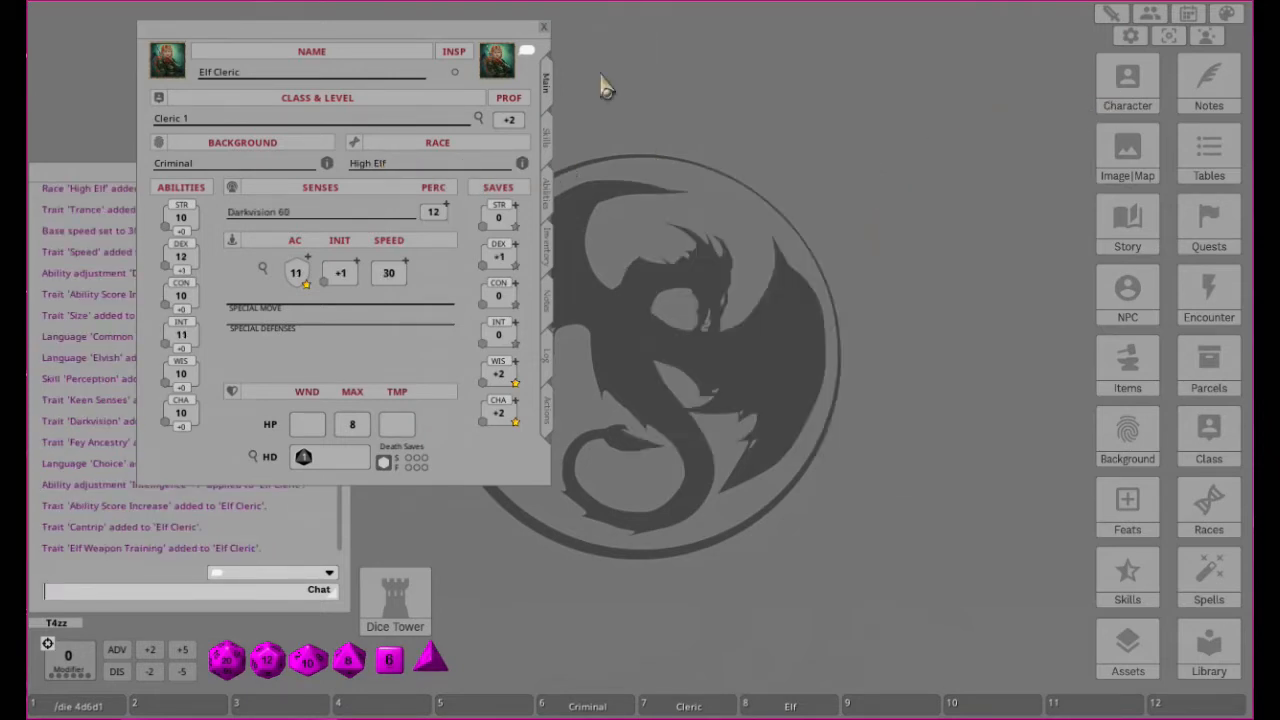
Review the Elf Cleric's skills and abilities, and read the Spellcasting feature description.
{"action": "left_click_drag", "start_coordinate": [251, 44], "coordinate": [668, 79]}
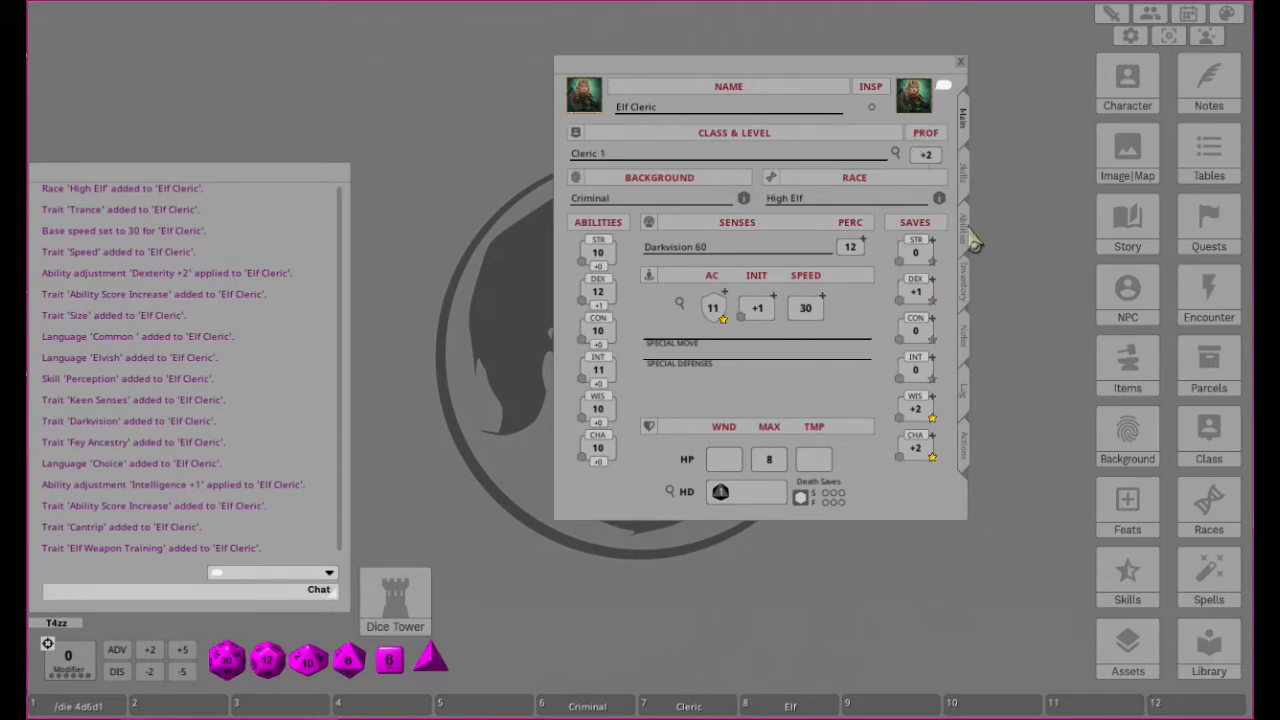
{"action": "left_click", "coordinate": [965, 190]}
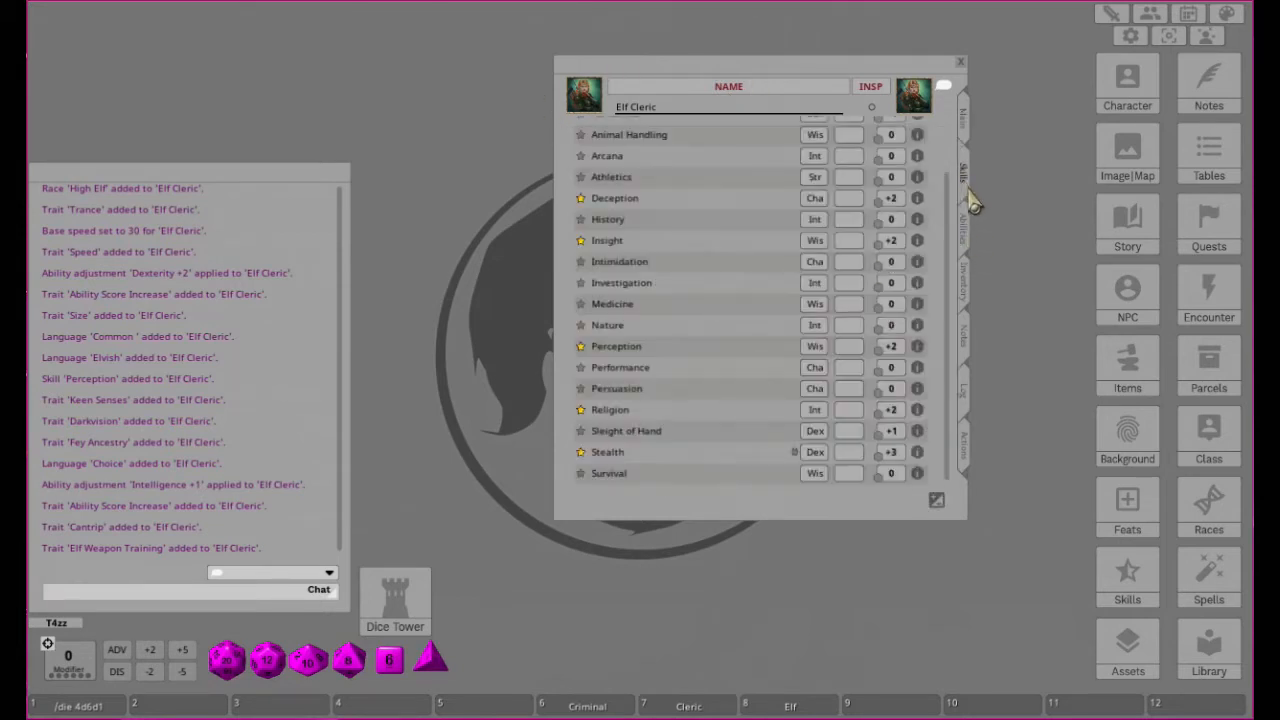
{"action": "left_click", "coordinate": [962, 232]}
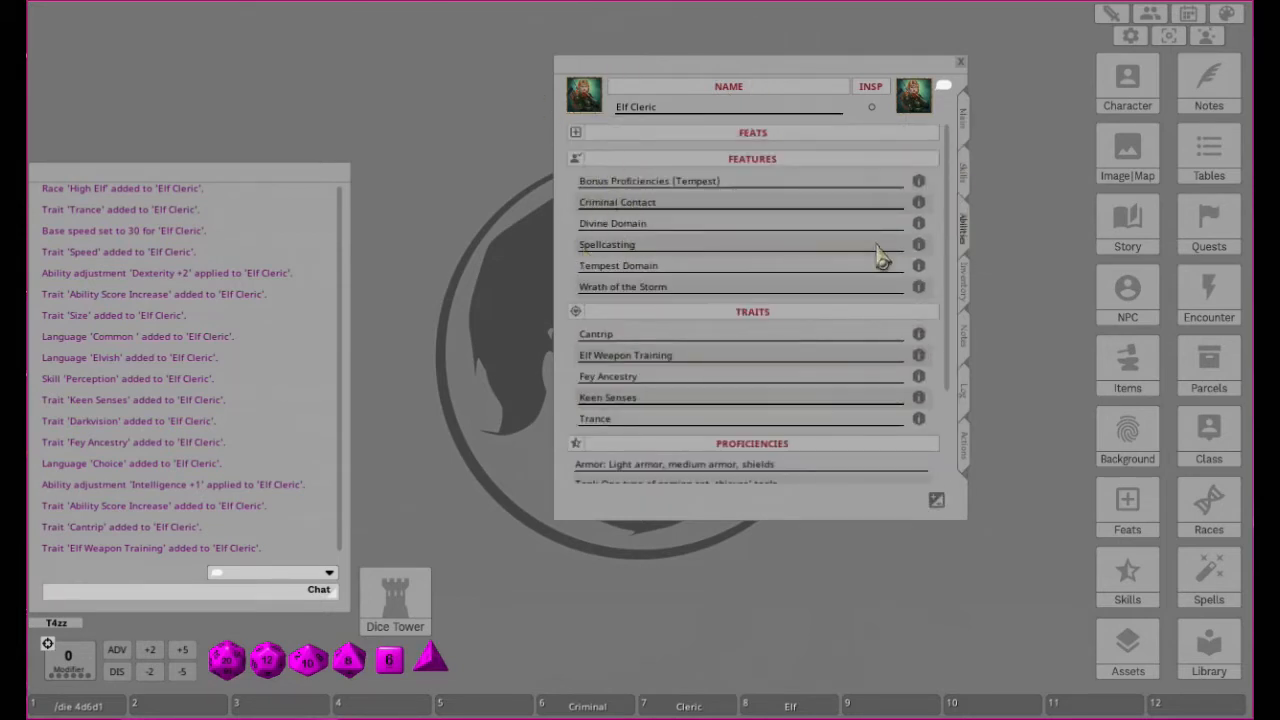
{"action": "left_click", "coordinate": [918, 244]}
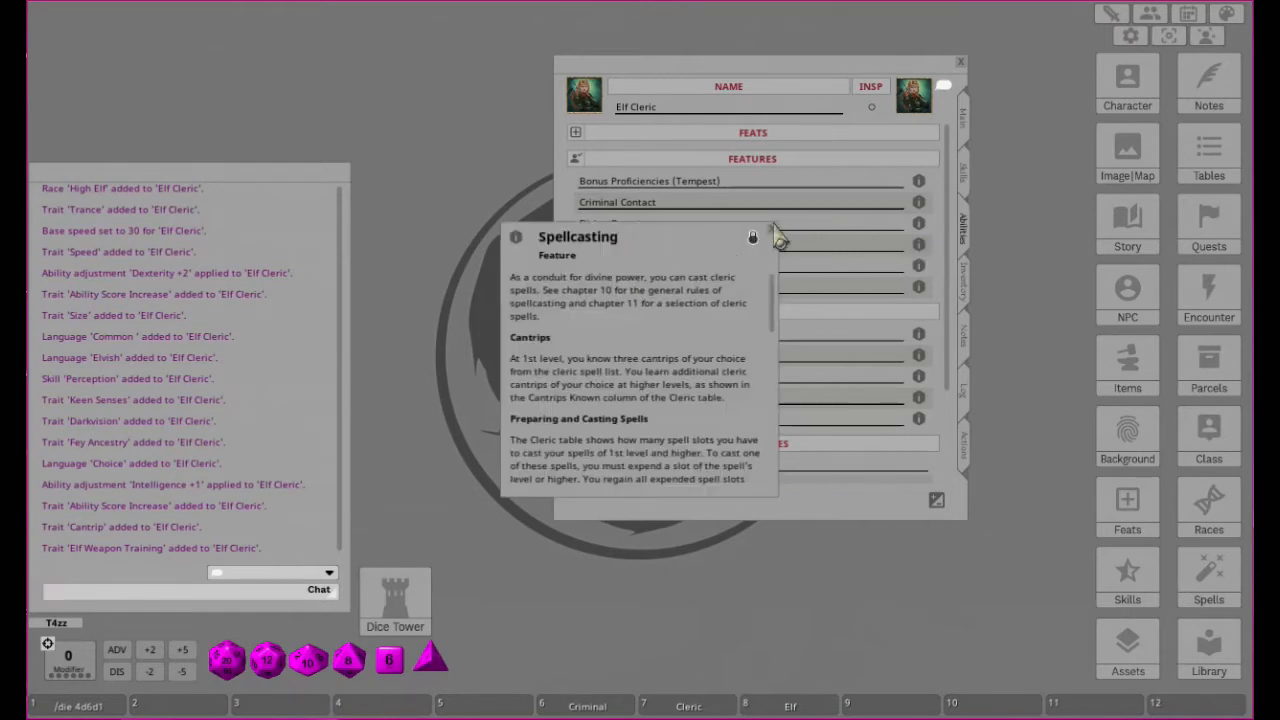
{"action": "left_click", "coordinate": [771, 230]}
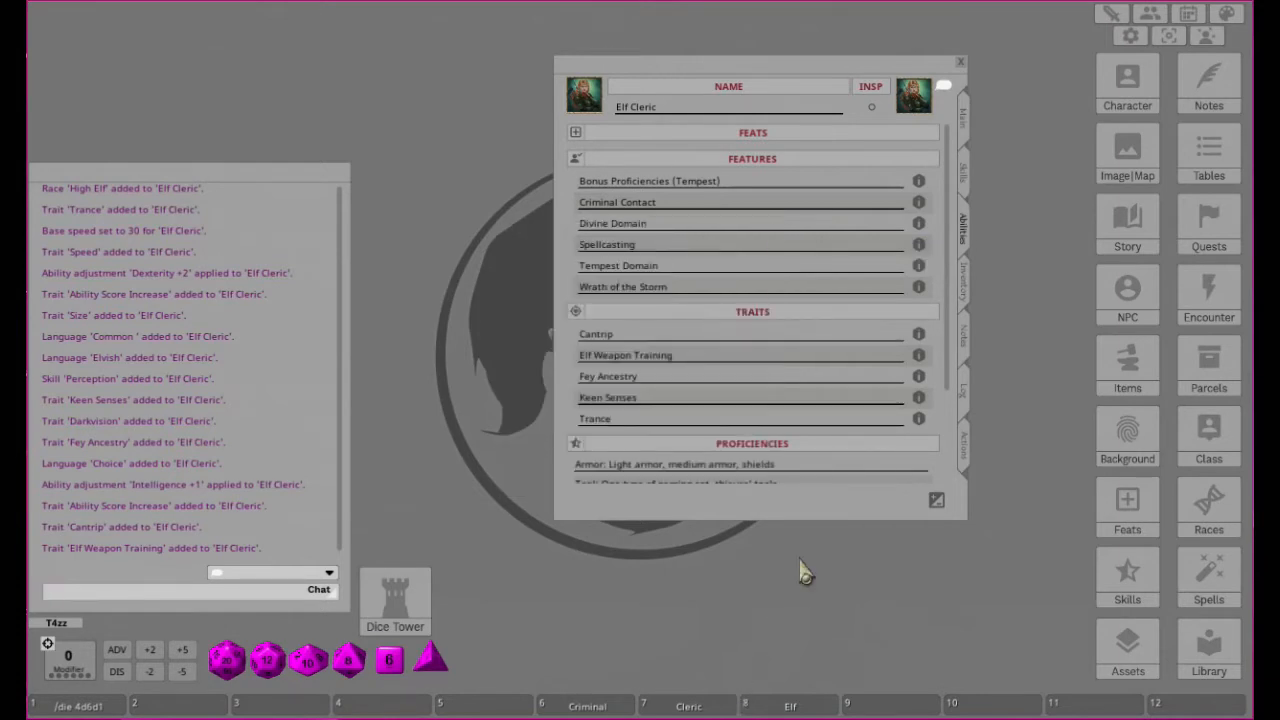
Read the Quick Build ability score advice in the Cleric class record from hotkey slot 7, and close the record.
{"action": "left_click", "coordinate": [784, 702]}
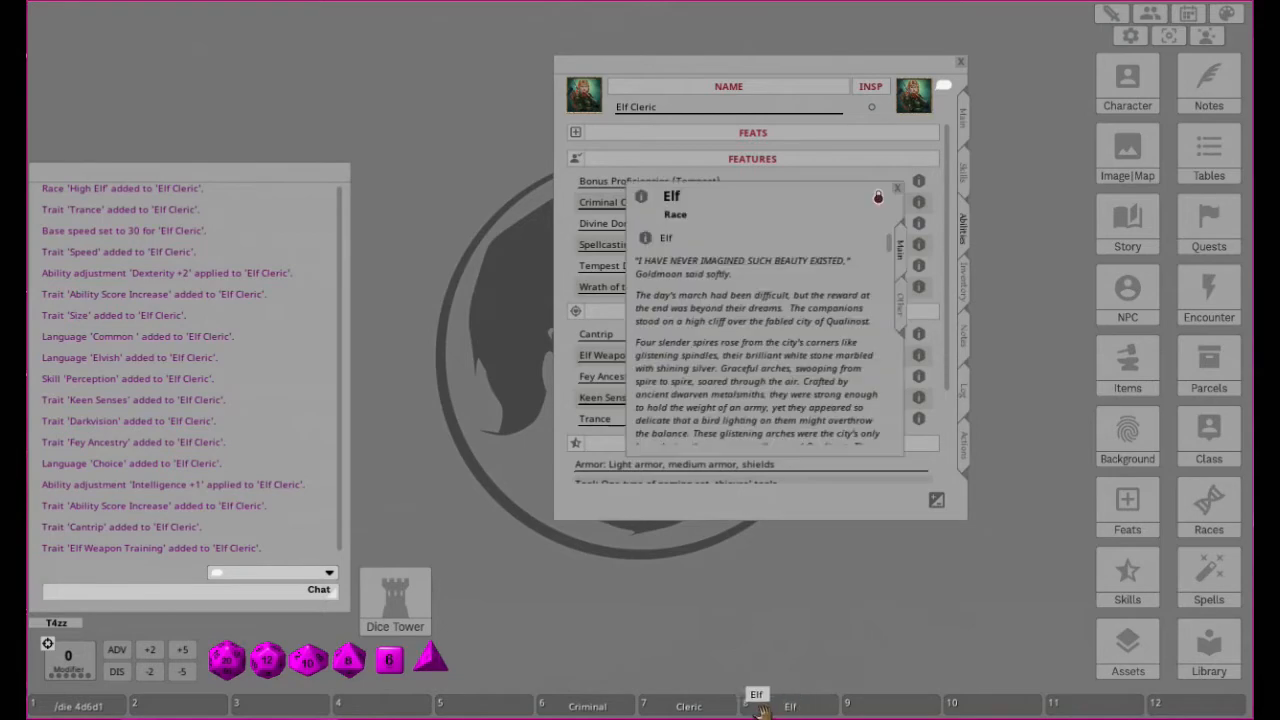
{"action": "left_click", "coordinate": [896, 189]}
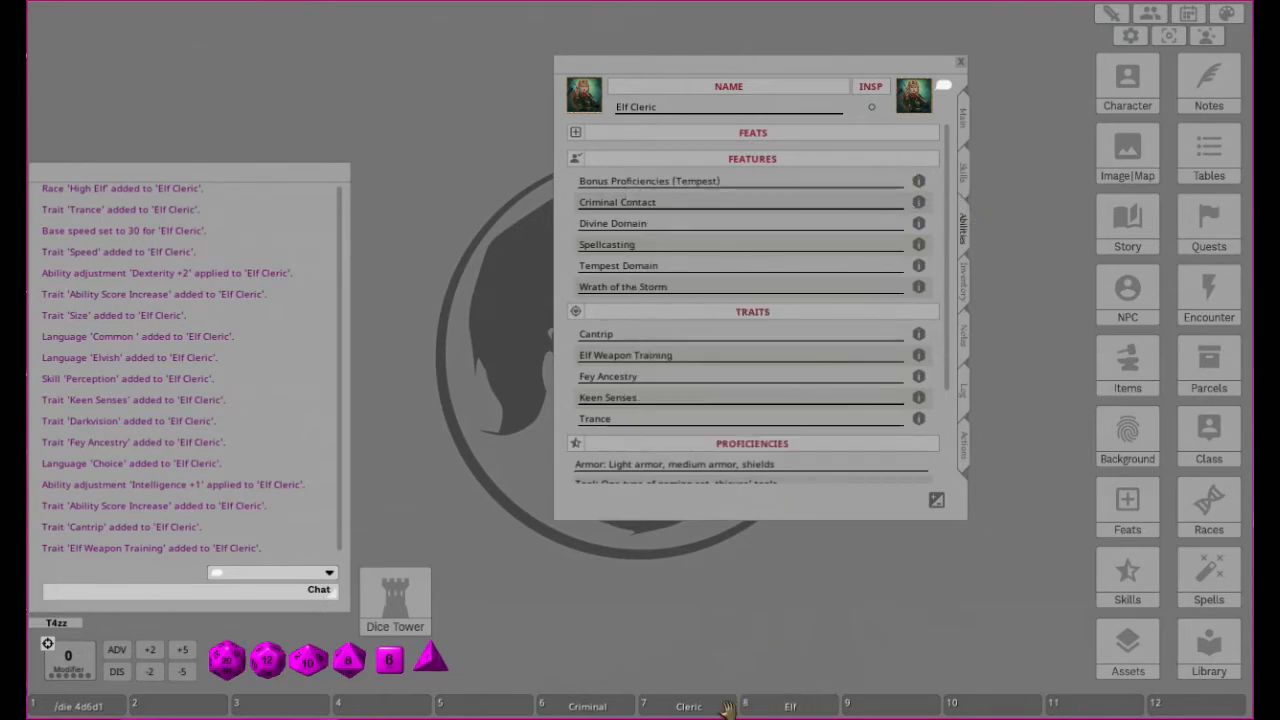
{"action": "left_click", "coordinate": [688, 700]}
{"action": "scroll", "coordinate": [860, 330], "scroll_direction": "down", "scroll_amount": 10}
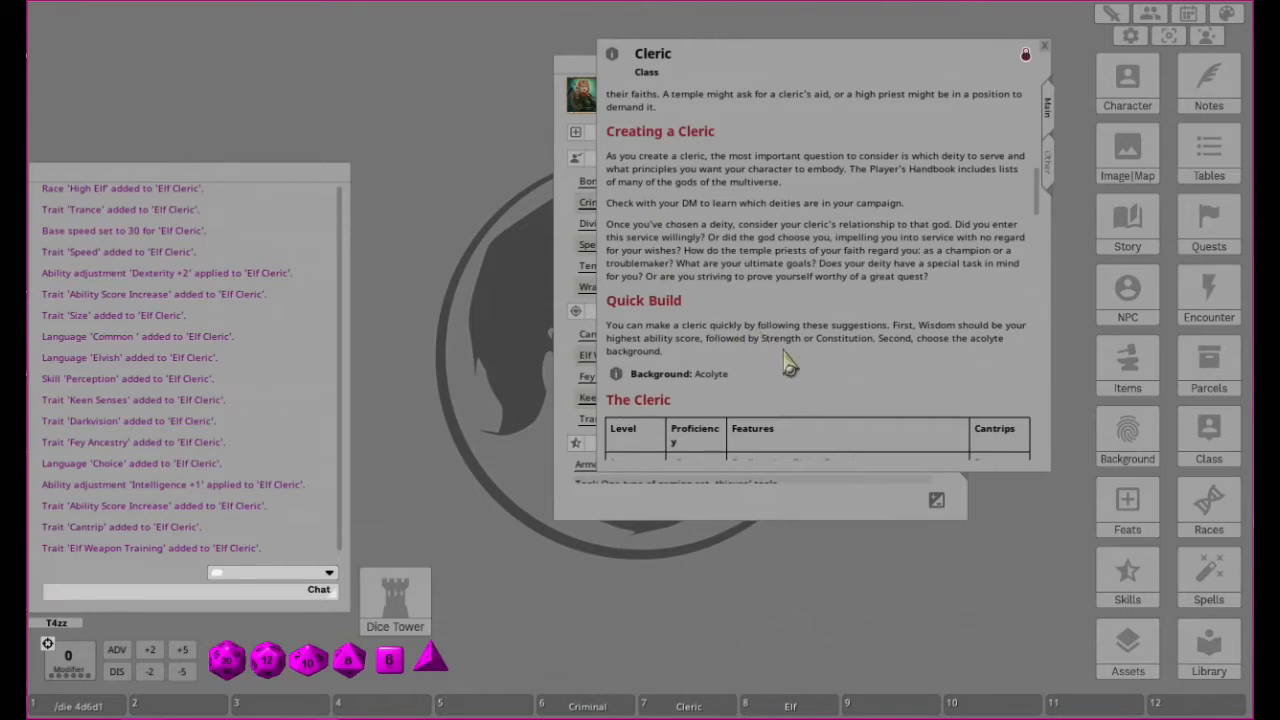
{"action": "left_click", "coordinate": [1044, 47]}
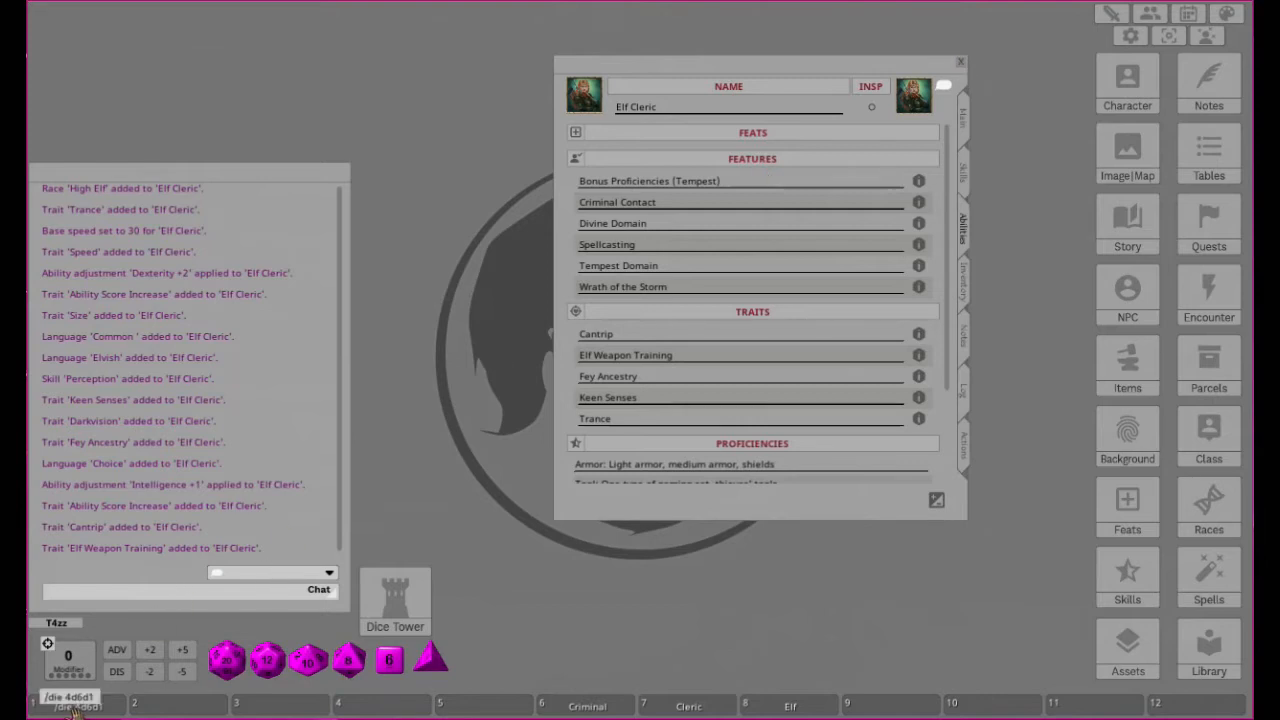
Clear the chat log and roll the /die 4d6d1 hotkey in slot 1 six times for the ability scores.
{"action": "right_click", "coordinate": [304, 388]}
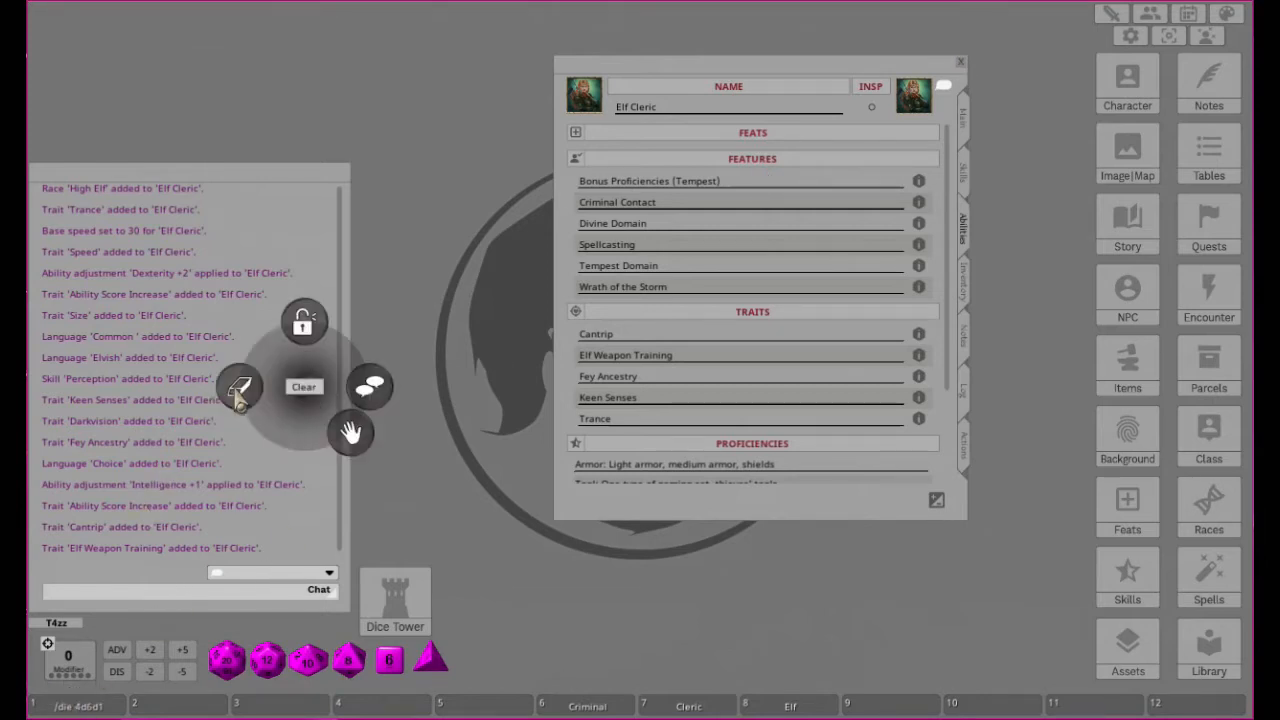
{"action": "left_click", "coordinate": [240, 395]}
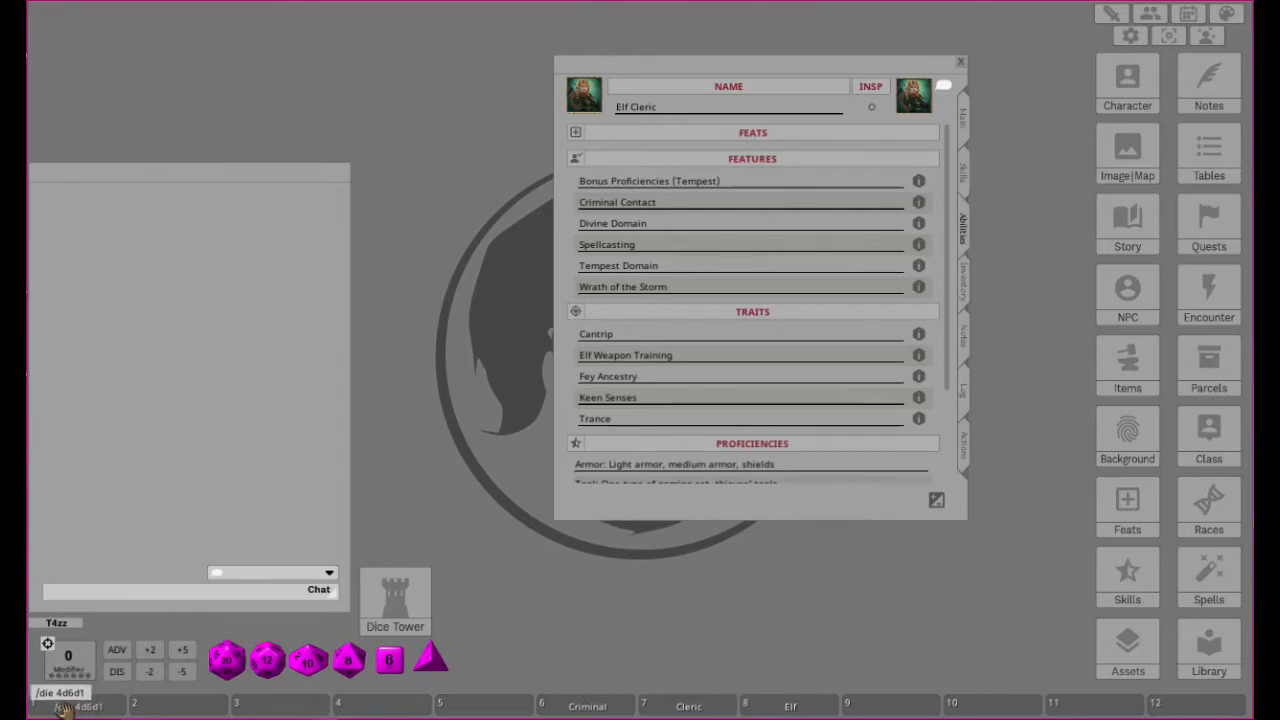
{"action": "left_click", "coordinate": [62, 707]}
{"action": "left_click", "coordinate": [62, 707]}
{"action": "left_click", "coordinate": [62, 707]}
{"action": "left_click", "coordinate": [62, 707]}
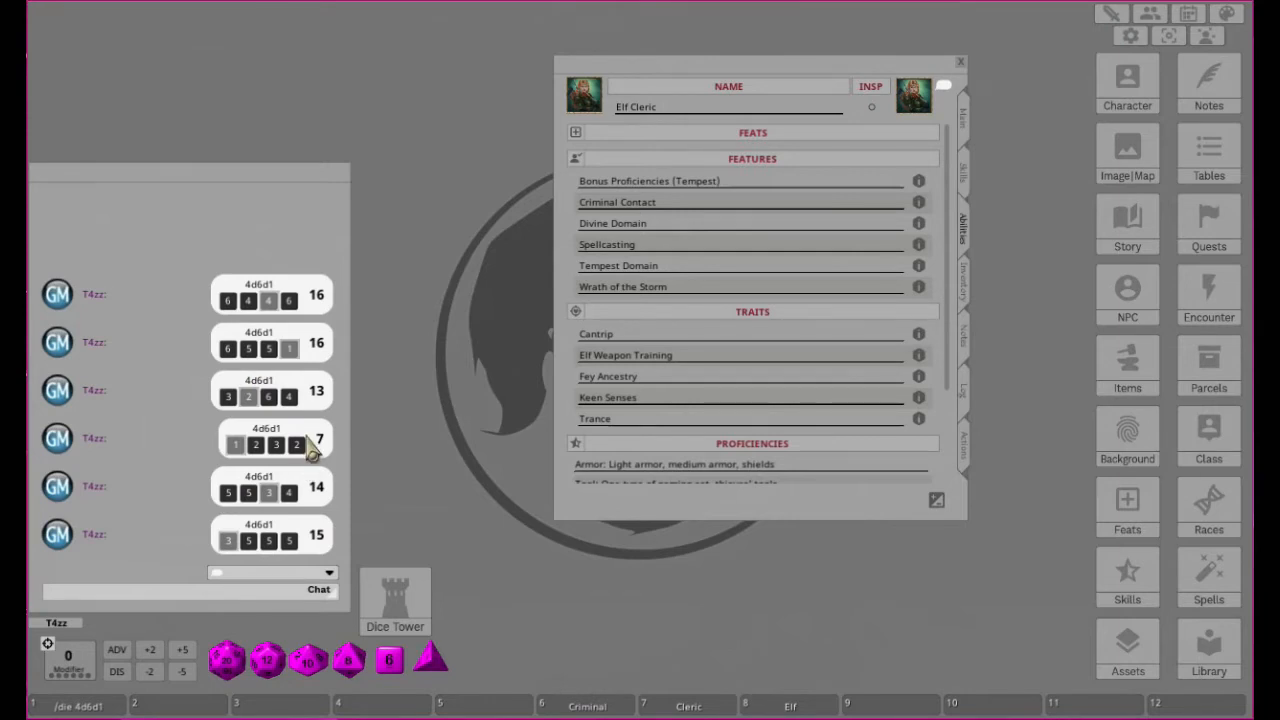
Set the ability scores to STR 16, DEX 17, CON 14, INT 14, WIS 16 and CHA 7, and the maximum hit points to 10.
{"action": "left_click", "coordinate": [966, 128]}
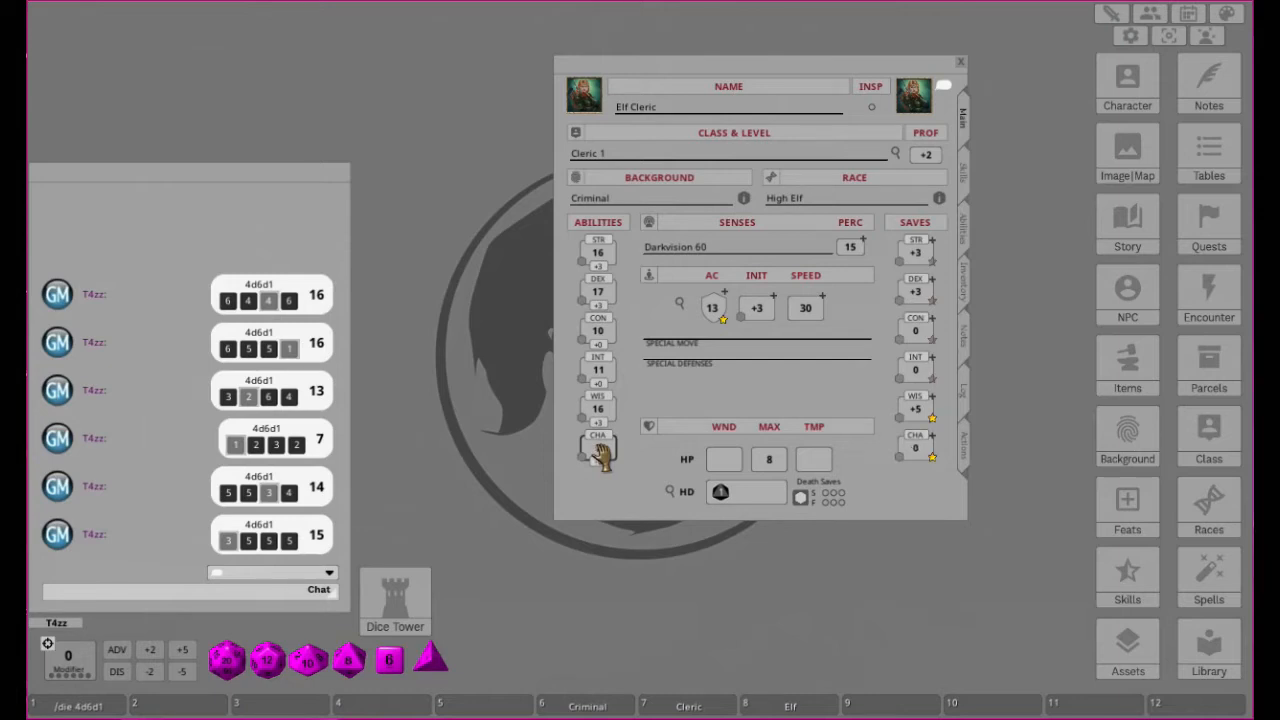
{"action": "left_click_drag", "start_coordinate": [600, 455], "coordinate": [600, 455]}
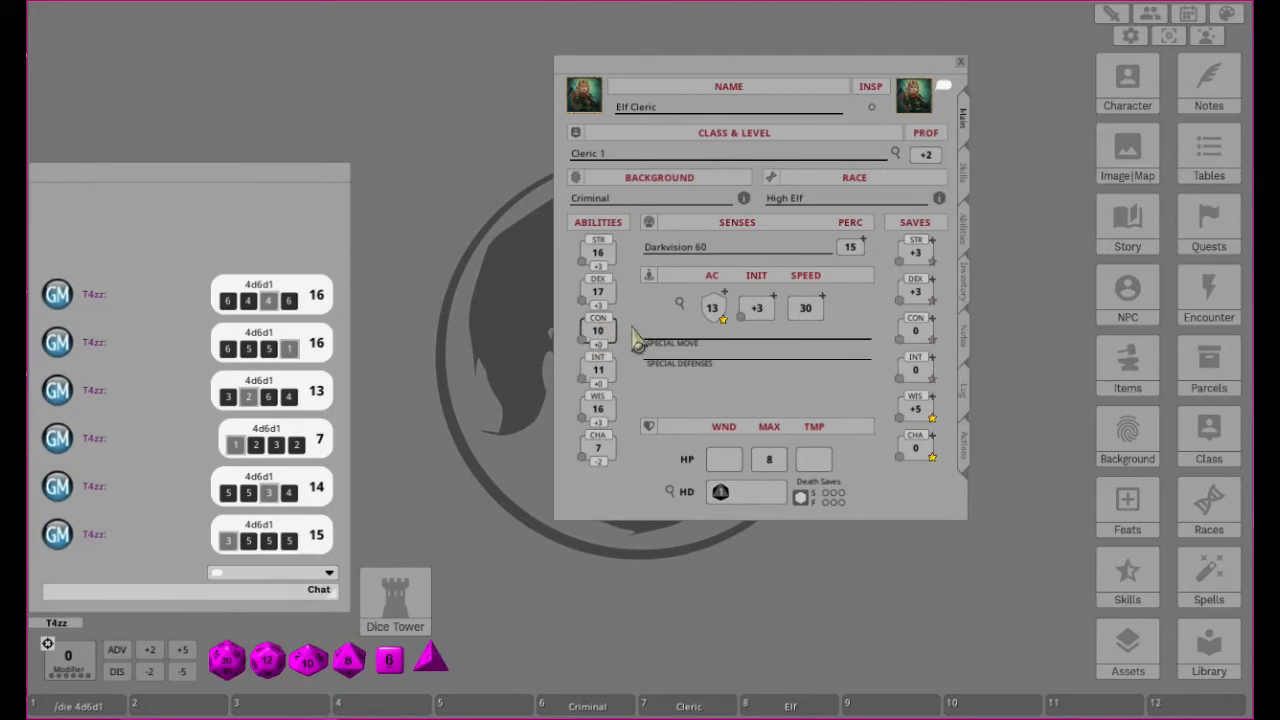
{"action": "left_click", "coordinate": [605, 375]}
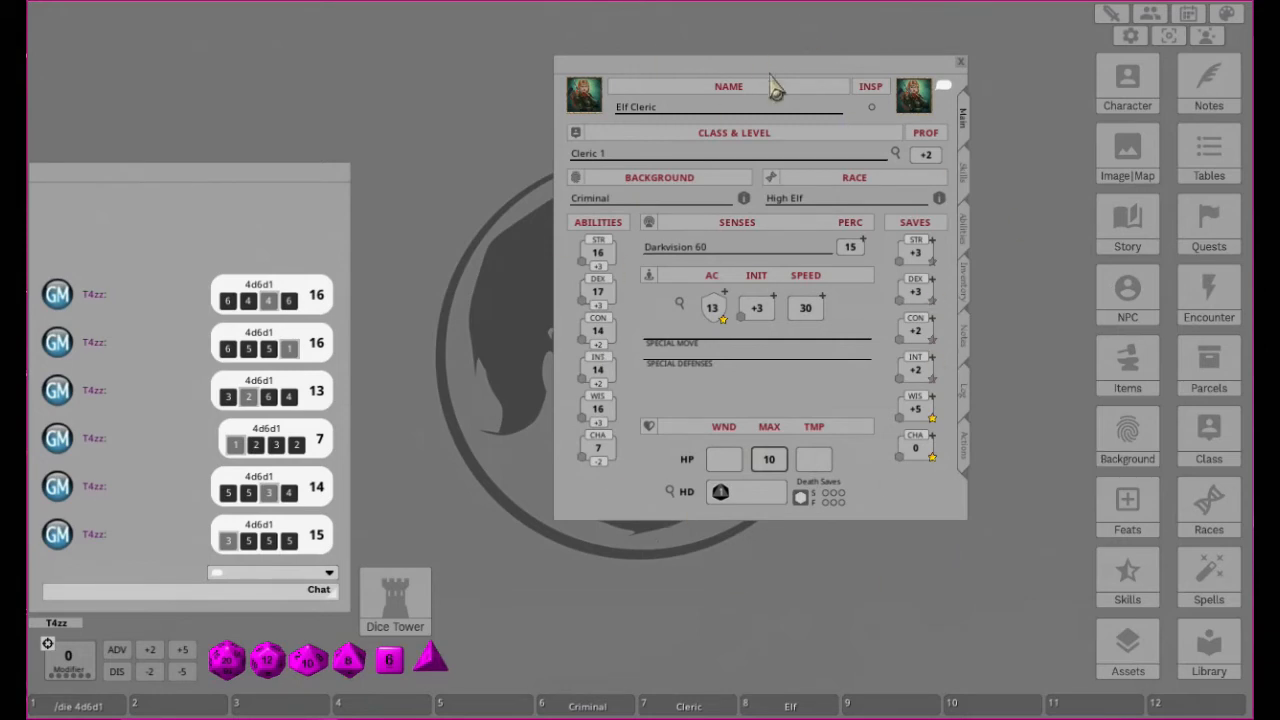
Check the Elf Cleric's updated skill modifiers and show the character's abilities.
{"action": "left_click_drag", "start_coordinate": [762, 63], "coordinate": [622, 33]}
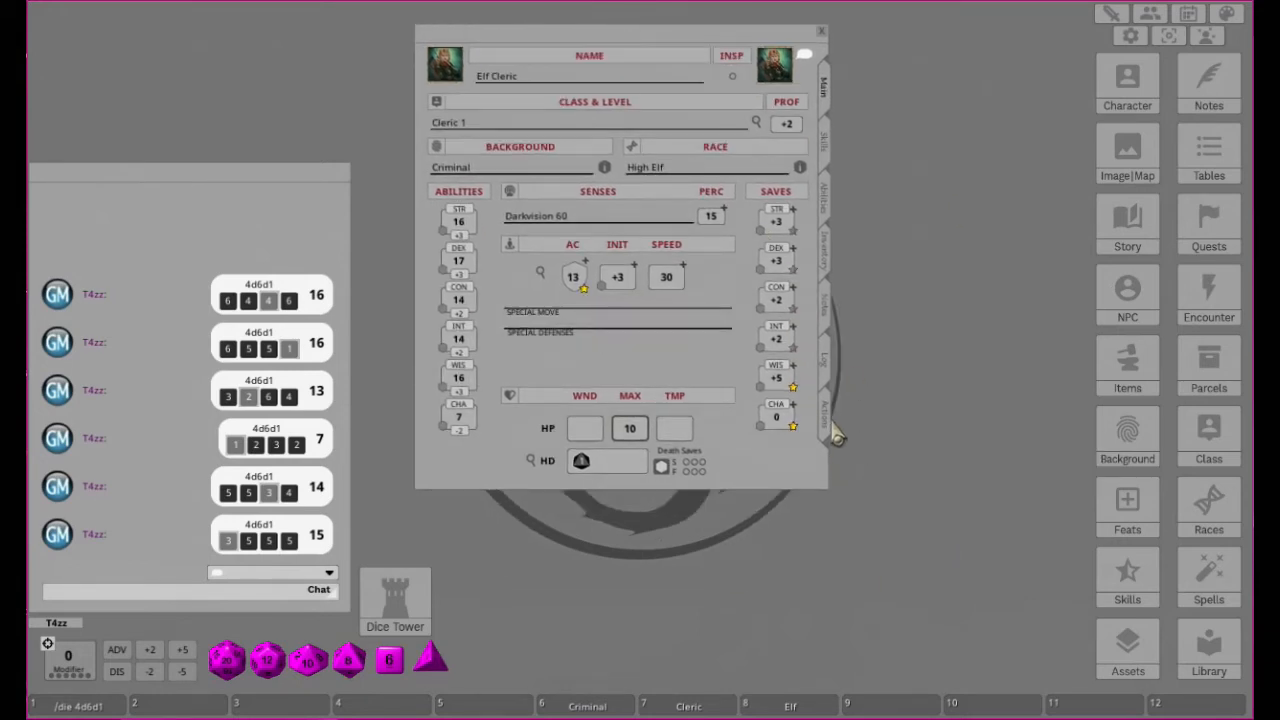
{"action": "left_click", "coordinate": [826, 152]}
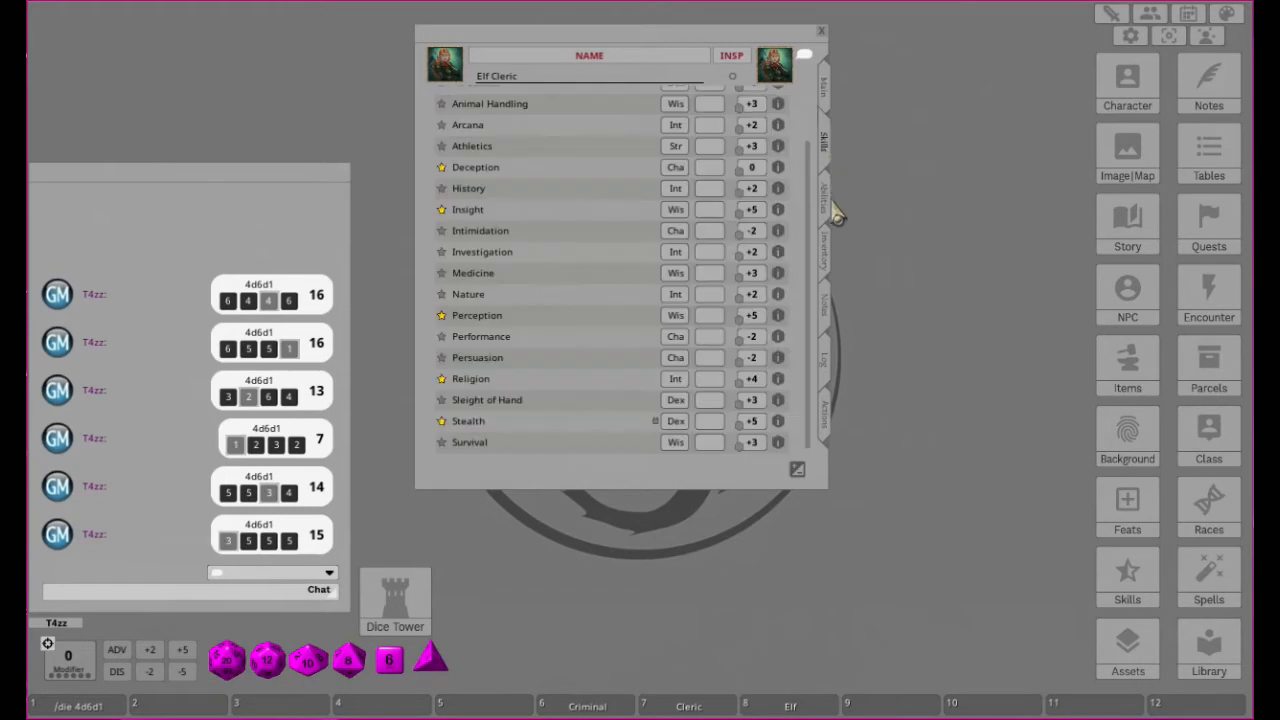
{"action": "left_click", "coordinate": [822, 192]}
Following the Bonus Proficiencies (Tempest) feature, add "All martial weapons" to the weapon proficiencies and "heavy armor" to the armor proficiencies.
{"action": "left_click_drag", "start_coordinate": [640, 45], "coordinate": [480, 28]}
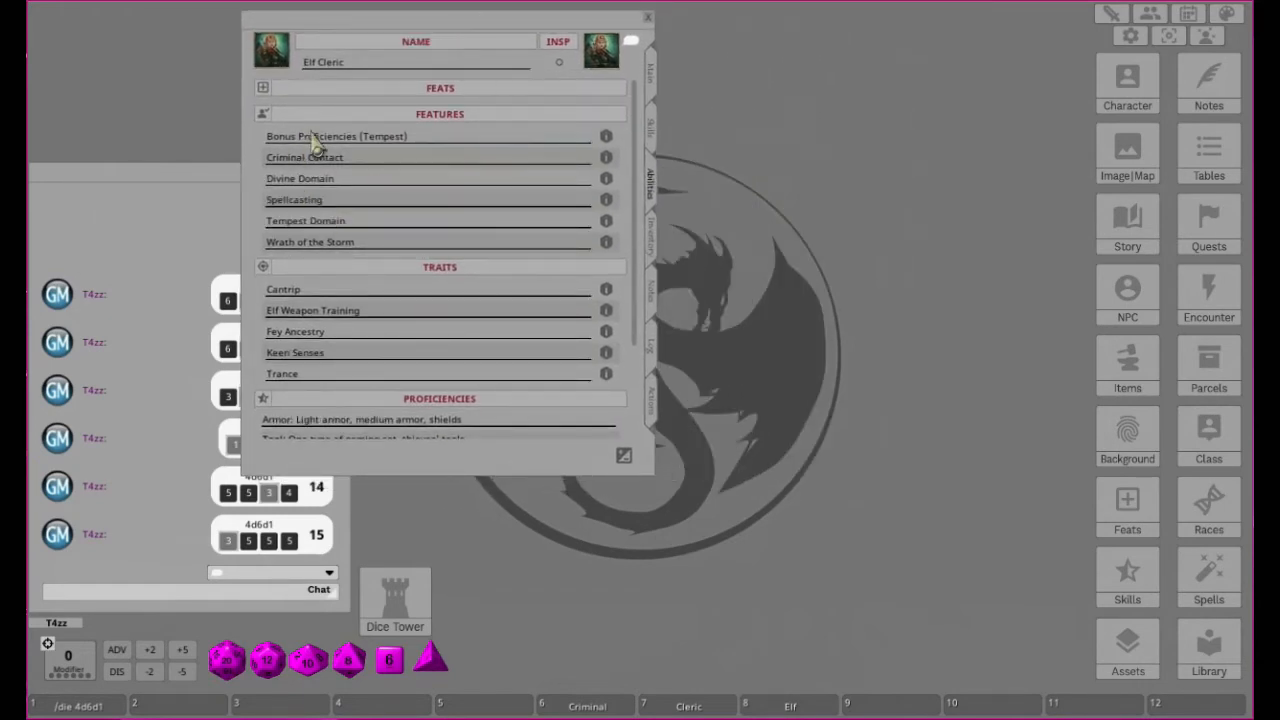
{"action": "left_click", "coordinate": [606, 137]}
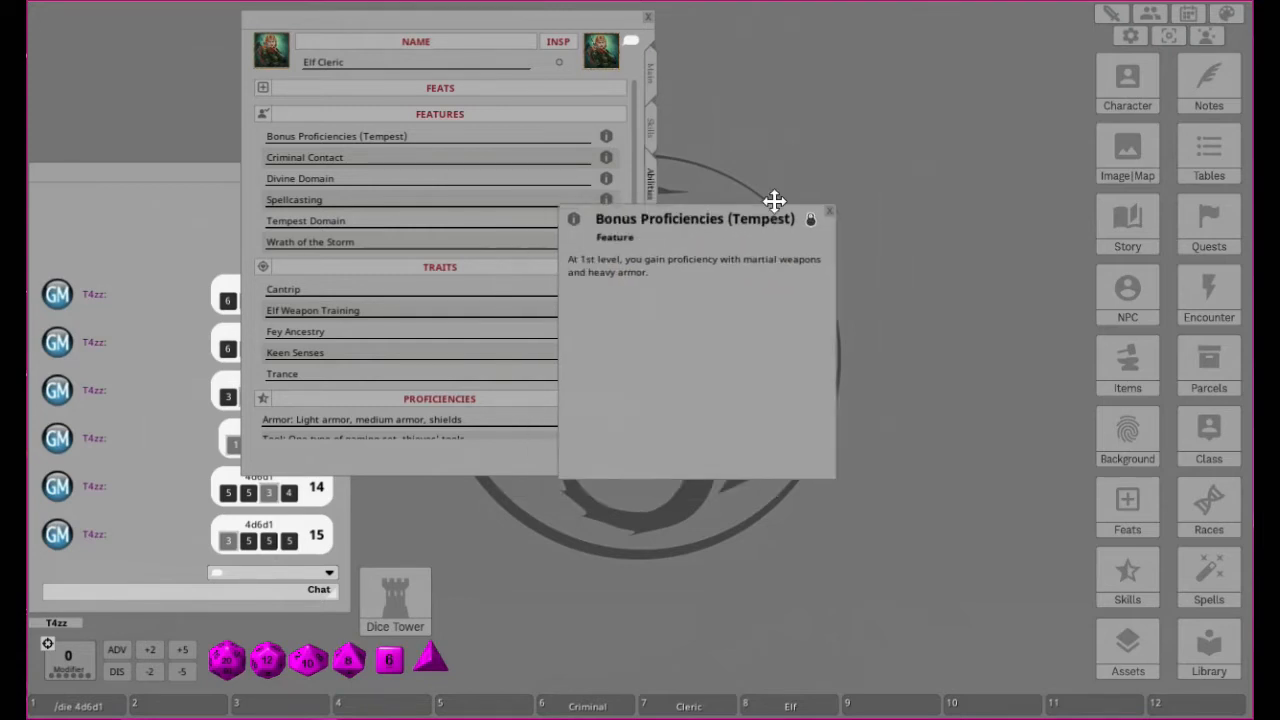
{"action": "left_click_drag", "start_coordinate": [644, 248], "coordinate": [944, 31]}
{"action": "scroll", "coordinate": [479, 320], "scroll_direction": "down", "scroll_amount": 3}
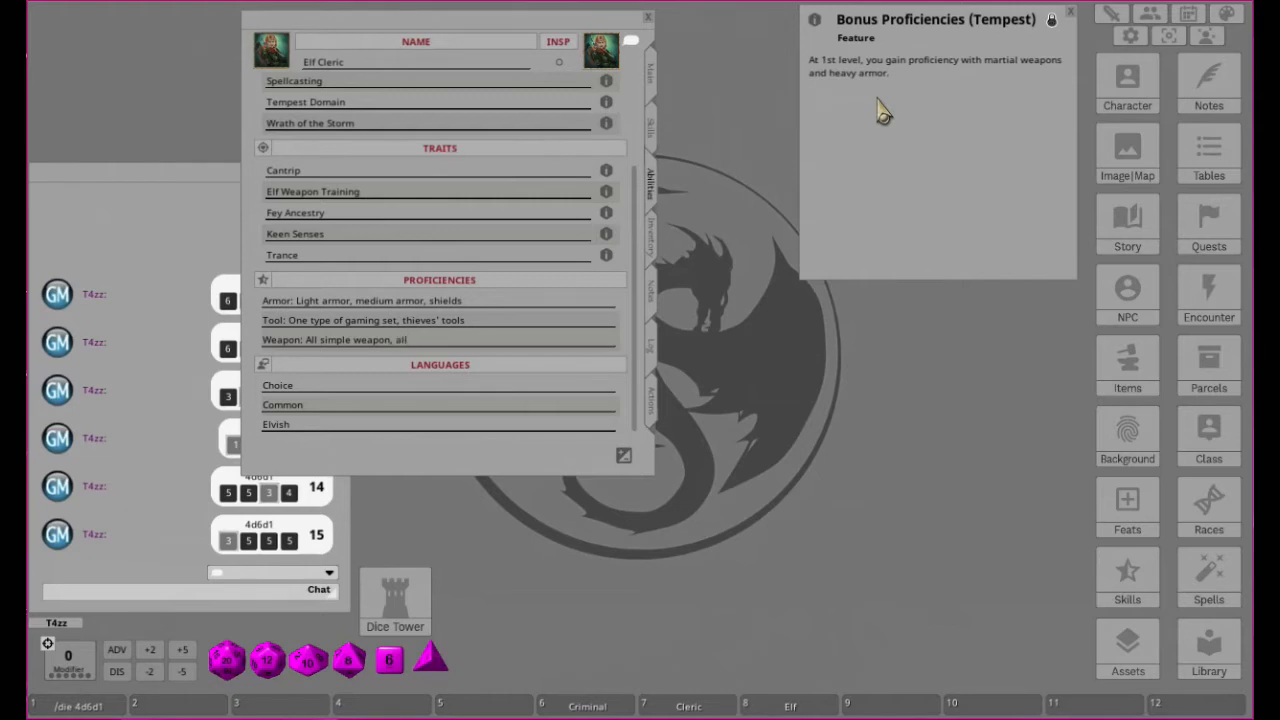
{"action": "type", "text": "ll martial weapons"}
{"action": "left_click", "coordinate": [431, 302]}
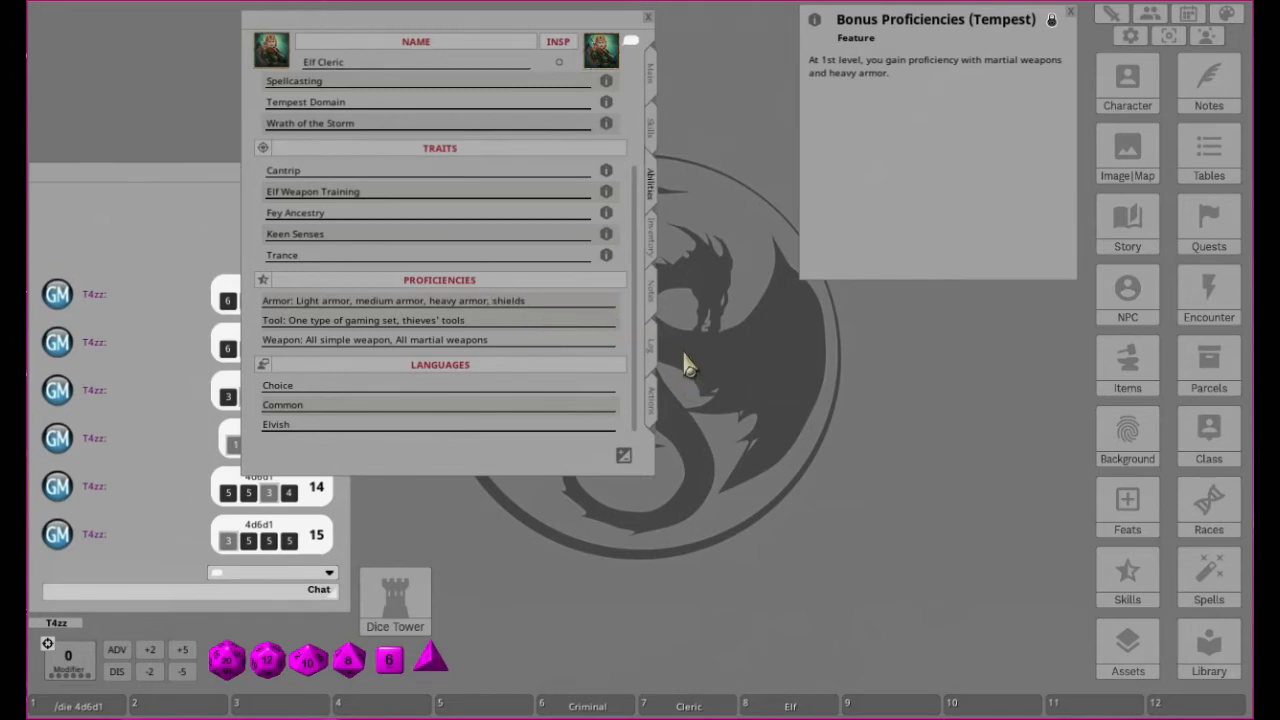
In the tool proficiencies, replace "One type of gaming set" with "playing cards", keeping thieves' tools.
{"action": "left_click", "coordinate": [290, 321]}
{"action": "key", "text": "Delete"}
{"action": "key", "text": "Delete"}
{"action": "key", "text": "Delete"}
{"action": "key", "text": "Delete"}
{"action": "key", "text": "Delete"}
{"action": "key", "text": "Delete"}
{"action": "key", "text": "Delete"}
{"action": "key", "text": "Delete"}
{"action": "key", "text": "Delete"}
{"action": "key", "text": "Delete"}
{"action": "key", "text": "Delete"}
{"action": "key", "text": "Delete"}
{"action": "key", "text": "Delete"}
{"action": "key", "text": "Delete"}
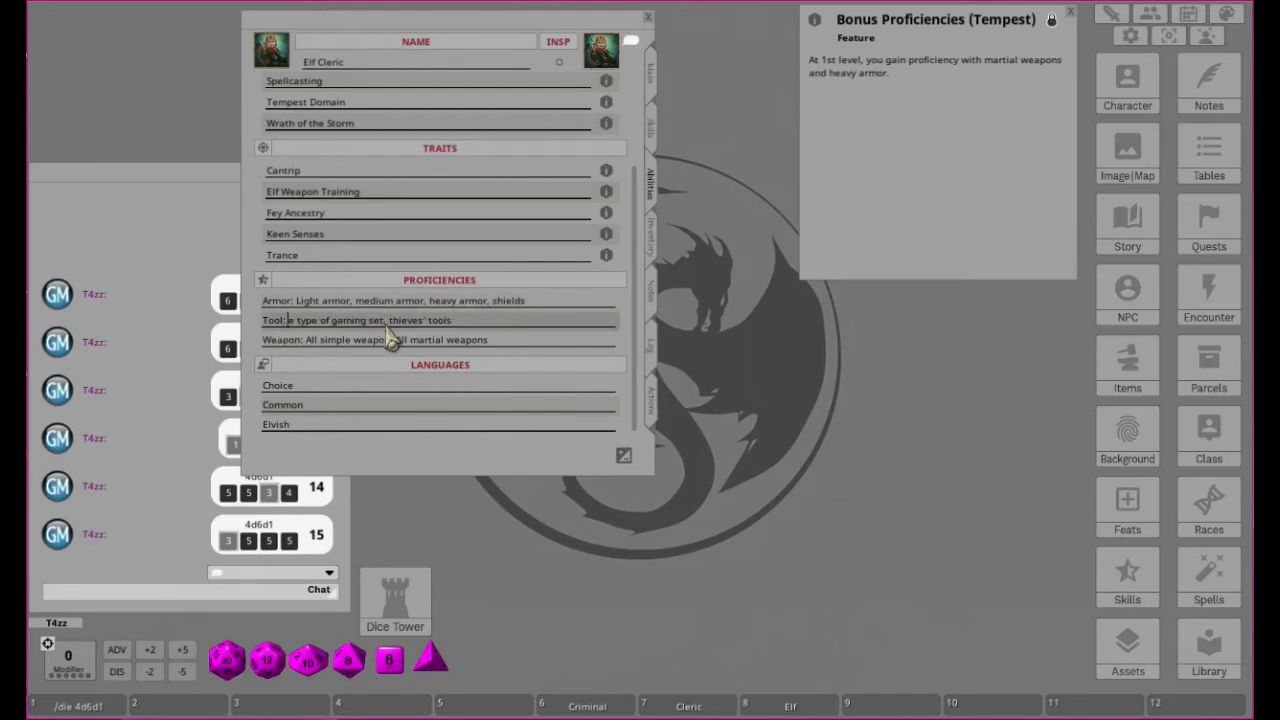
{"action": "key", "text": "Delete"}
{"action": "key", "text": "Delete"}
{"action": "key", "text": "Delete"}
{"action": "key", "text": "Delete"}
{"action": "key", "text": "Delete"}
{"action": "key", "text": "Delete"}
{"action": "key", "text": "Delete"}
{"action": "type", "text": "playing cards"}
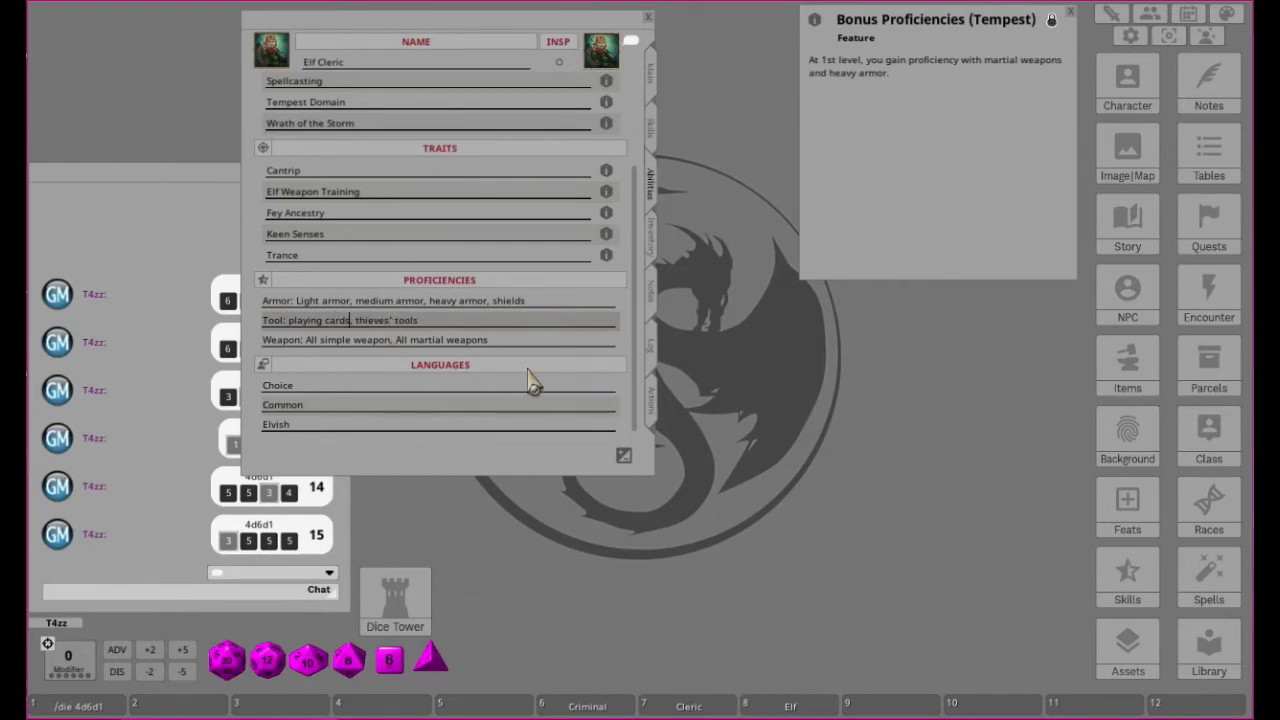
Consult the campaign's language list and replace the "Choice" entry in the character's languages with "Celestial".
{"action": "left_click", "coordinate": [306, 386]}
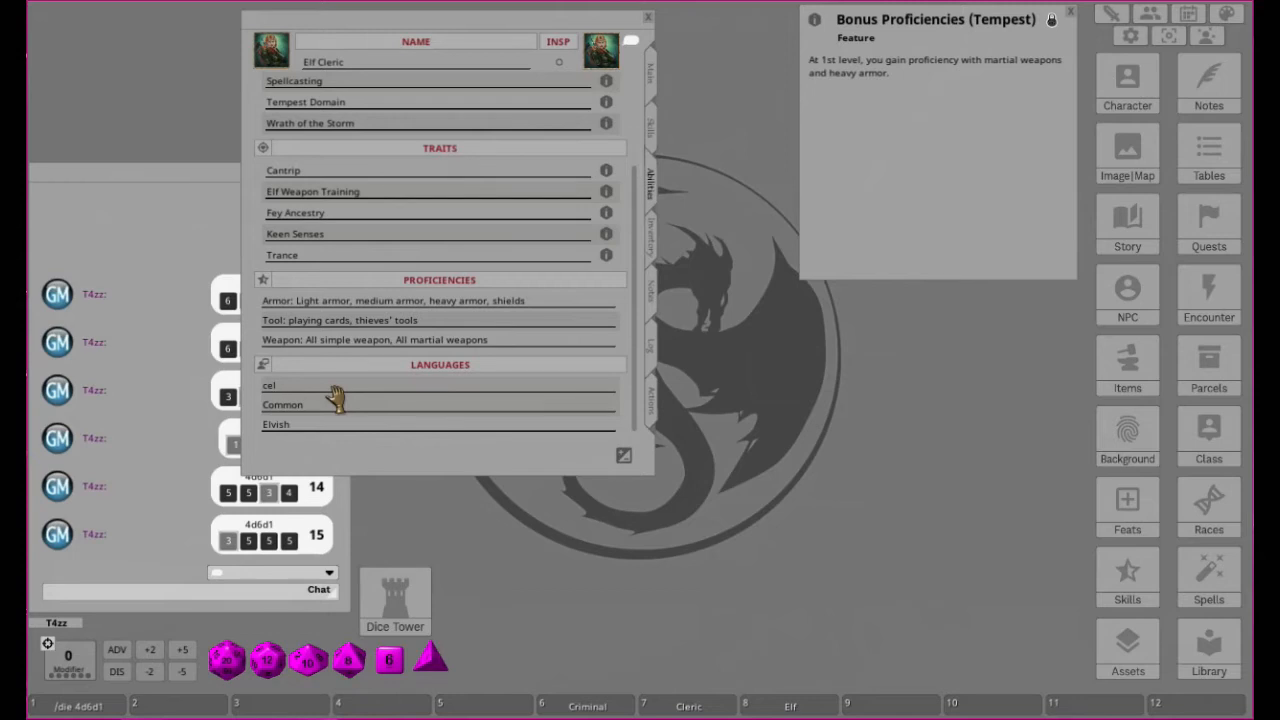
{"action": "key", "text": "shift"}
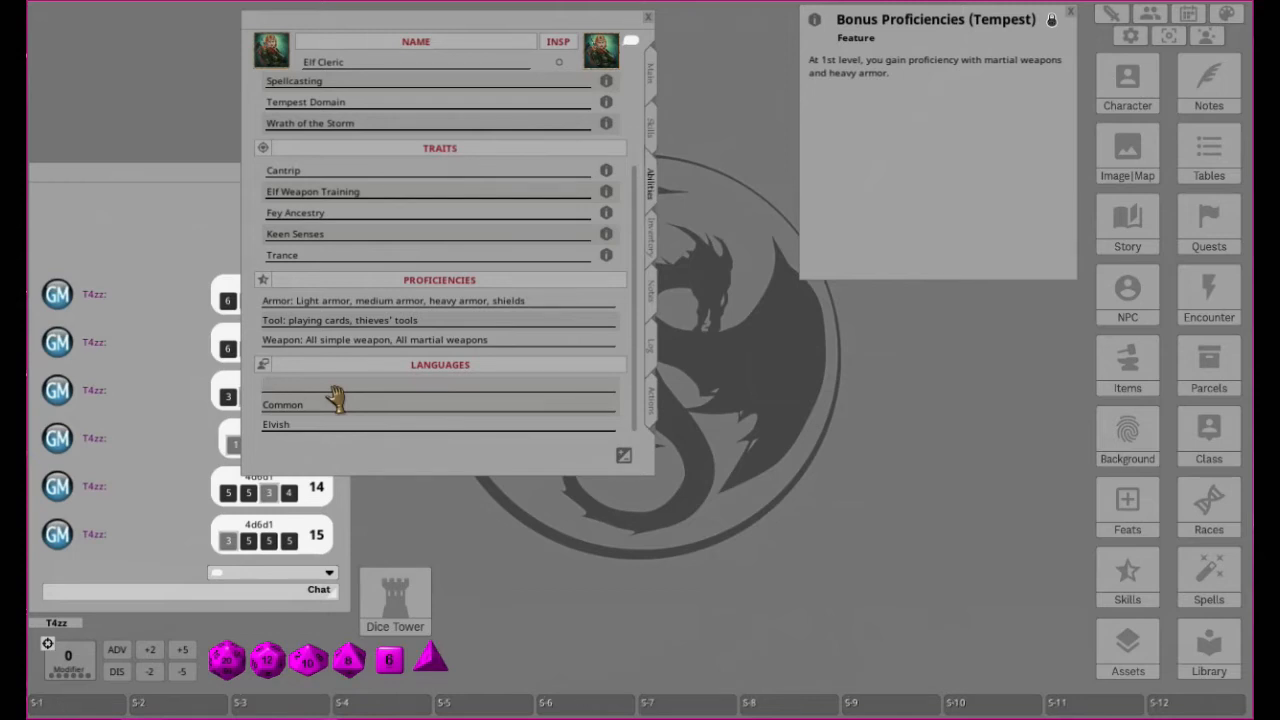
{"action": "left_click", "coordinate": [1135, 40]}
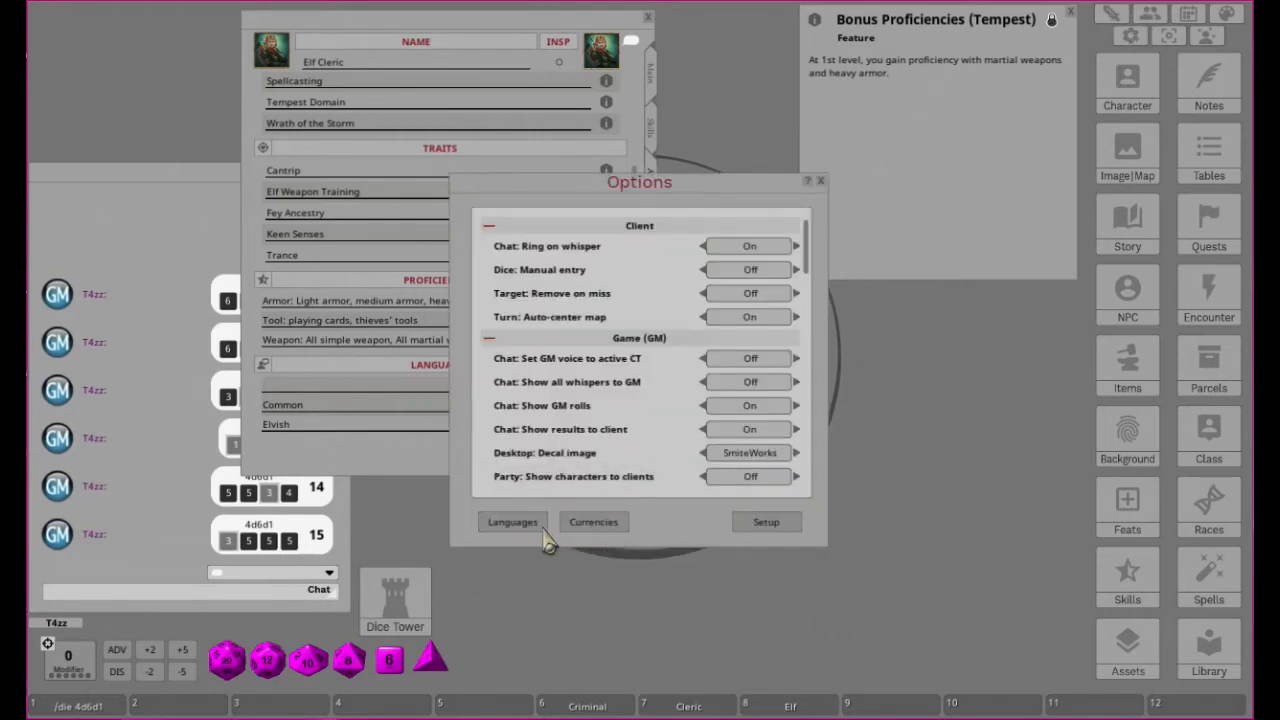
{"action": "left_click", "coordinate": [505, 528]}
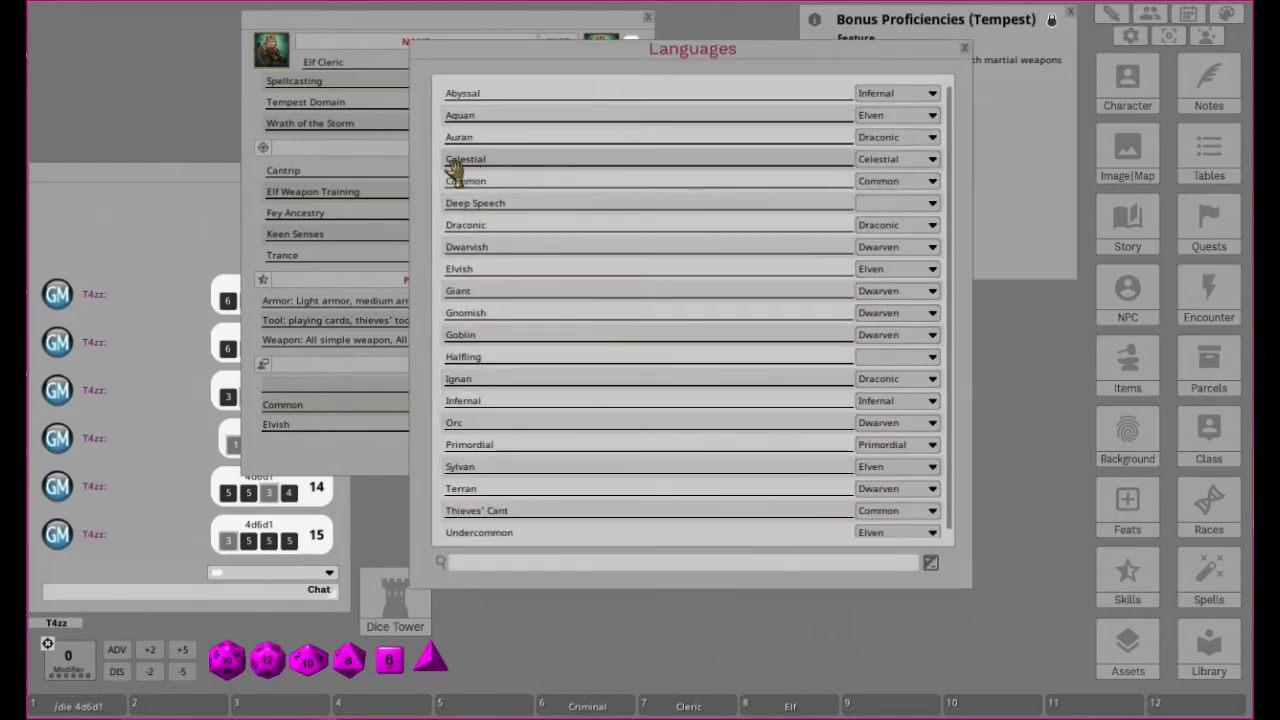
{"action": "left_click", "coordinate": [964, 48]}
{"action": "left_click", "coordinate": [820, 181]}
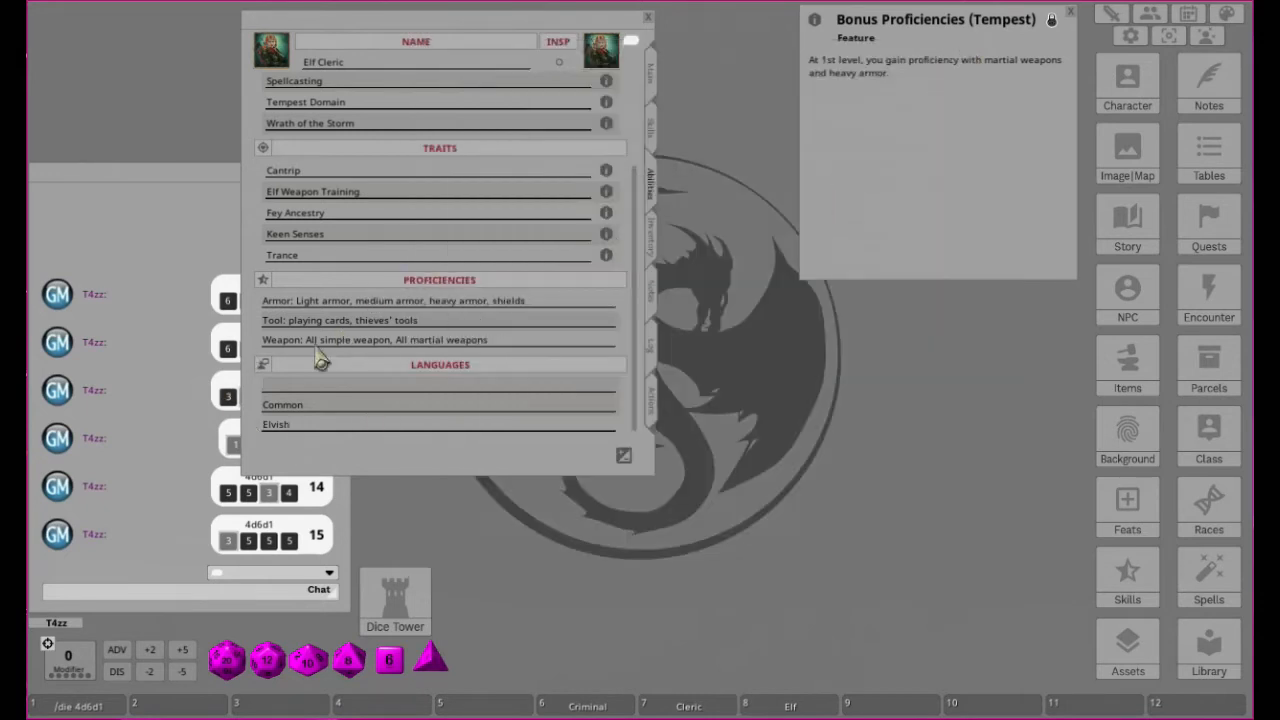
{"action": "type", "text": "Celestial"}
{"action": "scroll", "coordinate": [425, 288], "scroll_direction": "up", "scroll_amount": 3}
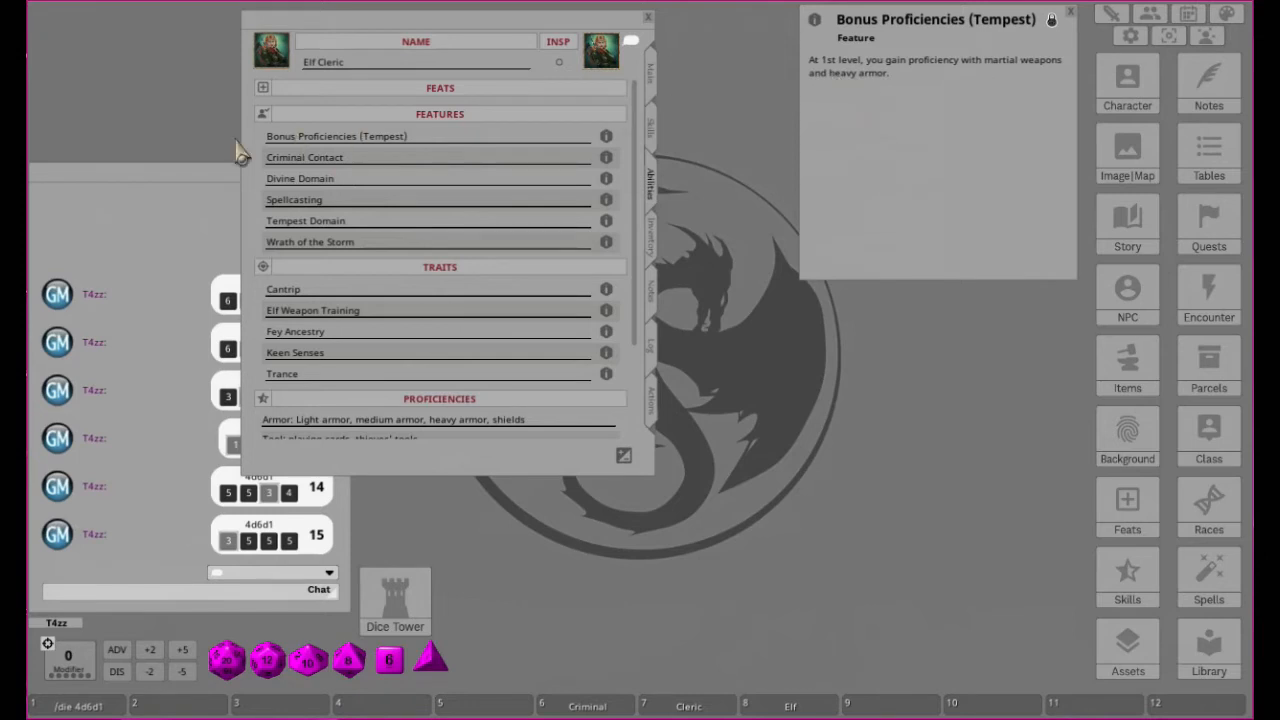
{"action": "scroll", "coordinate": [466, 366], "scroll_direction": "down", "scroll_amount": 3}
{"action": "left_click", "coordinate": [470, 380]}
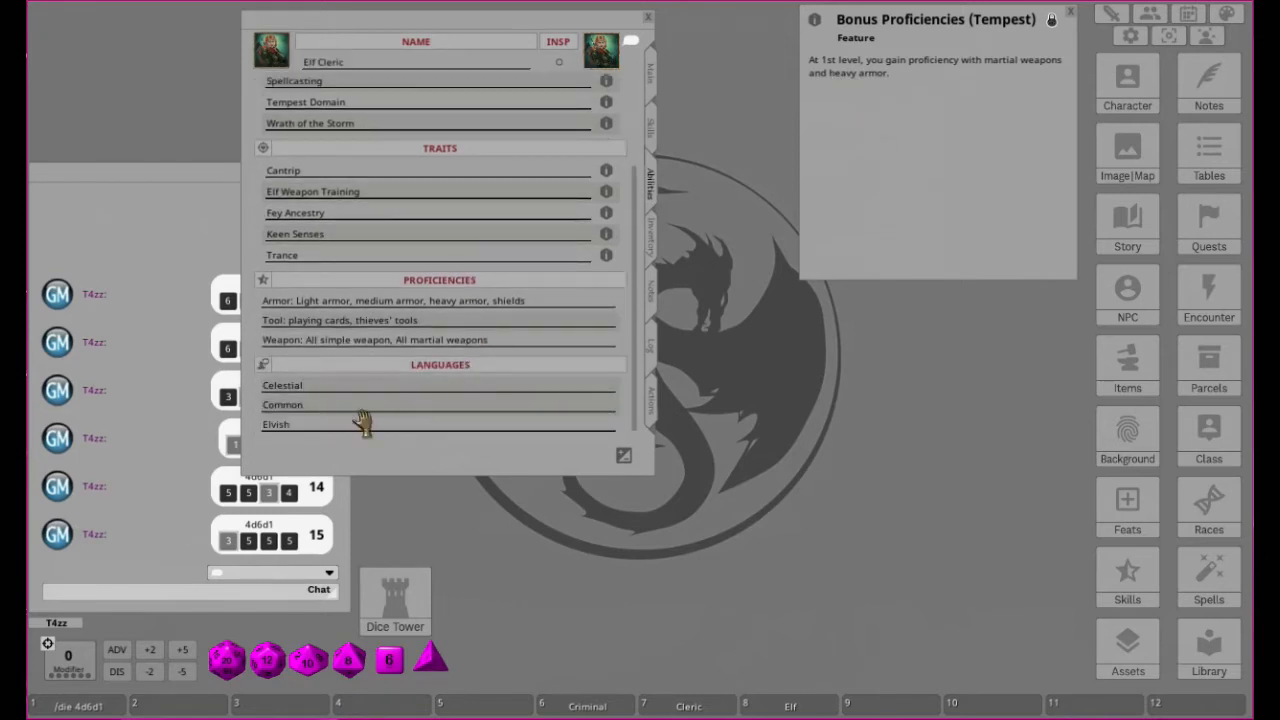
{"action": "scroll", "coordinate": [418, 398], "scroll_direction": "up", "scroll_amount": 3}
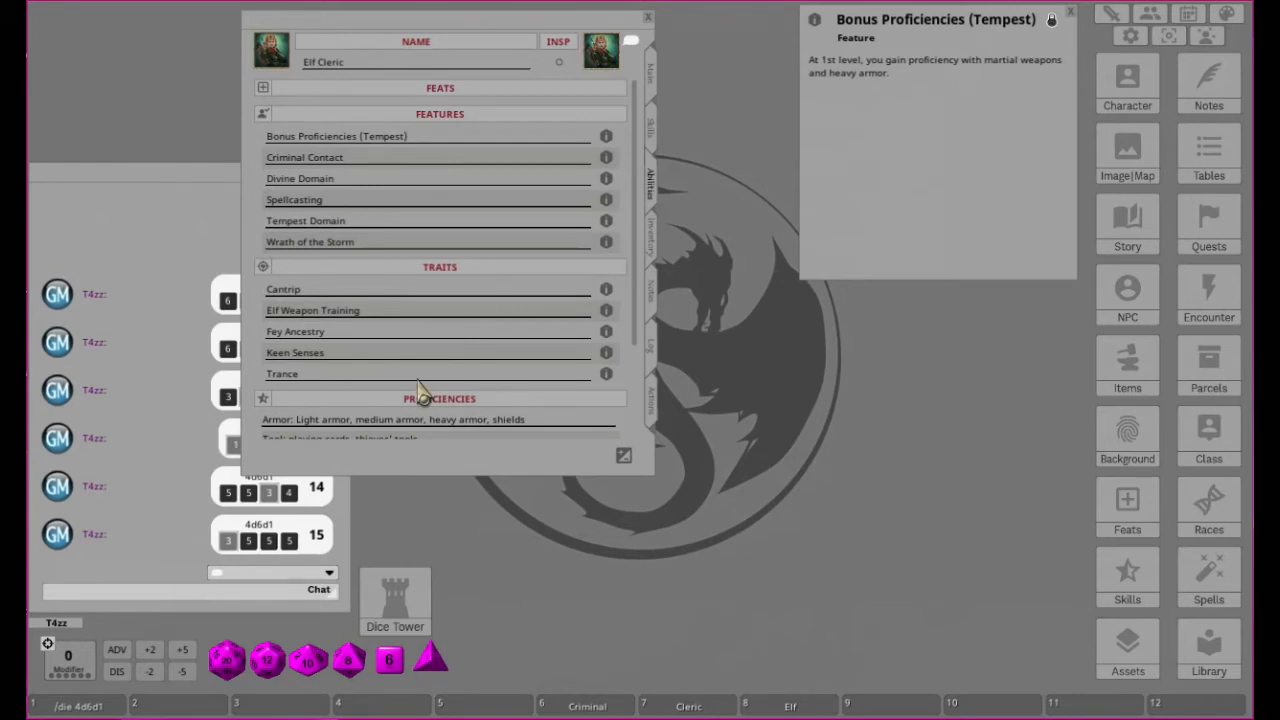
Close the Bonus Proficiencies (Tempest) description and read the Criminal Contact feature.
{"action": "left_click", "coordinate": [1071, 14]}
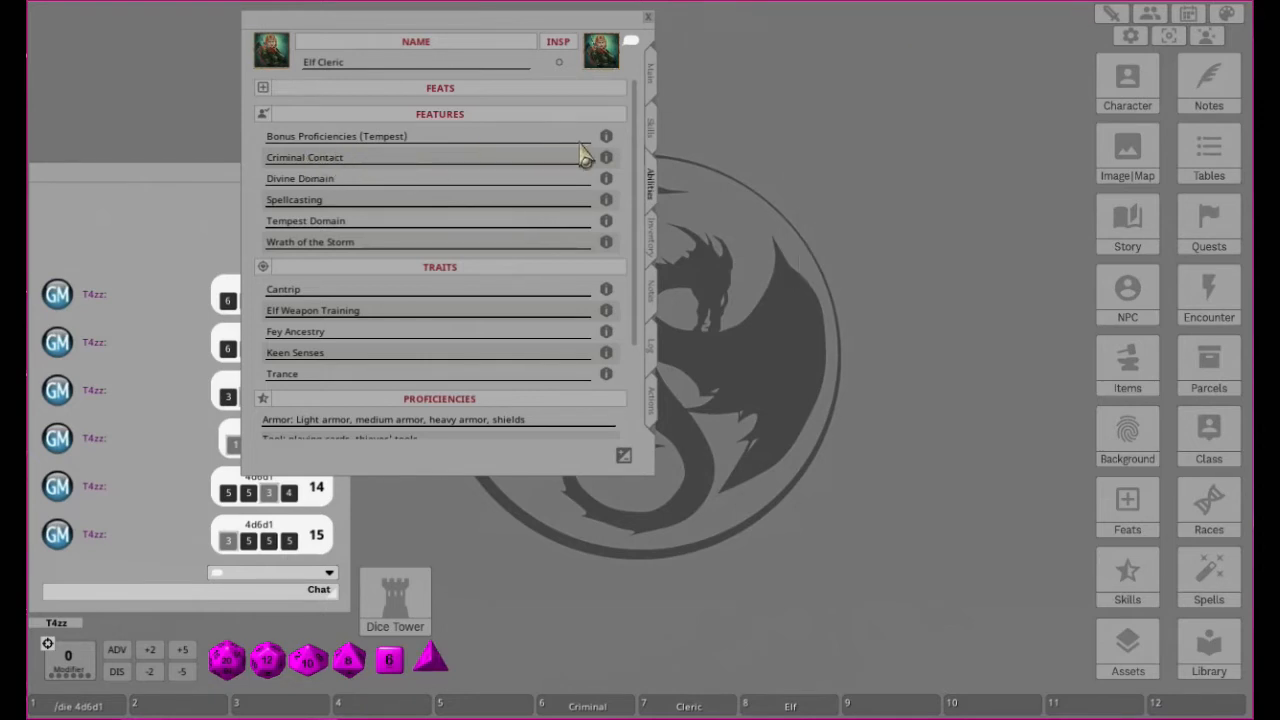
{"action": "left_click", "coordinate": [606, 158]}
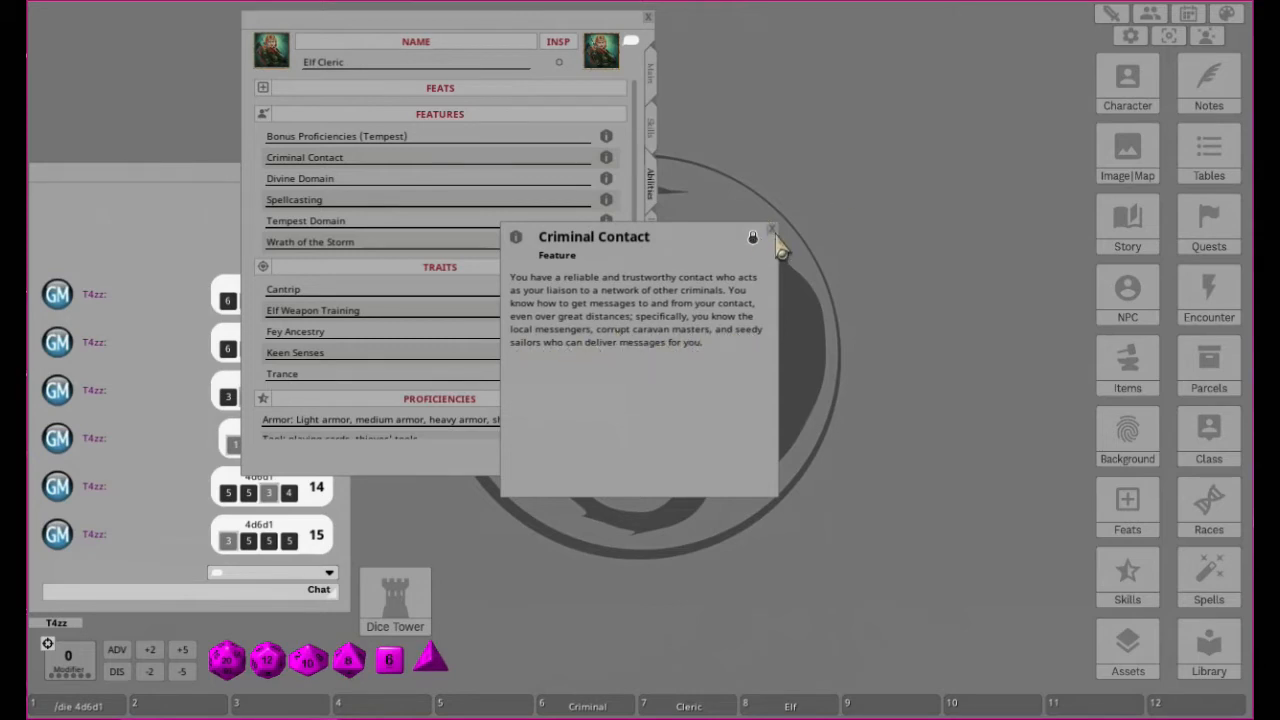
{"action": "left_click", "coordinate": [771, 236]}
{"action": "scroll", "coordinate": [519, 257], "scroll_direction": "down", "scroll_amount": 3}
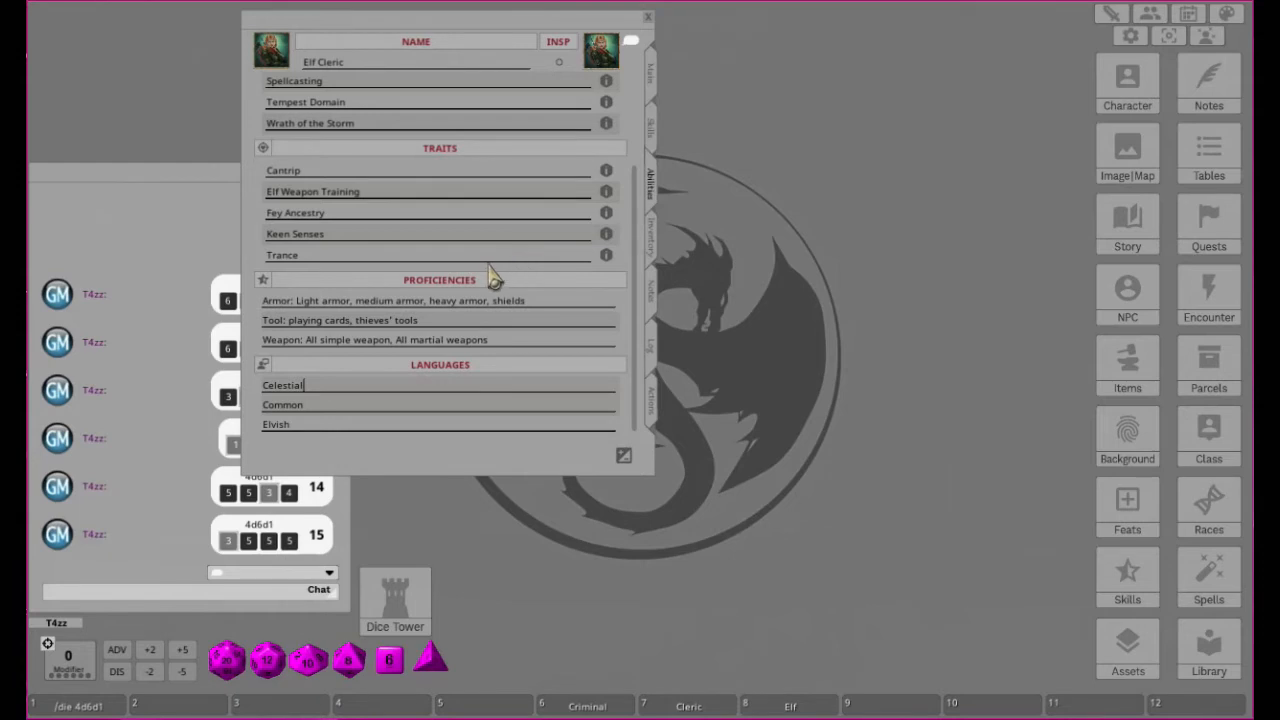
{"action": "scroll", "coordinate": [487, 279], "scroll_direction": "up", "scroll_amount": 3}
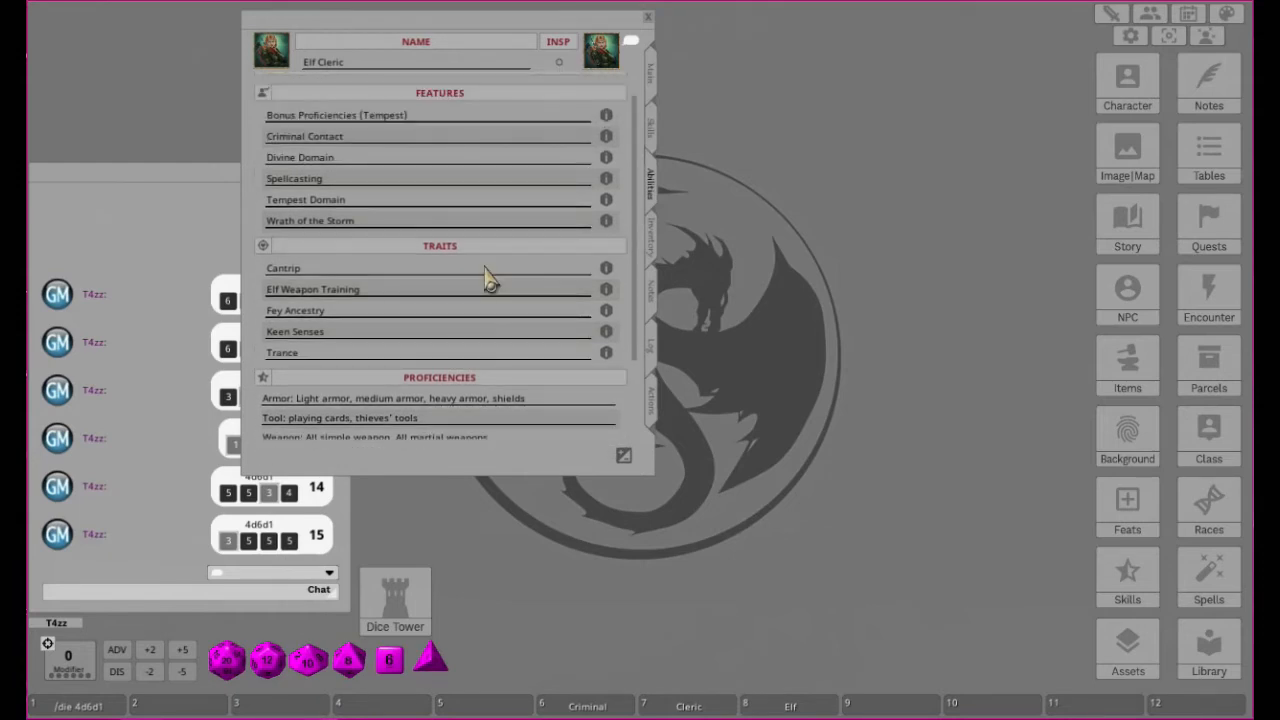
{"action": "scroll", "coordinate": [487, 279], "scroll_direction": "up", "scroll_amount": 1}
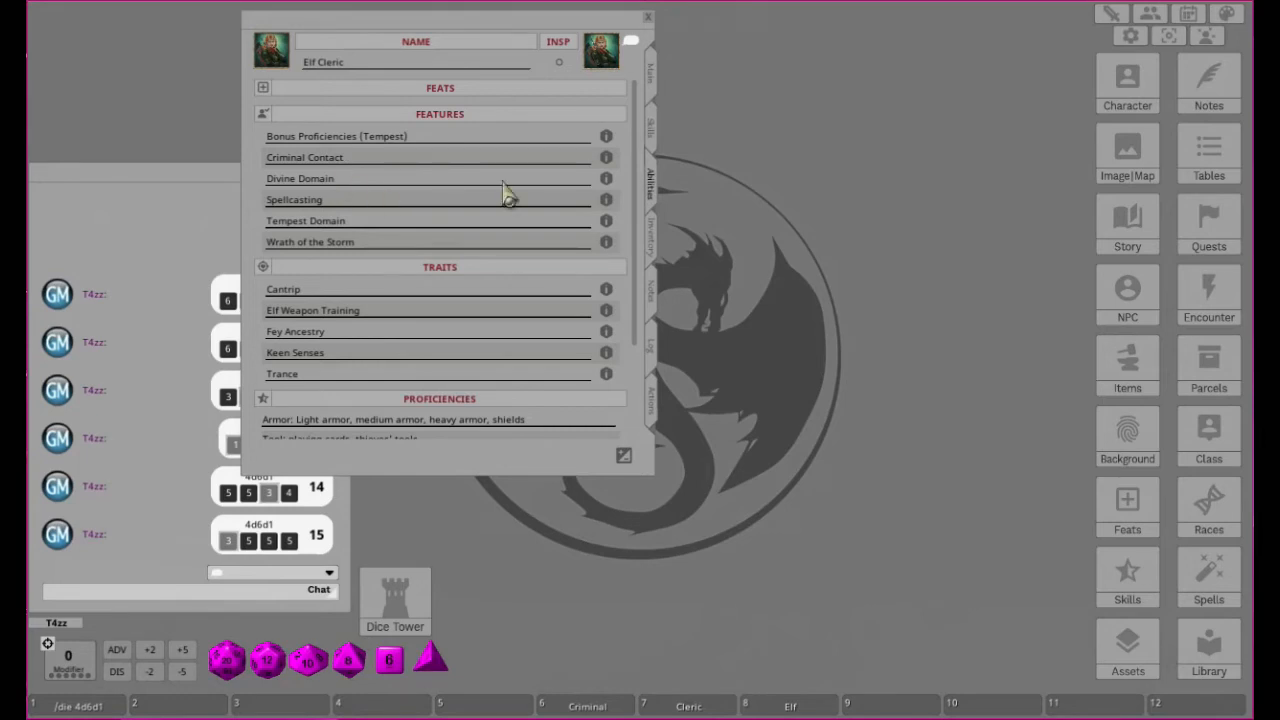
Read the Divine Domain feature's description and append "(Tempest)" to the feature's name.
{"action": "left_click", "coordinate": [606, 179]}
{"action": "left_click_drag", "start_coordinate": [623, 251], "coordinate": [840, 90]}
{"action": "scroll", "coordinate": [838, 230], "scroll_direction": "down", "scroll_amount": 2}
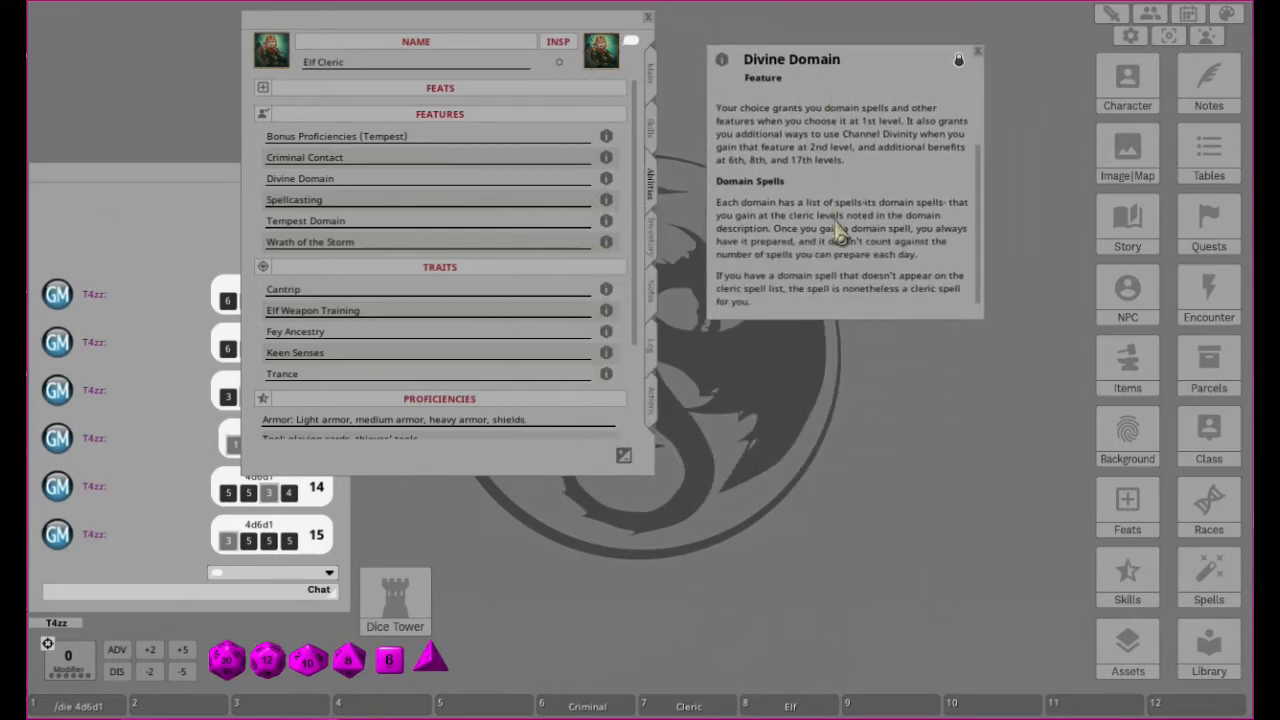
{"action": "scroll", "coordinate": [838, 230], "scroll_direction": "up", "scroll_amount": 2}
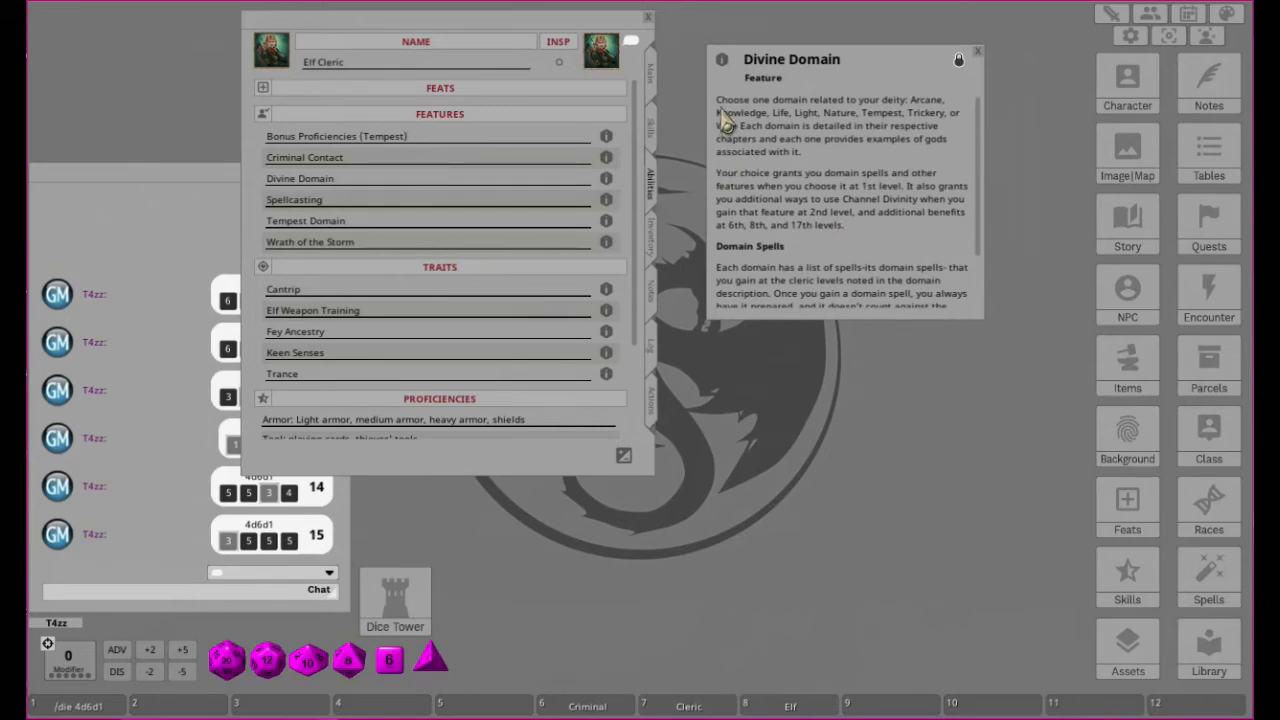
{"action": "left_click", "coordinate": [372, 180]}
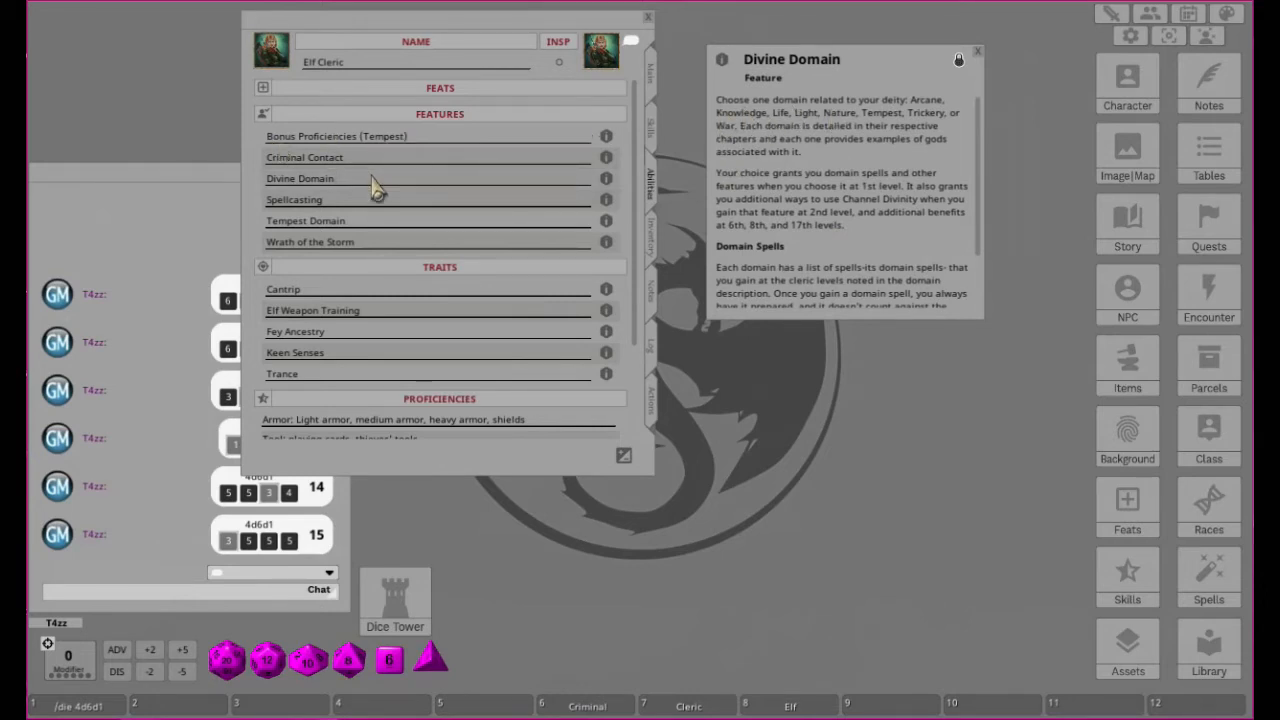
{"action": "key", "text": "shift"}
{"action": "type", "text": "(Tempest)"}
{"action": "left_click", "coordinate": [977, 53]}
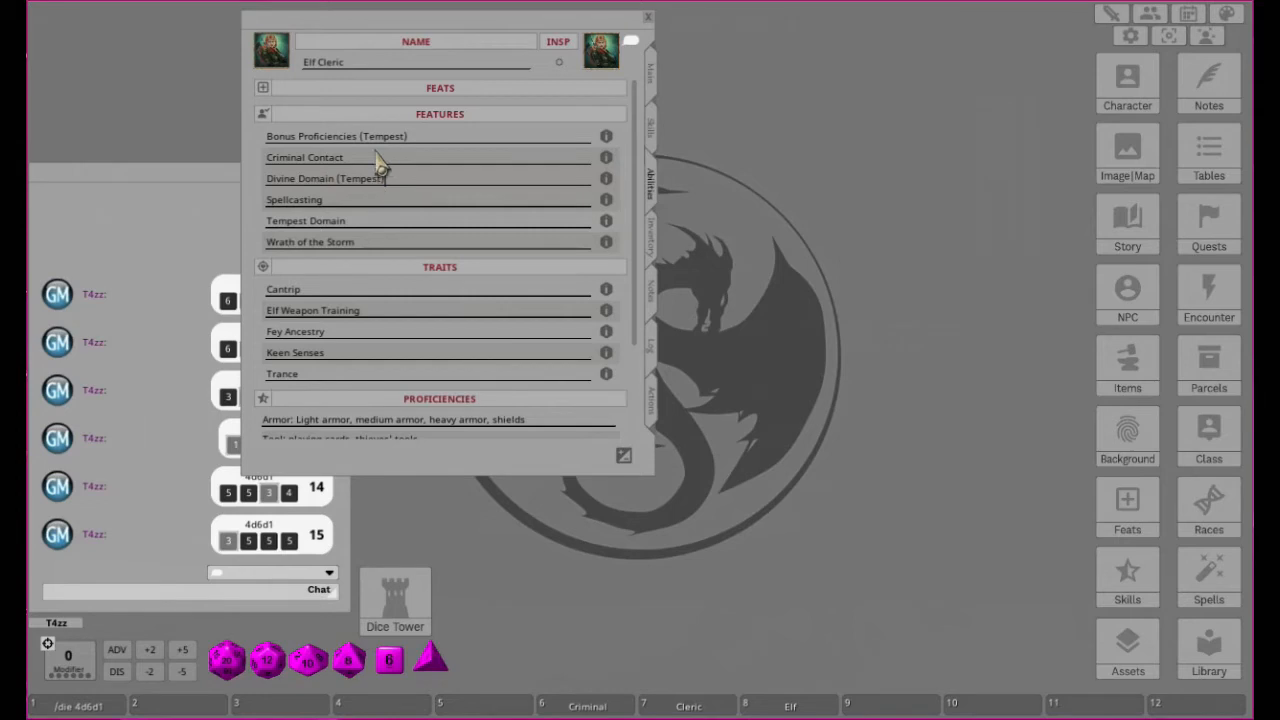
Review the Tempest Domain feature's spells and features, including the linked Wrath of the Storm and Channel Divinity: Destructive Wrath descriptions.
{"action": "left_click", "coordinate": [606, 221]}
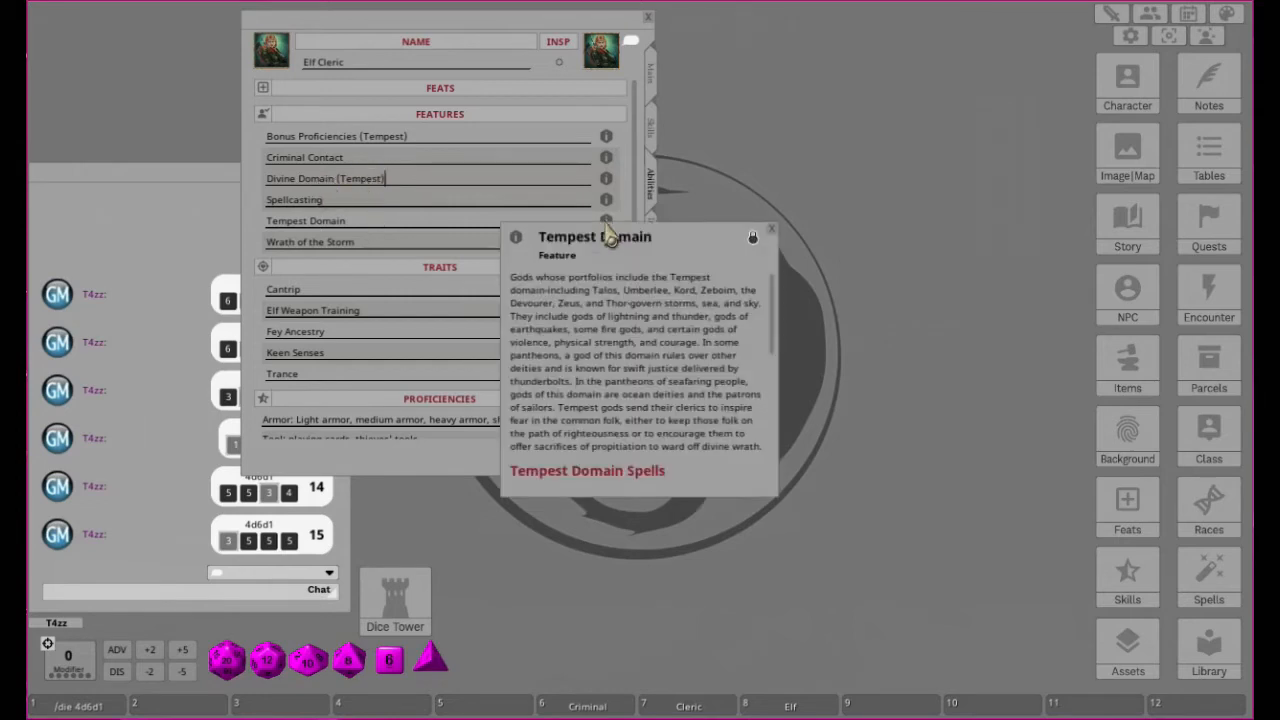
{"action": "left_click_drag", "start_coordinate": [645, 265], "coordinate": [822, 82]}
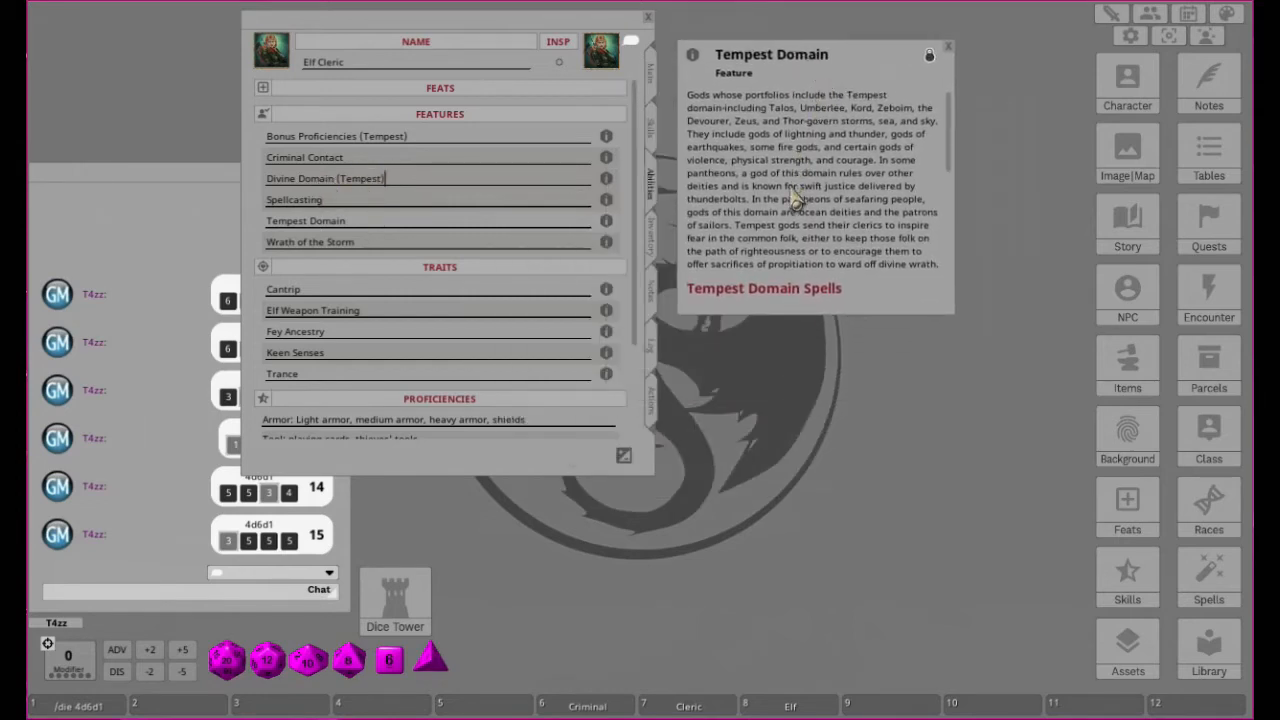
{"action": "left_click_drag", "start_coordinate": [951, 310], "coordinate": [1113, 526]}
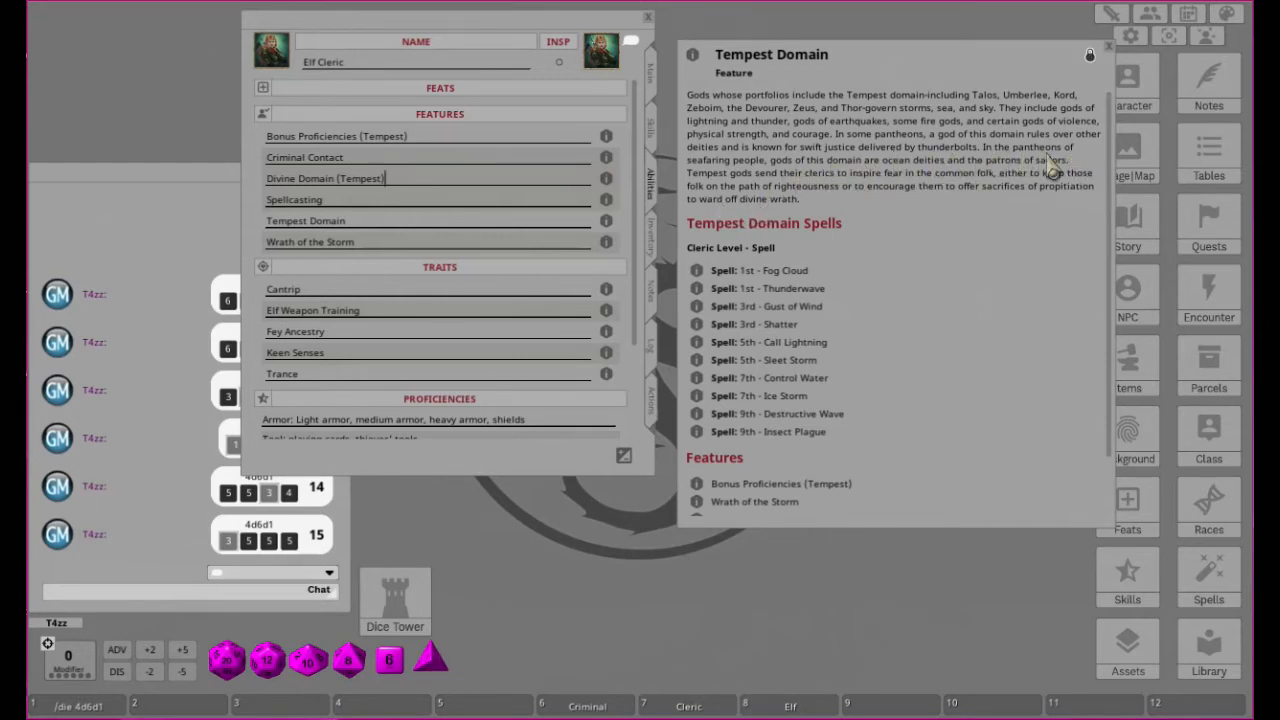
{"action": "scroll", "coordinate": [1012, 296], "scroll_direction": "down", "scroll_amount": 1}
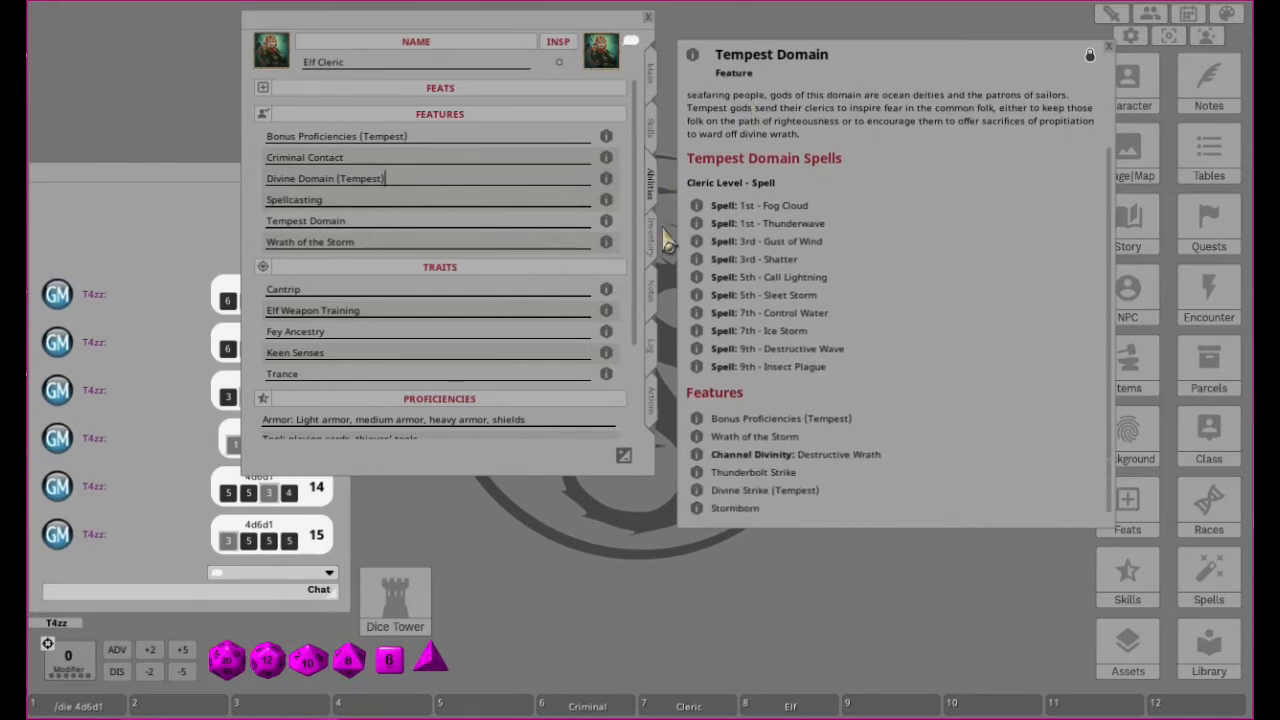
{"action": "left_click", "coordinate": [697, 437]}
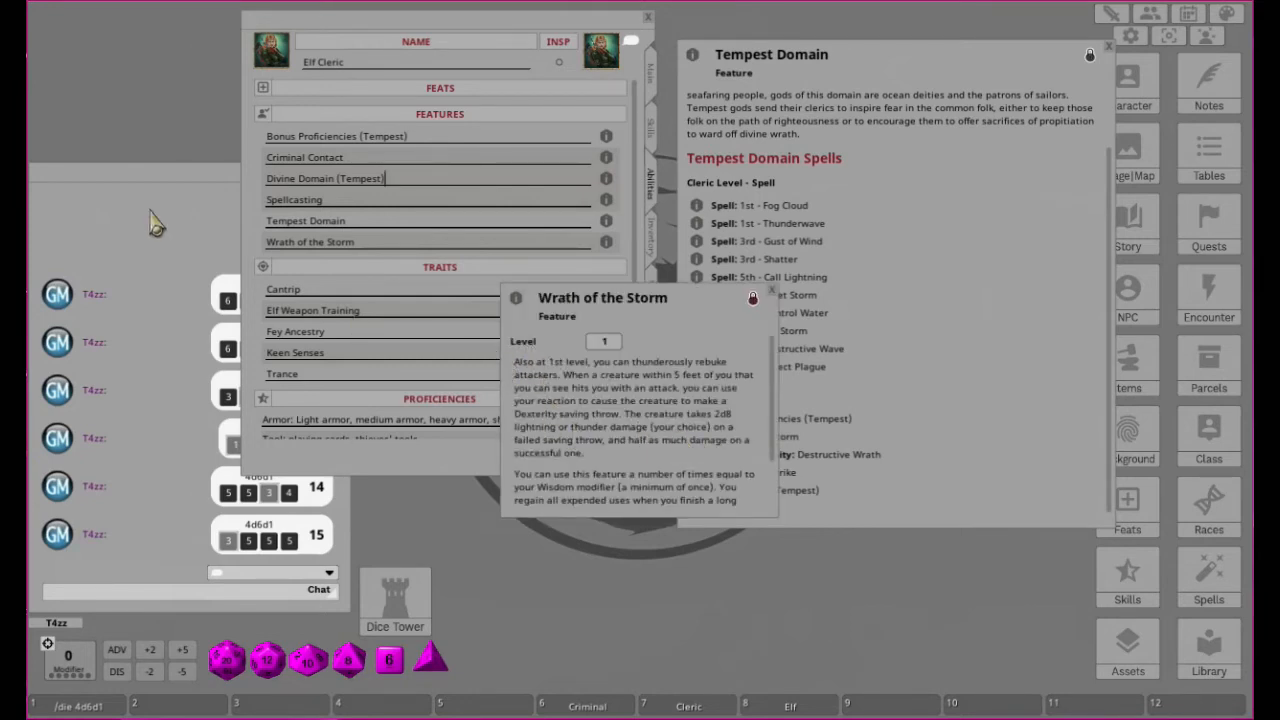
{"action": "left_click", "coordinate": [771, 291]}
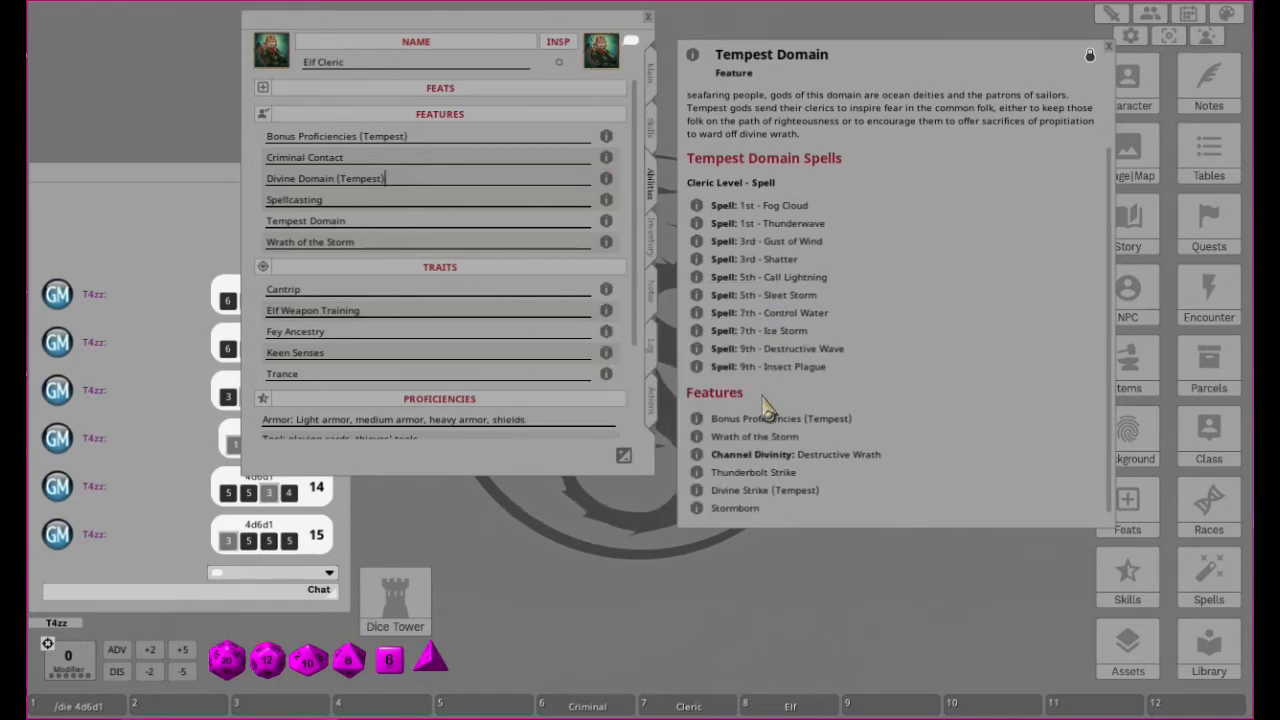
{"action": "left_click", "coordinate": [697, 455]}
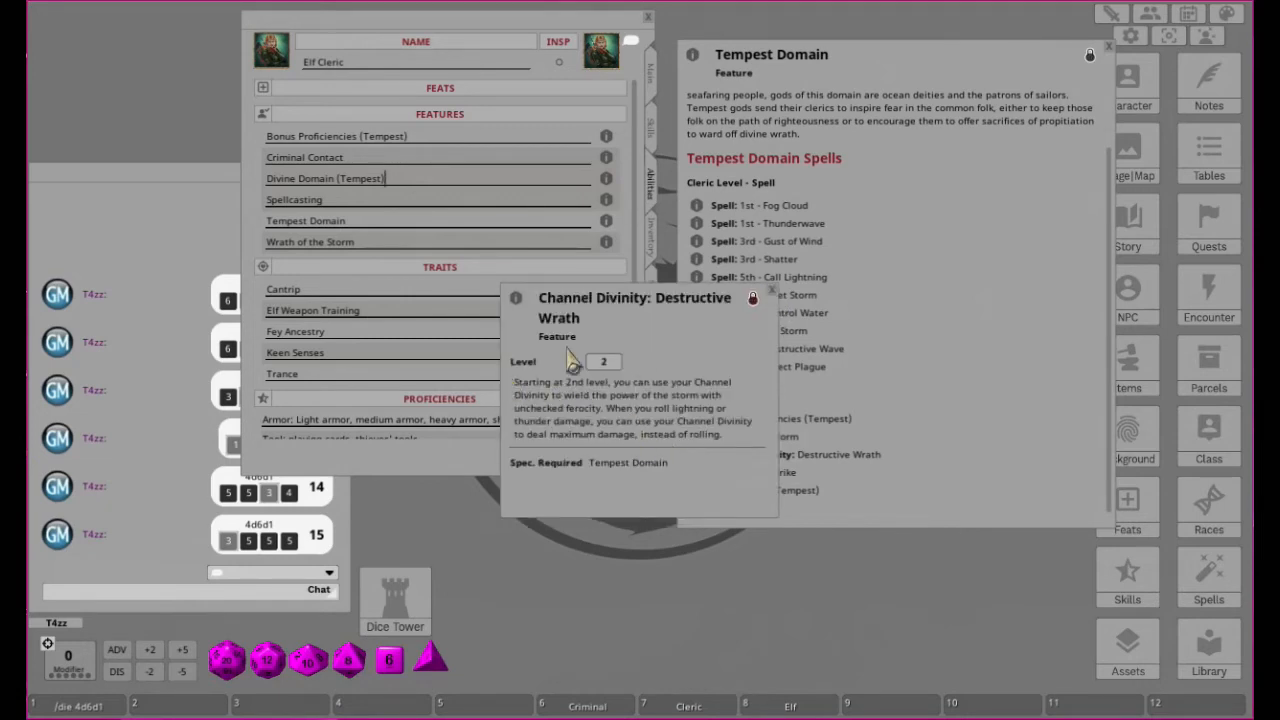
{"action": "left_click", "coordinate": [772, 290]}
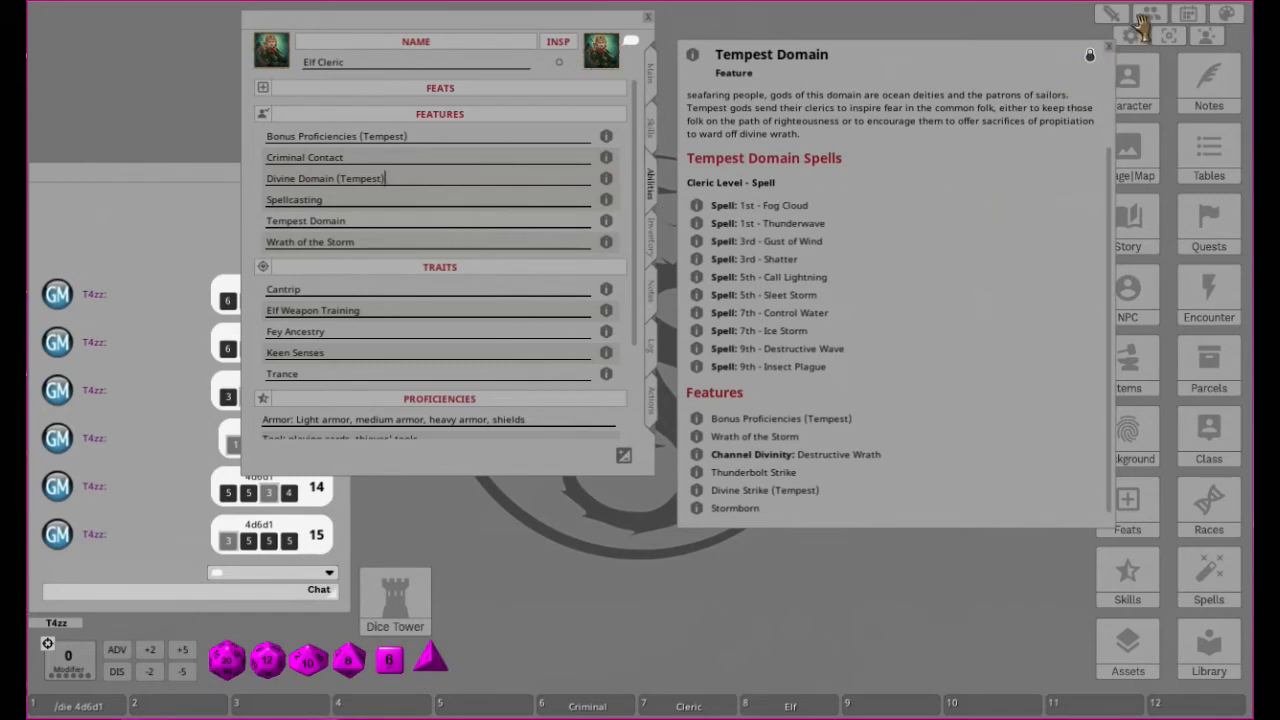
{"action": "left_click", "coordinate": [1110, 46]}
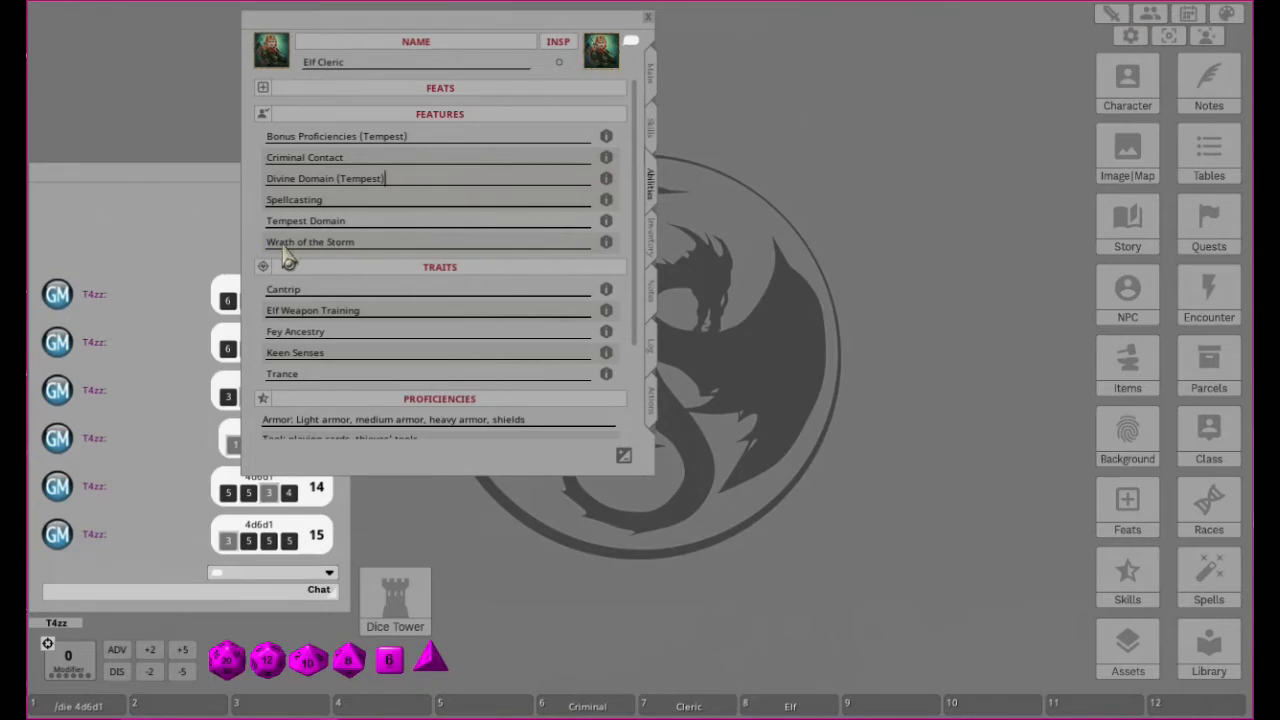
Read the Wrath of the Storm feature's description and check the character's ability scores for its Wisdom-based number of uses.
{"action": "left_click", "coordinate": [606, 247]}
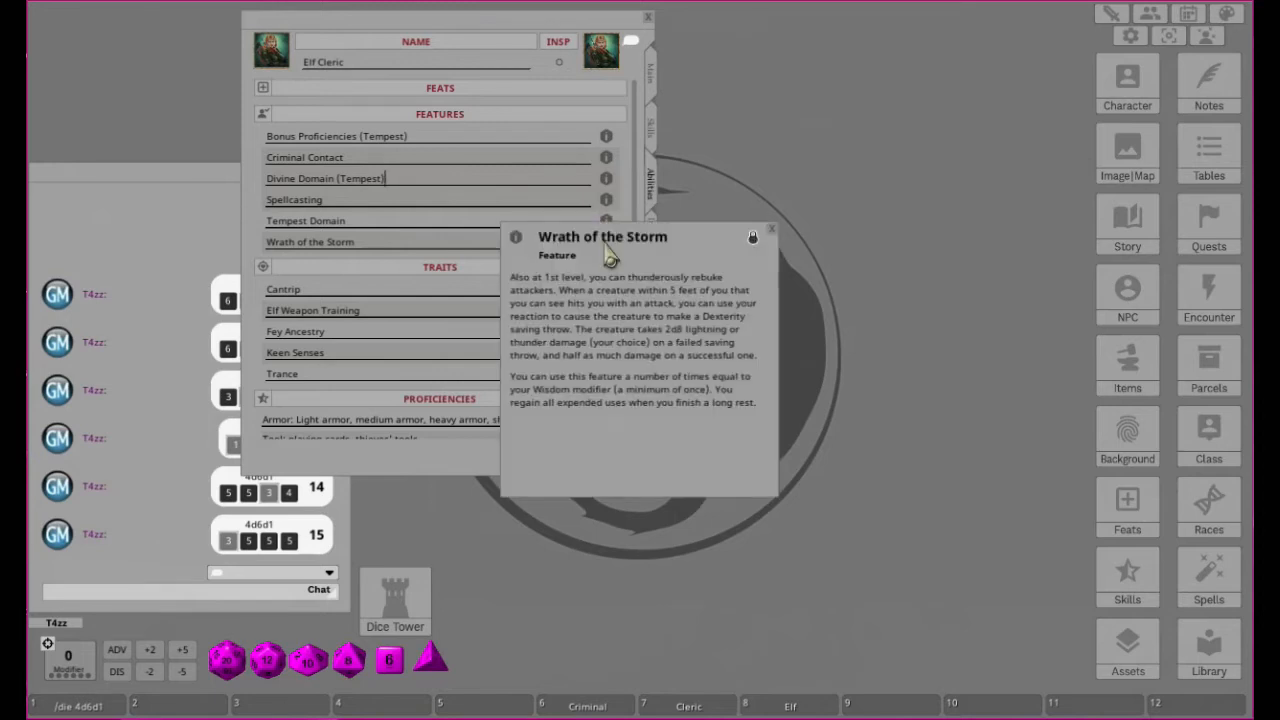
{"action": "left_click_drag", "start_coordinate": [657, 251], "coordinate": [859, 104]}
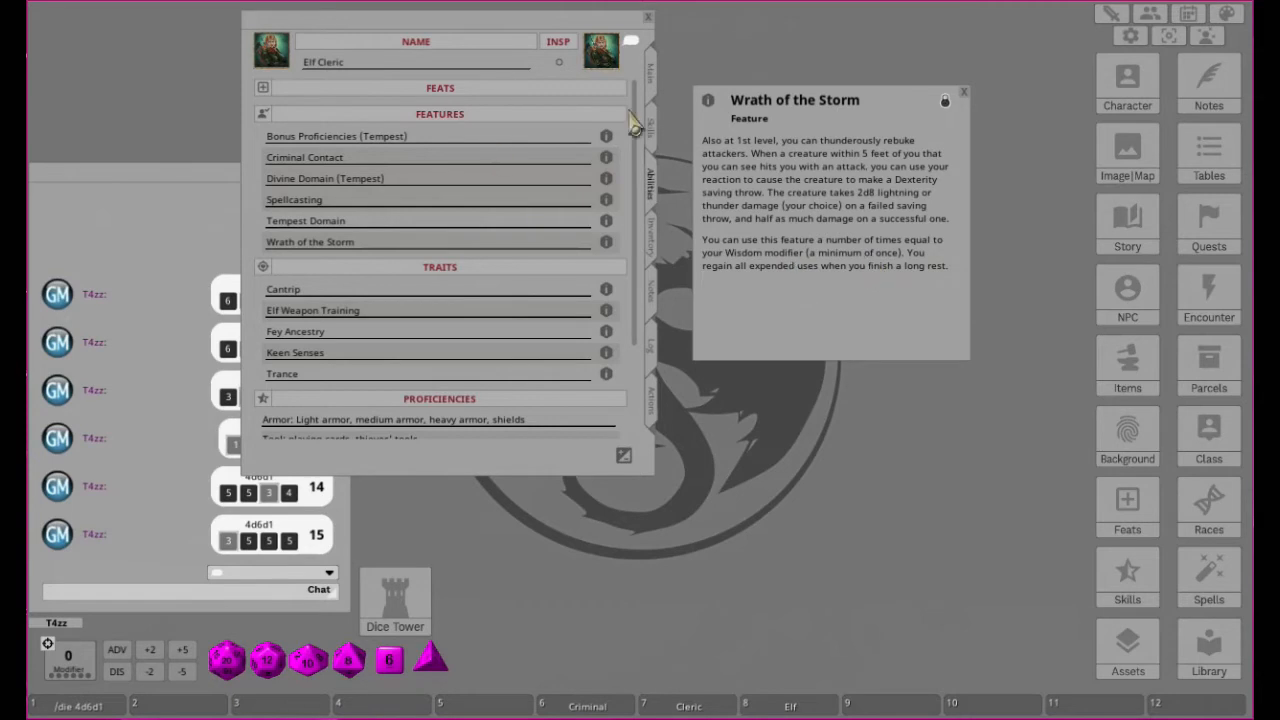
{"action": "left_click", "coordinate": [652, 86]}
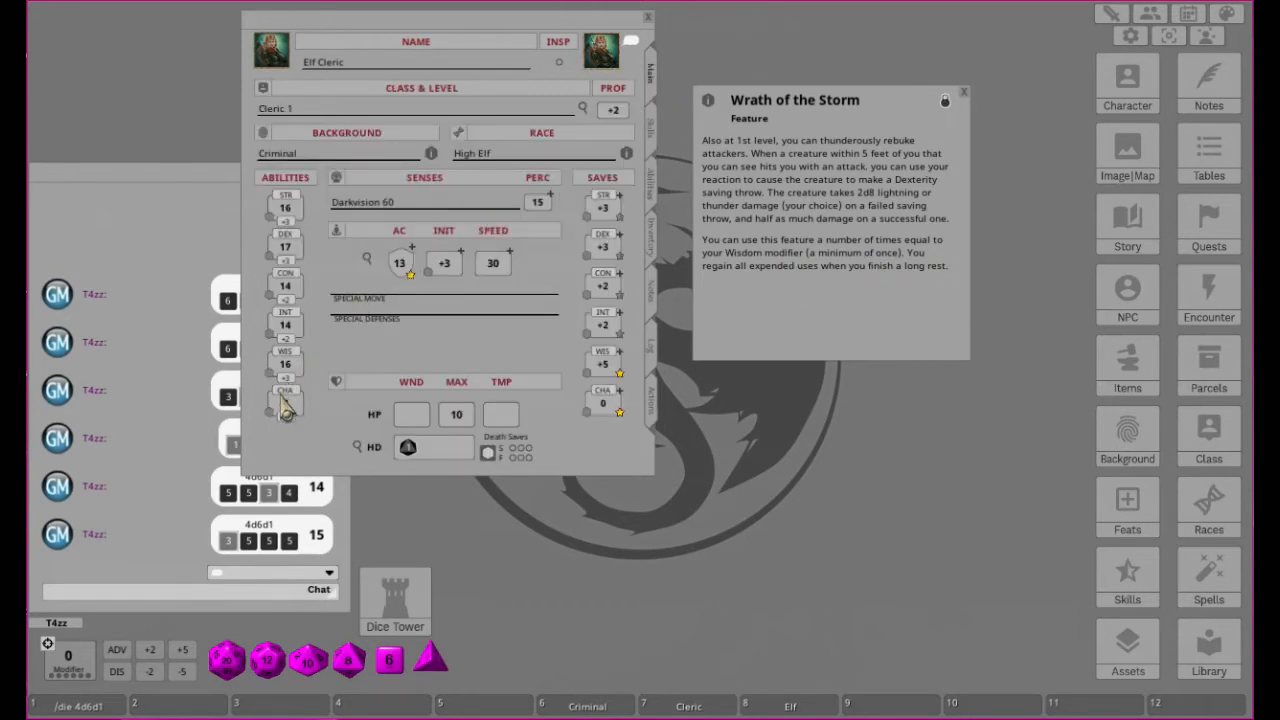
{"action": "left_click", "coordinate": [656, 187]}
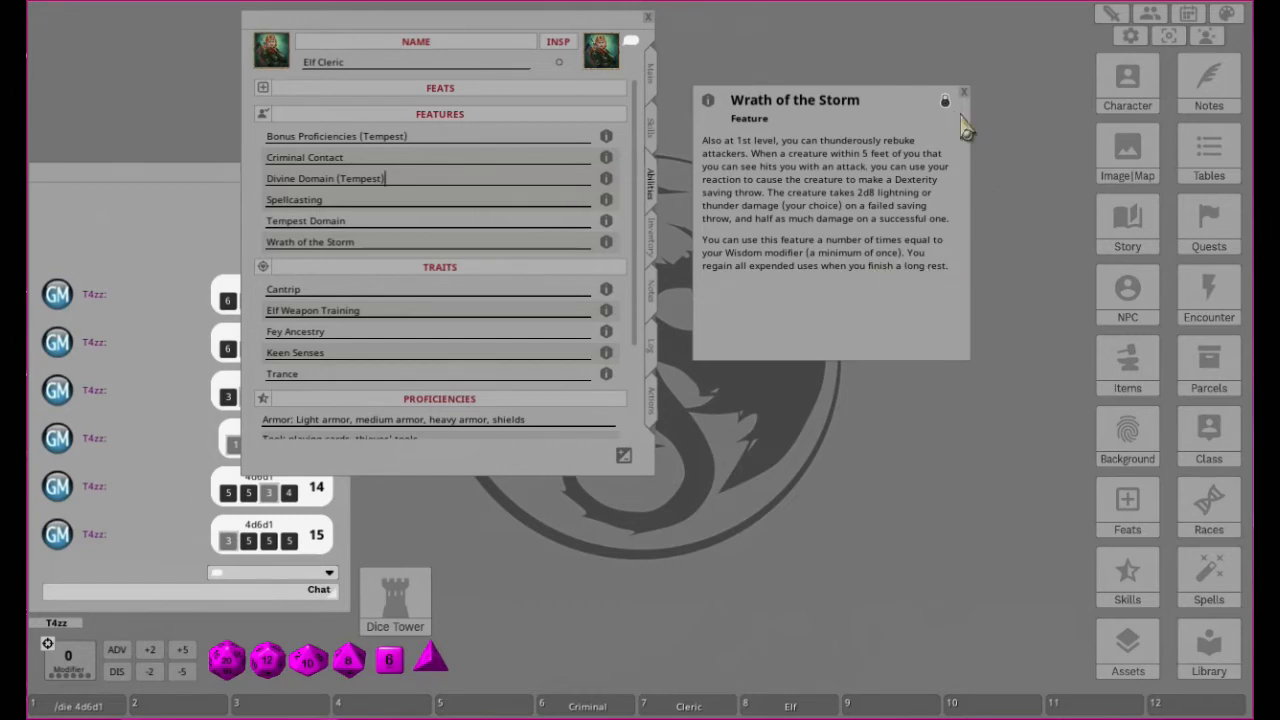
{"action": "left_click", "coordinate": [965, 96]}
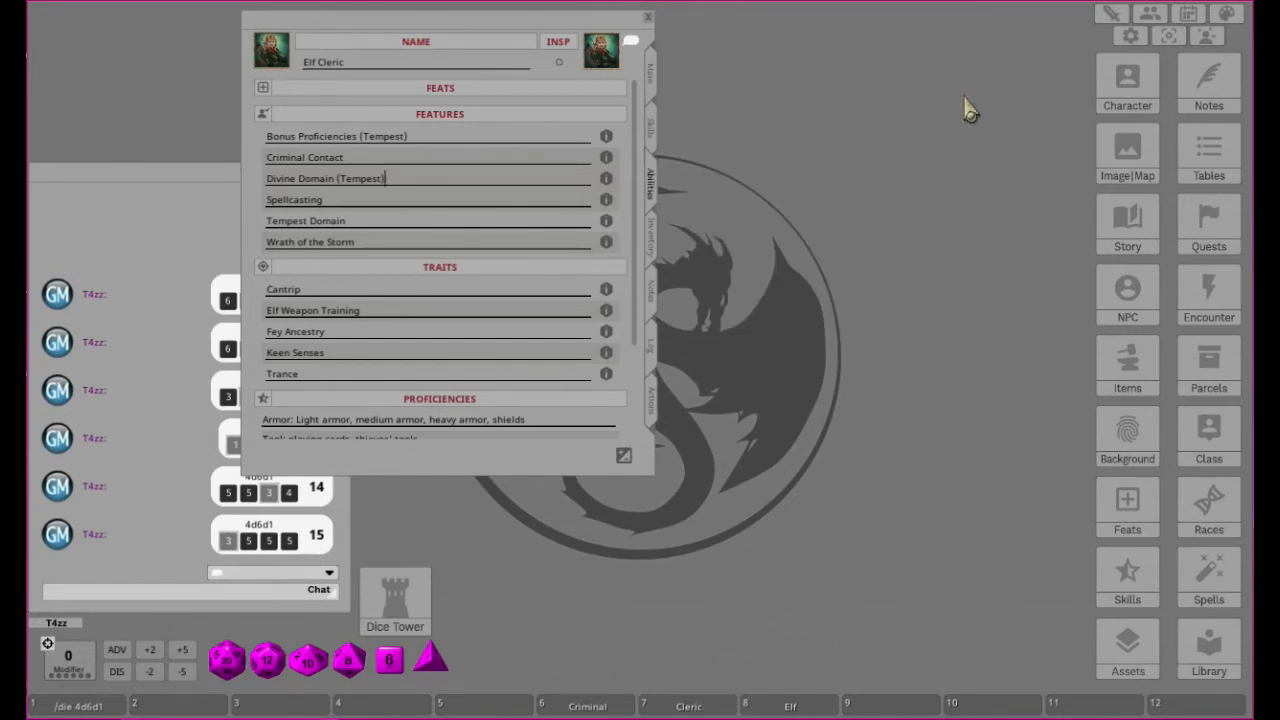
Append "(usage WIS Mod times - Long Rest)" to the Wrath of the Storm feature's name.
{"action": "left_click", "coordinate": [386, 243]}
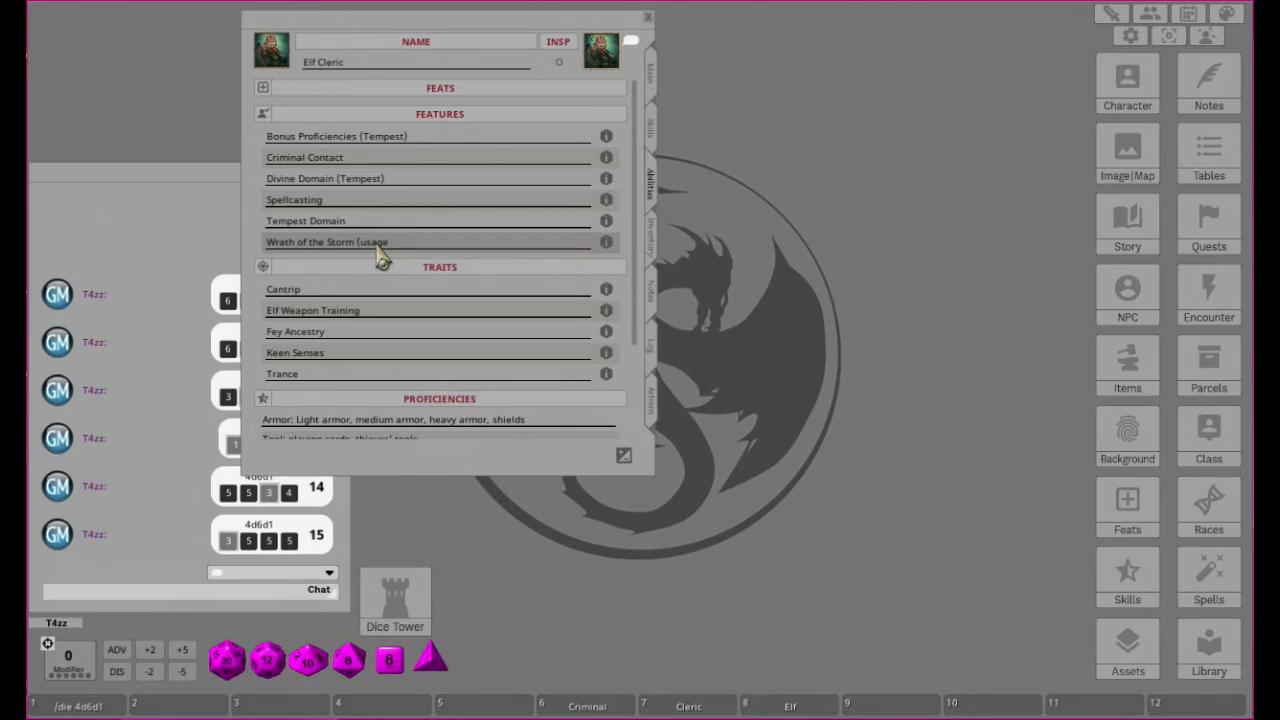
{"action": "type", "text": "WIS Mod times"}
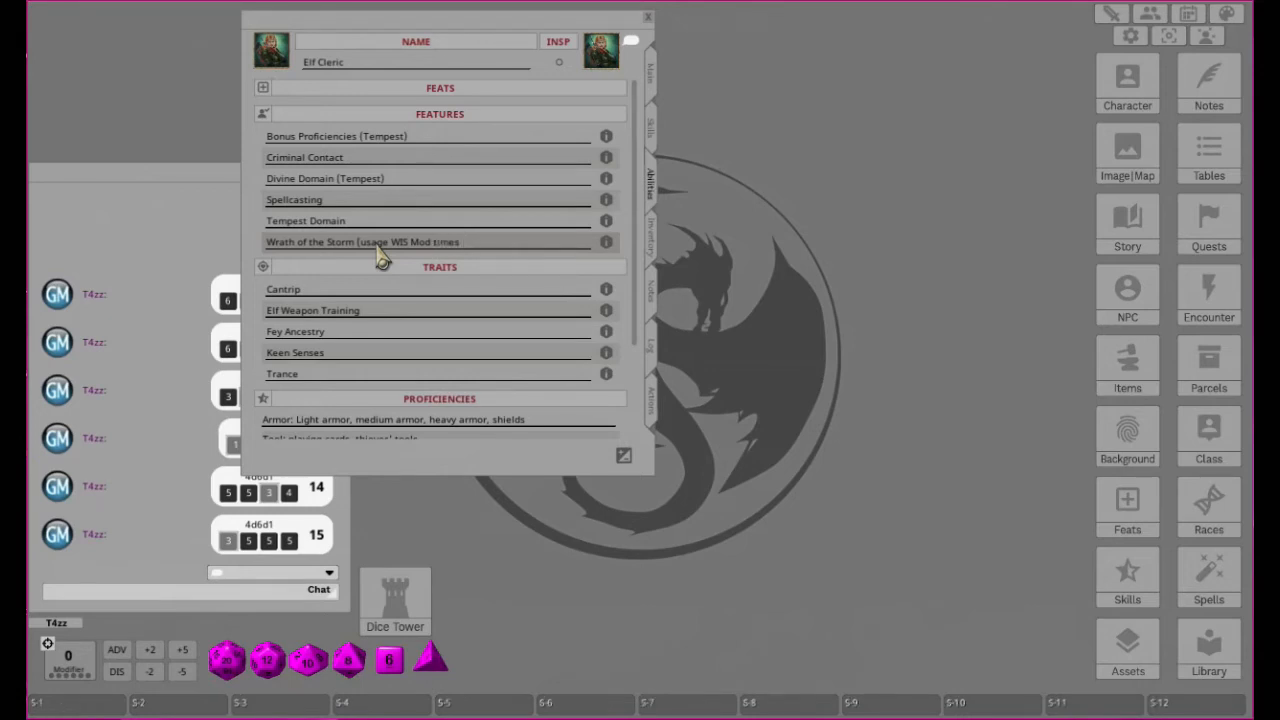
{"action": "type", "text": "Long Re"}
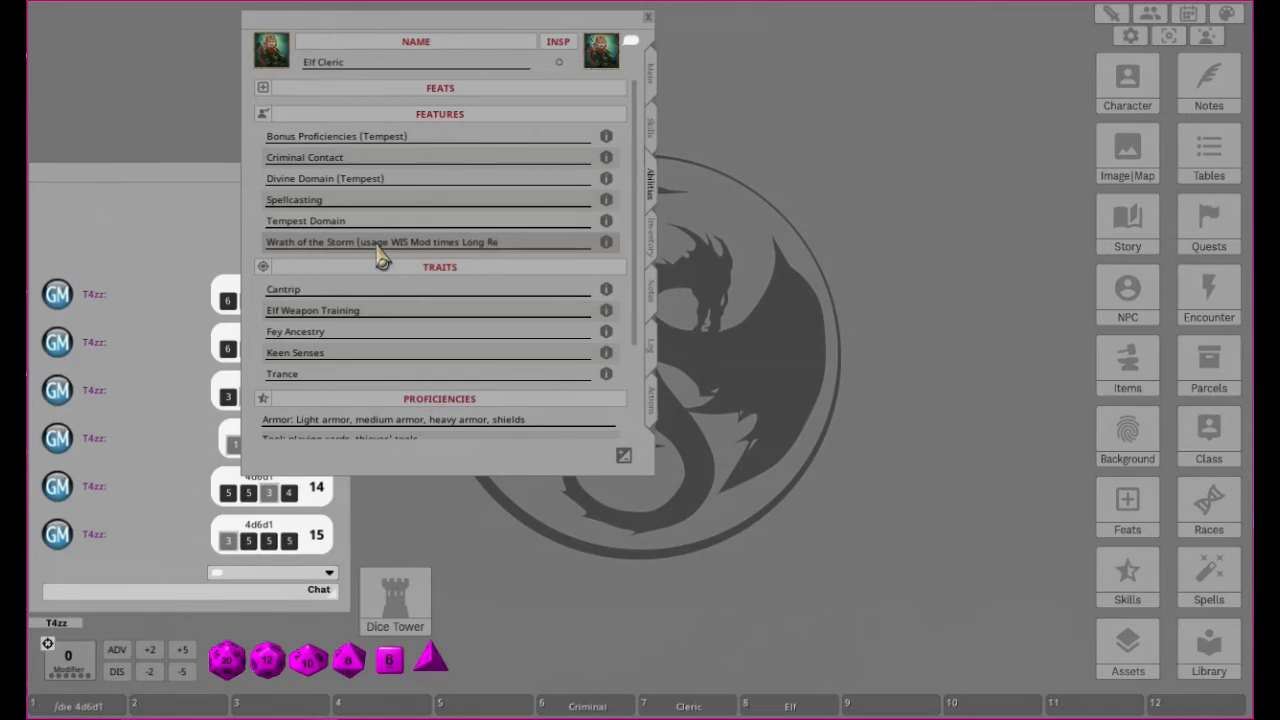
{"action": "type", "text": ")"}
Read the Cantrip and Elf Weapon Training trait descriptions and compare the weapon training with the listed weapon proficiencies.
{"action": "left_click_drag", "start_coordinate": [483, 35], "coordinate": [327, 32]}
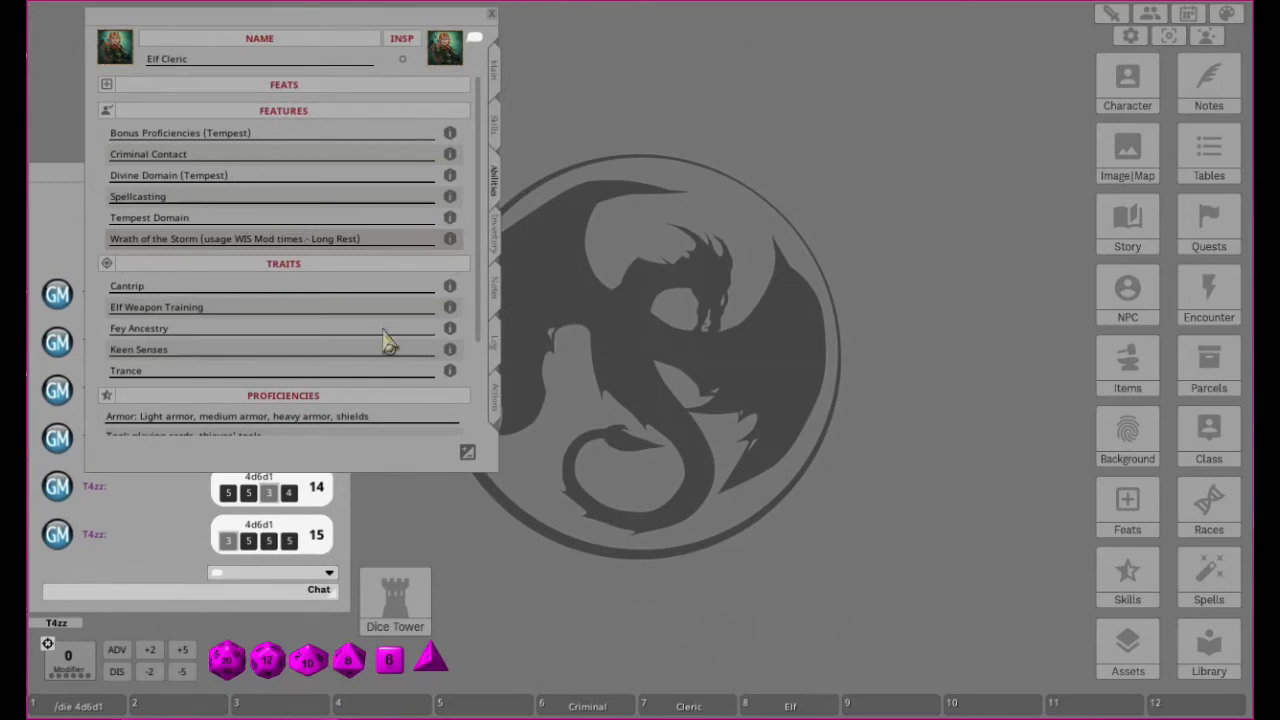
{"action": "left_click", "coordinate": [448, 287]}
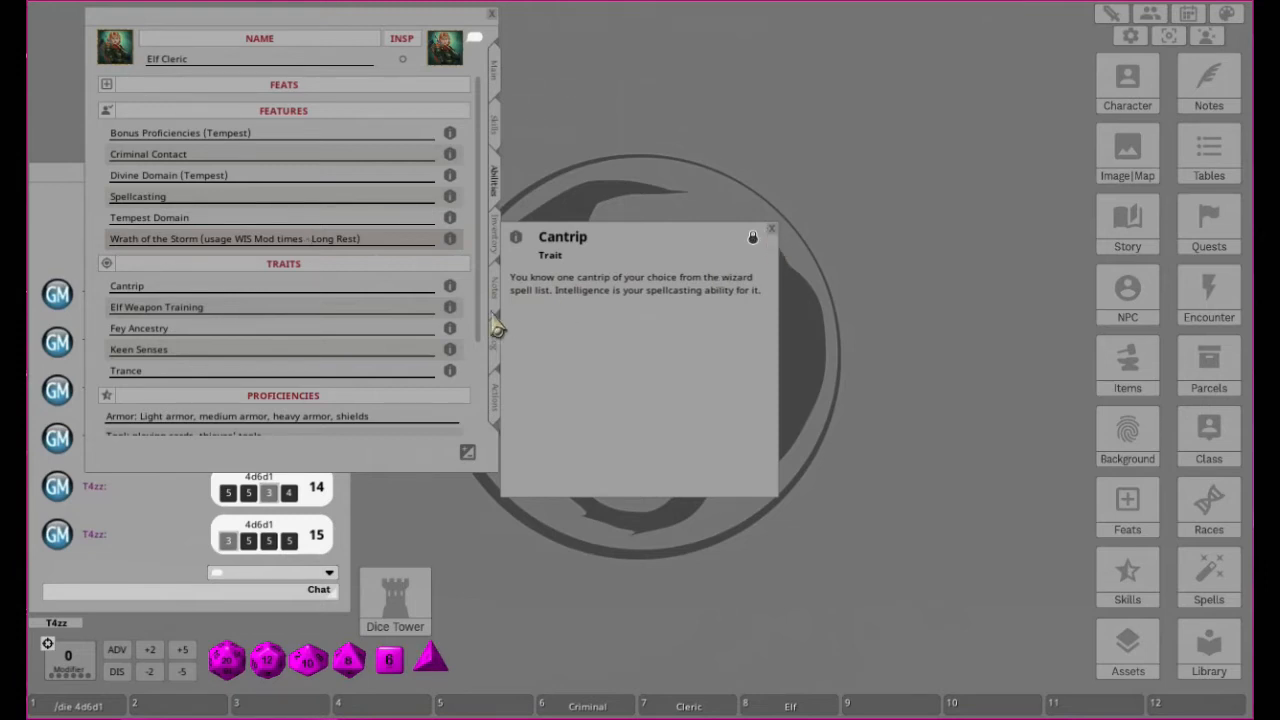
{"action": "left_click", "coordinate": [772, 231]}
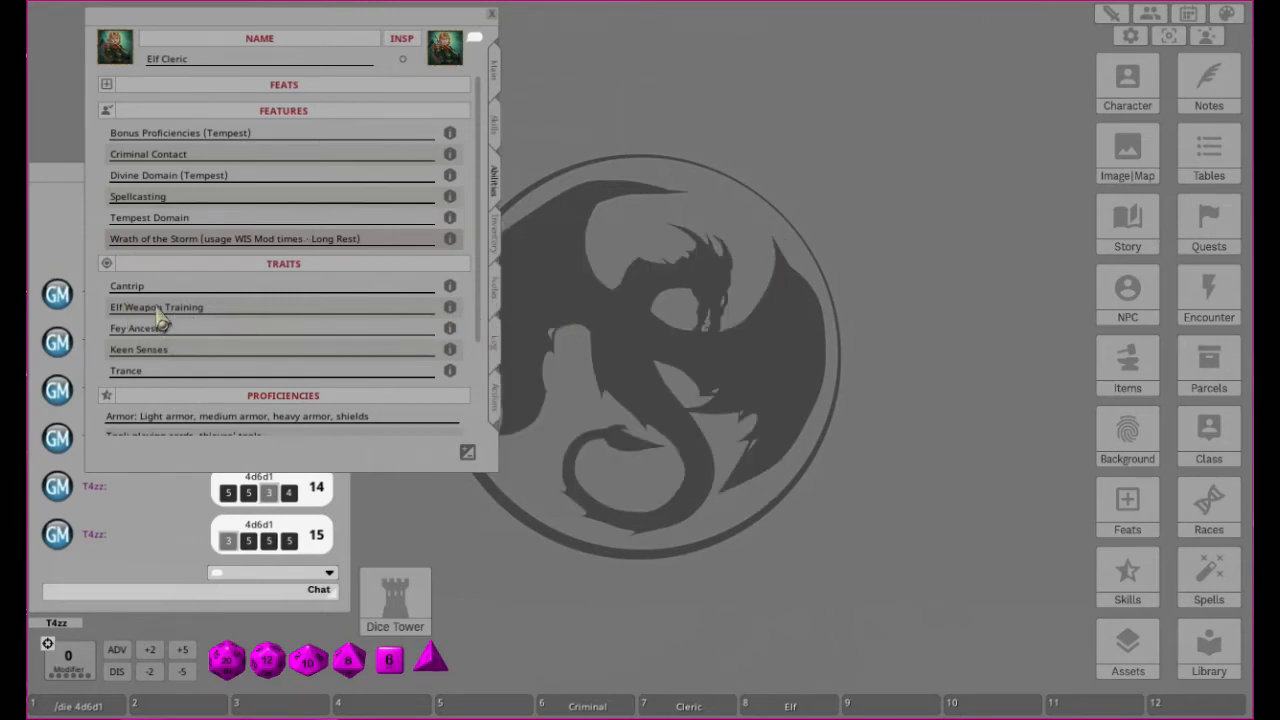
{"action": "left_click", "coordinate": [450, 309]}
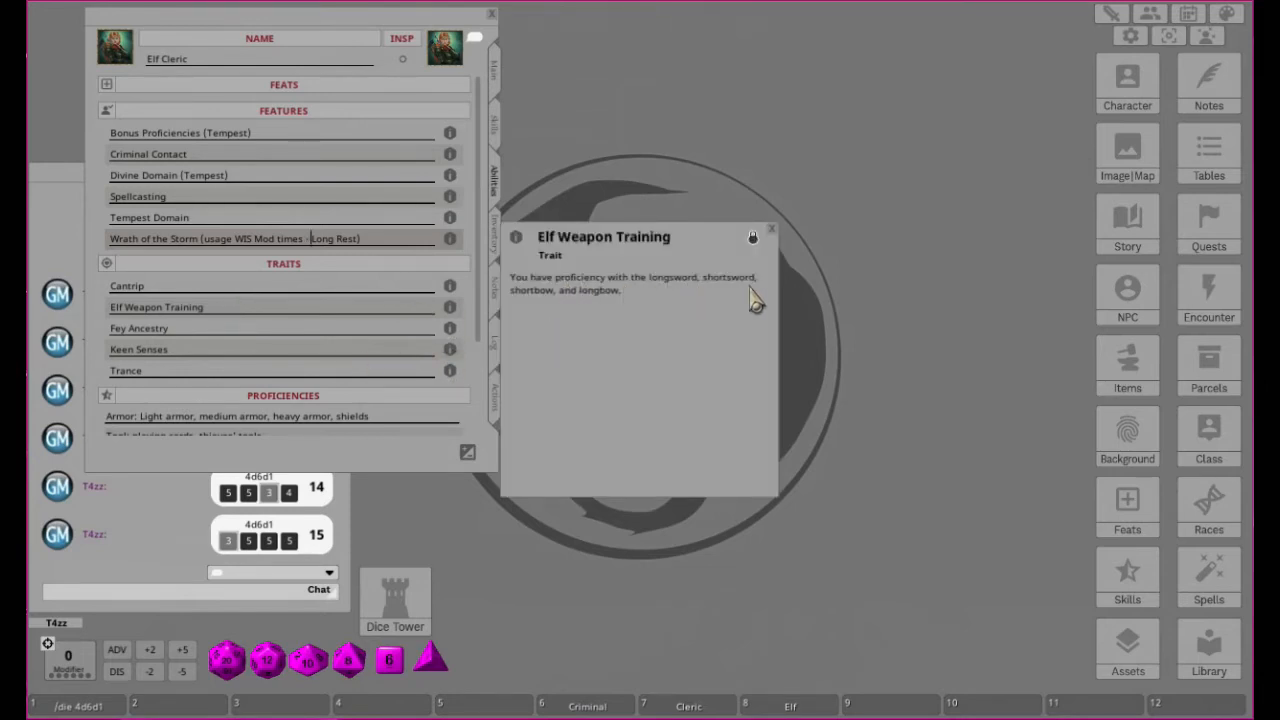
{"action": "scroll", "coordinate": [330, 335], "scroll_direction": "down", "scroll_amount": 2}
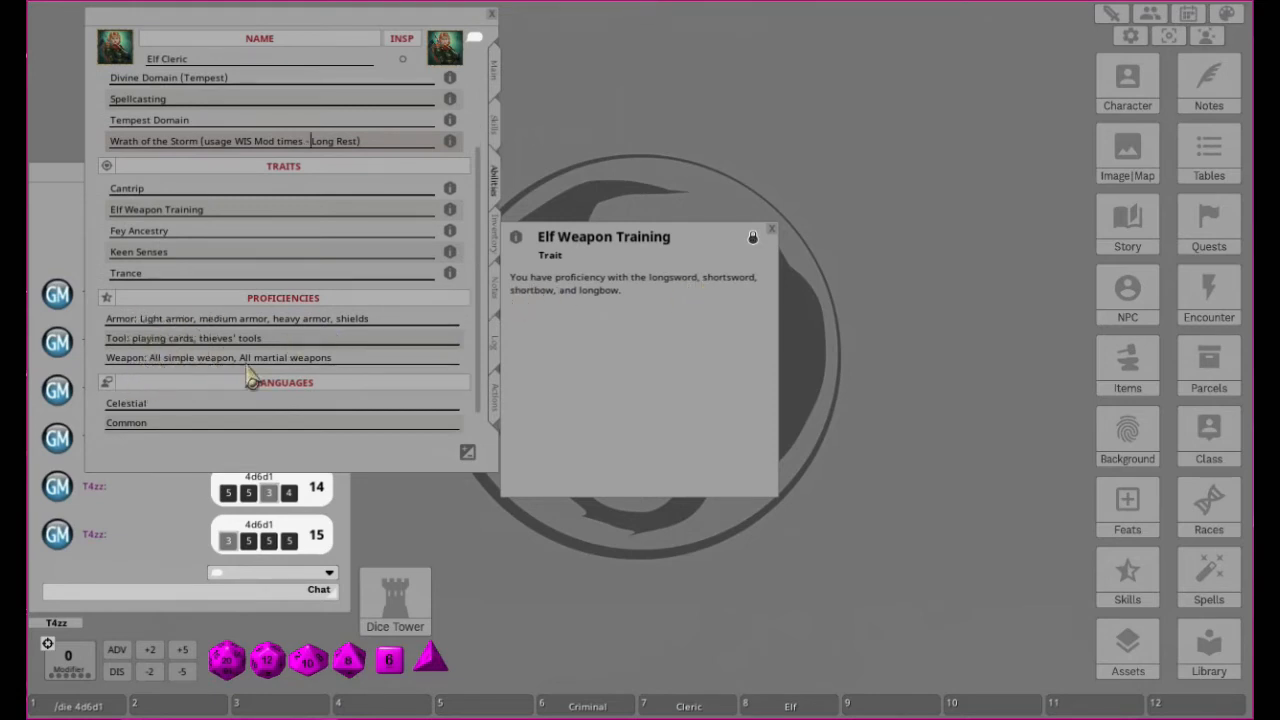
{"action": "left_click", "coordinate": [771, 229]}
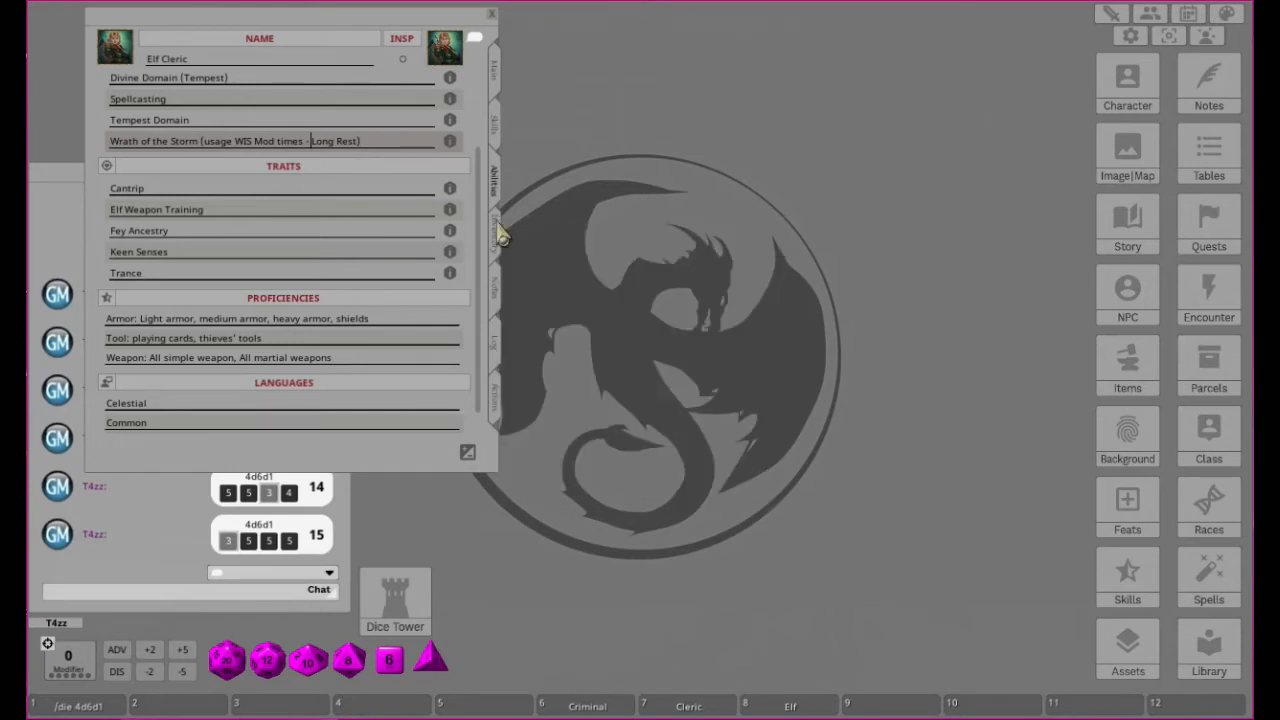
{"action": "scroll", "coordinate": [329, 241], "scroll_direction": "up", "scroll_amount": 1}
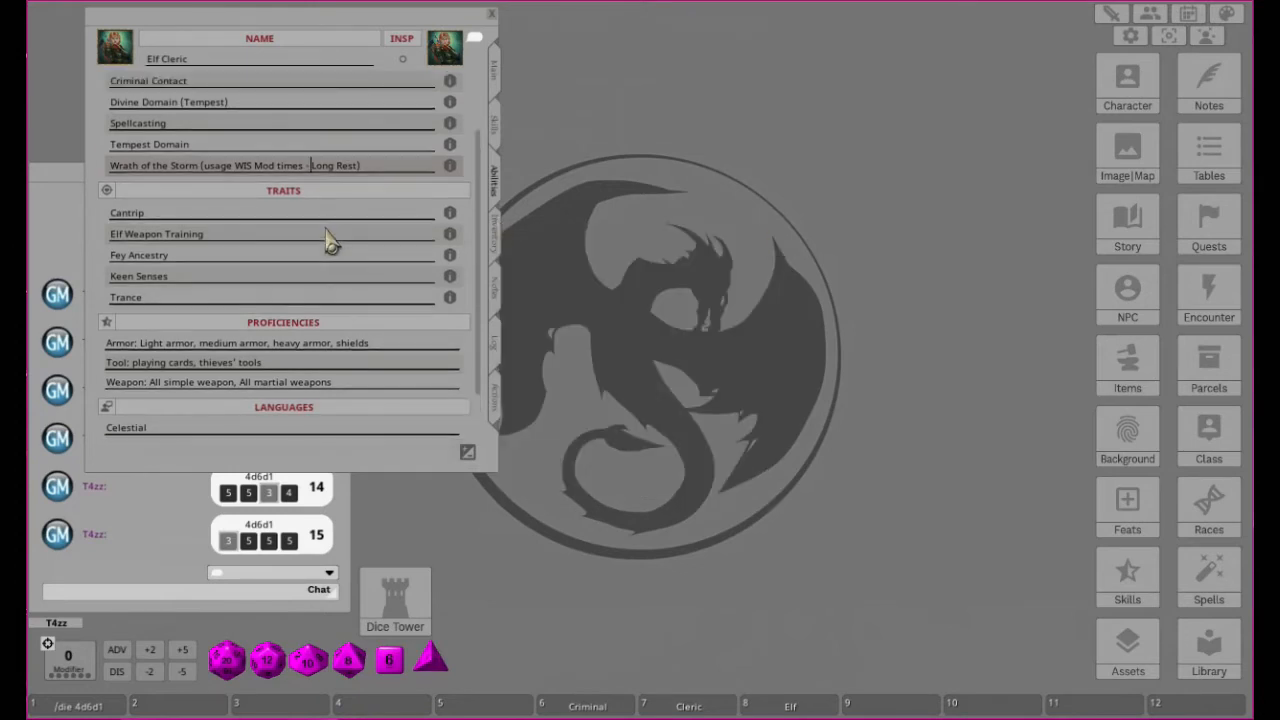
Read the Keen Senses trait and check it against the Perception proficiency in the character's skill list.
{"action": "left_click", "coordinate": [449, 276]}
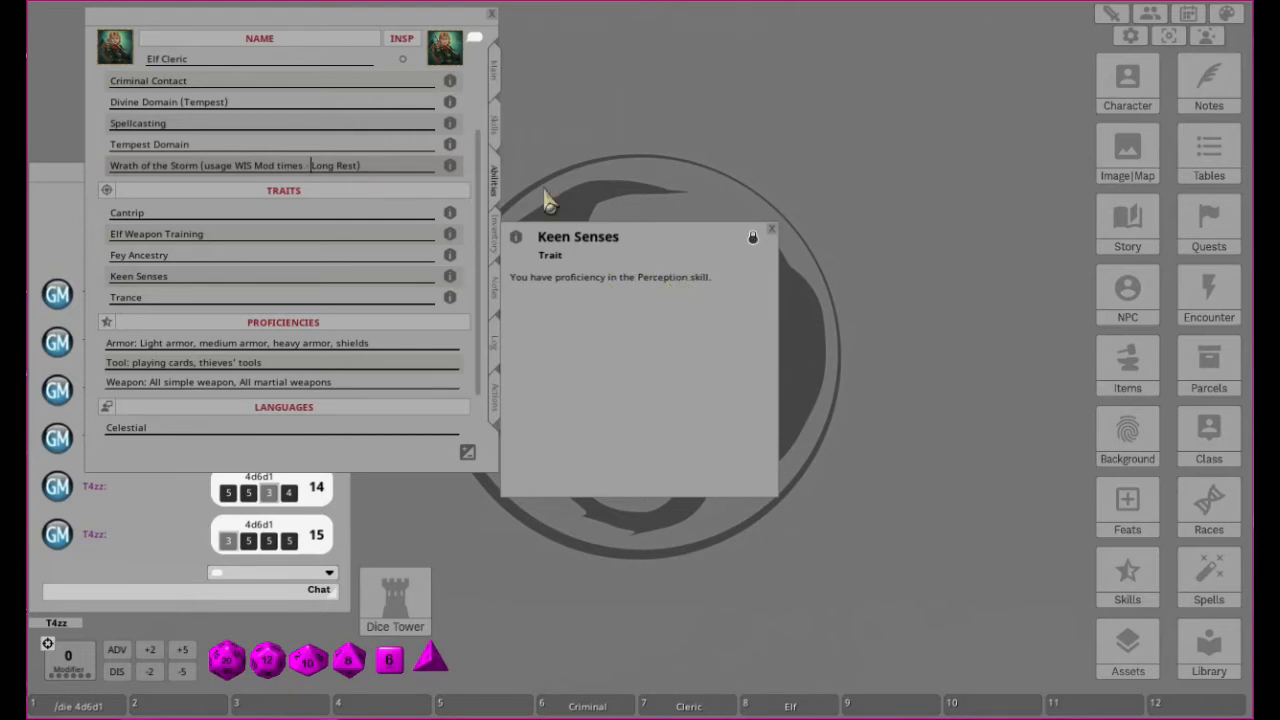
{"action": "left_click_drag", "start_coordinate": [642, 244], "coordinate": [744, 214]}
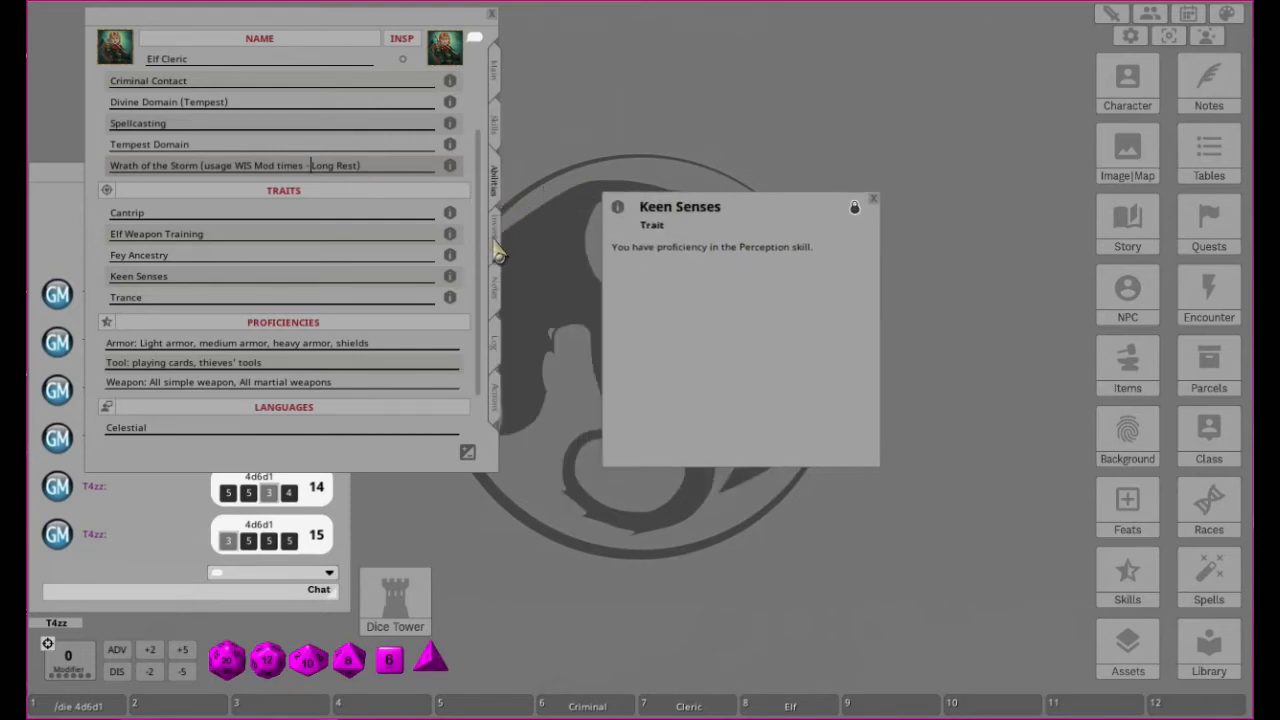
{"action": "left_click", "coordinate": [494, 130]}
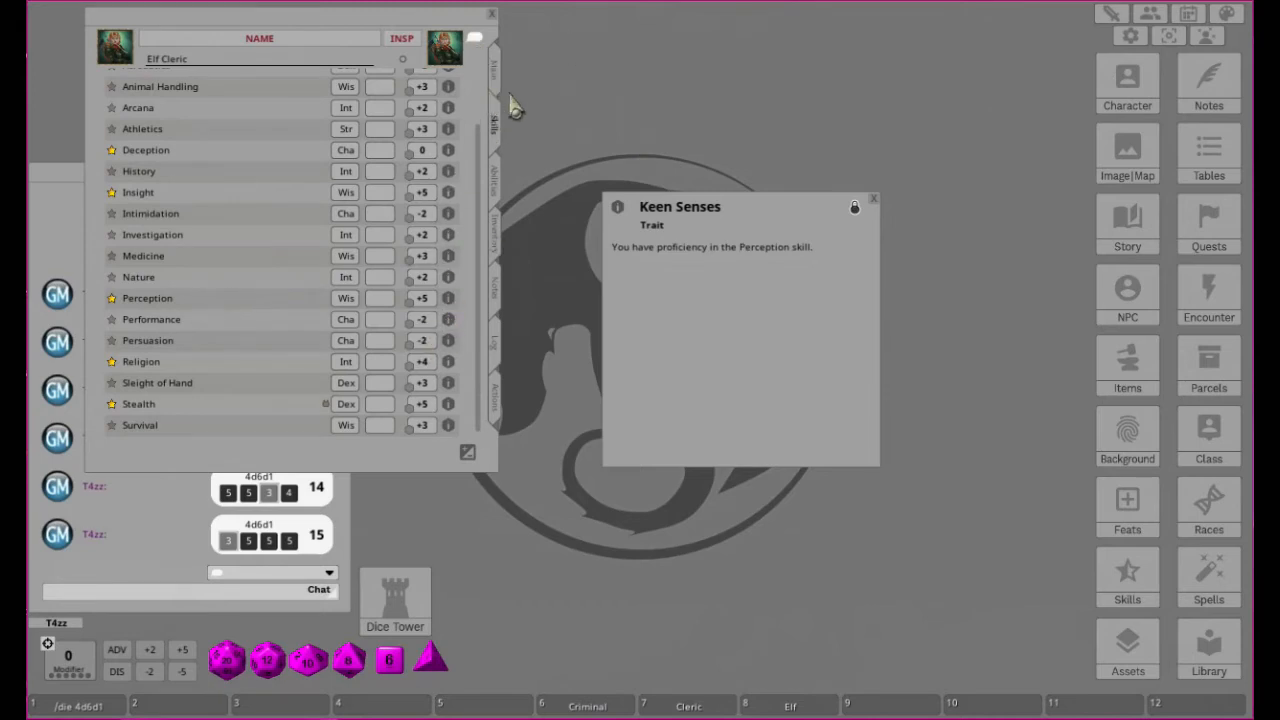
{"action": "left_click", "coordinate": [872, 200]}
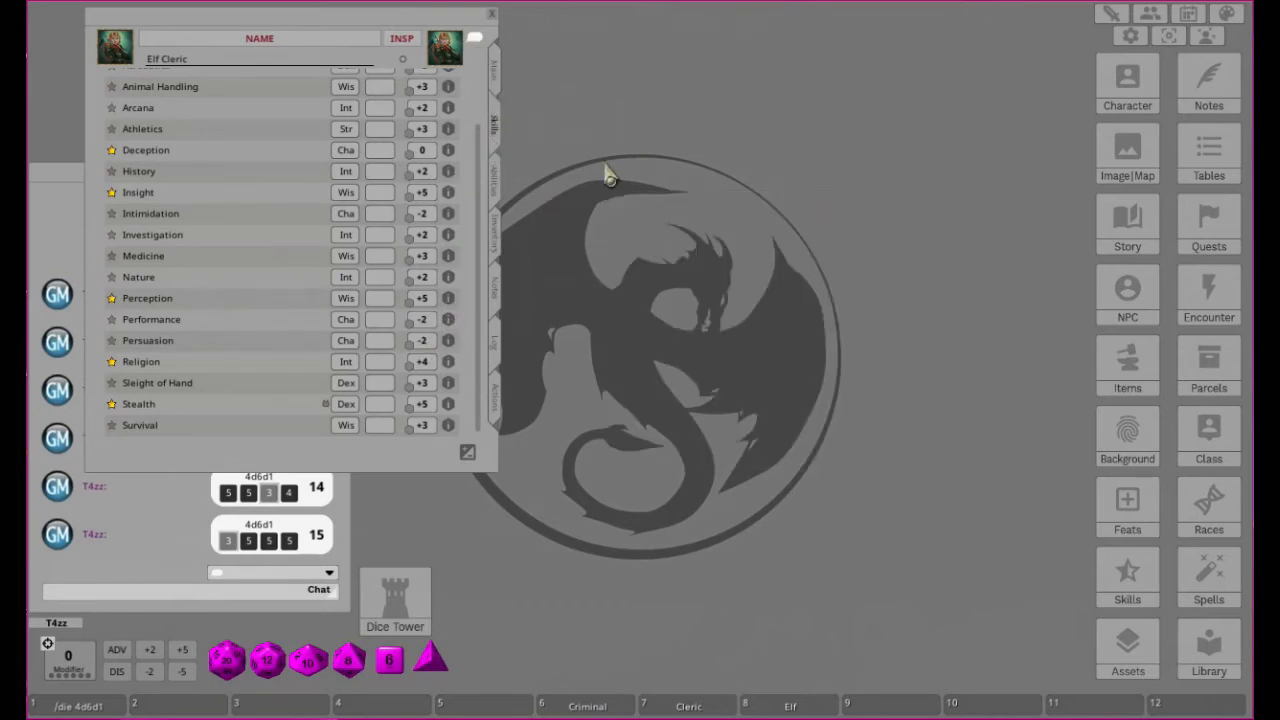
{"action": "left_click", "coordinate": [498, 199]}
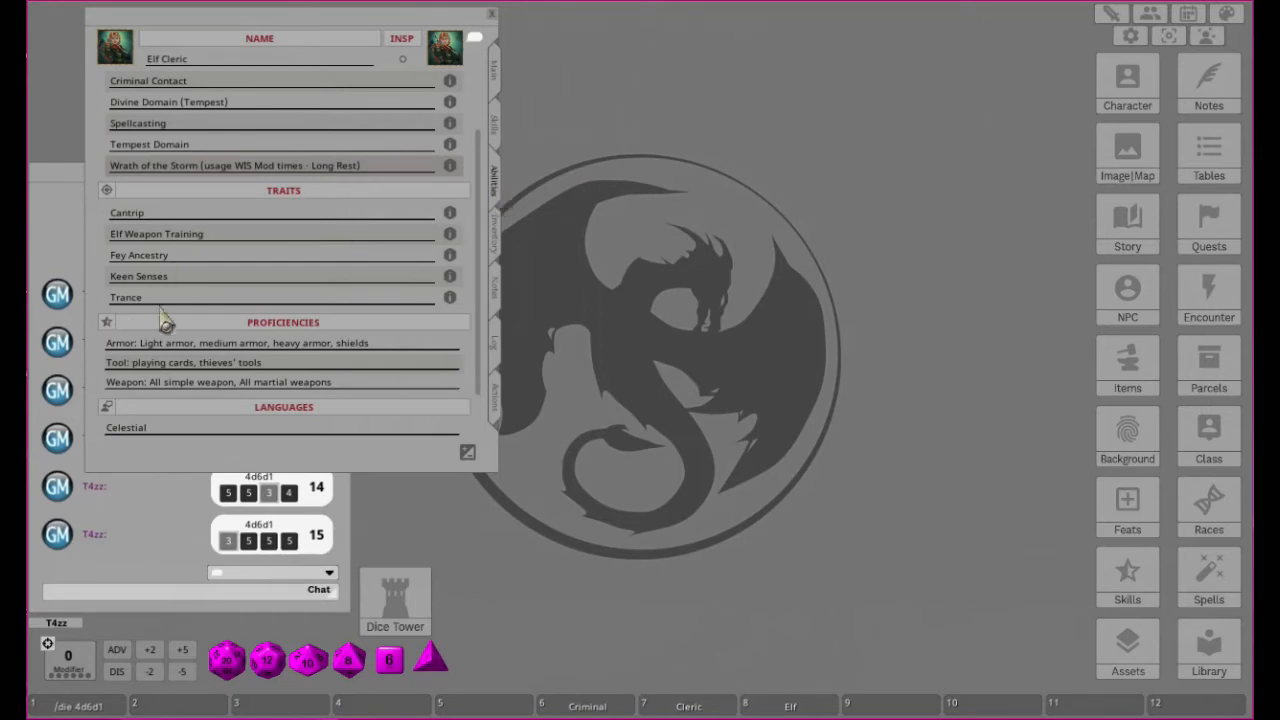
Read the Trance trait, review the remaining abilities, and reopen the Cantrip trait's description beside the character sheet.
{"action": "left_click", "coordinate": [450, 298]}
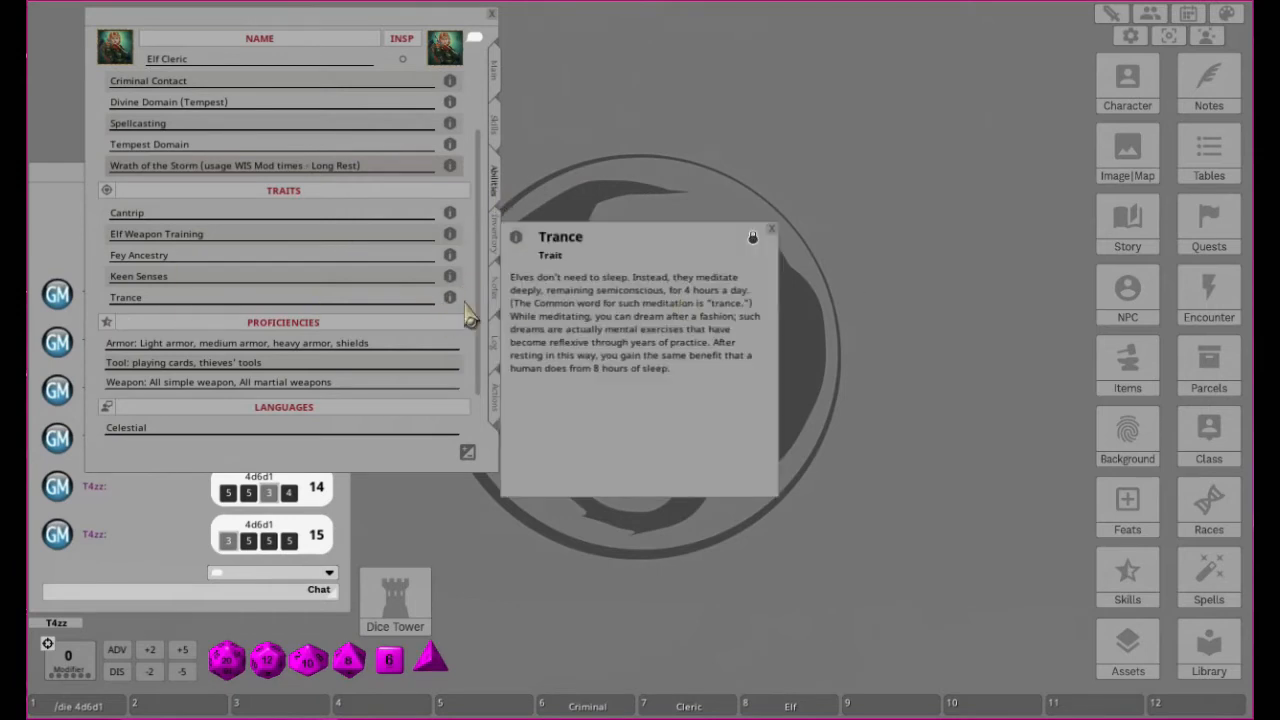
{"action": "scroll", "coordinate": [337, 263], "scroll_direction": "down", "scroll_amount": 1}
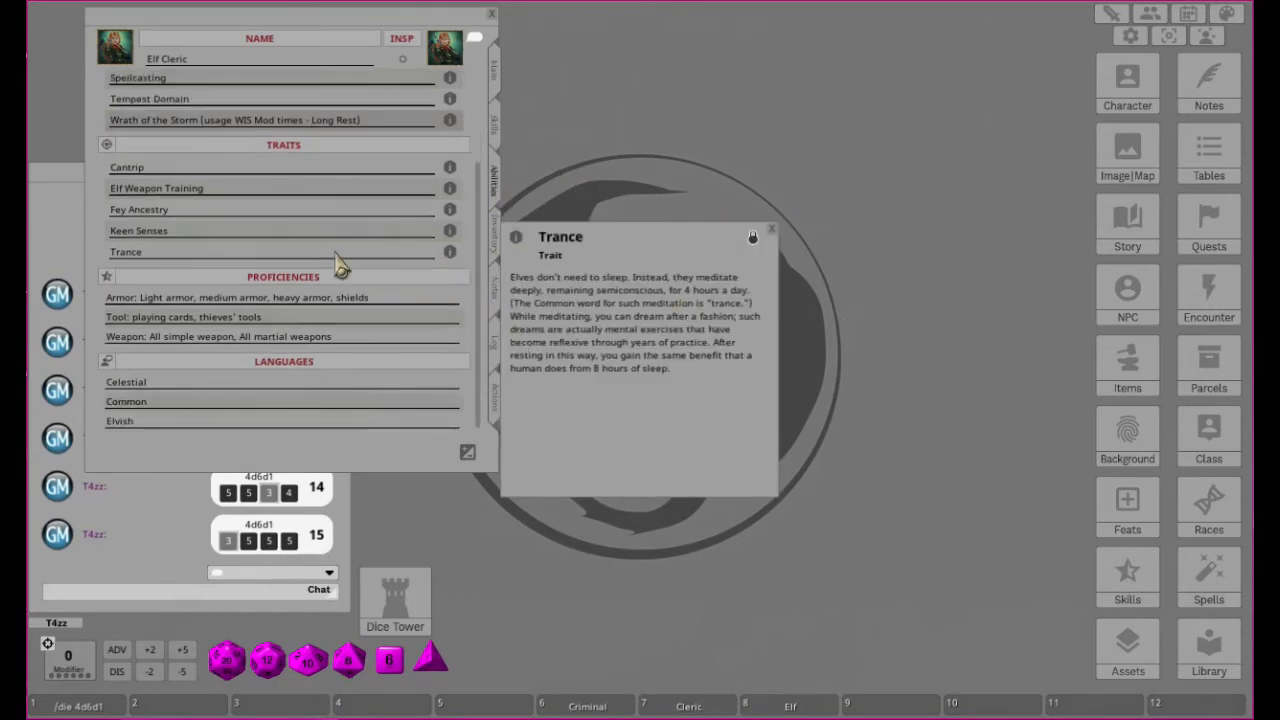
{"action": "scroll", "coordinate": [340, 268], "scroll_direction": "up", "scroll_amount": 2}
{"action": "scroll", "coordinate": [338, 262], "scroll_direction": "up", "scroll_amount": 1}
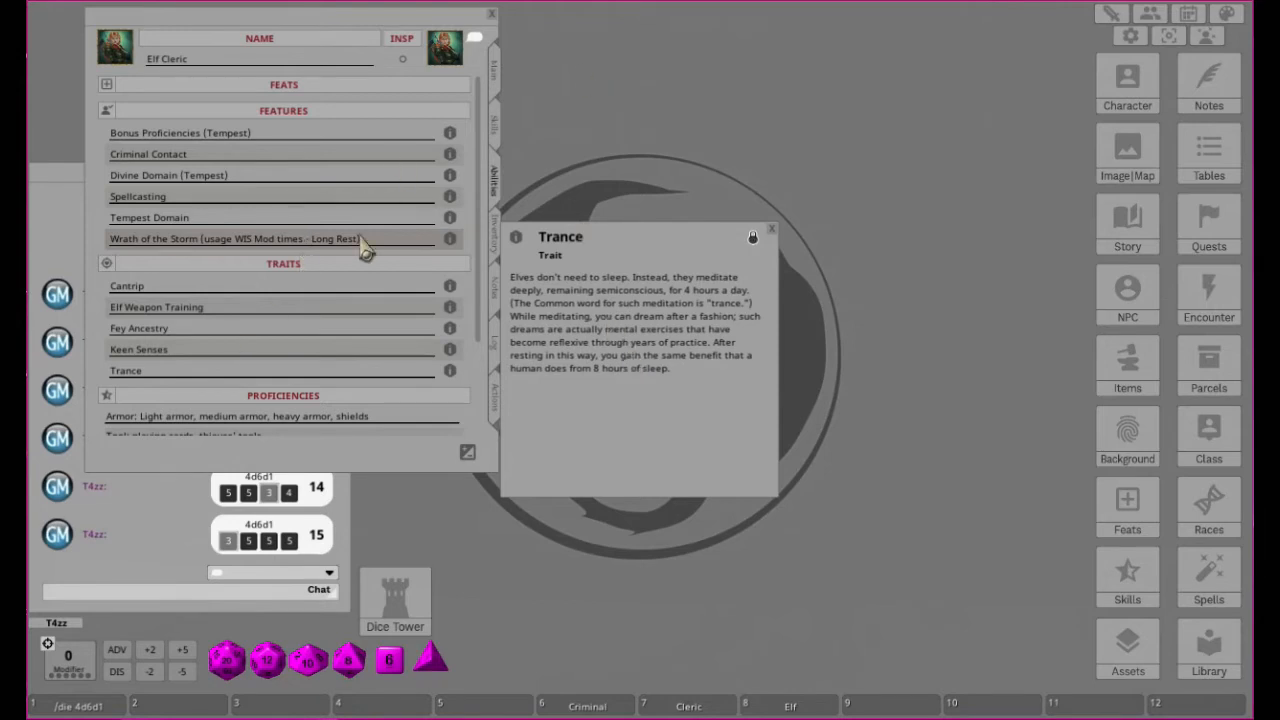
{"action": "left_click", "coordinate": [770, 231]}
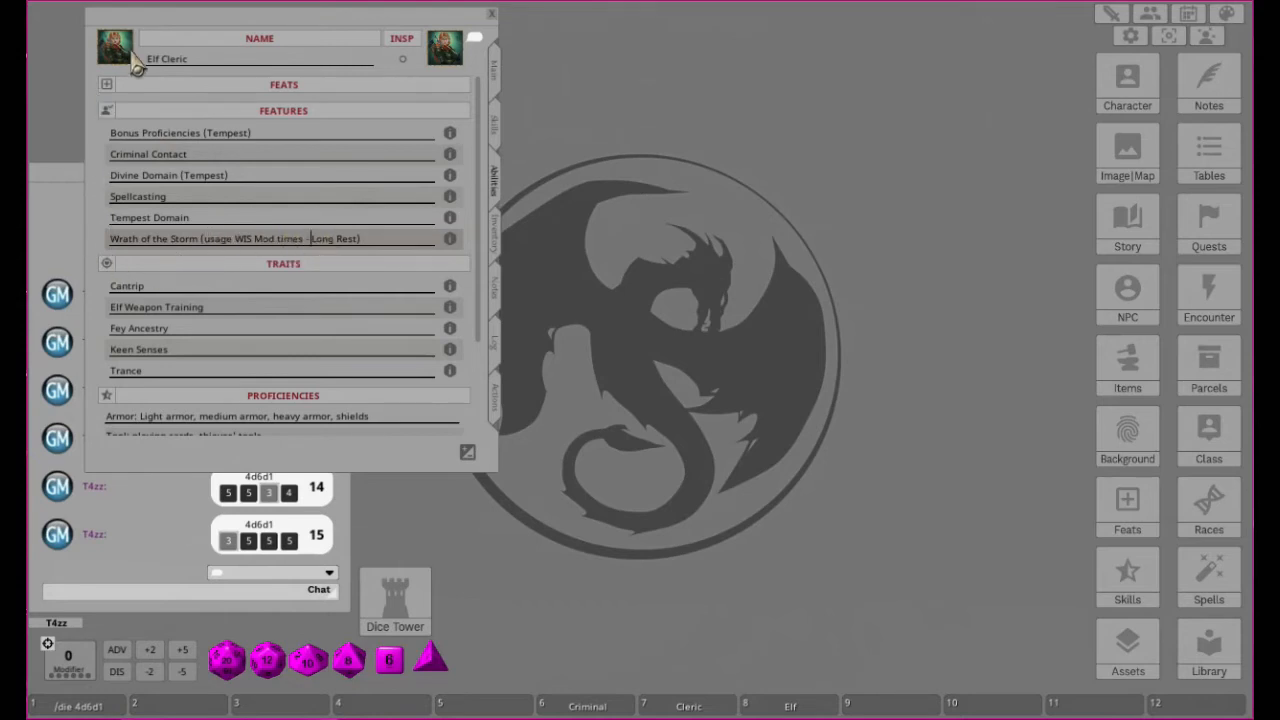
{"action": "scroll", "coordinate": [371, 349], "scroll_direction": "down", "scroll_amount": 3}
{"action": "scroll", "coordinate": [371, 349], "scroll_direction": "up", "scroll_amount": 3}
{"action": "left_click", "coordinate": [450, 295]}
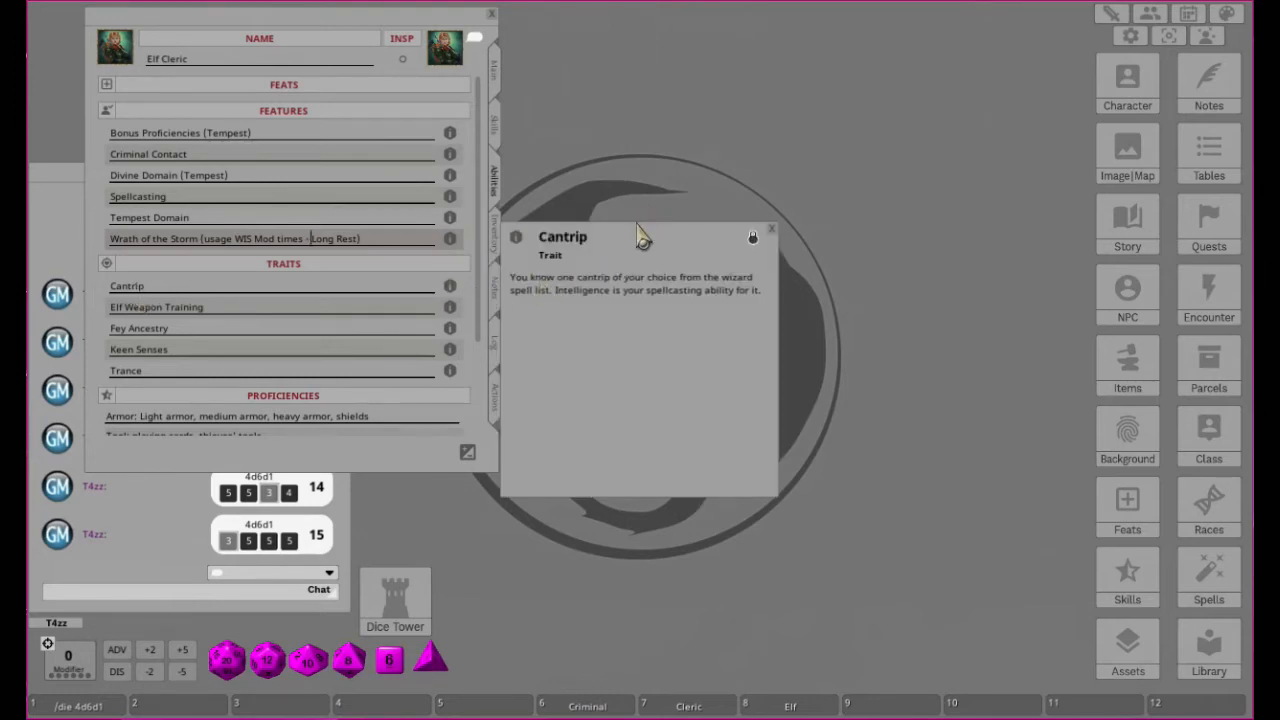
{"action": "left_click_drag", "start_coordinate": [645, 232], "coordinate": [934, 26]}
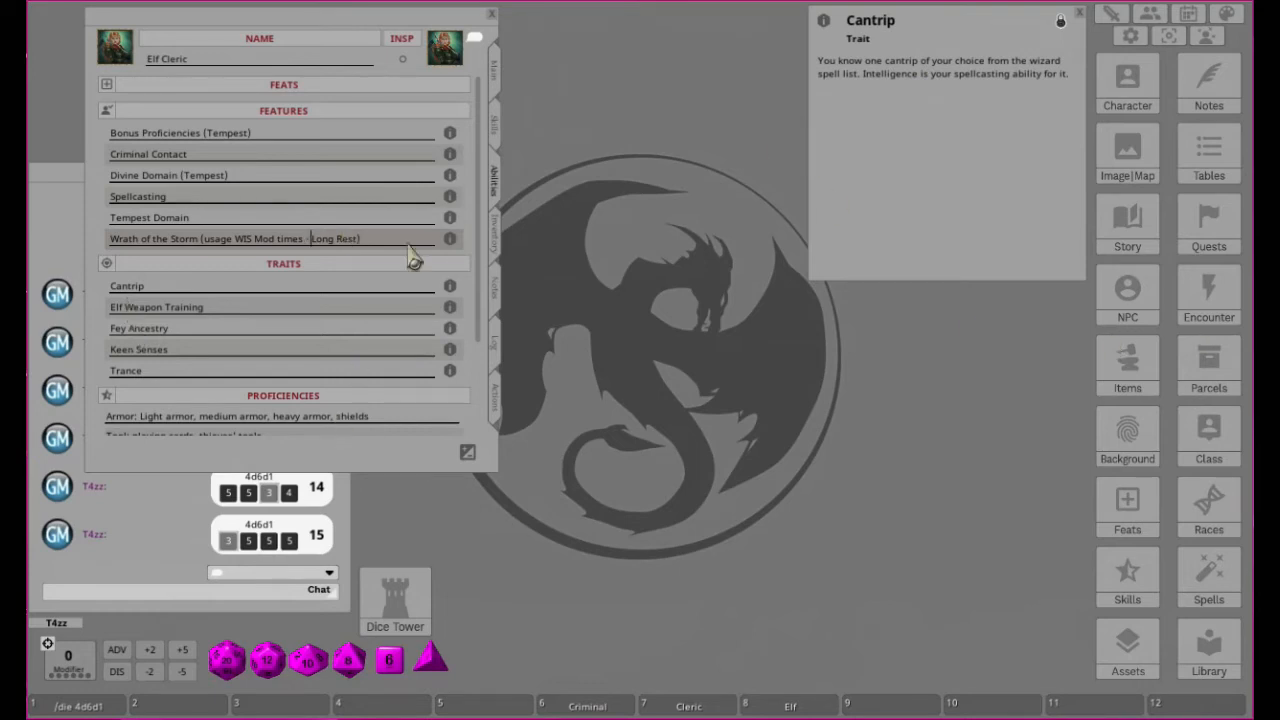
Label the first five treasure currency slots in the character's inventory CP, SP, EP, GP and PP.
{"action": "left_click", "coordinate": [494, 234]}
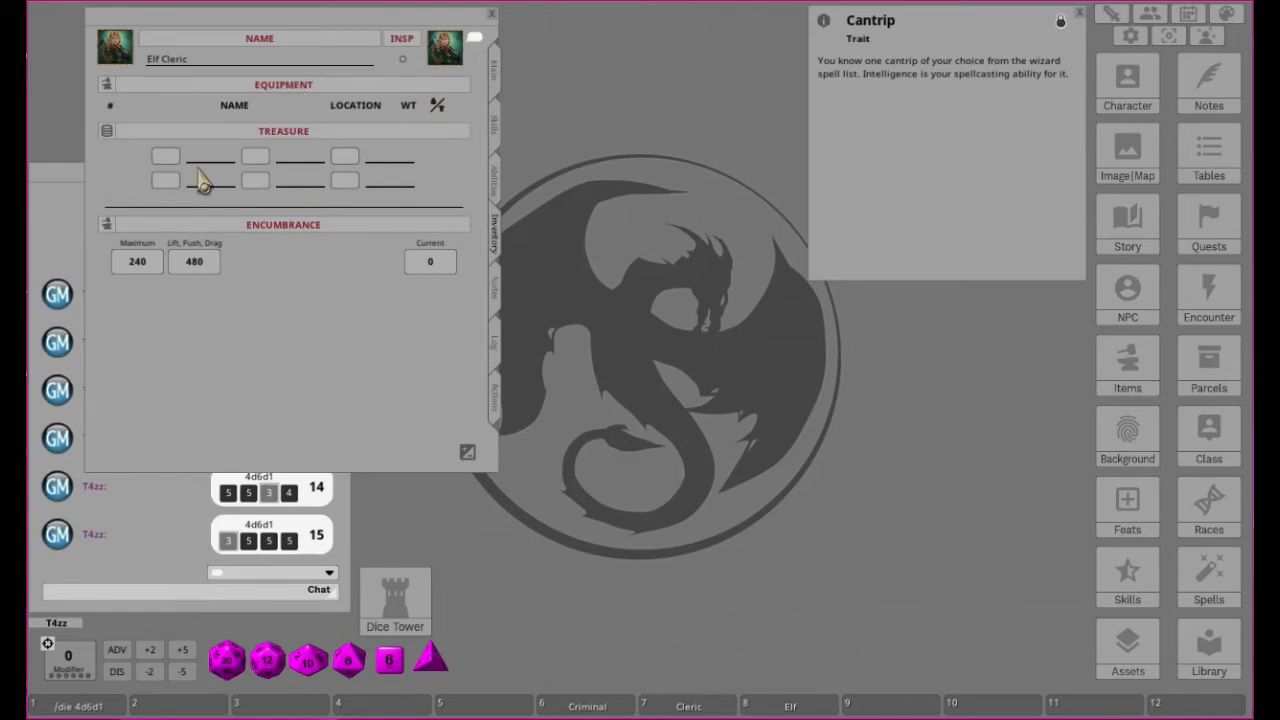
{"action": "key", "text": "shift"}
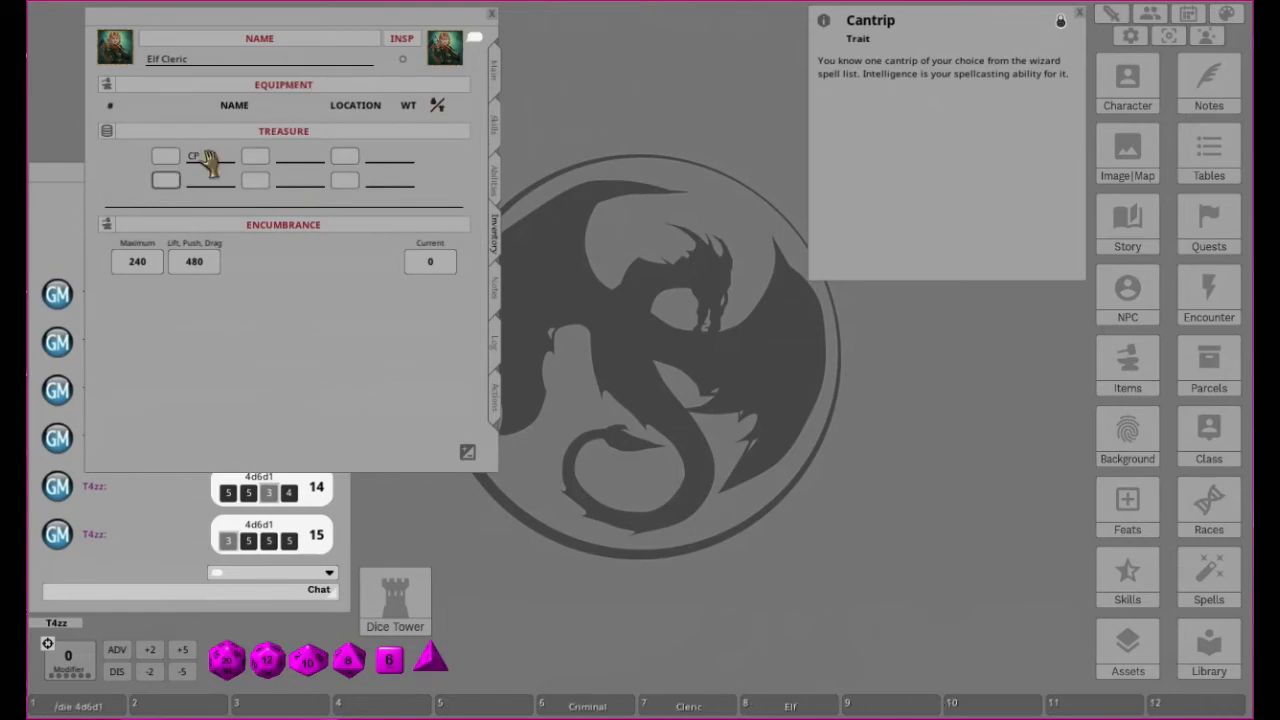
{"action": "key", "text": "shift"}
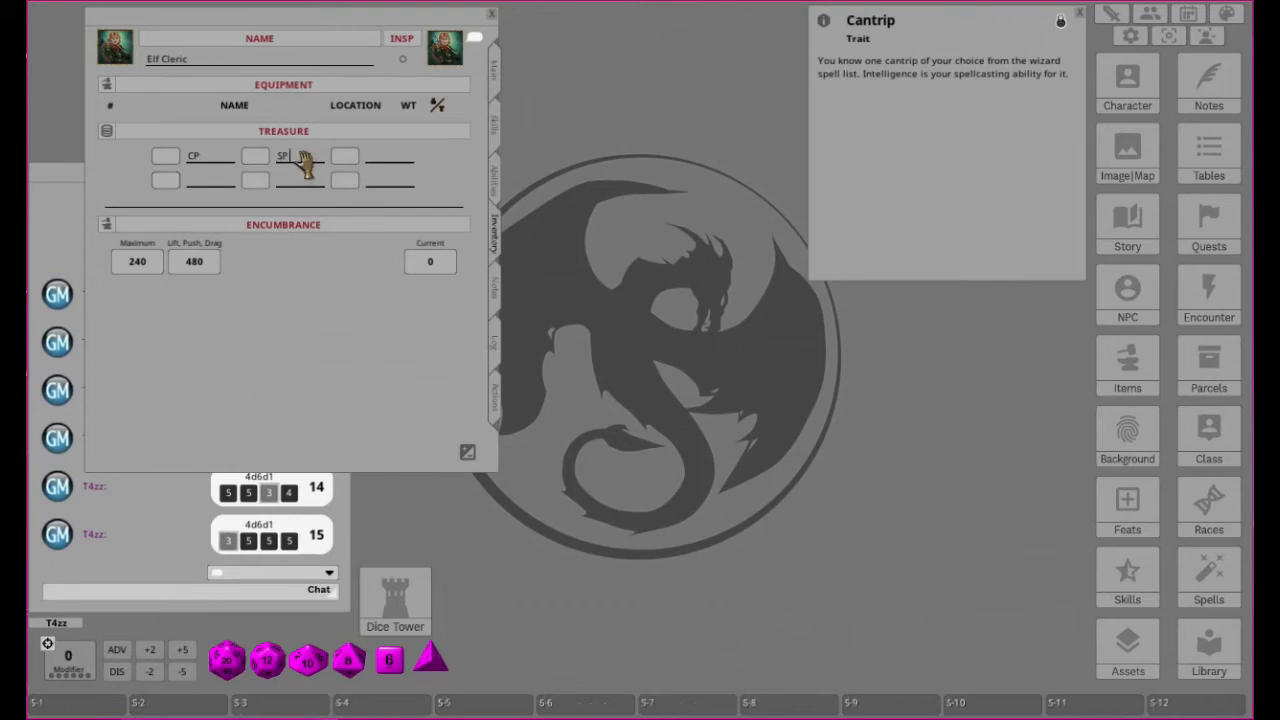
{"action": "key", "text": "shift"}
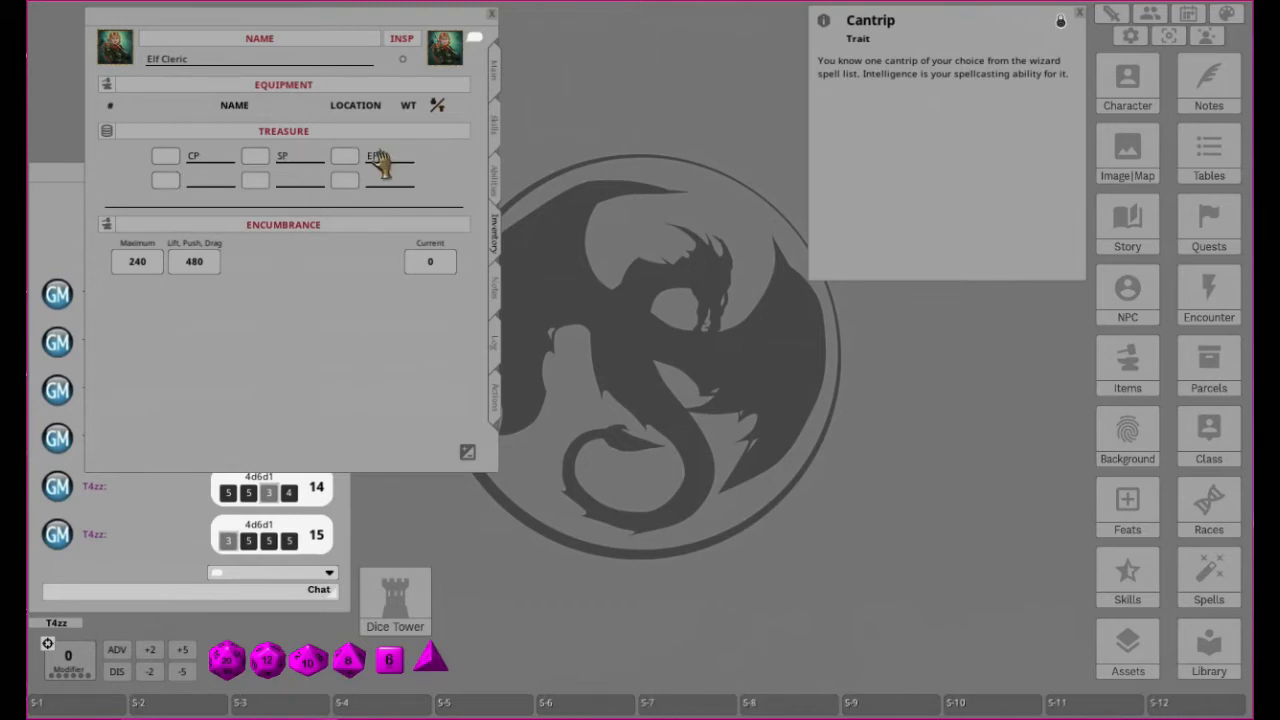
{"action": "left_click", "coordinate": [211, 184]}
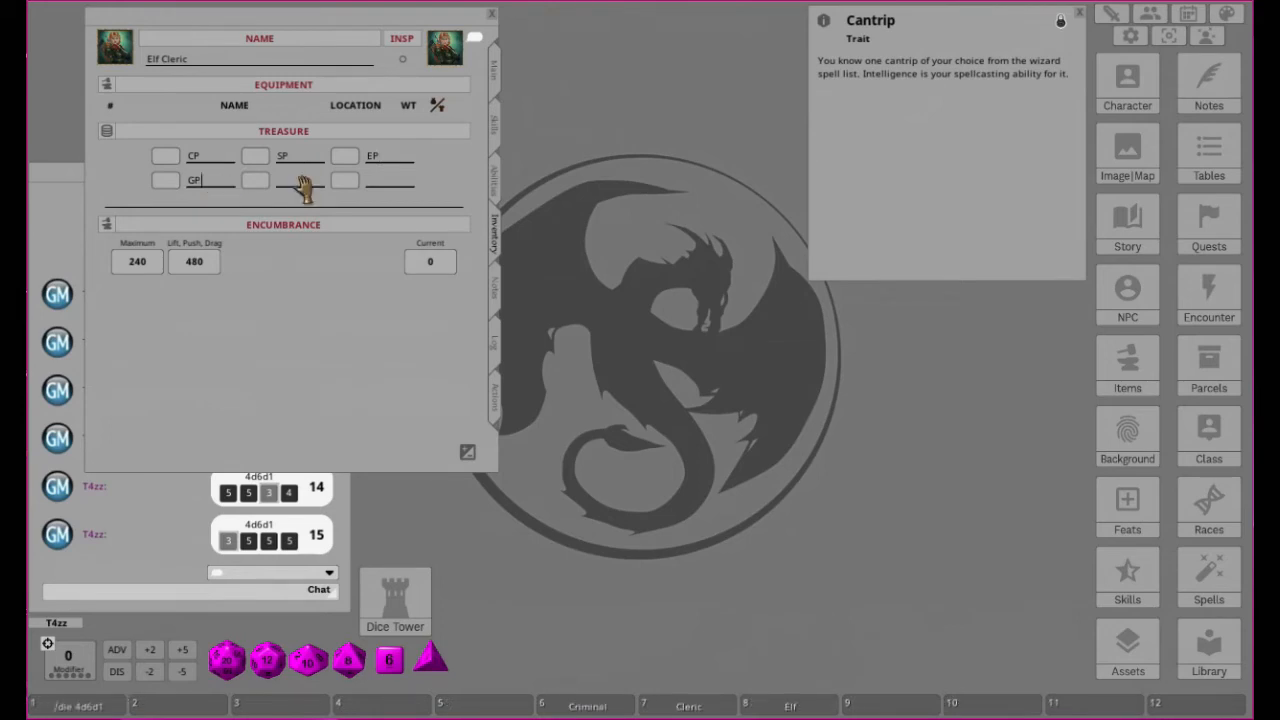
{"action": "type", "text": "PP"}
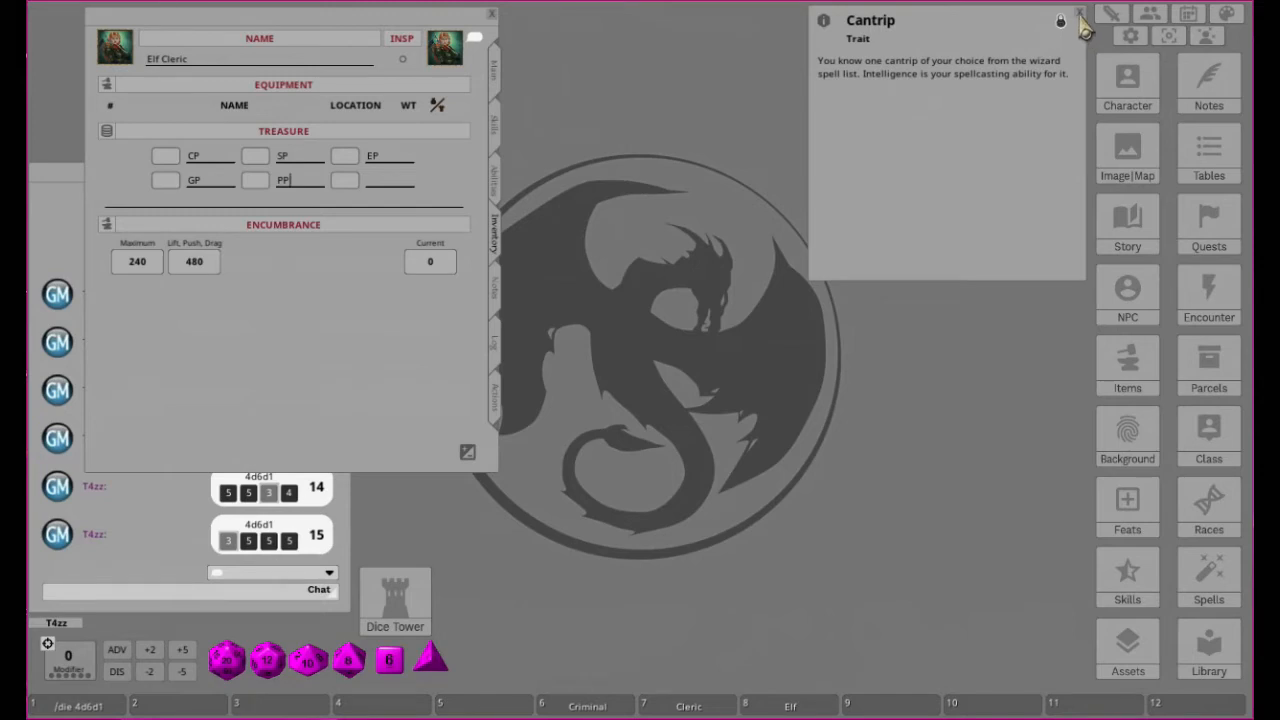
Open and enlarge the Criminal background record, review its equipment and characteristics, and open the linked Criminal Specialty table.
{"action": "left_click", "coordinate": [588, 707]}
{"action": "left_click_drag", "start_coordinate": [1048, 150], "coordinate": [776, 48]}
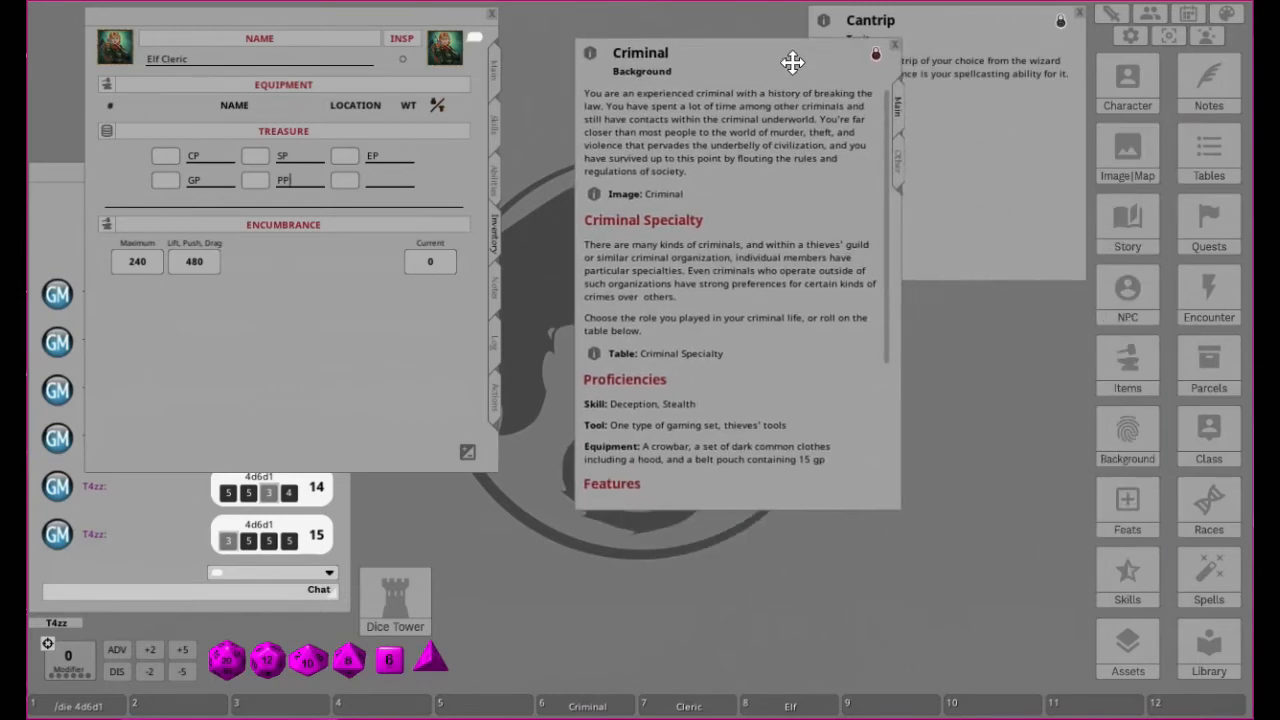
{"action": "left_click_drag", "start_coordinate": [939, 404], "coordinate": [1024, 388]}
{"action": "scroll", "coordinate": [855, 320], "scroll_direction": "down", "scroll_amount": 2}
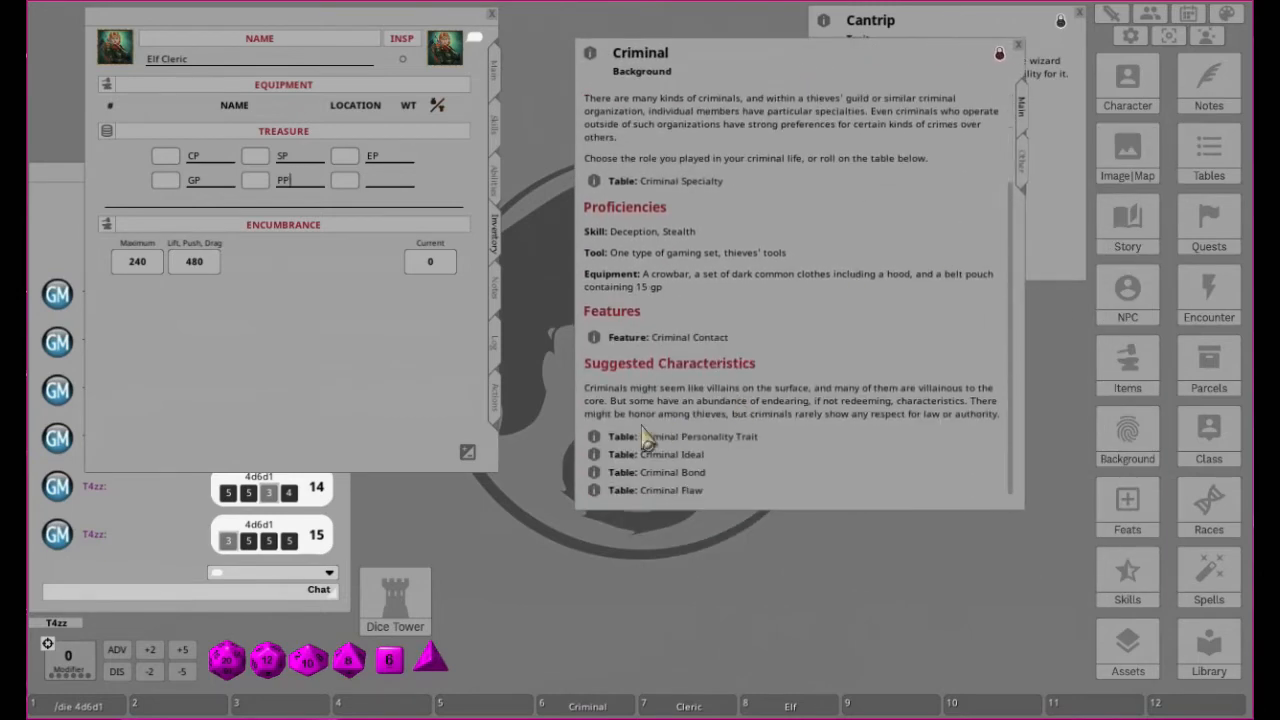
{"action": "left_click", "coordinate": [598, 182]}
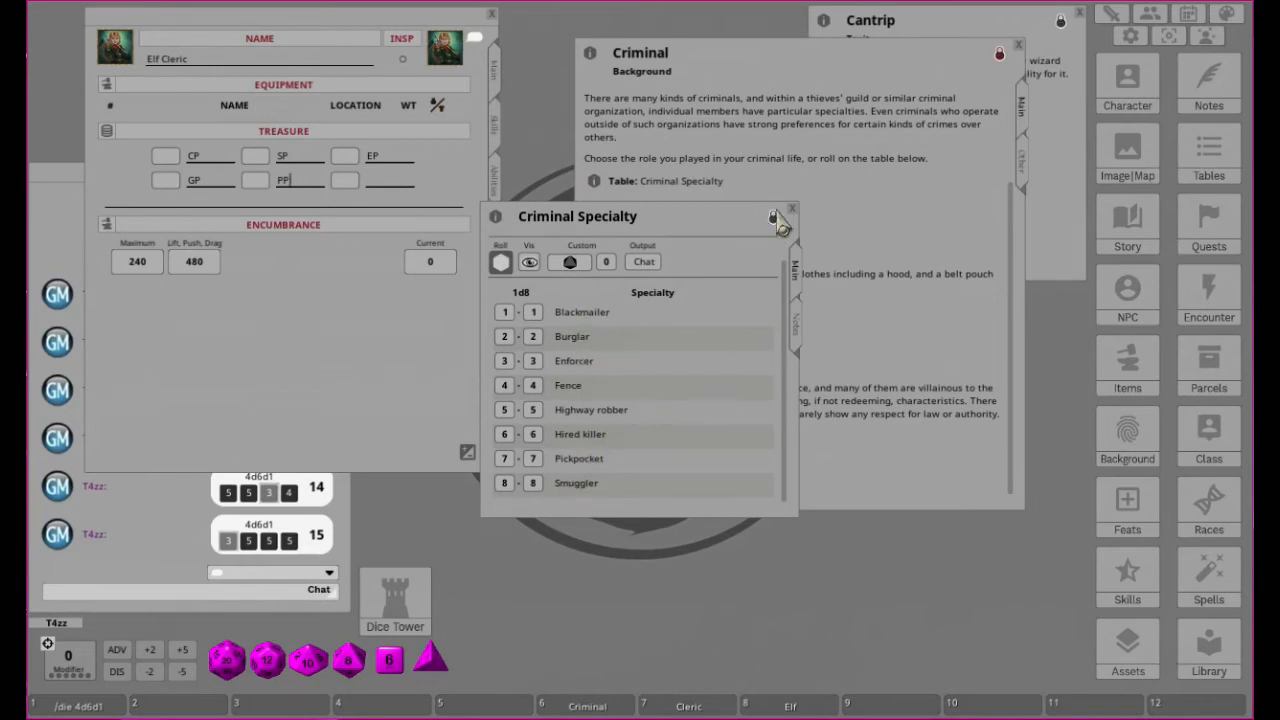
Close the Criminal Specialty table, search the item library for "crow" and add the DD PHB Deluxe Crowbar to the inventory.
{"action": "left_click", "coordinate": [792, 209]}
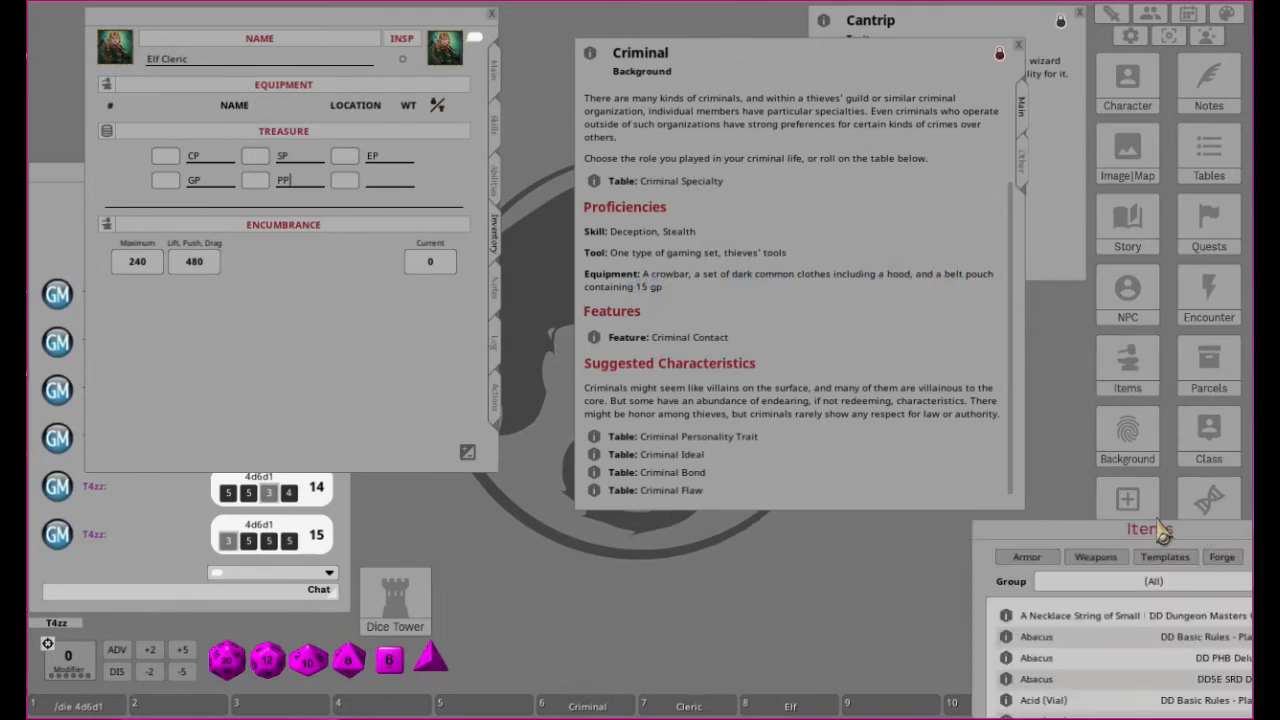
{"action": "left_click_drag", "start_coordinate": [1168, 540], "coordinate": [736, 258]}
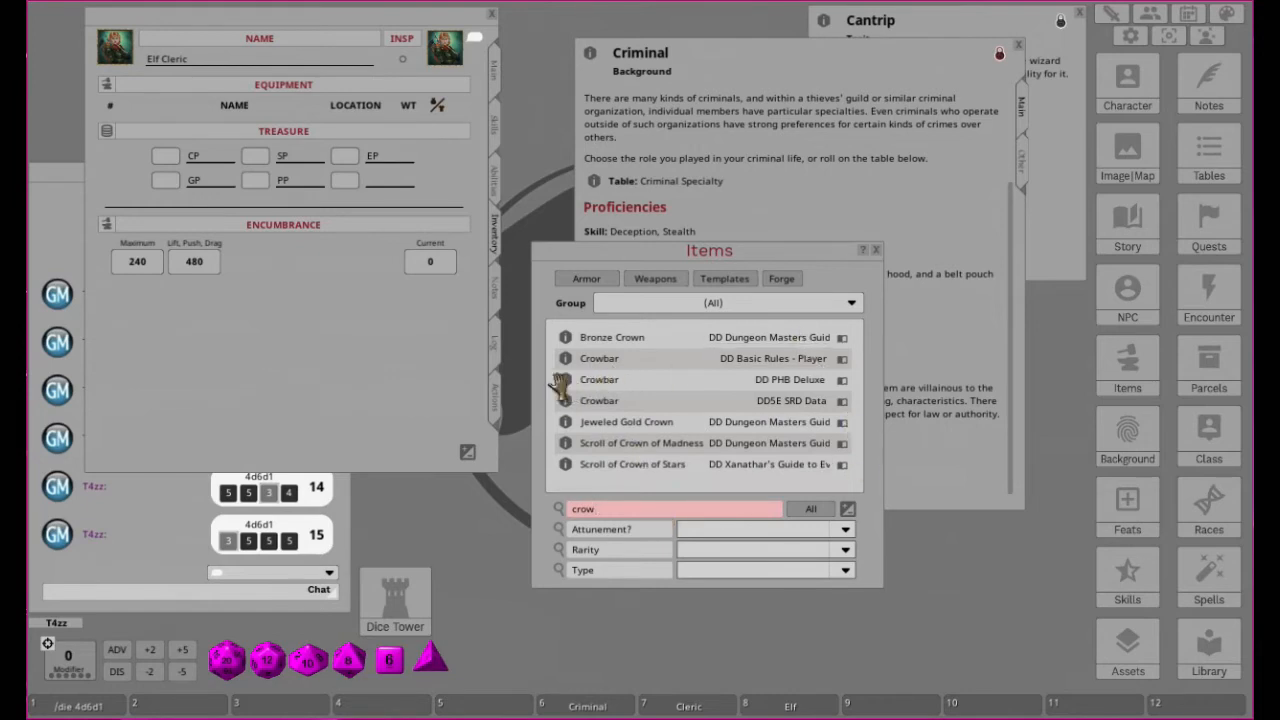
{"action": "left_click_drag", "start_coordinate": [560, 385], "coordinate": [247, 307]}
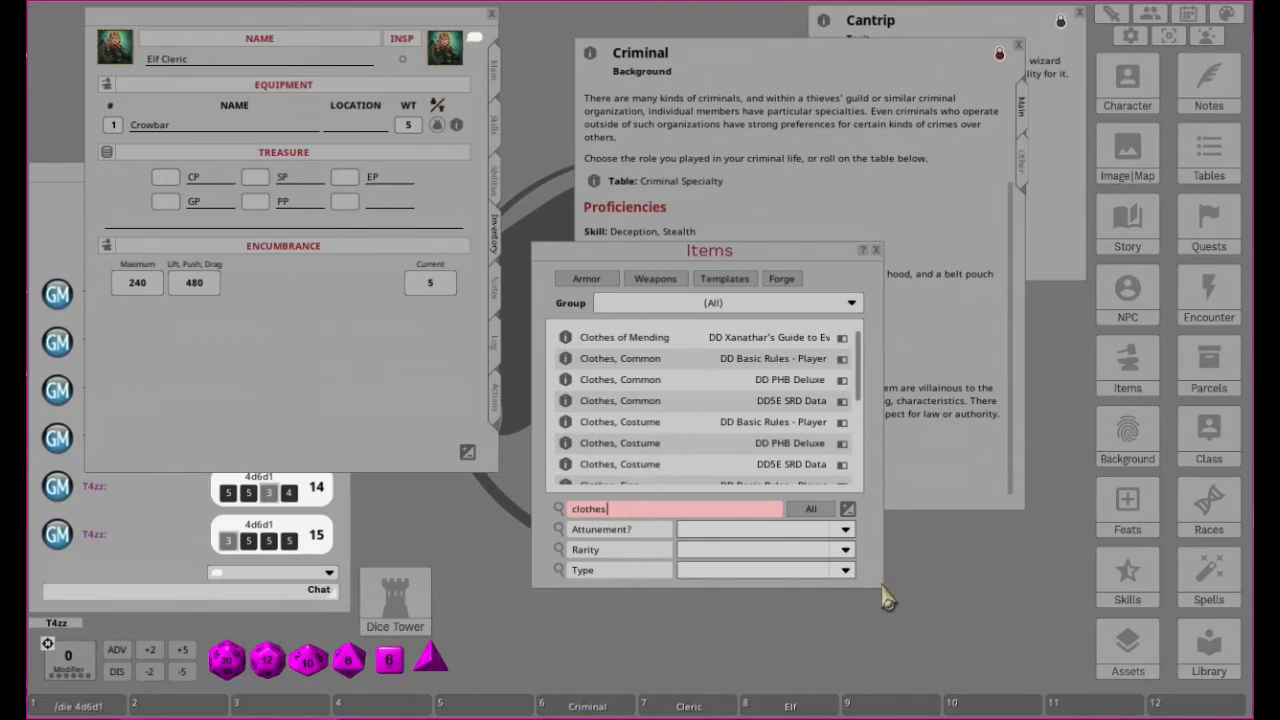
Search the items for "clothes", enlarge the list and add Clothes, Common from DD PHB Deluxe to the inventory.
{"action": "left_click_drag", "start_coordinate": [883, 595], "coordinate": [1100, 677]}
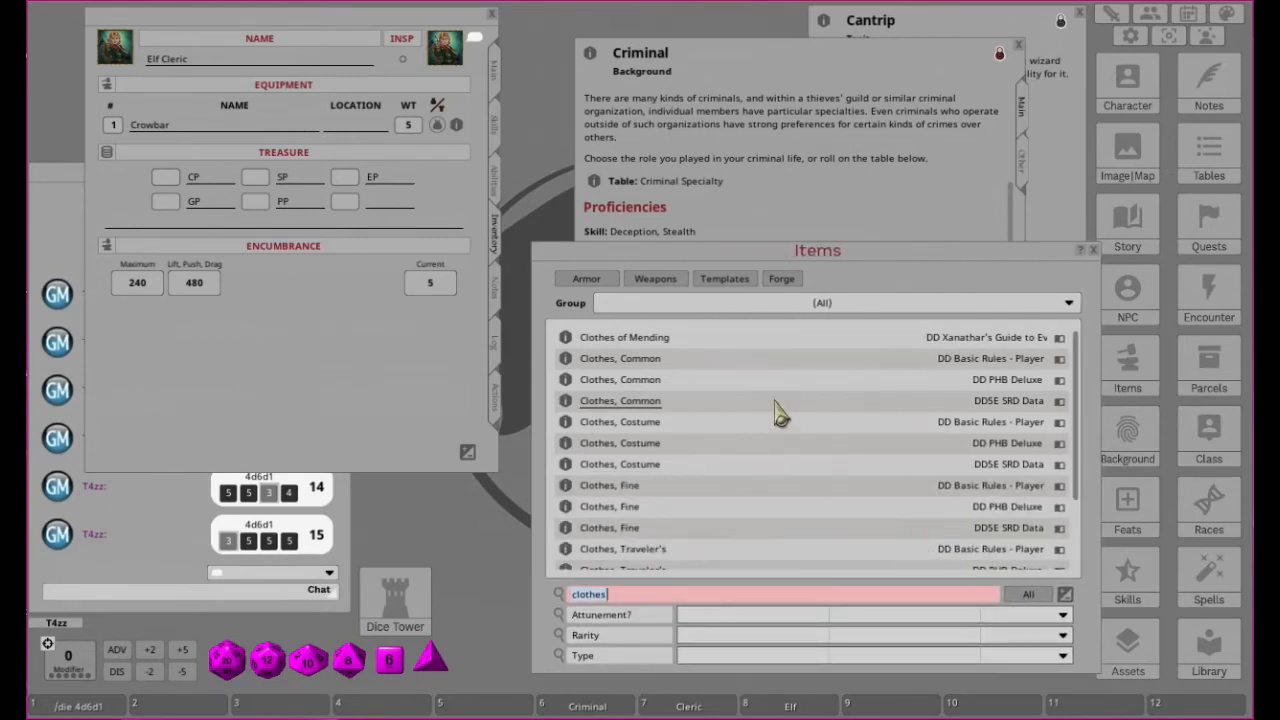
{"action": "scroll", "coordinate": [785, 420], "scroll_direction": "down", "scroll_amount": 3}
{"action": "scroll", "coordinate": [810, 450], "scroll_direction": "up", "scroll_amount": 2}
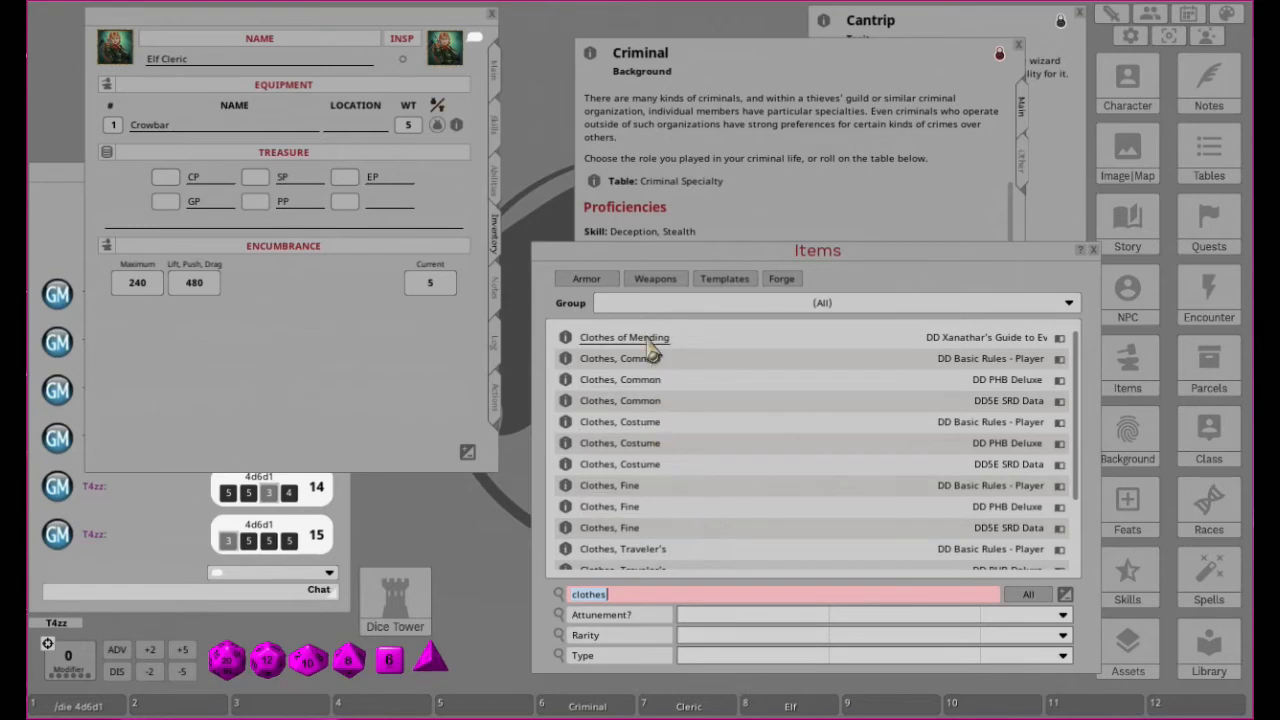
{"action": "scroll", "coordinate": [680, 474], "scroll_direction": "down", "scroll_amount": 3}
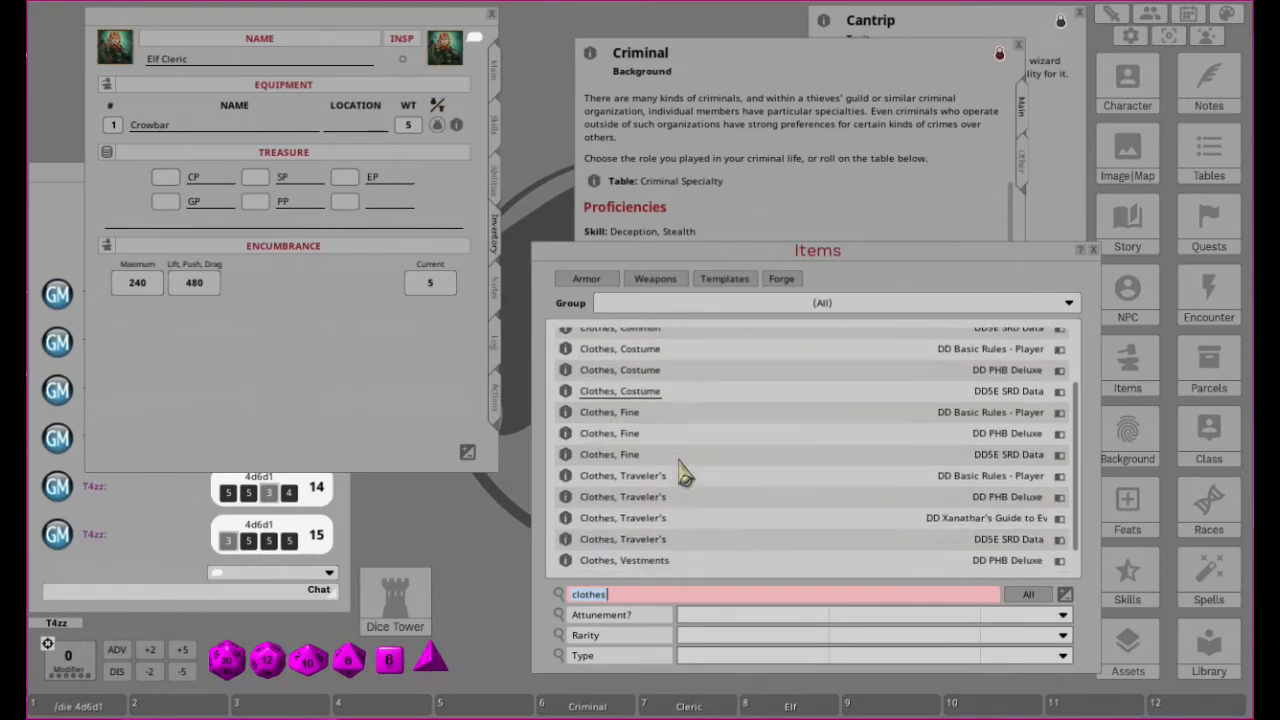
{"action": "scroll", "coordinate": [680, 474], "scroll_direction": "up", "scroll_amount": 3}
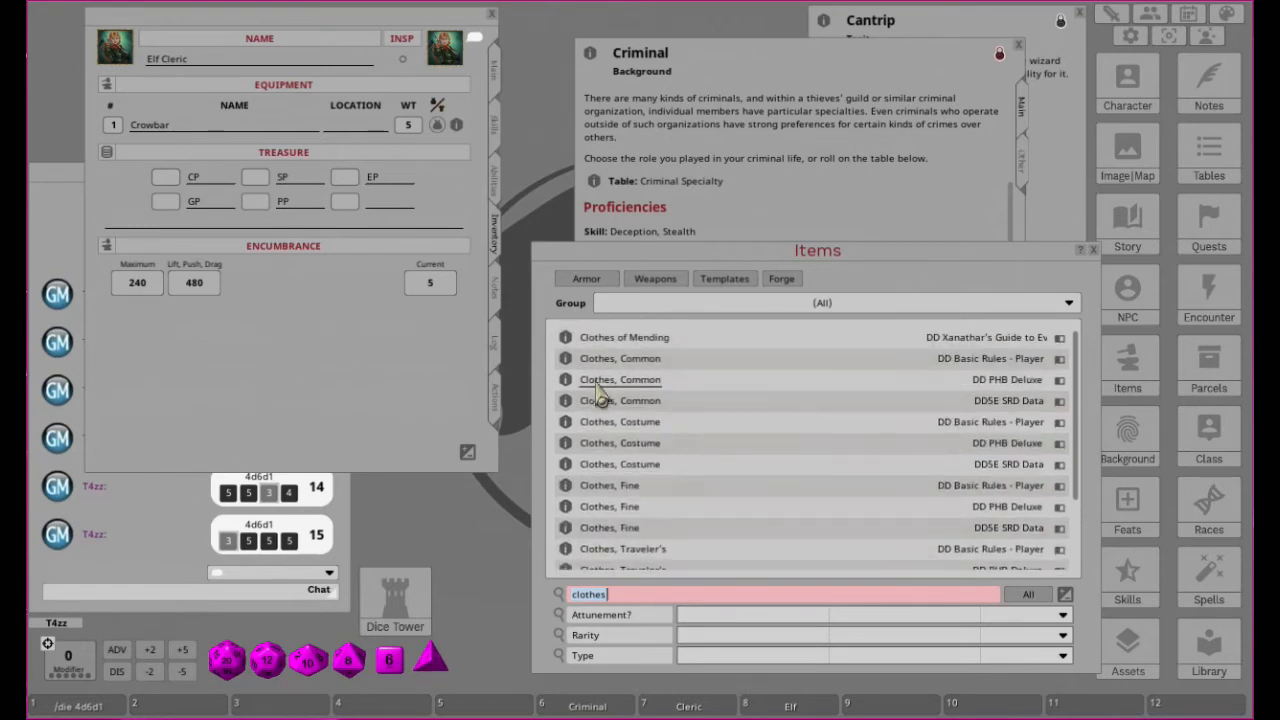
{"action": "left_click_drag", "start_coordinate": [568, 387], "coordinate": [353, 158]}
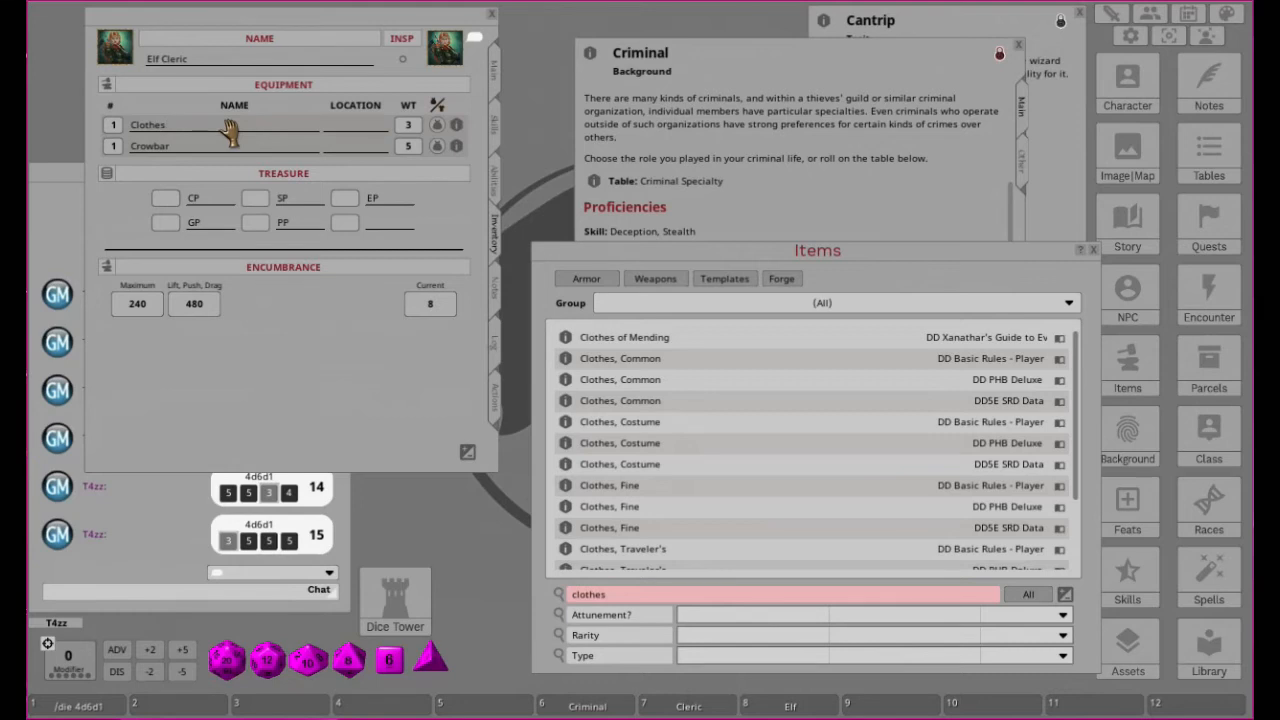
Rename the common clothes in the equipment list as "Dark Clothes /w Hood".
{"action": "type", "text": "Dar"}
{"action": "type", "text": "C"}
{"action": "type", "text": "Hood"}
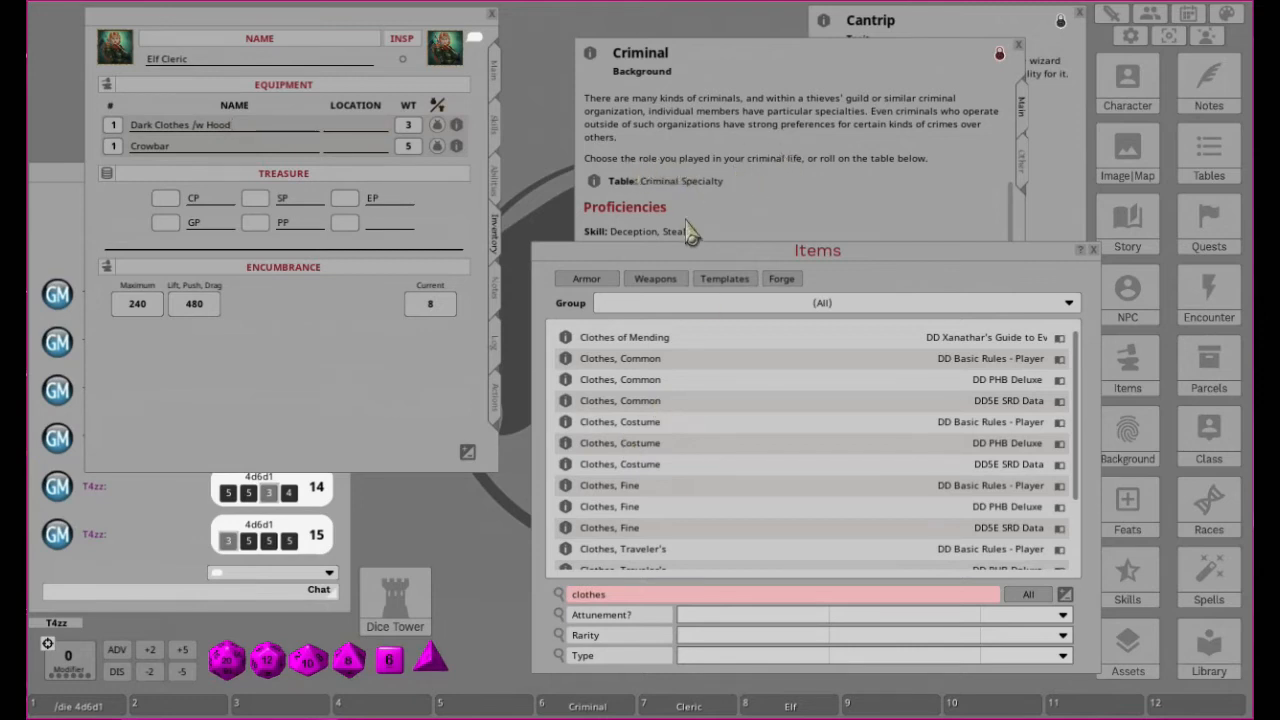
Search the items for "pouch", add the DD PHB Deluxe Pouch to the inventory and set GP to 15.
{"action": "left_click", "coordinate": [820, 62]}
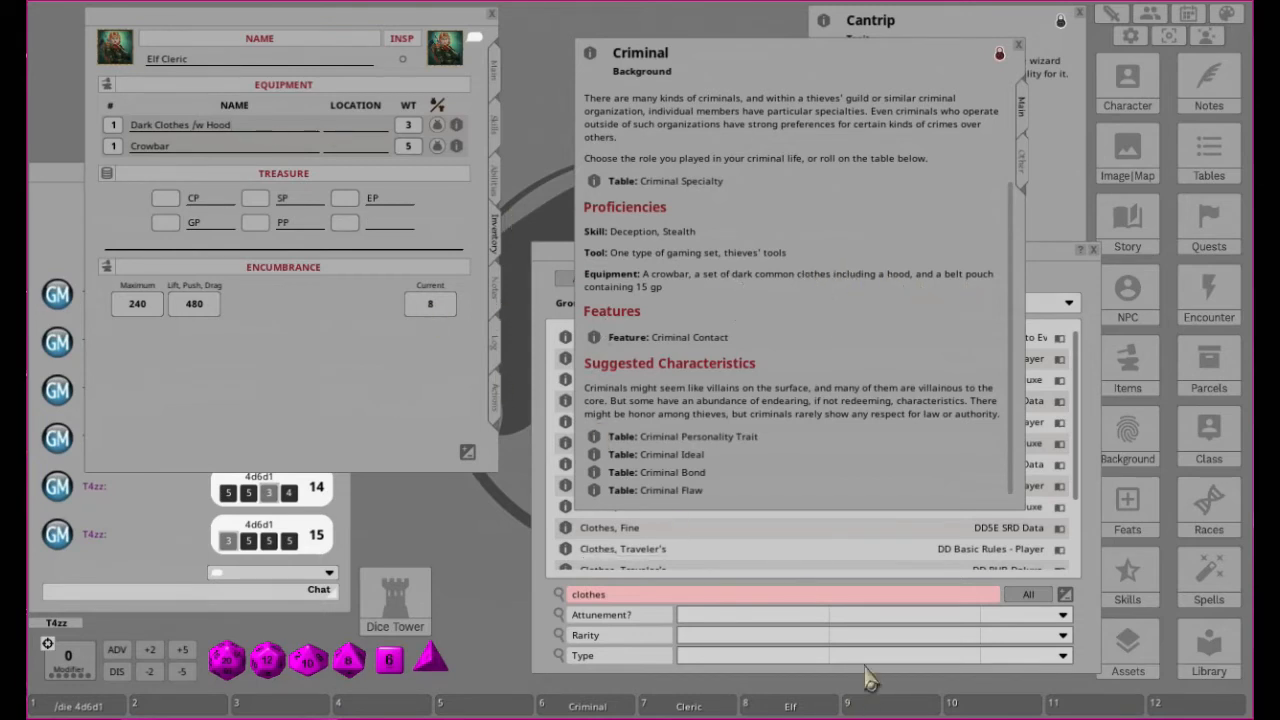
{"action": "left_click", "coordinate": [548, 614]}
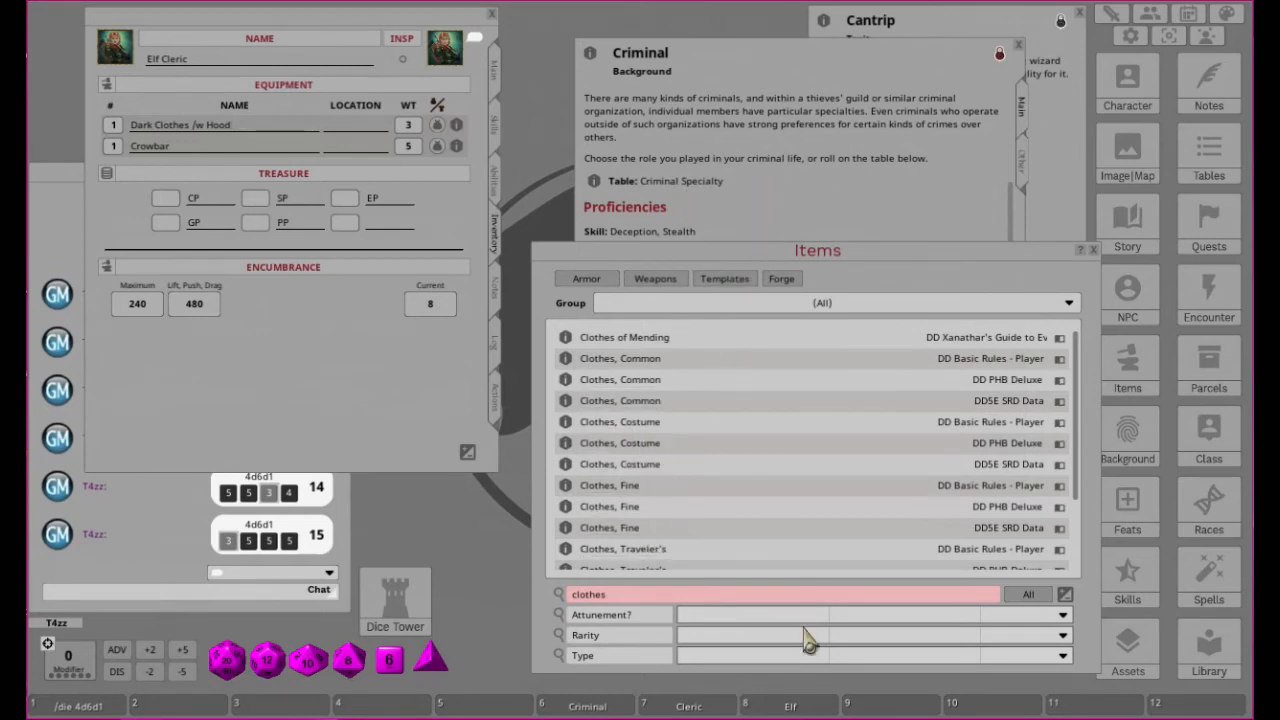
{"action": "left_click_drag", "start_coordinate": [798, 673], "coordinate": [805, 586]}
{"action": "left_click_drag", "start_coordinate": [877, 257], "coordinate": [878, 329]}
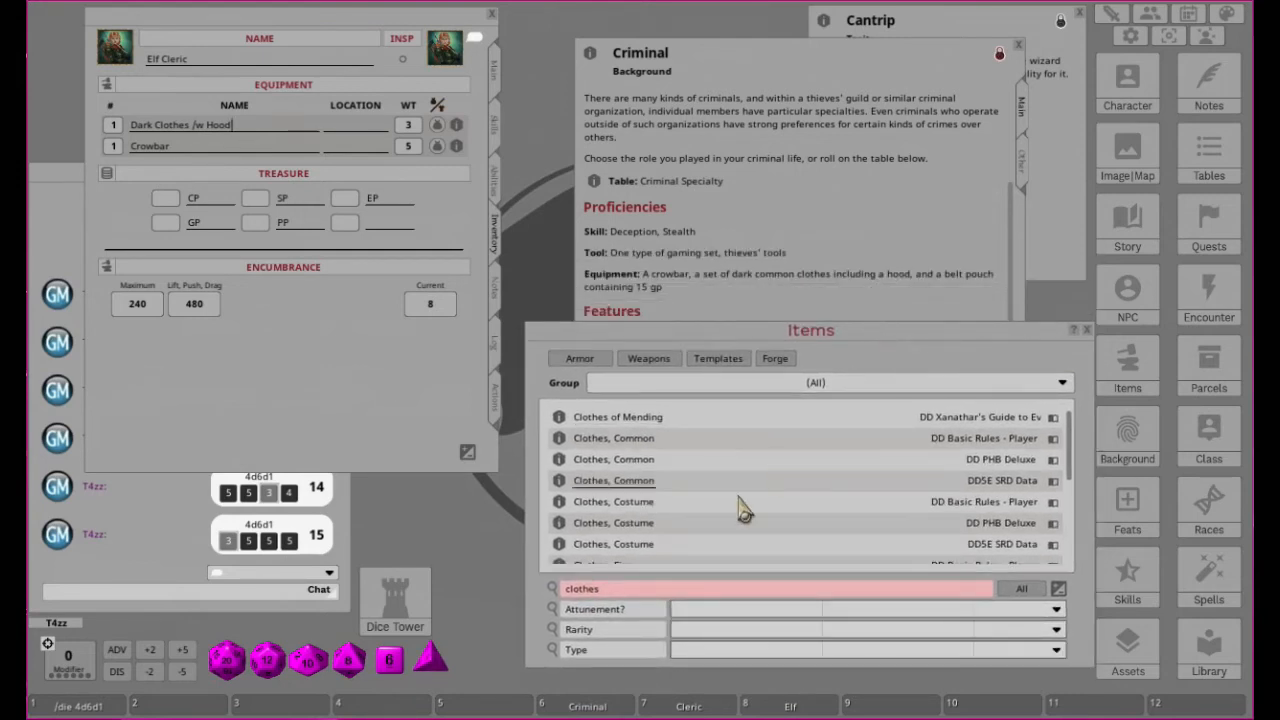
{"action": "left_click", "coordinate": [648, 593]}
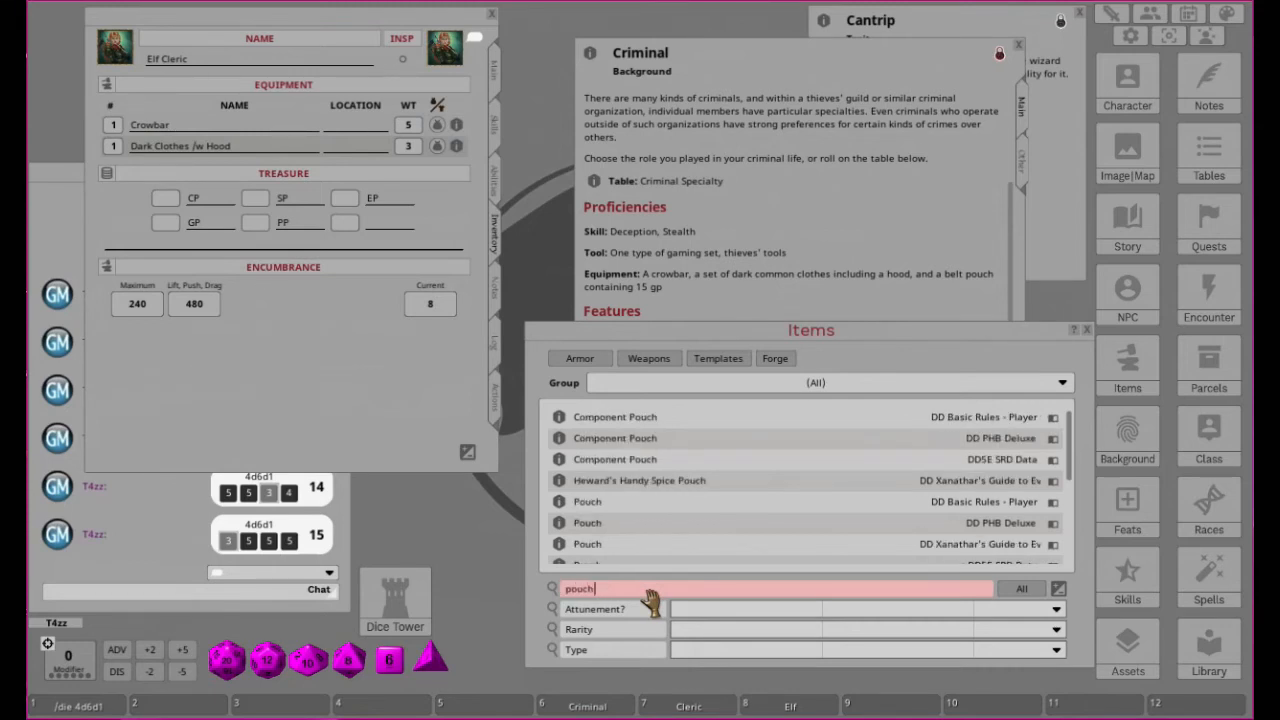
{"action": "left_click_drag", "start_coordinate": [563, 523], "coordinate": [156, 420]}
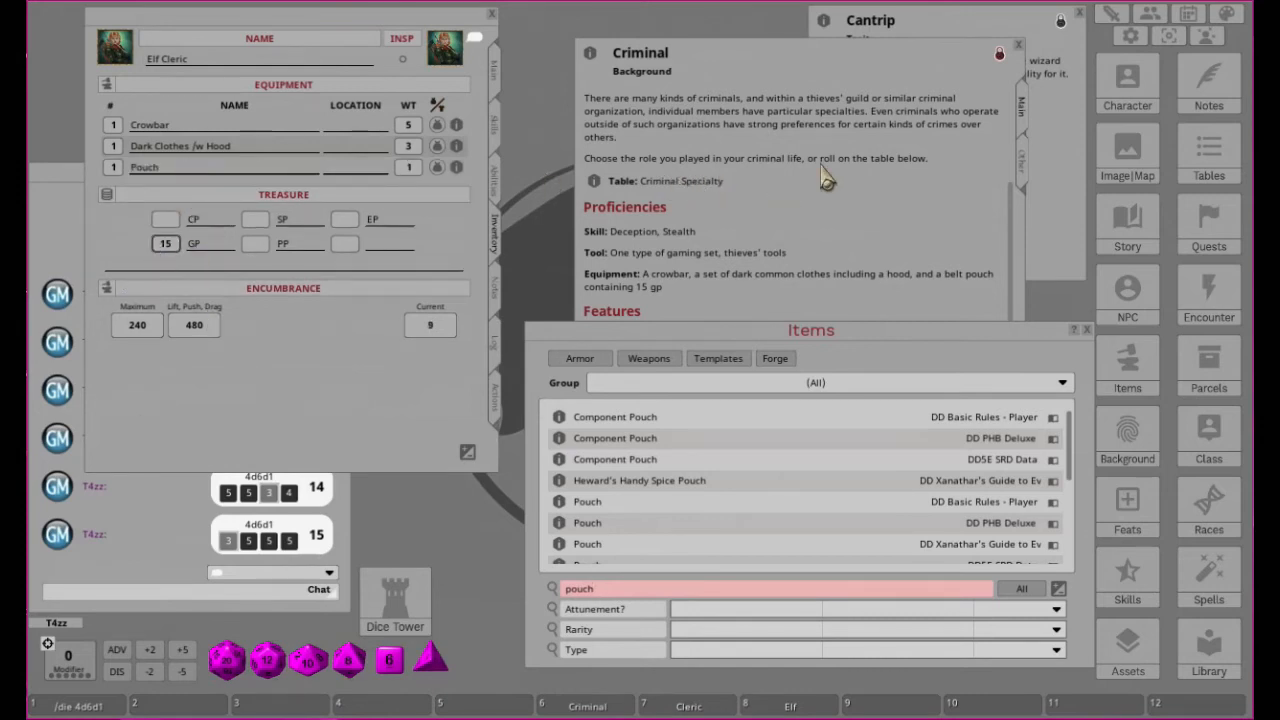
Close the Criminal background record, open the Cleric class record and look through its class tables.
{"action": "left_click", "coordinate": [855, 62]}
{"action": "left_click", "coordinate": [1018, 47]}
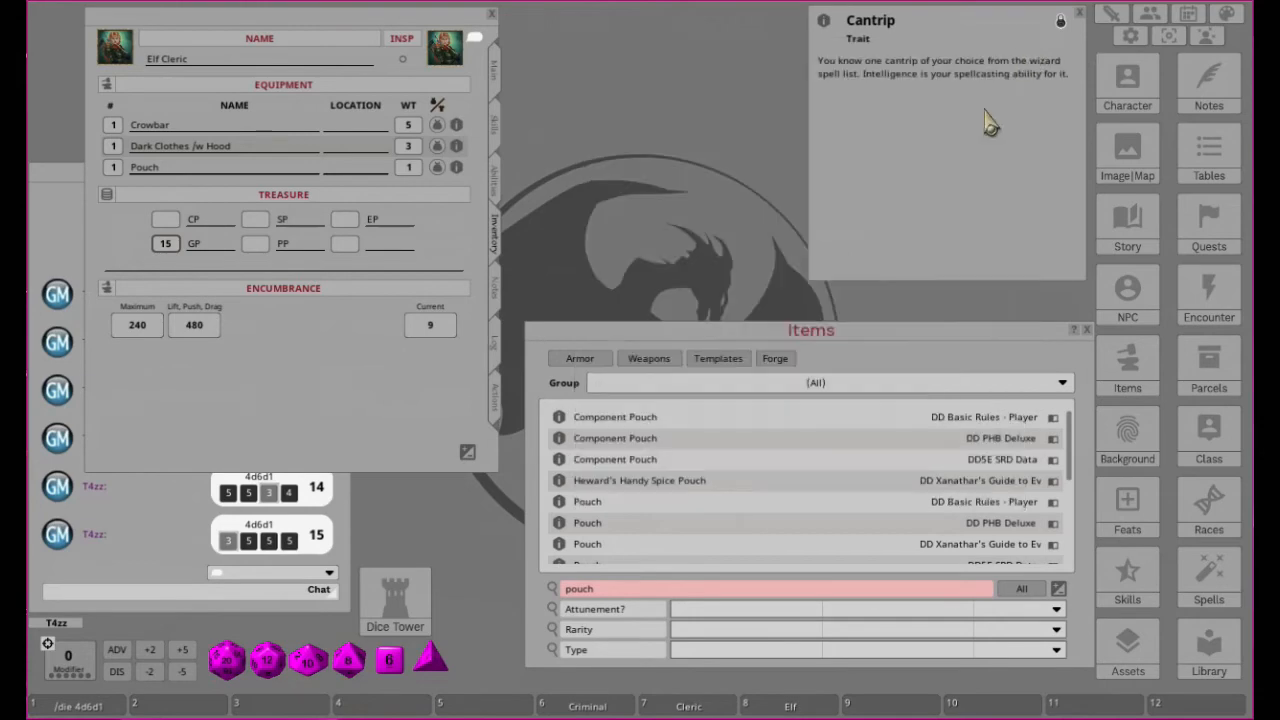
{"action": "left_click", "coordinate": [688, 706]}
{"action": "mouse_move", "coordinate": [760, 50]}
{"action": "left_mouse_down"}
{"action": "mouse_move", "coordinate": [748, 45]}
{"action": "mouse_move", "coordinate": [757, 34]}
{"action": "left_mouse_up"}
{"action": "scroll", "coordinate": [835, 205], "scroll_direction": "down", "scroll_amount": 15}
{"action": "scroll", "coordinate": [835, 205], "scroll_direction": "down", "scroll_amount": 15}
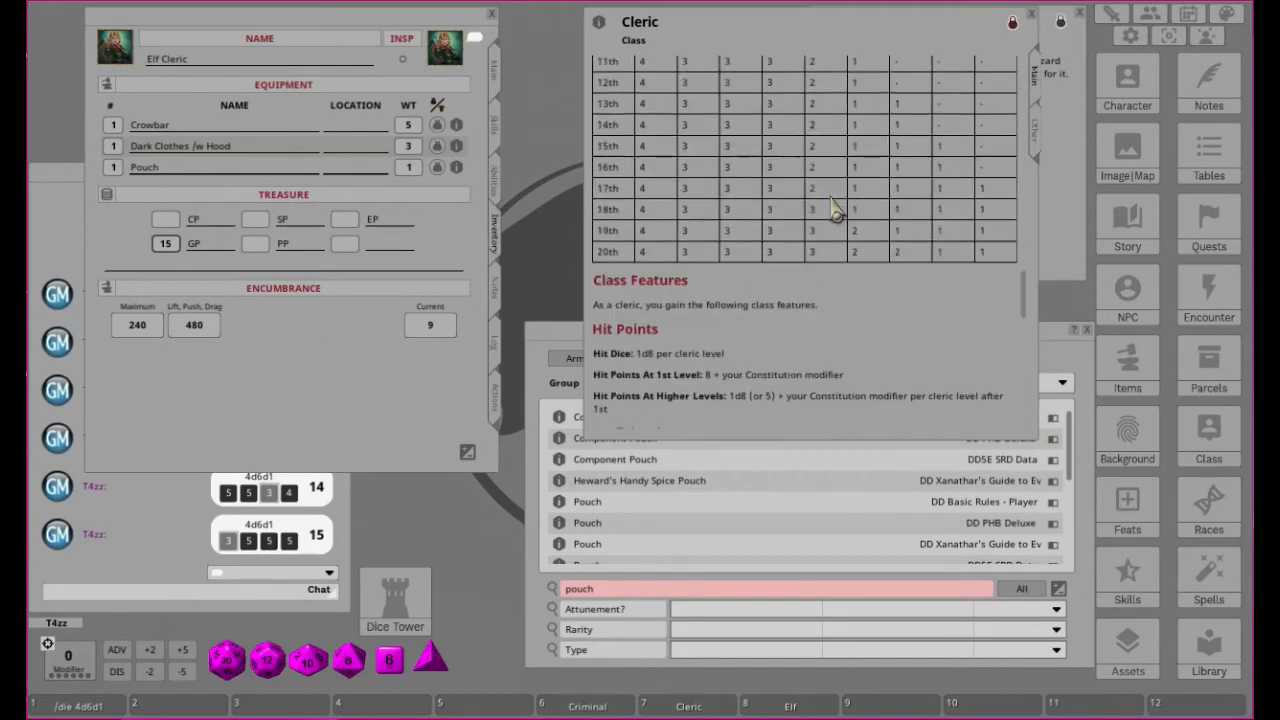
Check the character's main statistics and actions, and read the starting equipment choices in the Cleric class record.
{"action": "left_click", "coordinate": [494, 68]}
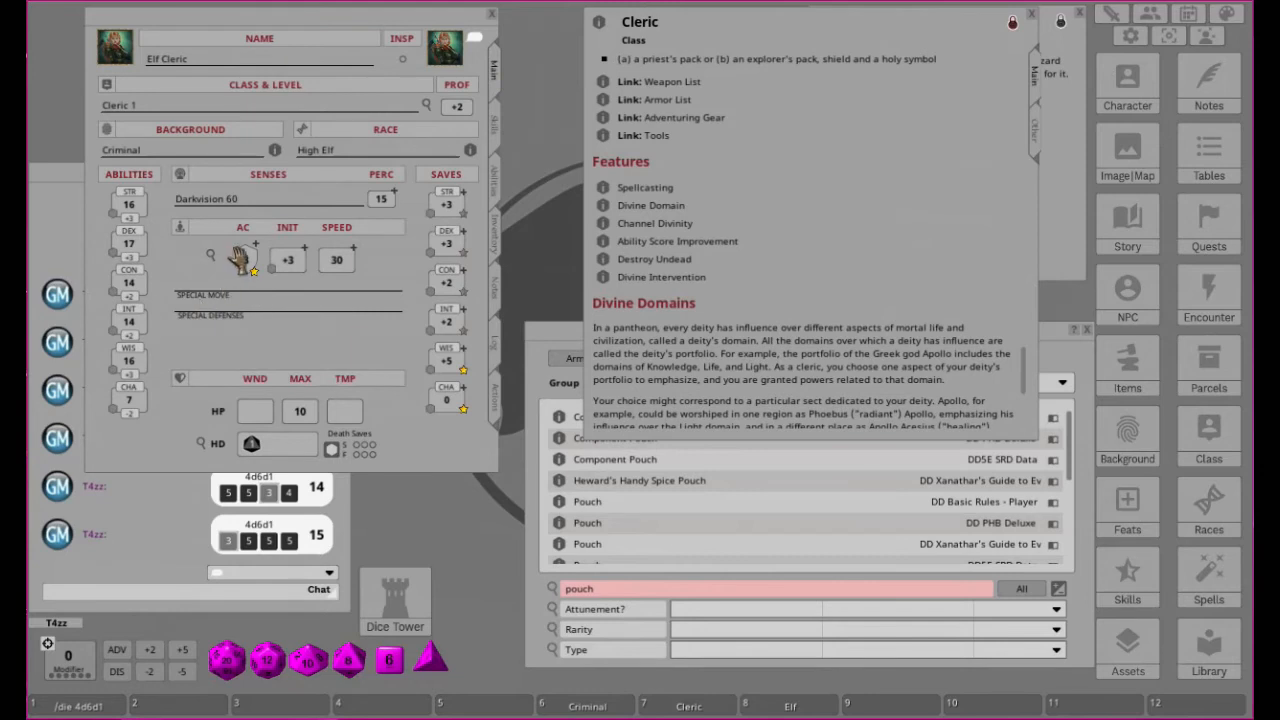
{"action": "left_click", "coordinate": [494, 392]}
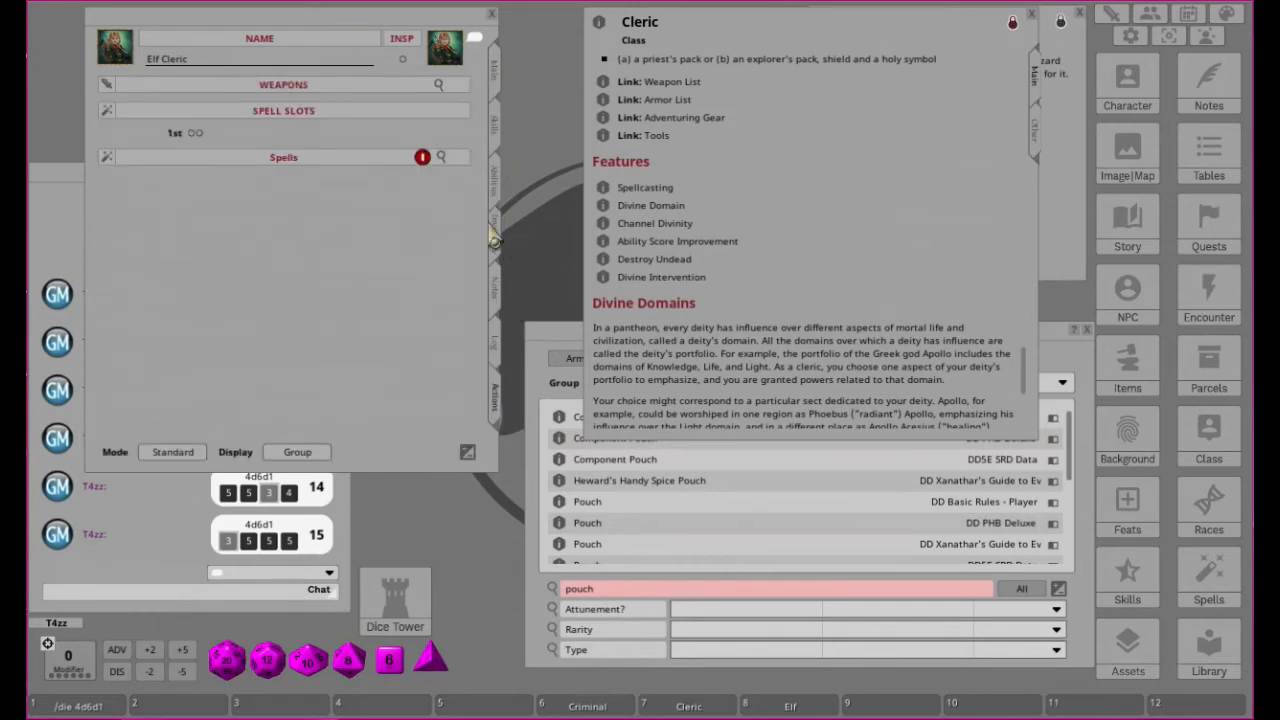
{"action": "scroll", "coordinate": [730, 170], "scroll_direction": "up", "scroll_amount": 2}
{"action": "scroll", "coordinate": [733, 172], "scroll_direction": "up", "scroll_amount": 3}
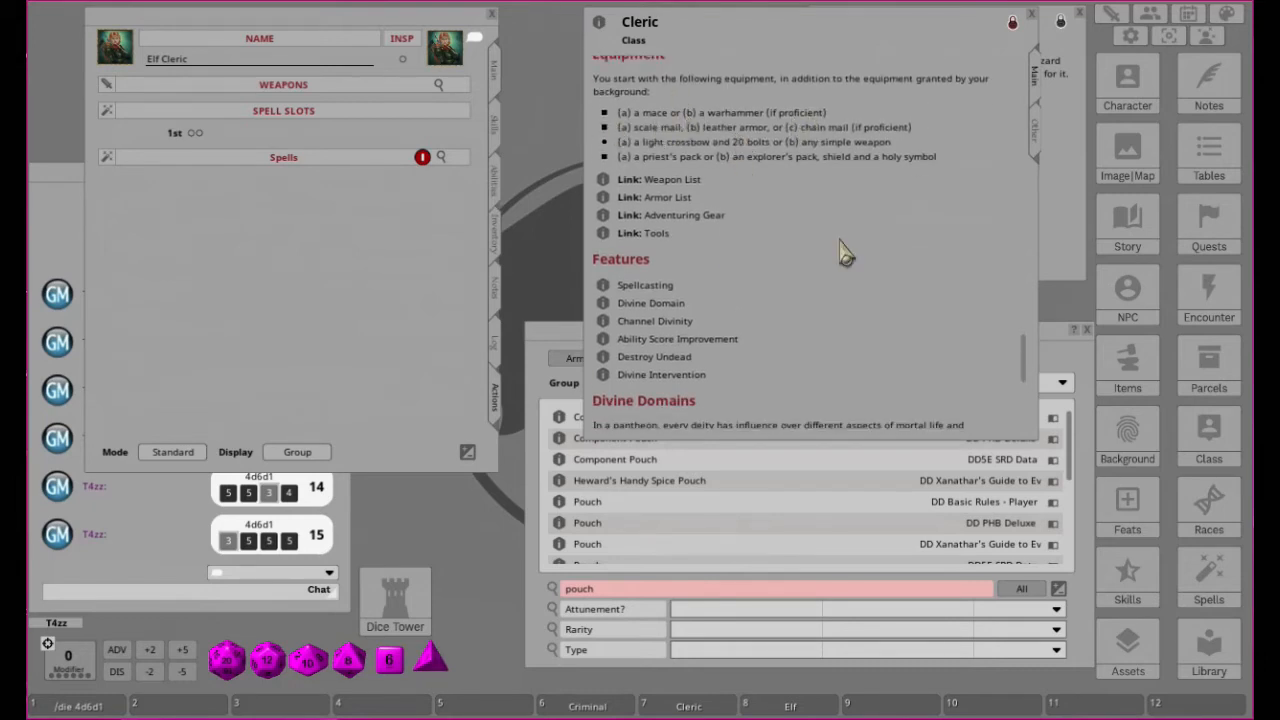
{"action": "left_click", "coordinate": [565, 348]}
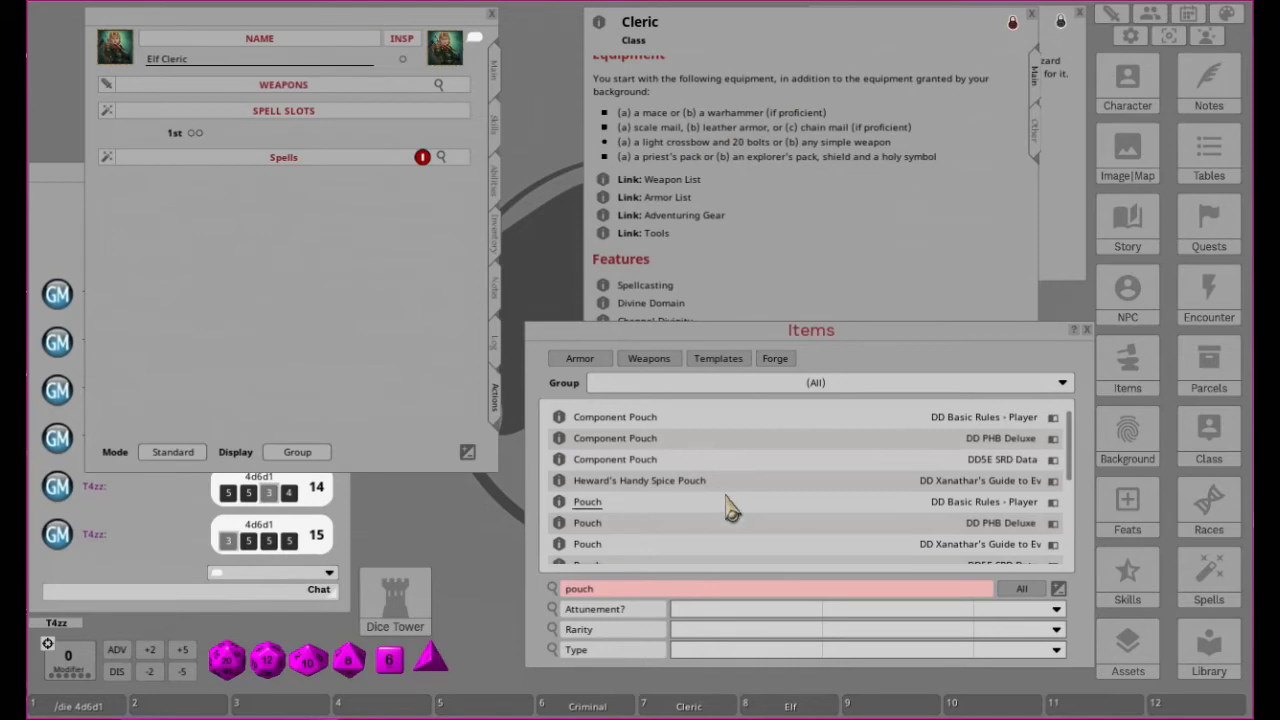
{"action": "scroll", "coordinate": [690, 270], "scroll_direction": "down", "scroll_amount": 3}
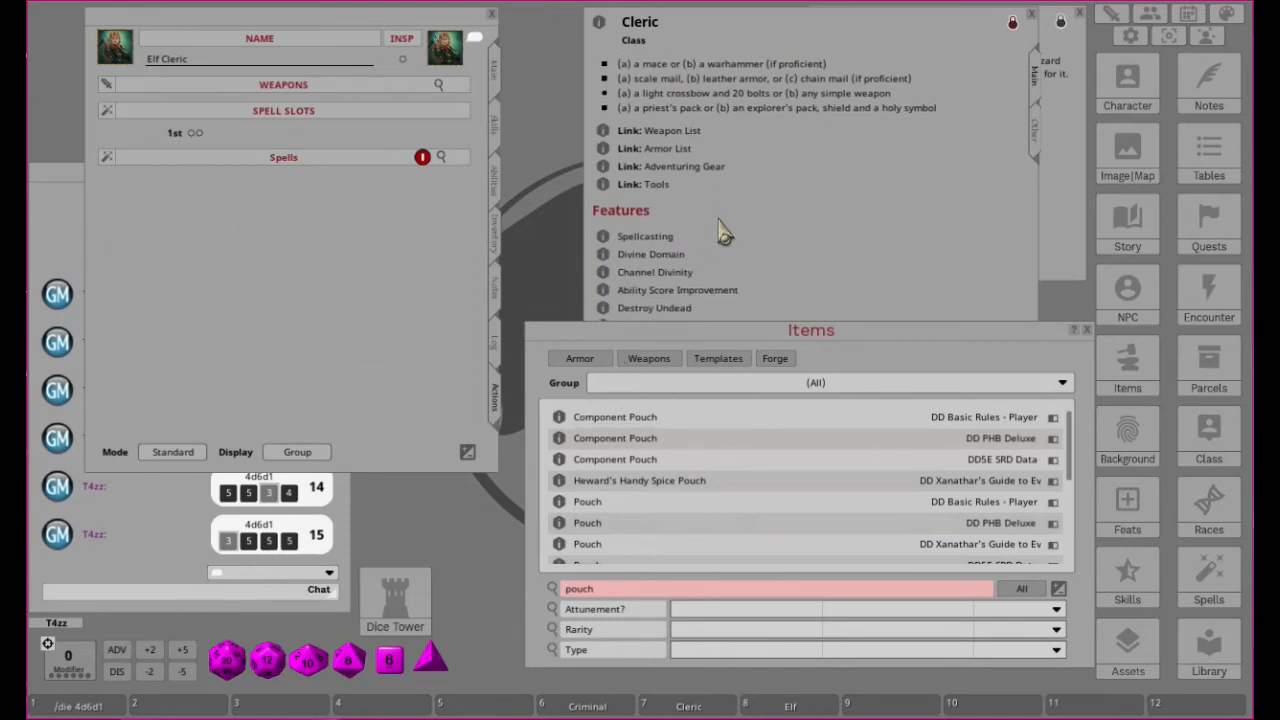
{"action": "scroll", "coordinate": [695, 232], "scroll_direction": "up", "scroll_amount": 5}
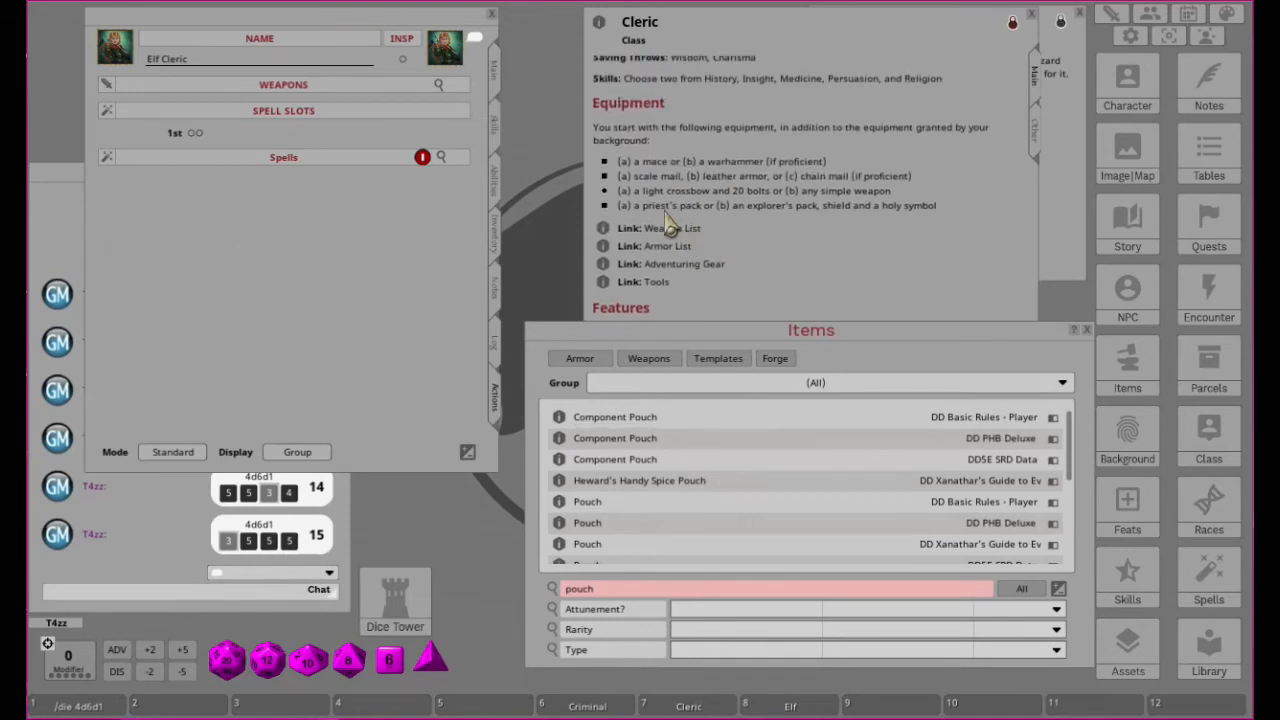
Open the weapon list linked from the Cleric's equipment and compare the simple and martial weapons, including the mace and warhammer.
{"action": "left_click", "coordinate": [602, 228]}
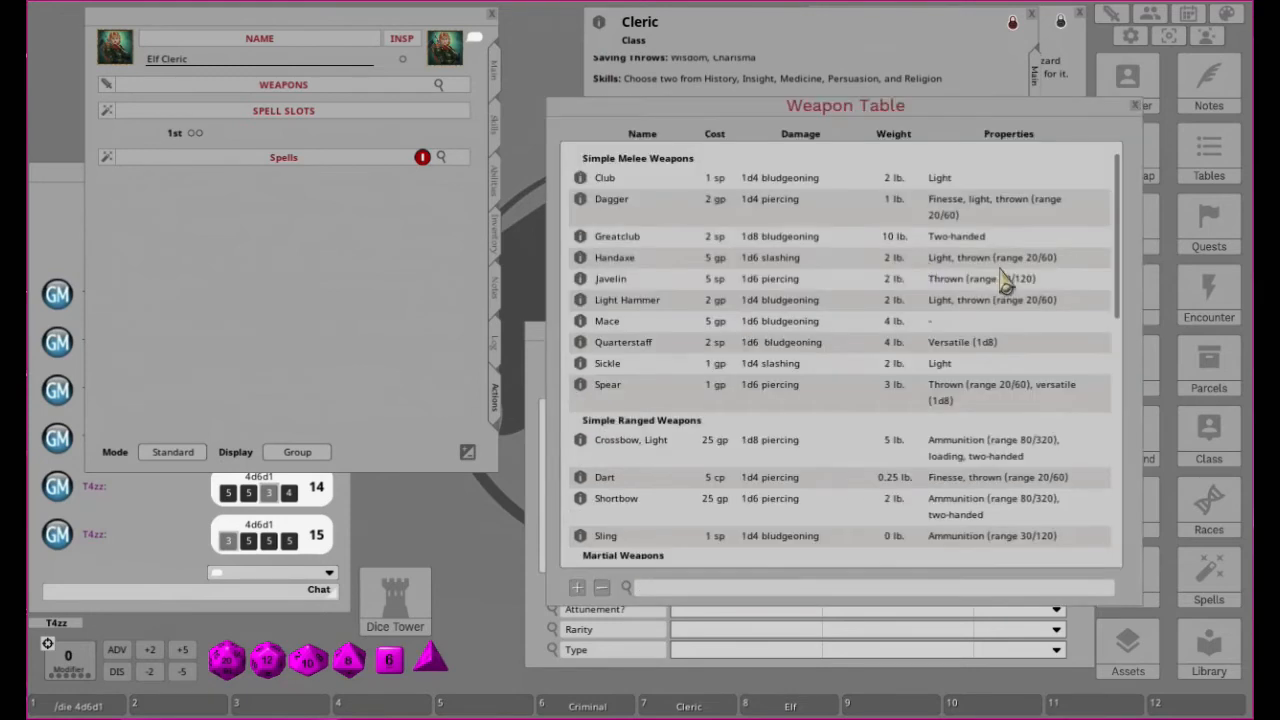
{"action": "scroll", "coordinate": [688, 240], "scroll_direction": "down", "scroll_amount": 1}
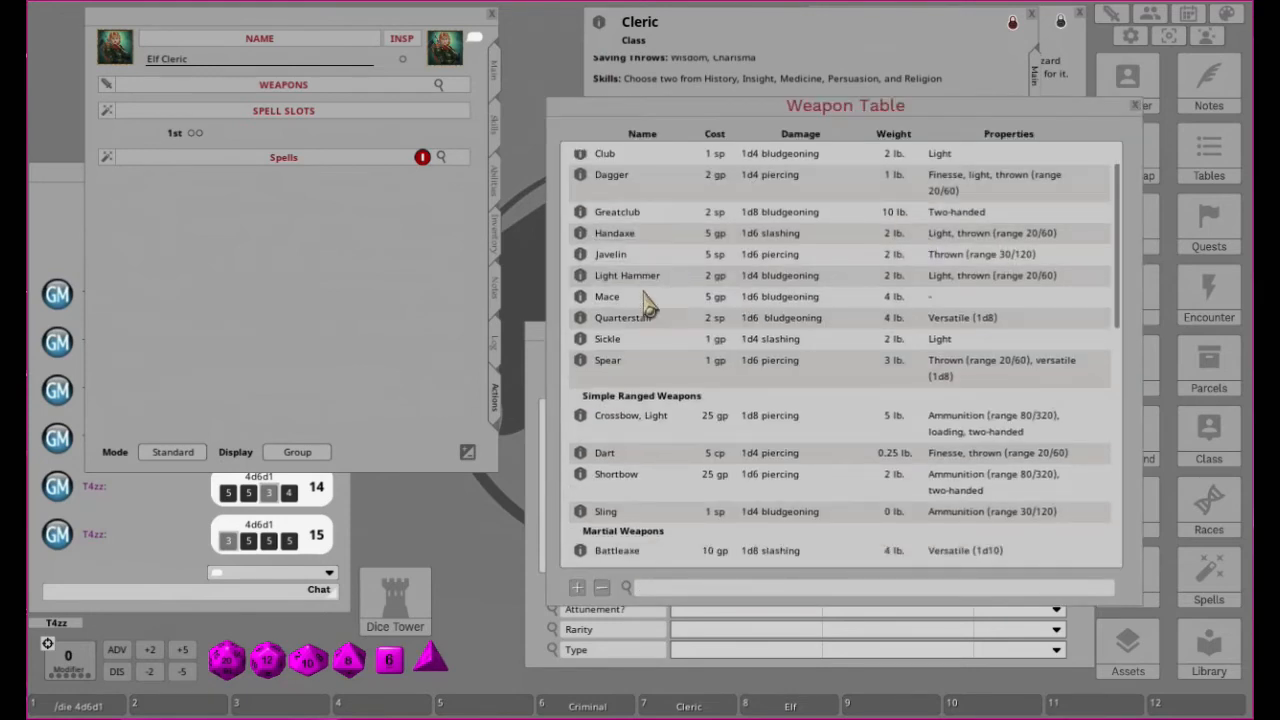
{"action": "scroll", "coordinate": [664, 280], "scroll_direction": "down", "scroll_amount": 4}
{"action": "scroll", "coordinate": [666, 288], "scroll_direction": "up", "scroll_amount": 5}
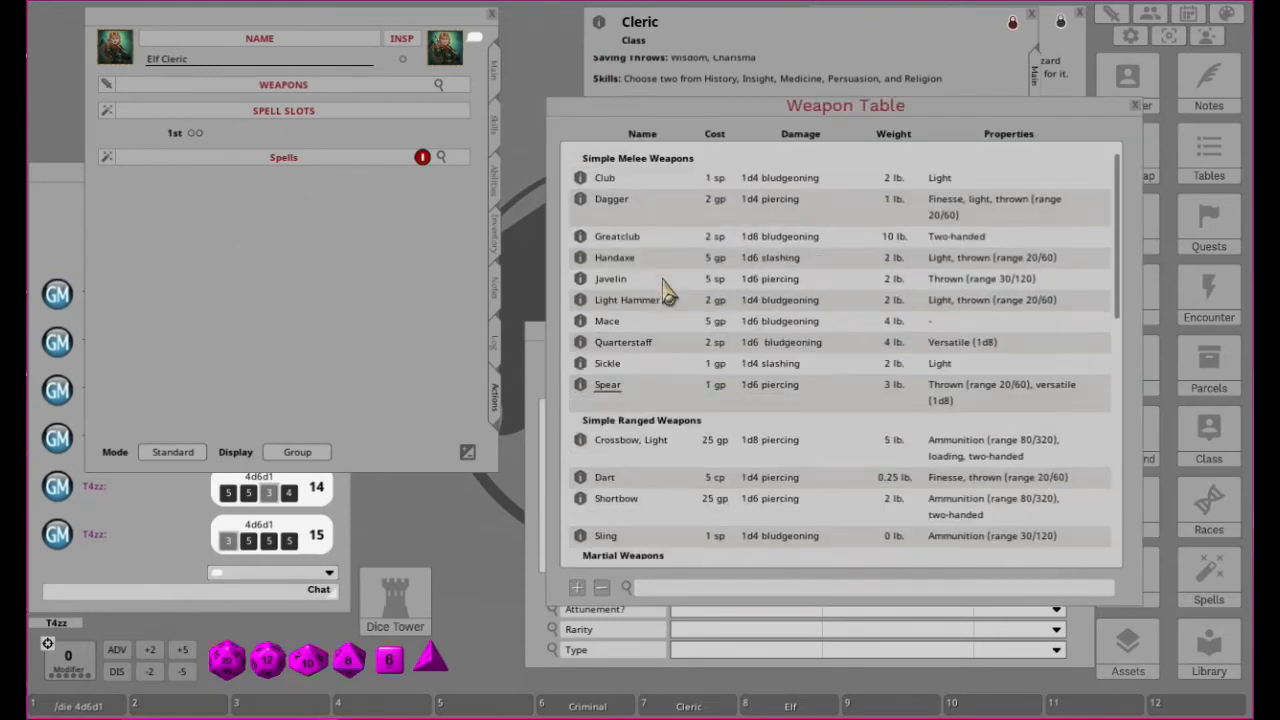
{"action": "scroll", "coordinate": [610, 398], "scroll_direction": "down", "scroll_amount": 10}
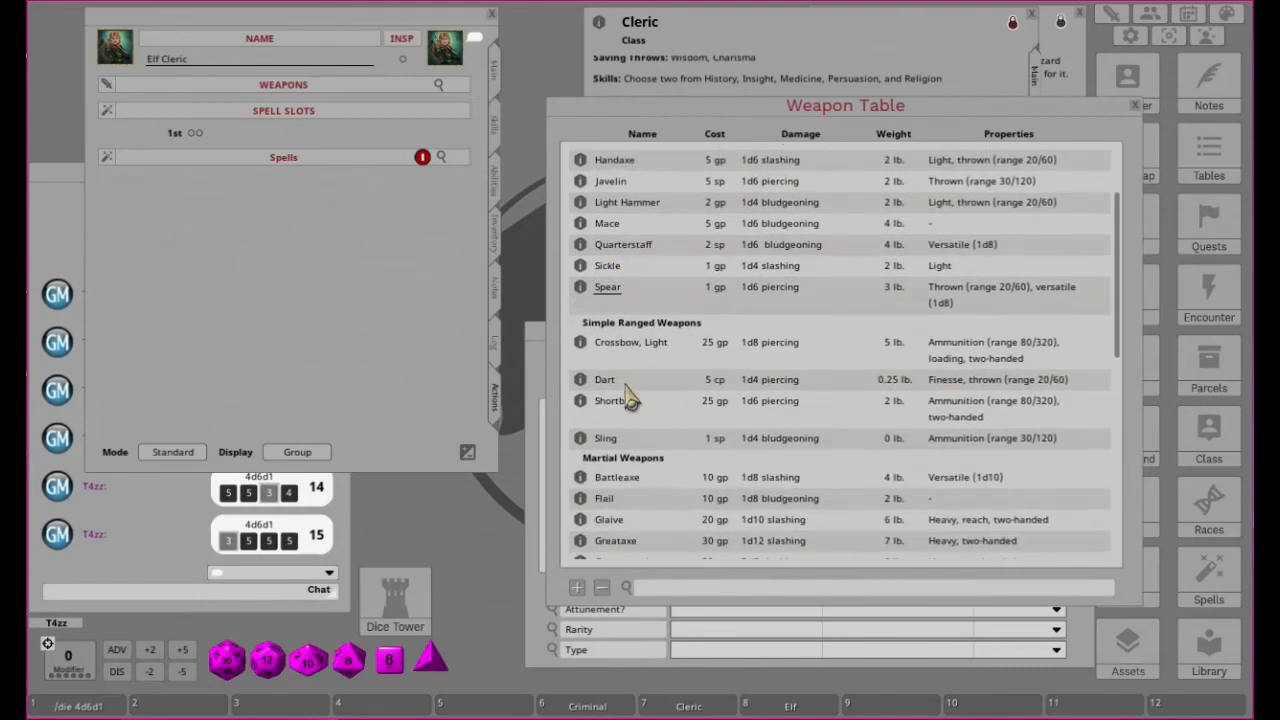
{"action": "scroll", "coordinate": [632, 398], "scroll_direction": "down", "scroll_amount": 4}
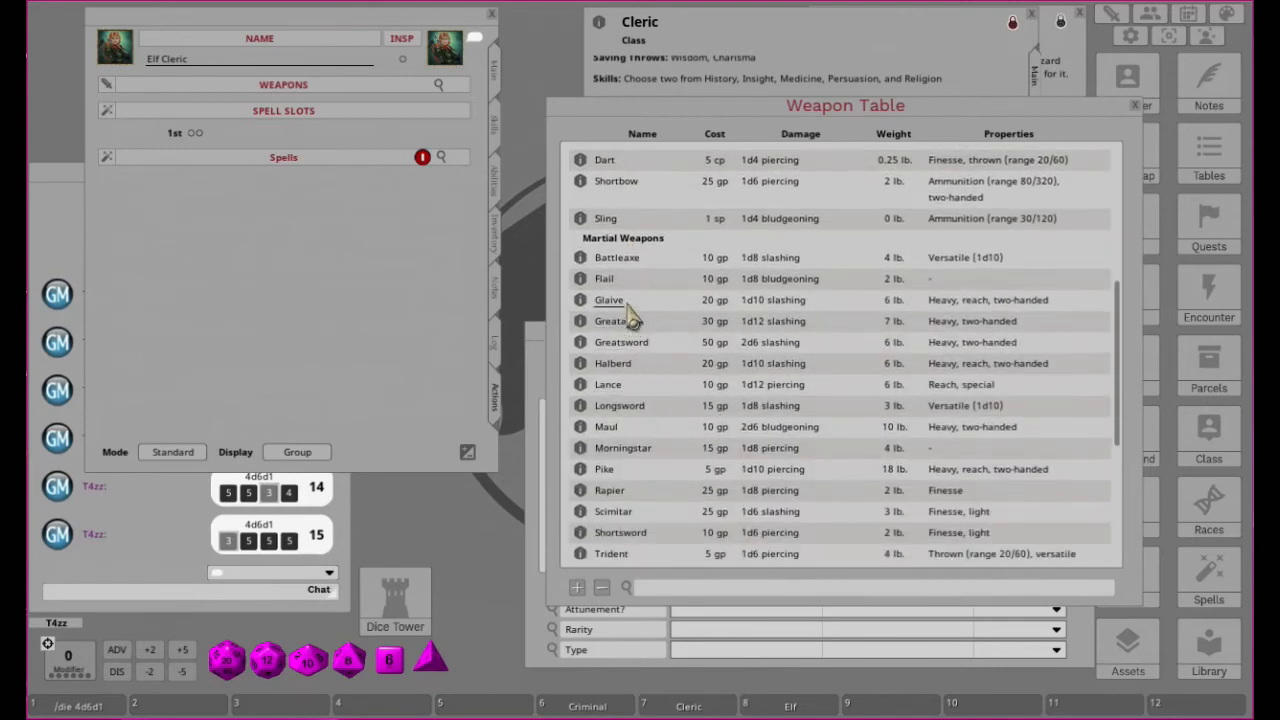
{"action": "scroll", "coordinate": [622, 405], "scroll_direction": "down", "scroll_amount": 4}
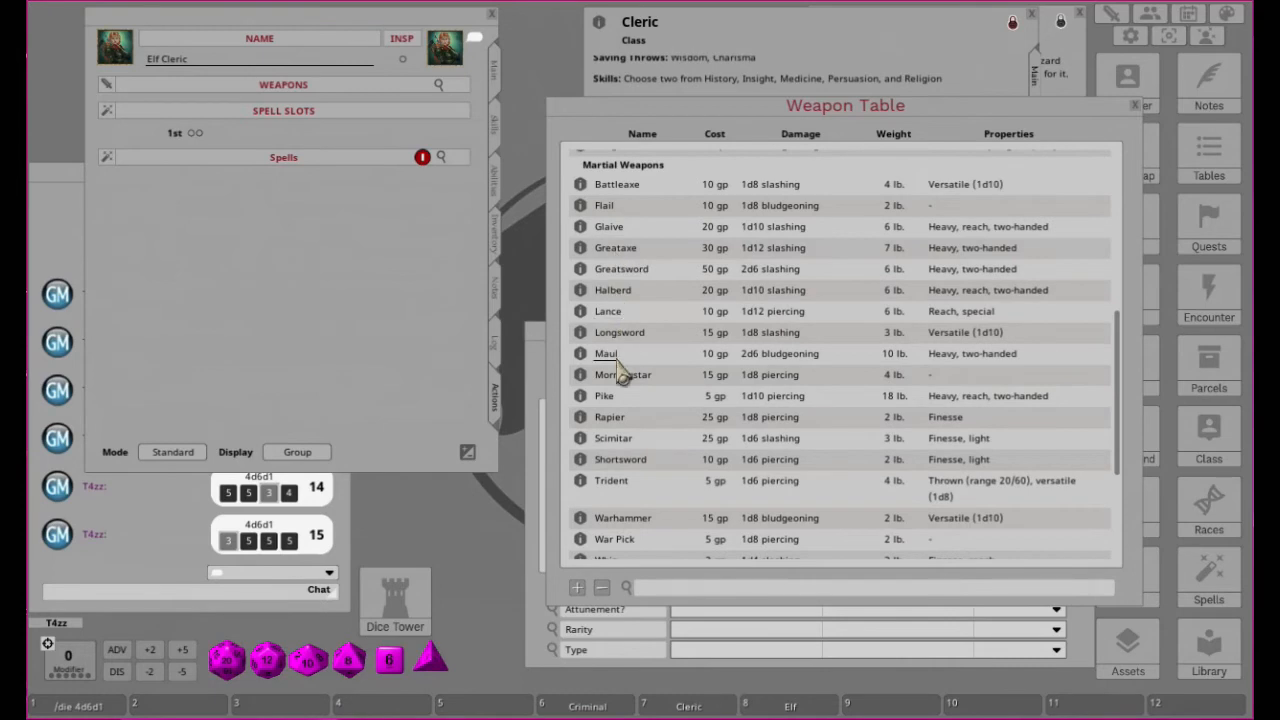
{"action": "scroll", "coordinate": [670, 364], "scroll_direction": "down", "scroll_amount": 6}
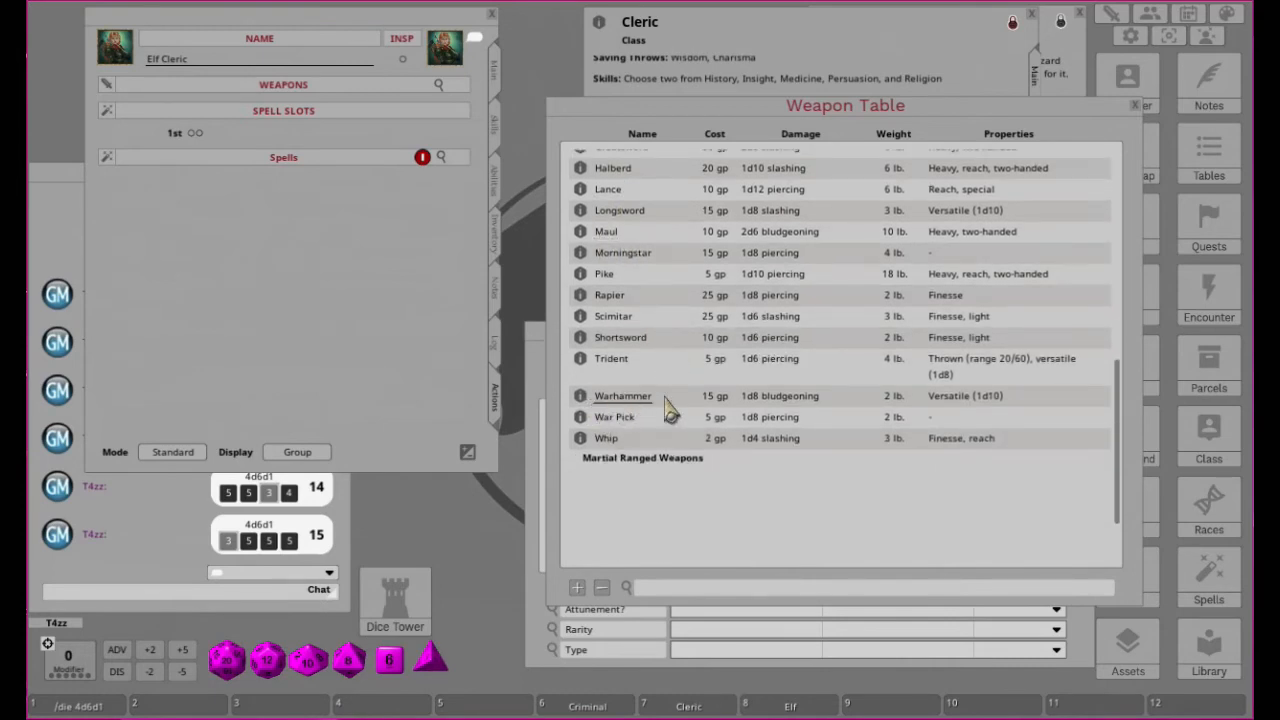
{"action": "scroll", "coordinate": [692, 409], "scroll_direction": "up", "scroll_amount": 20}
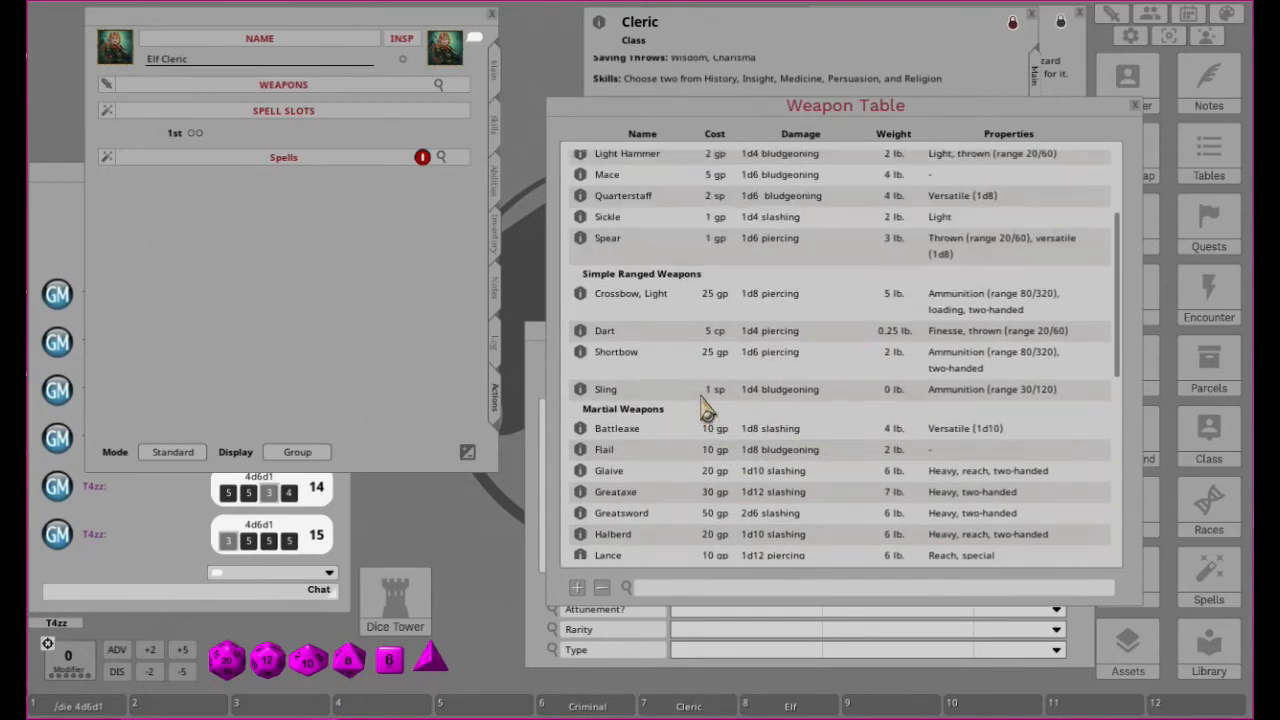
{"action": "scroll", "coordinate": [706, 411], "scroll_direction": "up", "scroll_amount": 1}
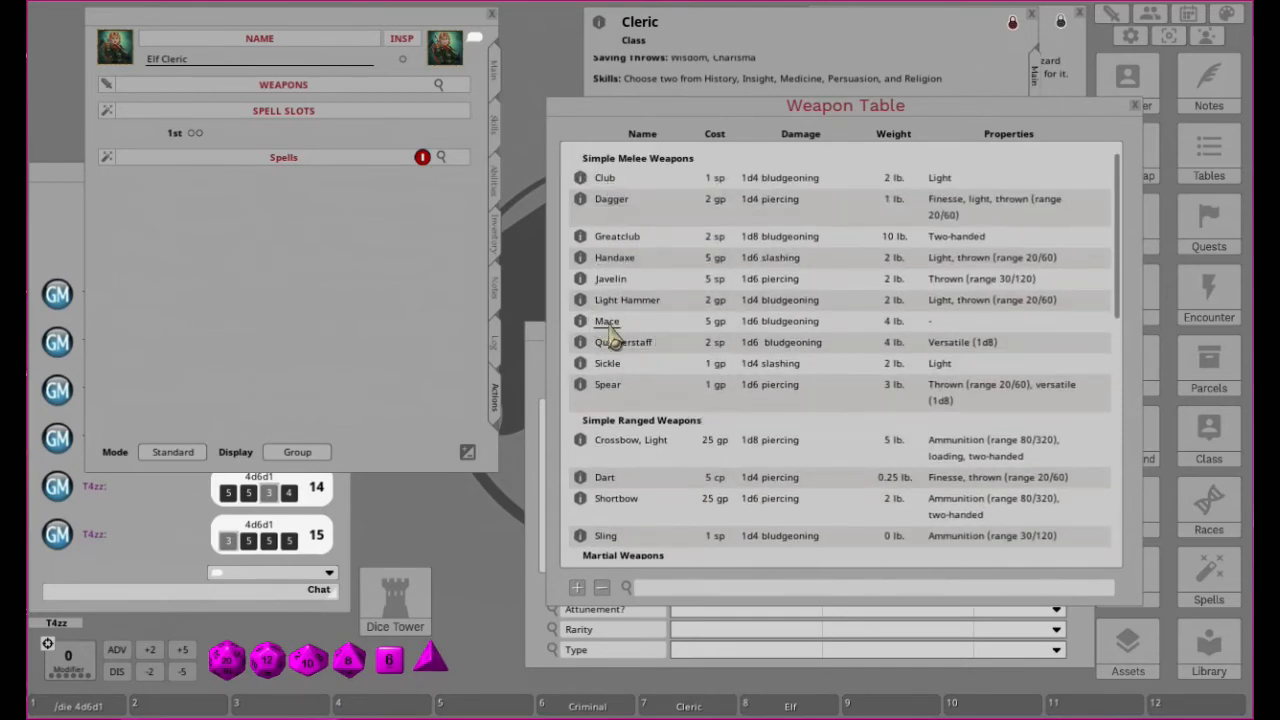
{"action": "scroll", "coordinate": [680, 402], "scroll_direction": "down", "scroll_amount": 12}
{"action": "scroll", "coordinate": [686, 410], "scroll_direction": "down", "scroll_amount": 10}
{"action": "scroll", "coordinate": [688, 428], "scroll_direction": "up", "scroll_amount": 3}
{"action": "left_click_drag", "start_coordinate": [581, 398], "coordinate": [308, 275]}
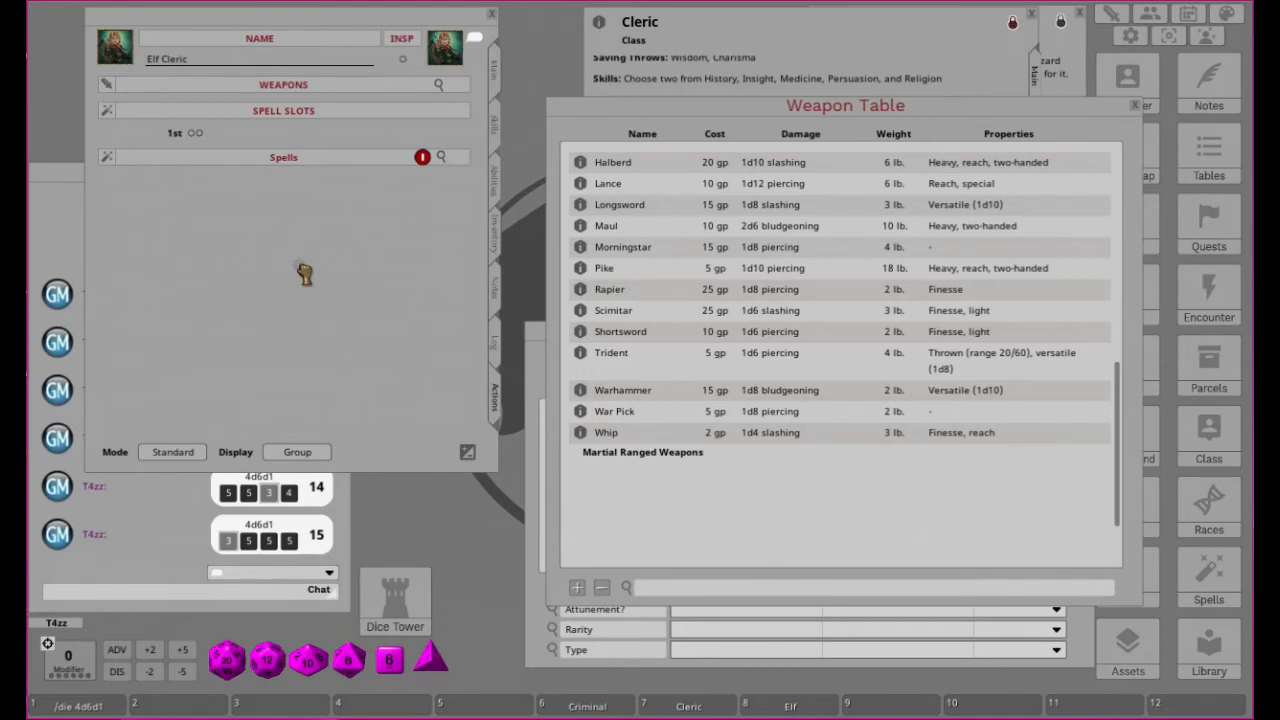
{"action": "left_click_drag", "start_coordinate": [302, 274], "coordinate": [499, 590]}
{"action": "left_click_drag", "start_coordinate": [457, 541], "coordinate": [457, 541]}
{"action": "left_click", "coordinate": [588, 408]}
Add the Warhammer from the Weapon Table to the character's inventory and close the table.
{"action": "left_click", "coordinate": [496, 246]}
{"action": "left_click_drag", "start_coordinate": [583, 394], "coordinate": [251, 417]}
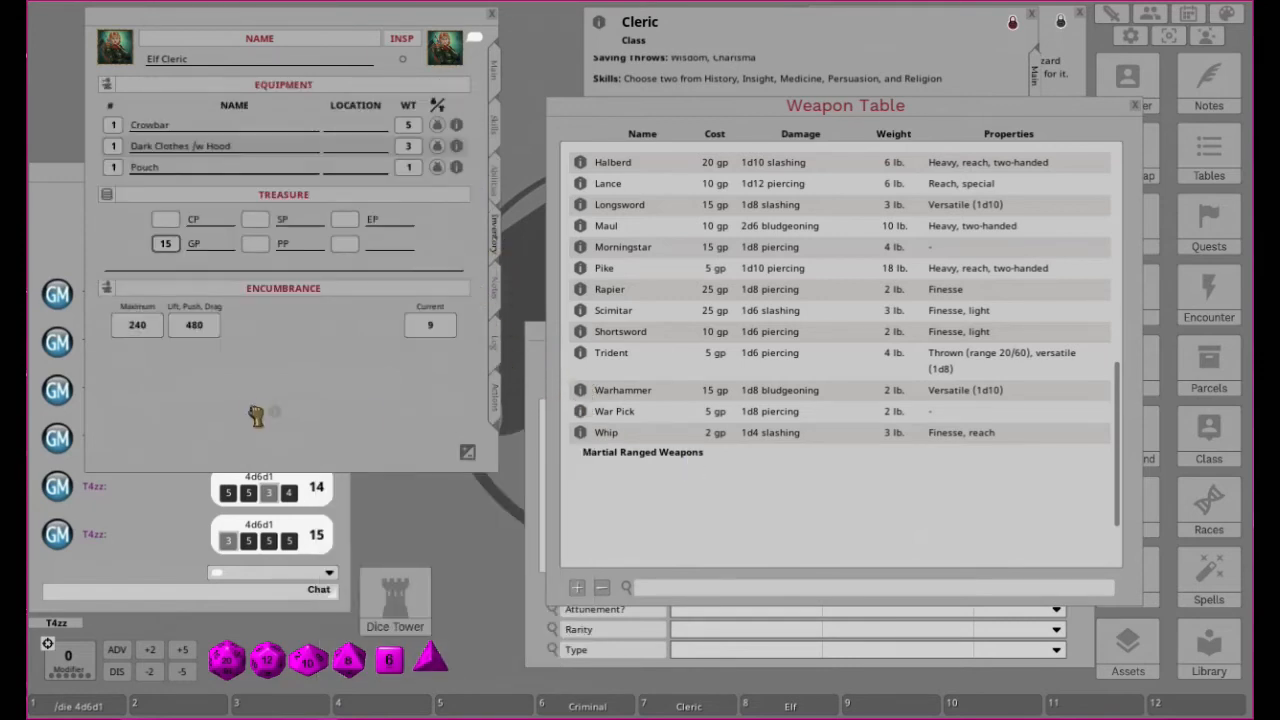
{"action": "left_click", "coordinate": [1136, 107]}
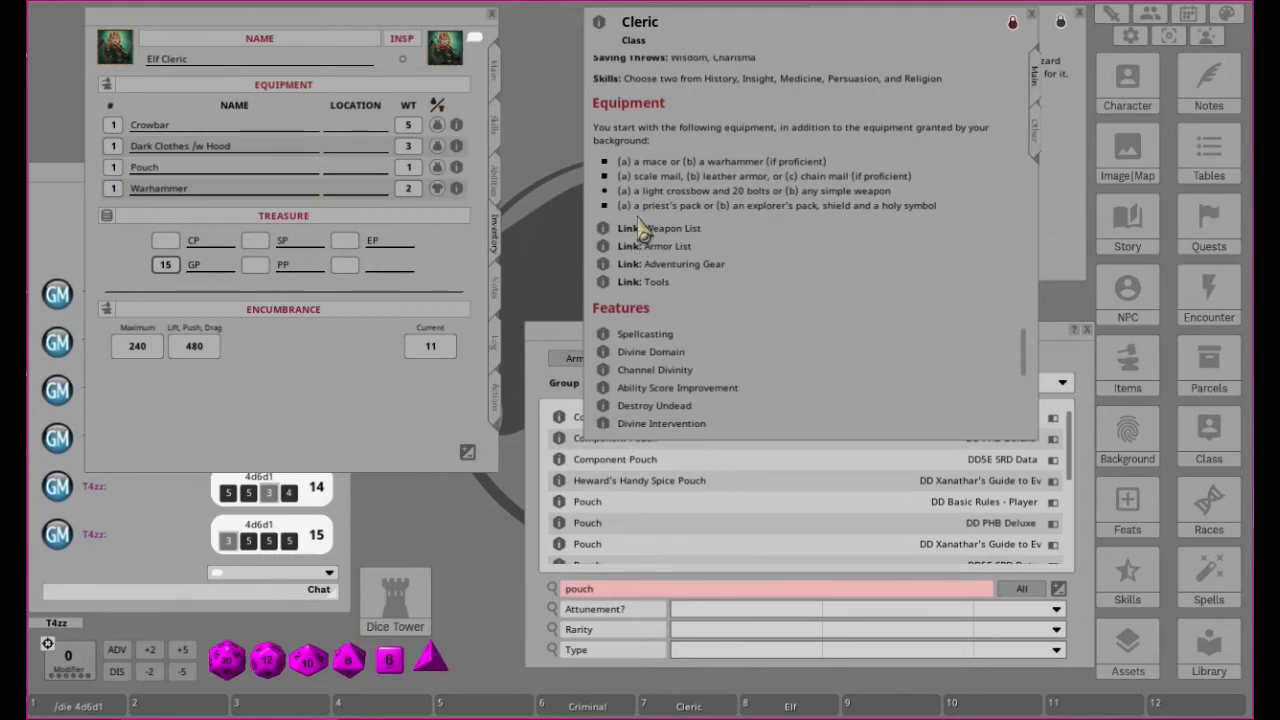
Open the armor list linked from the Cleric's equipment and compare its armor options with the character's main statistics.
{"action": "left_click", "coordinate": [604, 254]}
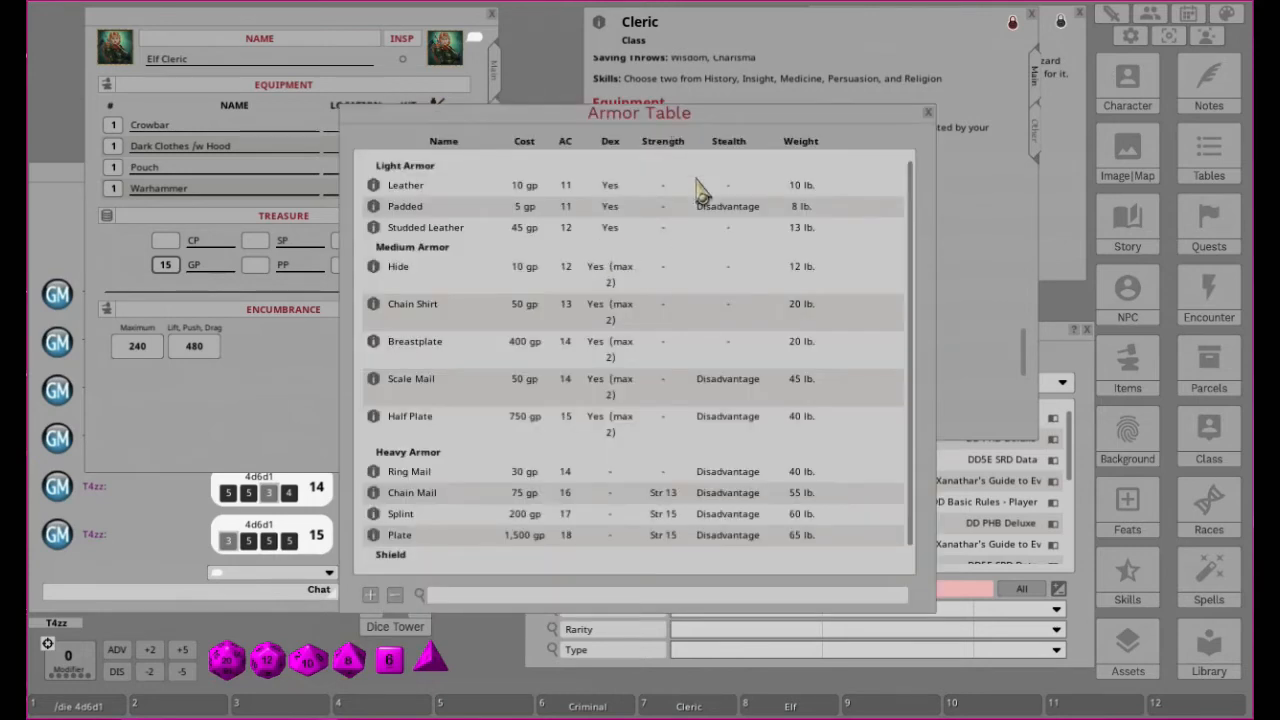
{"action": "left_click_drag", "start_coordinate": [626, 139], "coordinate": [890, 63]}
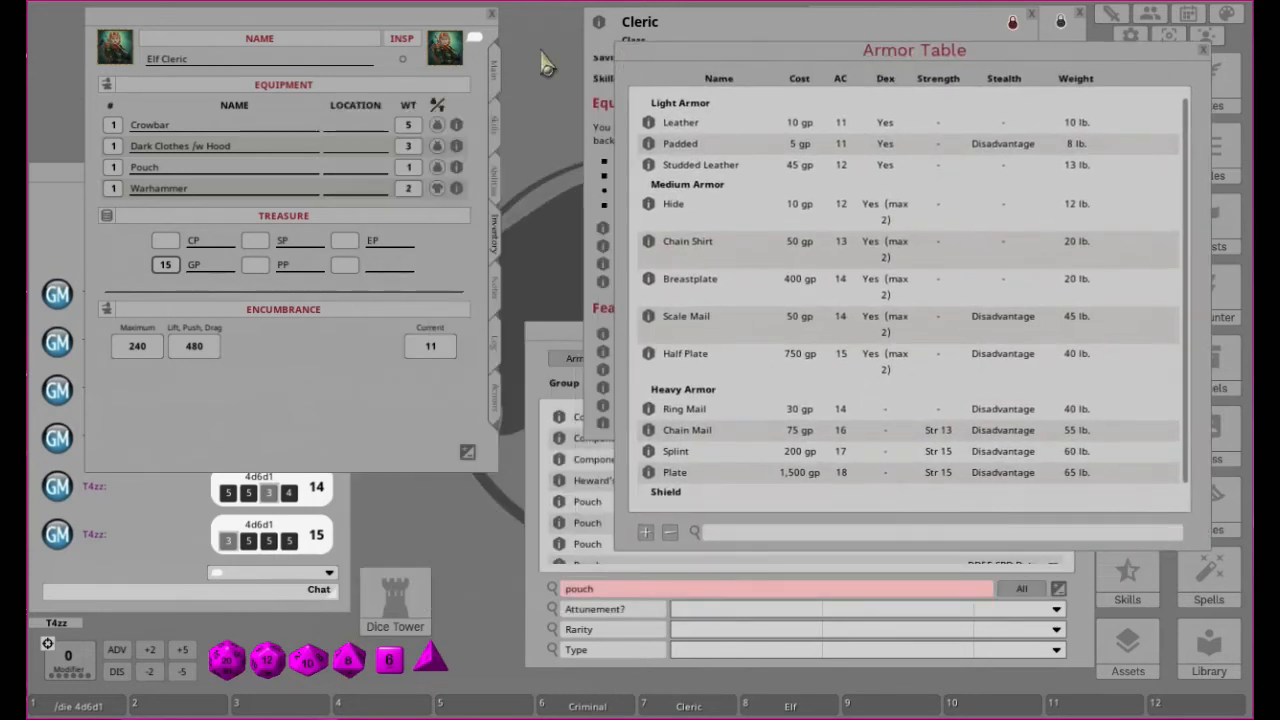
{"action": "left_click", "coordinate": [500, 78]}
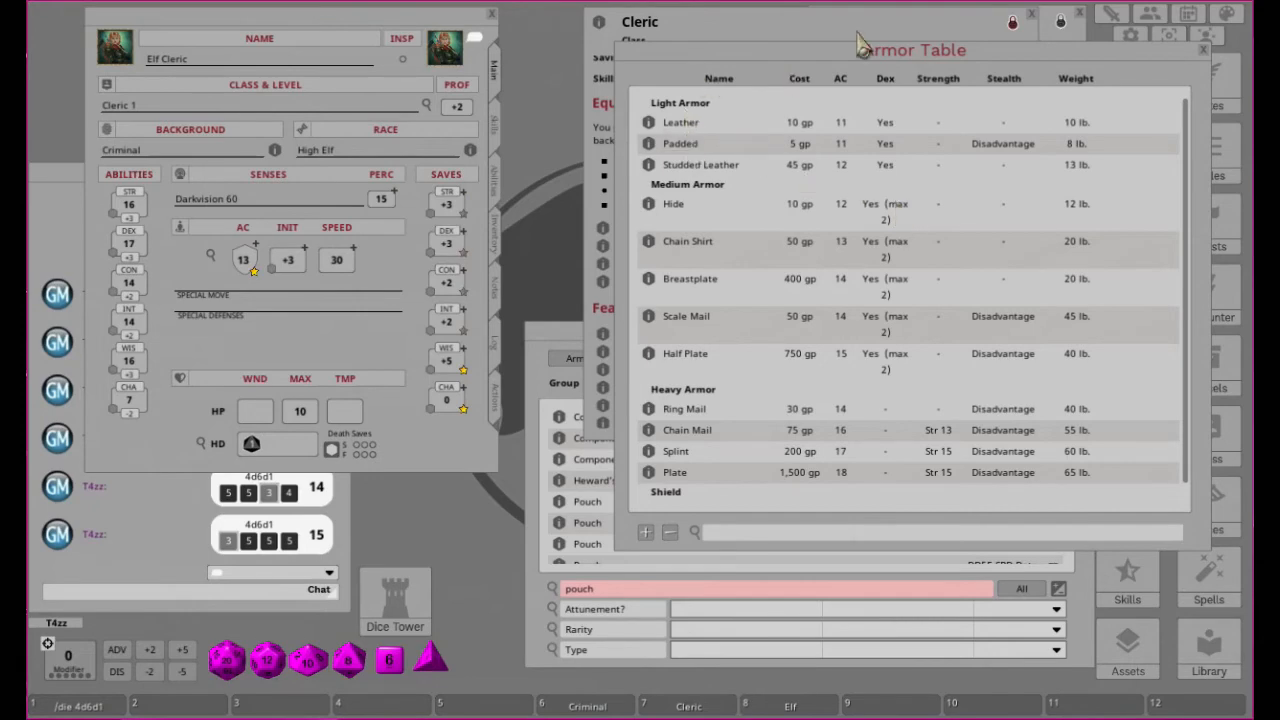
{"action": "left_click_drag", "start_coordinate": [838, 68], "coordinate": [875, 85]}
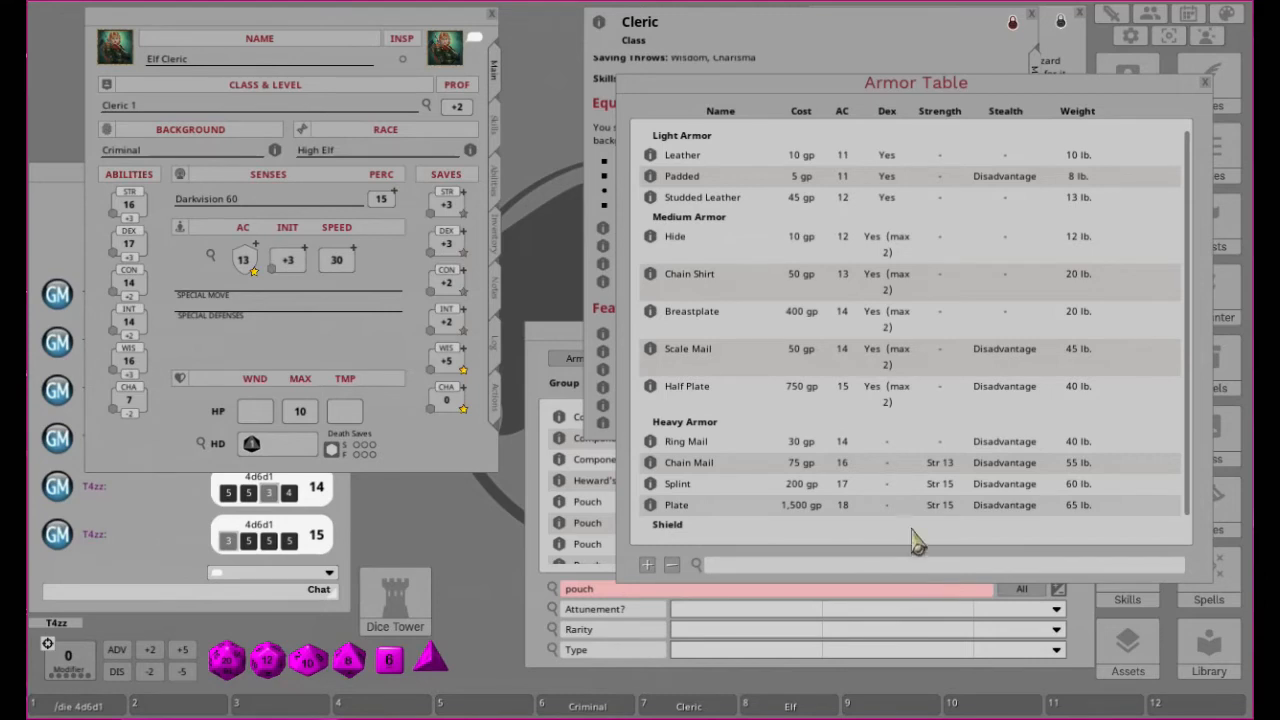
{"action": "mouse_move", "coordinate": [911, 597]}
{"action": "left_mouse_down"}
{"action": "mouse_move", "coordinate": [923, 617]}
{"action": "mouse_move", "coordinate": [917, 585]}
{"action": "left_mouse_up"}
{"action": "left_click_drag", "start_coordinate": [866, 97], "coordinate": [889, 206]}
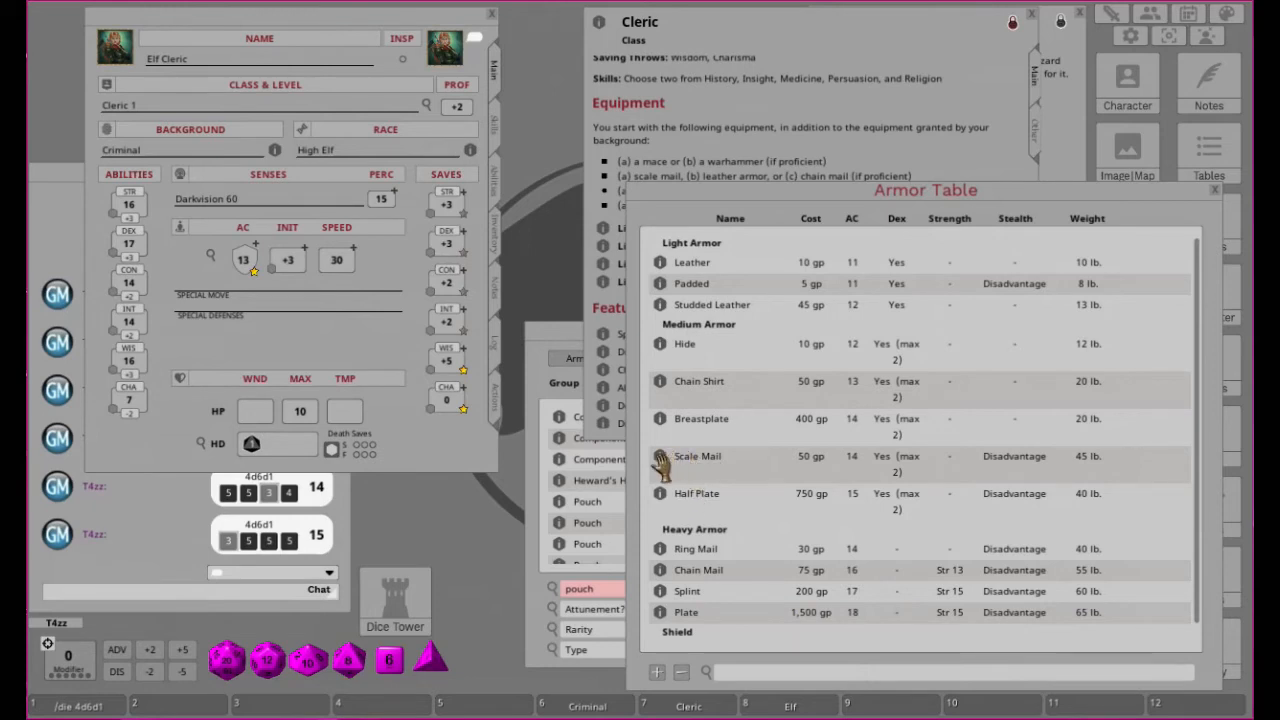
Add the Scale Mail from the Armor Table to the character's inventory and close the table.
{"action": "left_click", "coordinate": [495, 240]}
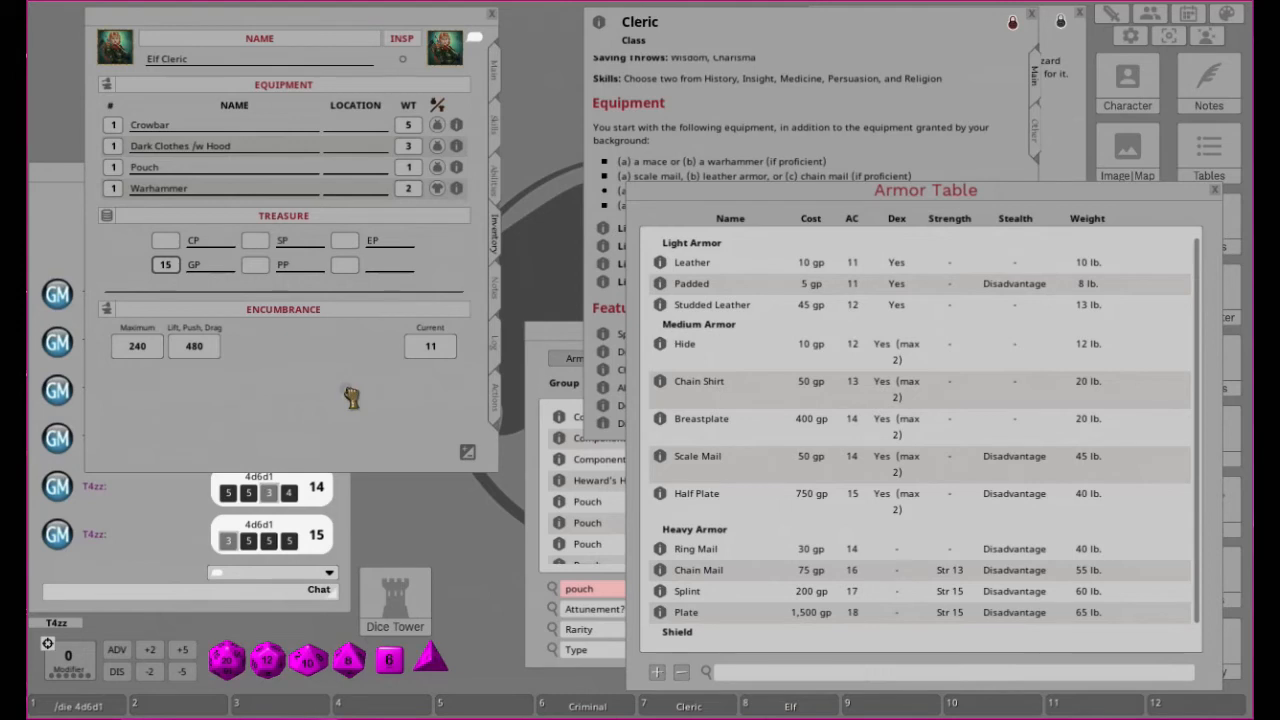
{"action": "left_click_drag", "start_coordinate": [345, 398], "coordinate": [345, 399]}
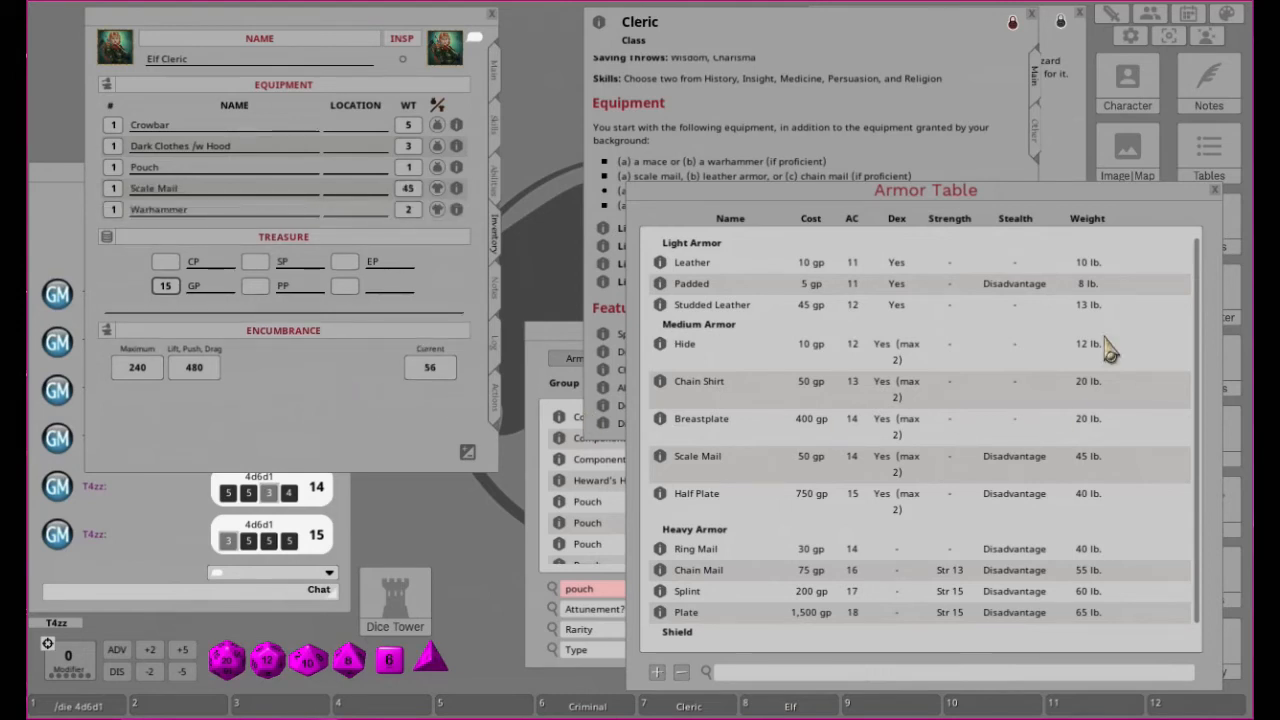
{"action": "left_click", "coordinate": [1213, 192]}
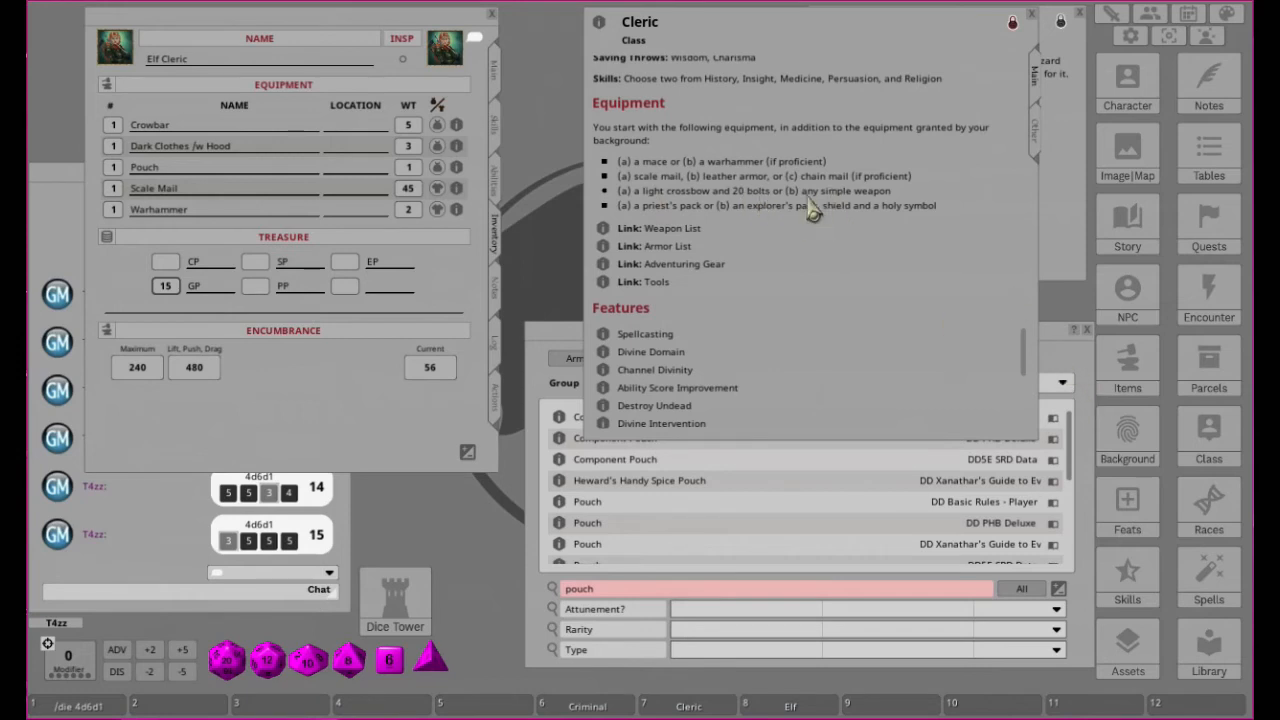
Search the item list for "cross" and add a Crossbow, Light to the character's inventory.
{"action": "left_click", "coordinate": [1074, 365]}
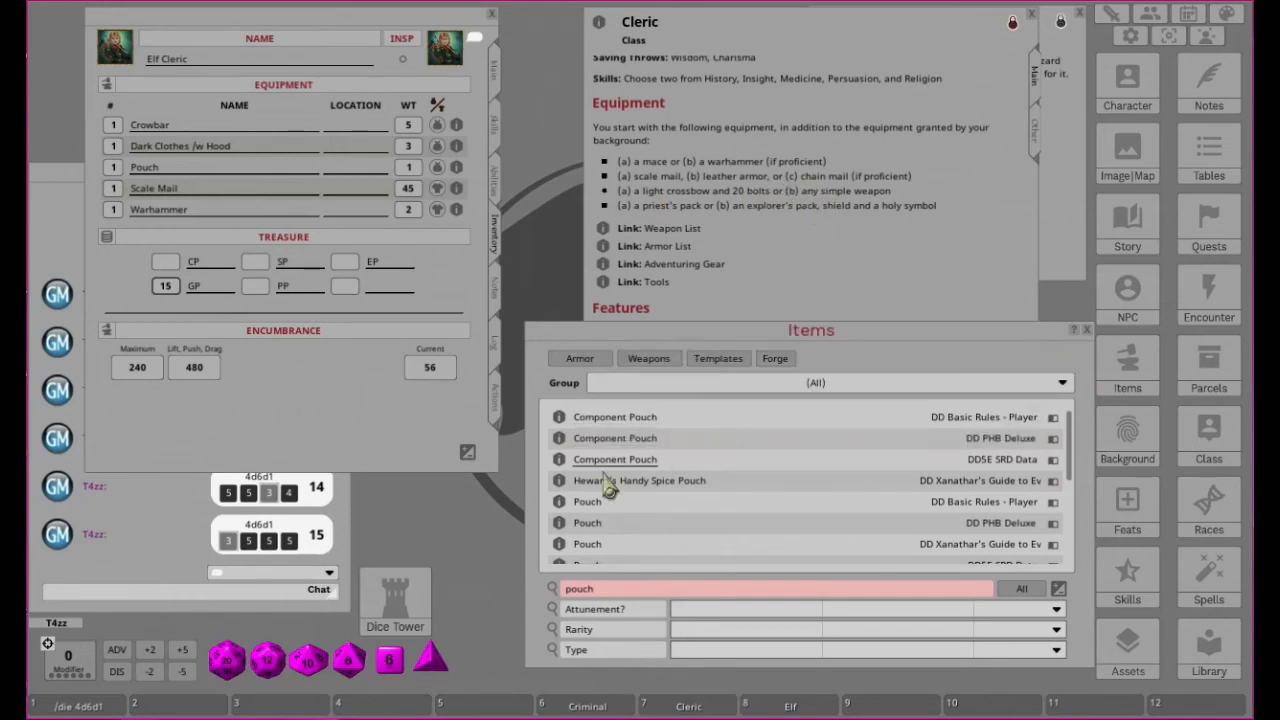
{"action": "left_click", "coordinate": [622, 592]}
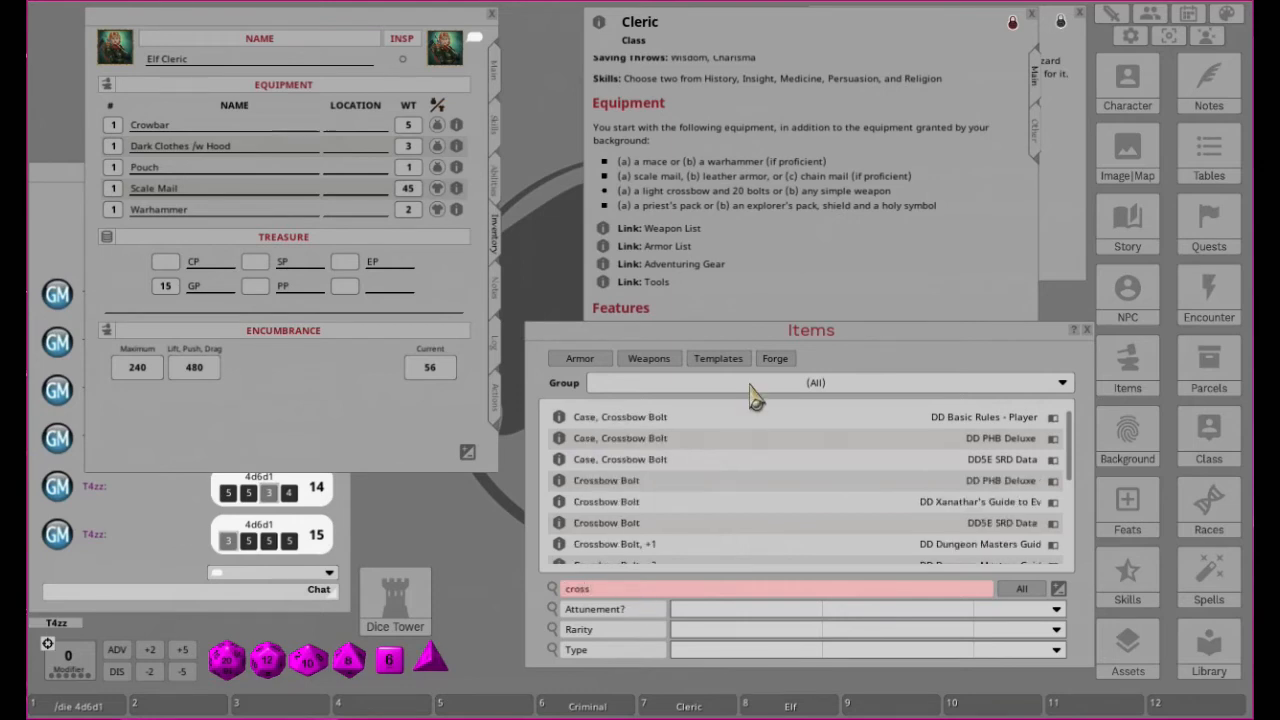
{"action": "scroll", "coordinate": [728, 472], "scroll_direction": "down", "scroll_amount": 3}
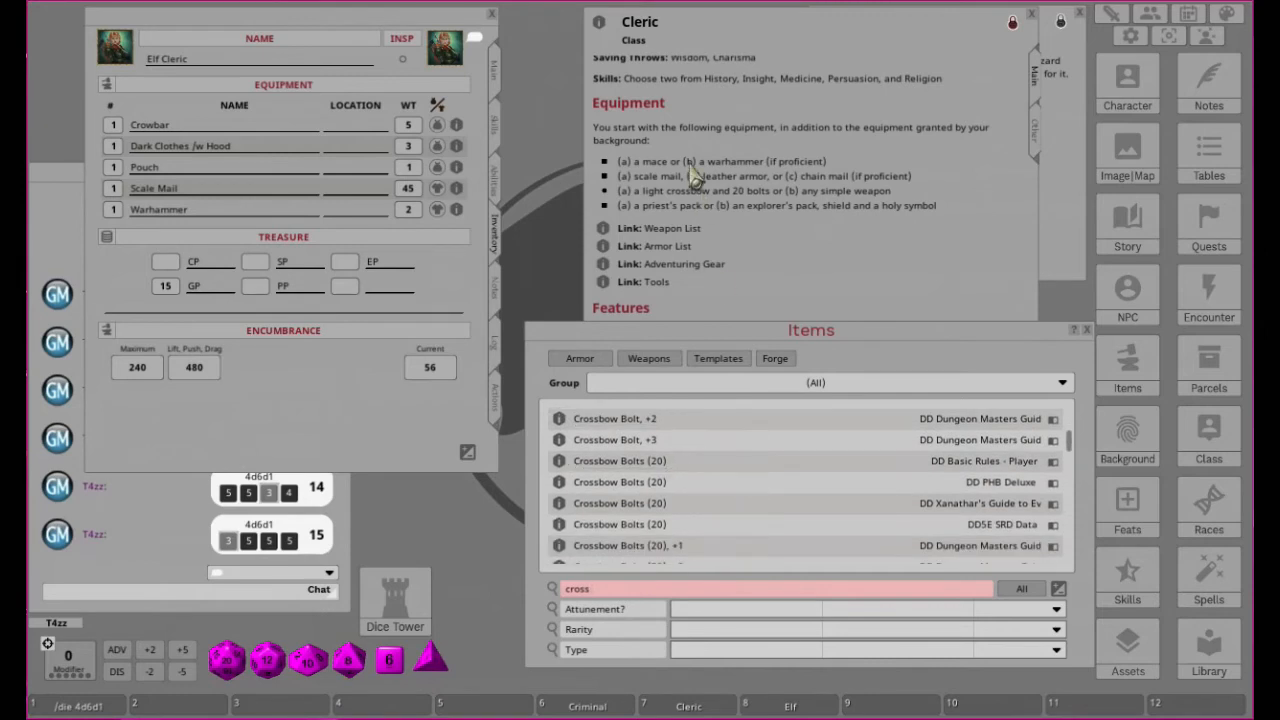
{"action": "scroll", "coordinate": [750, 490], "scroll_direction": "down", "scroll_amount": 2}
{"action": "scroll", "coordinate": [748, 490], "scroll_direction": "down", "scroll_amount": 5}
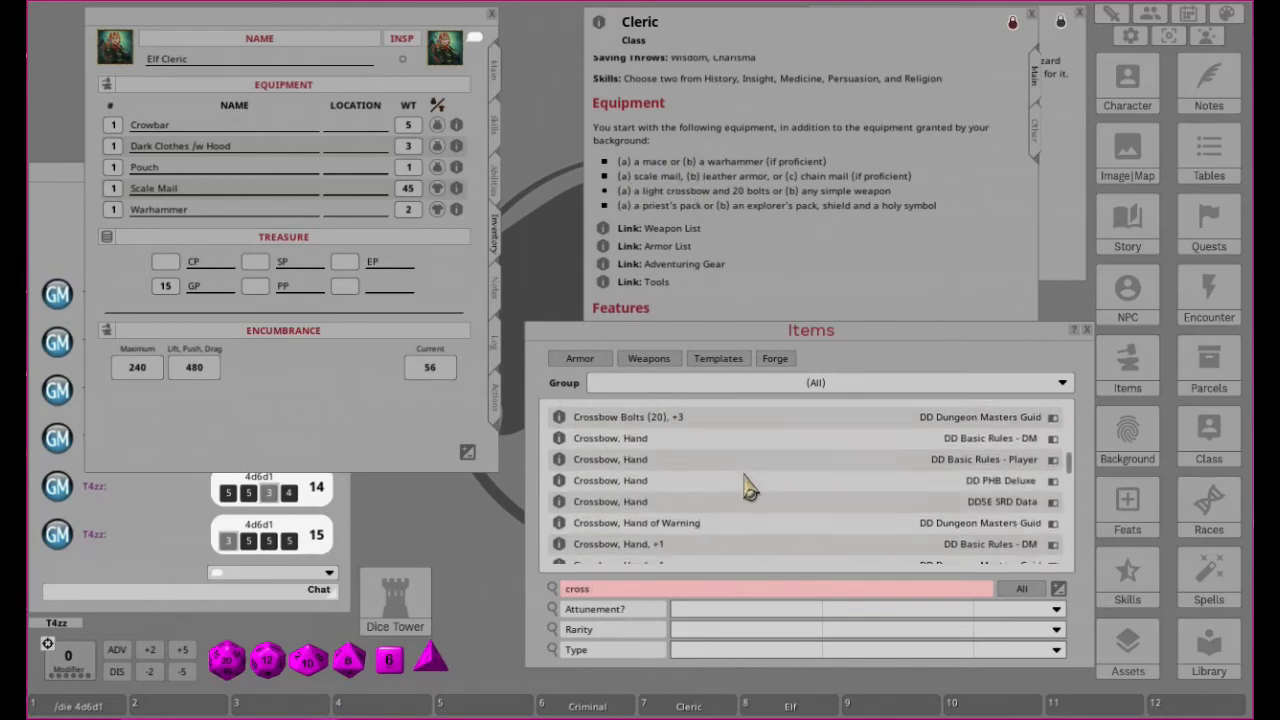
{"action": "scroll", "coordinate": [740, 488], "scroll_direction": "down", "scroll_amount": 3}
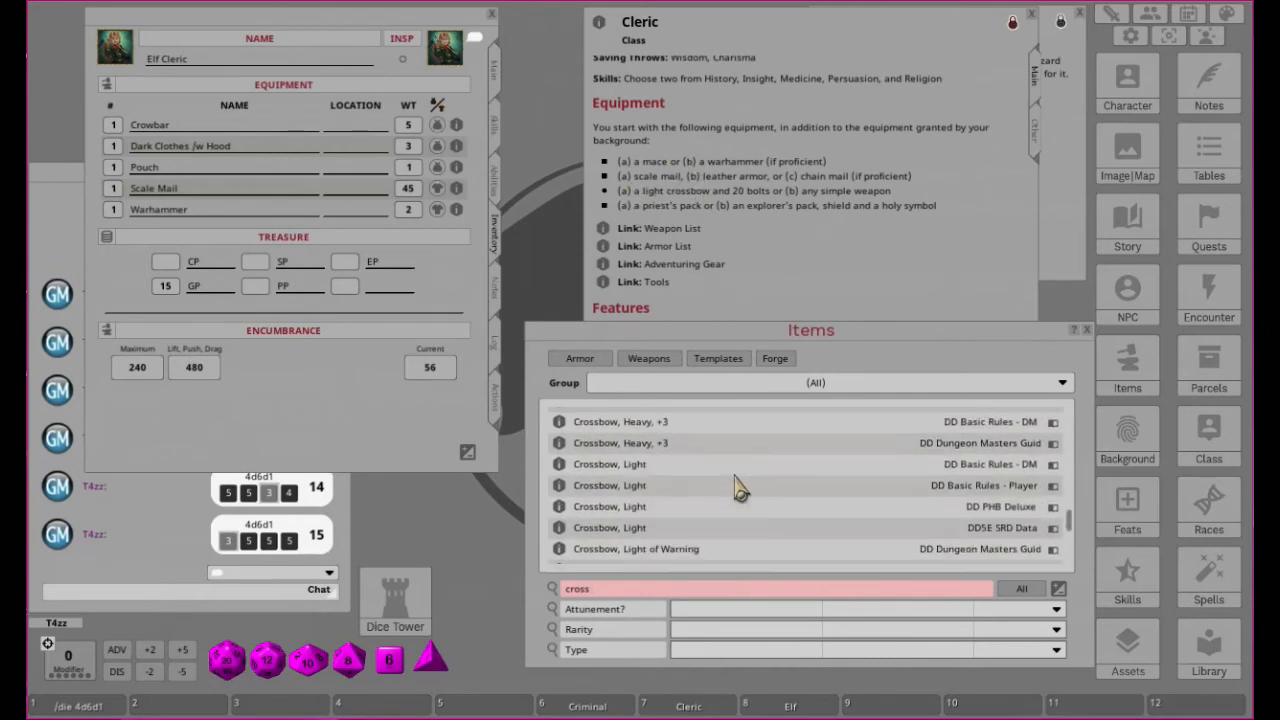
{"action": "left_click_drag", "start_coordinate": [560, 487], "coordinate": [244, 437]}
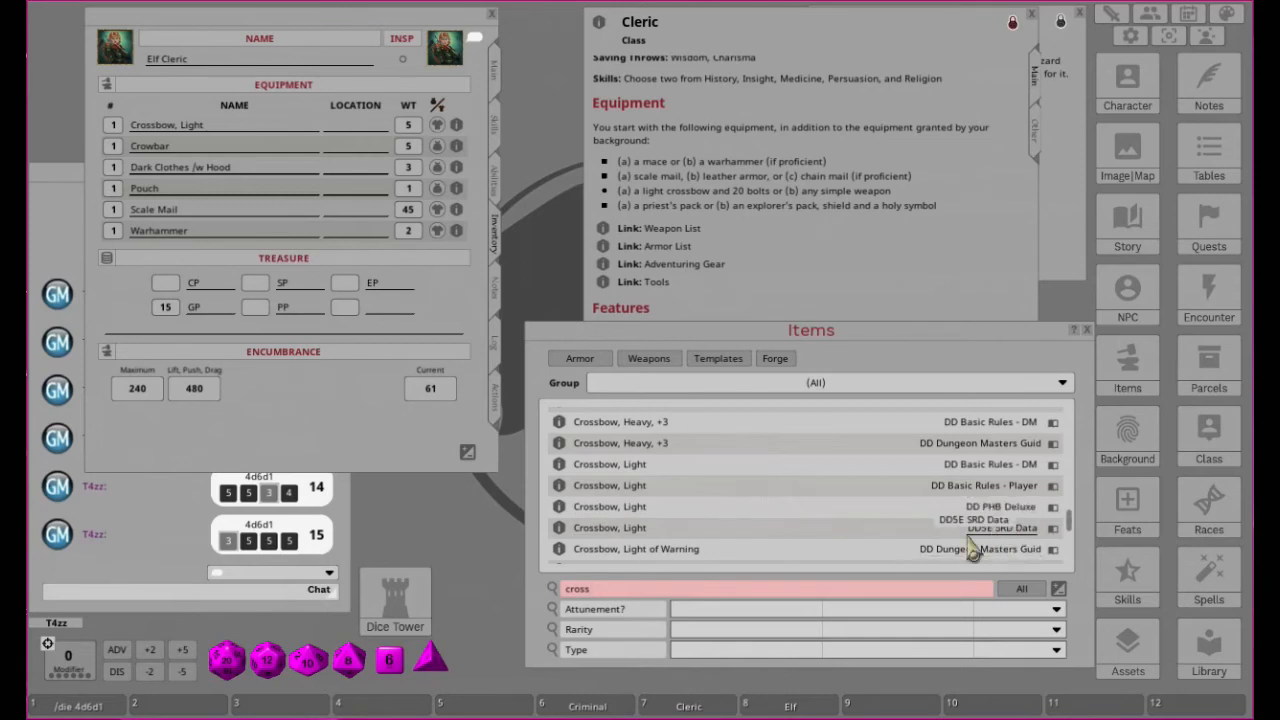
Add the Crossbow Bolts (20) from the item search results to the character's inventory.
{"action": "scroll", "coordinate": [750, 515], "scroll_direction": "up", "scroll_amount": 1}
{"action": "scroll", "coordinate": [752, 515], "scroll_direction": "up", "scroll_amount": 5}
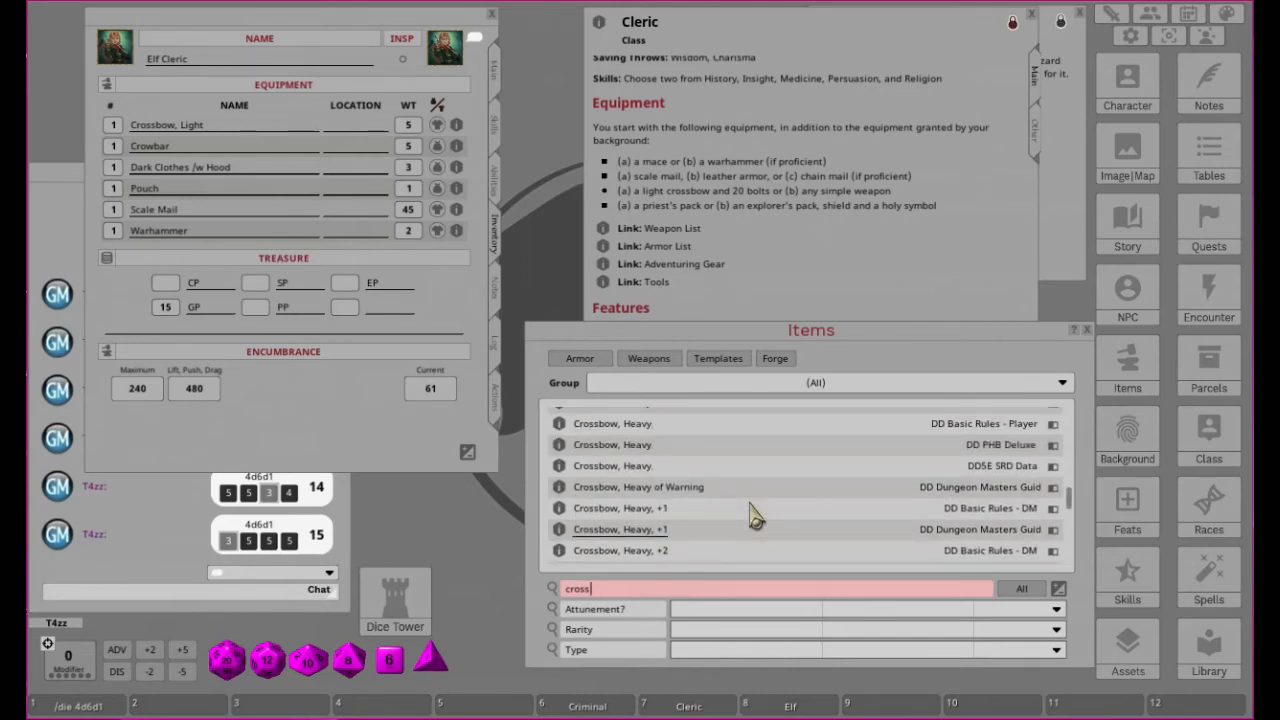
{"action": "scroll", "coordinate": [752, 515], "scroll_direction": "up", "scroll_amount": 2}
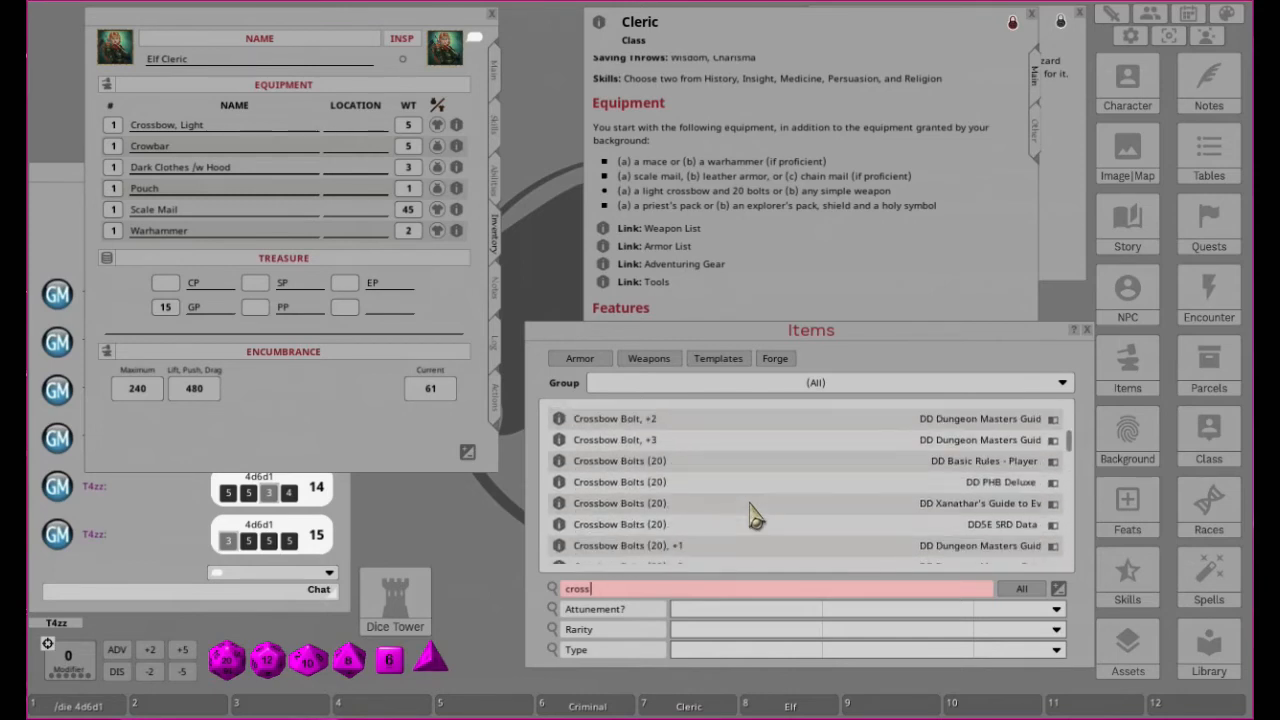
{"action": "left_click_drag", "start_coordinate": [565, 463], "coordinate": [285, 440]}
Add the Case, Crossbow Bolt to the inventory, and search the items for "explo" to add the Explorer's Pack.
{"action": "scroll", "coordinate": [790, 480], "scroll_direction": "down", "scroll_amount": 6}
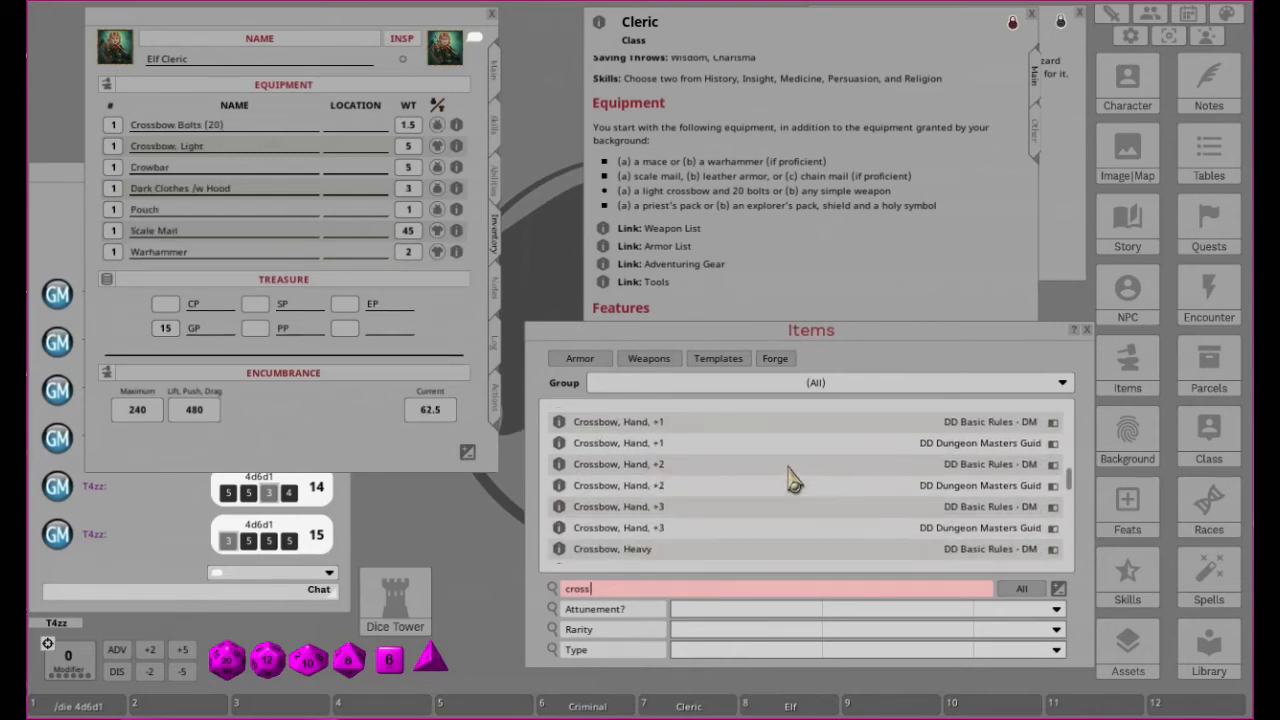
{"action": "scroll", "coordinate": [790, 480], "scroll_direction": "down", "scroll_amount": 4}
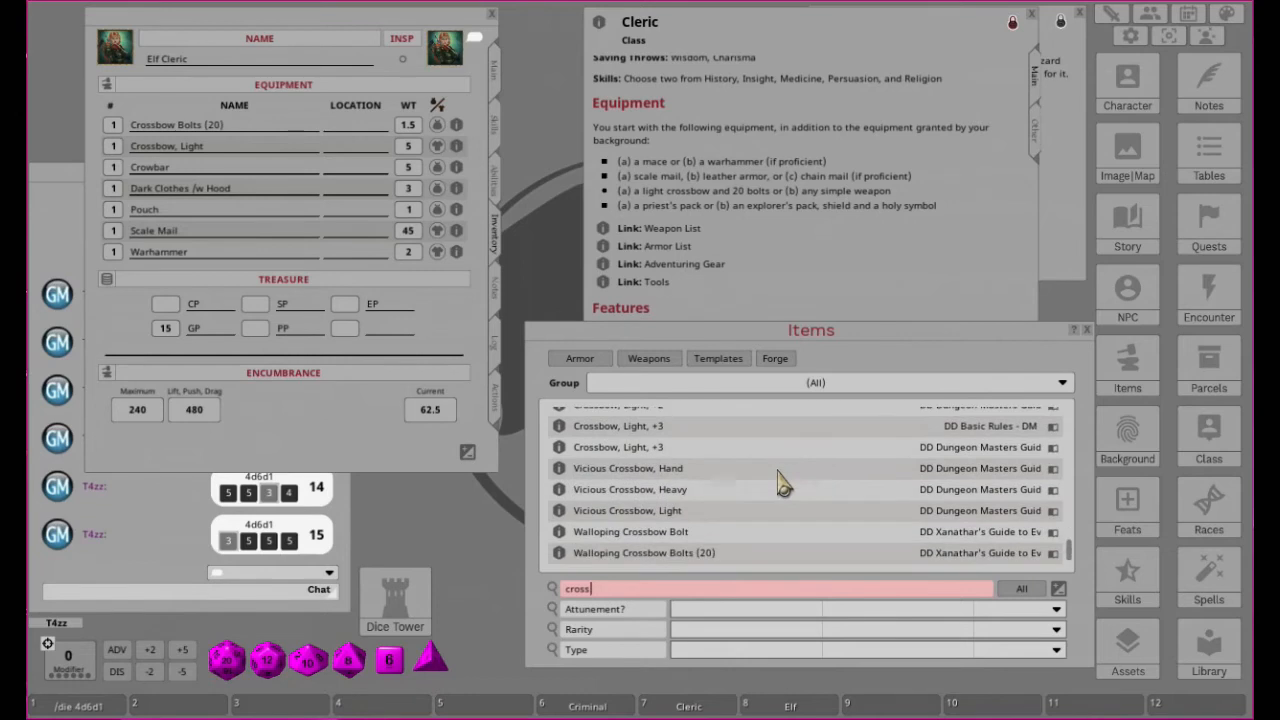
{"action": "scroll", "coordinate": [780, 485], "scroll_direction": "up", "scroll_amount": 3}
{"action": "scroll", "coordinate": [780, 485], "scroll_direction": "up", "scroll_amount": 5}
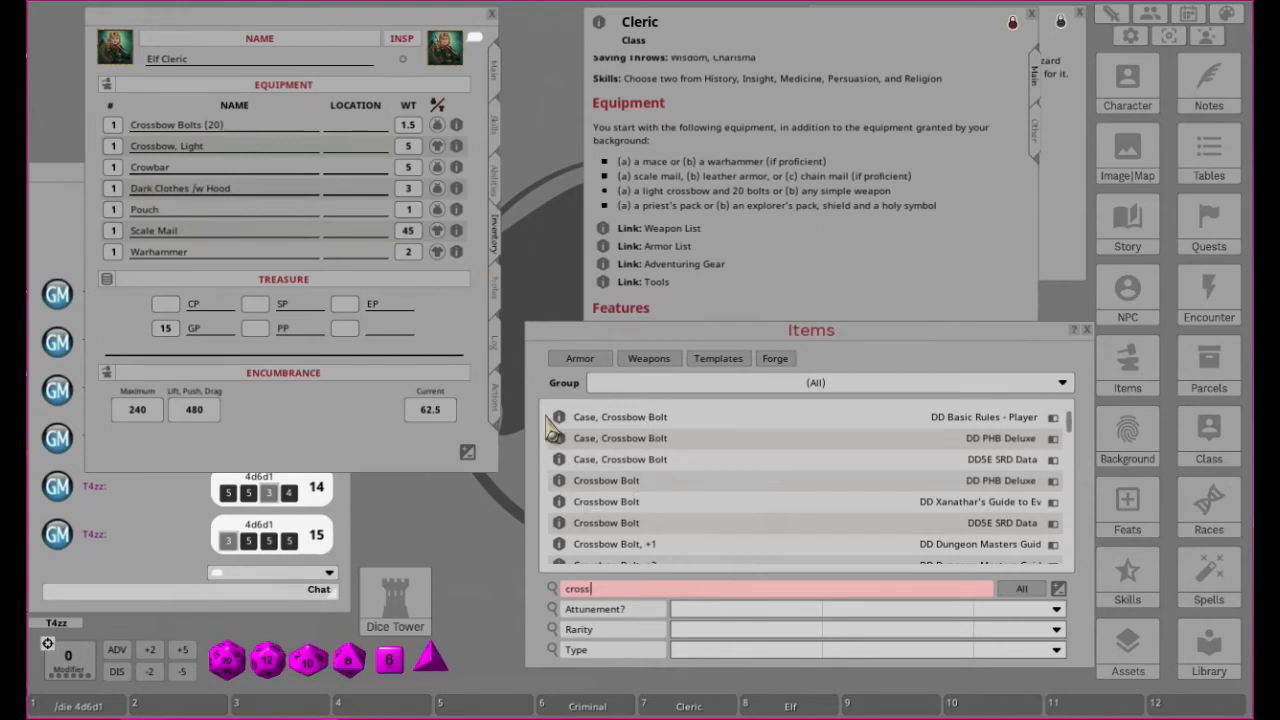
{"action": "left_click_drag", "start_coordinate": [284, 279], "coordinate": [245, 255]}
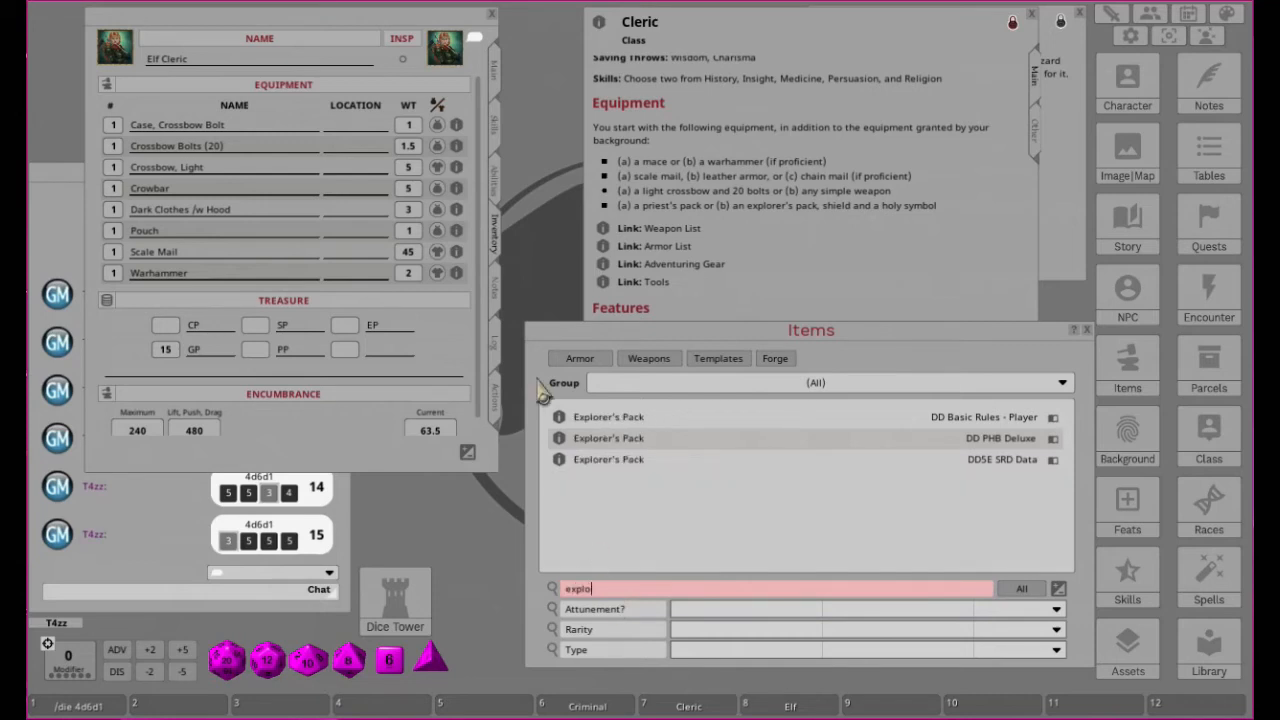
{"action": "left_click_drag", "start_coordinate": [563, 445], "coordinate": [231, 286]}
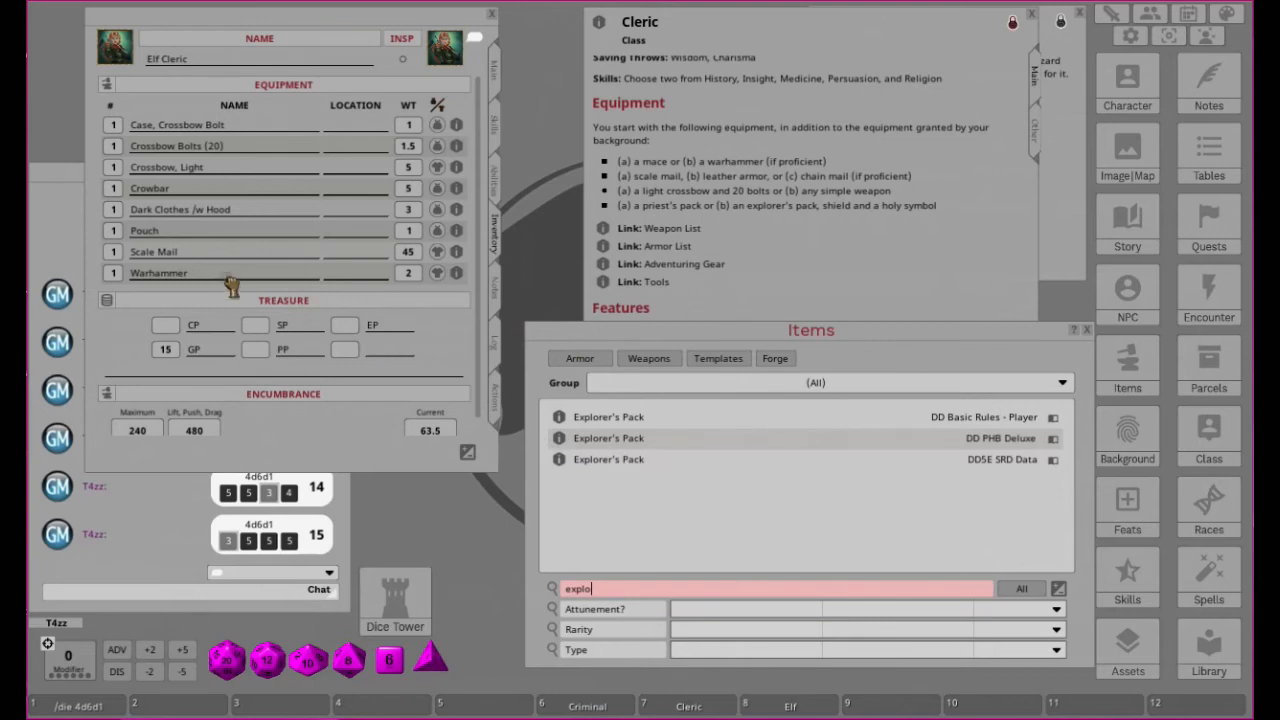
Add the Playing Card Set from the Cleric's linked Tools Table to the inventory and close the table.
{"action": "left_click", "coordinate": [603, 284]}
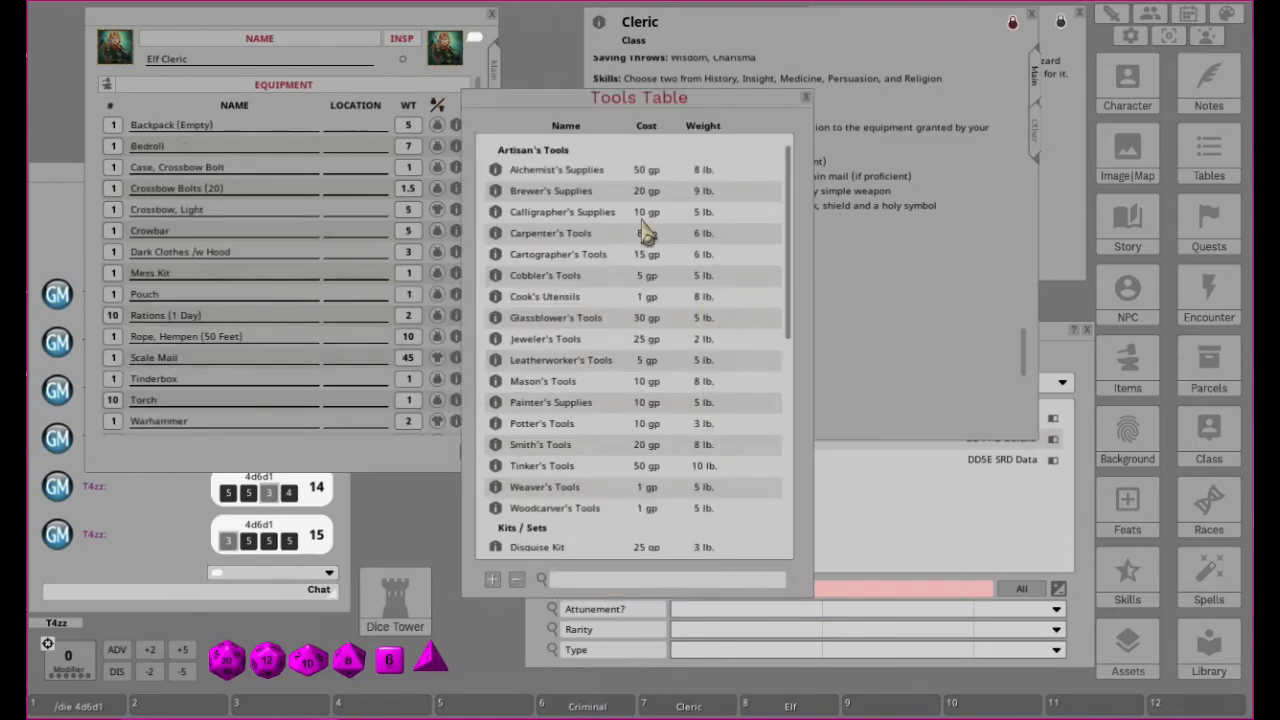
{"action": "scroll", "coordinate": [620, 240], "scroll_direction": "down", "scroll_amount": 3}
{"action": "scroll", "coordinate": [620, 240], "scroll_direction": "down", "scroll_amount": 6}
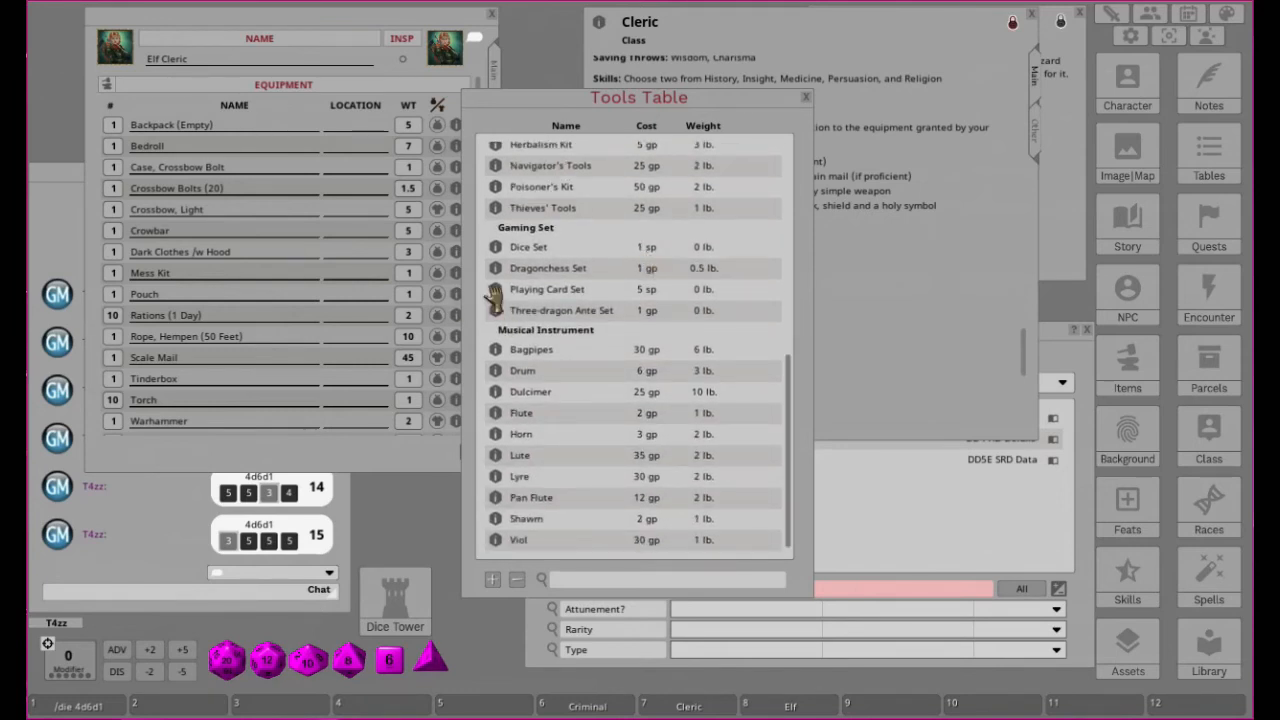
{"action": "left_click_drag", "start_coordinate": [498, 290], "coordinate": [235, 302]}
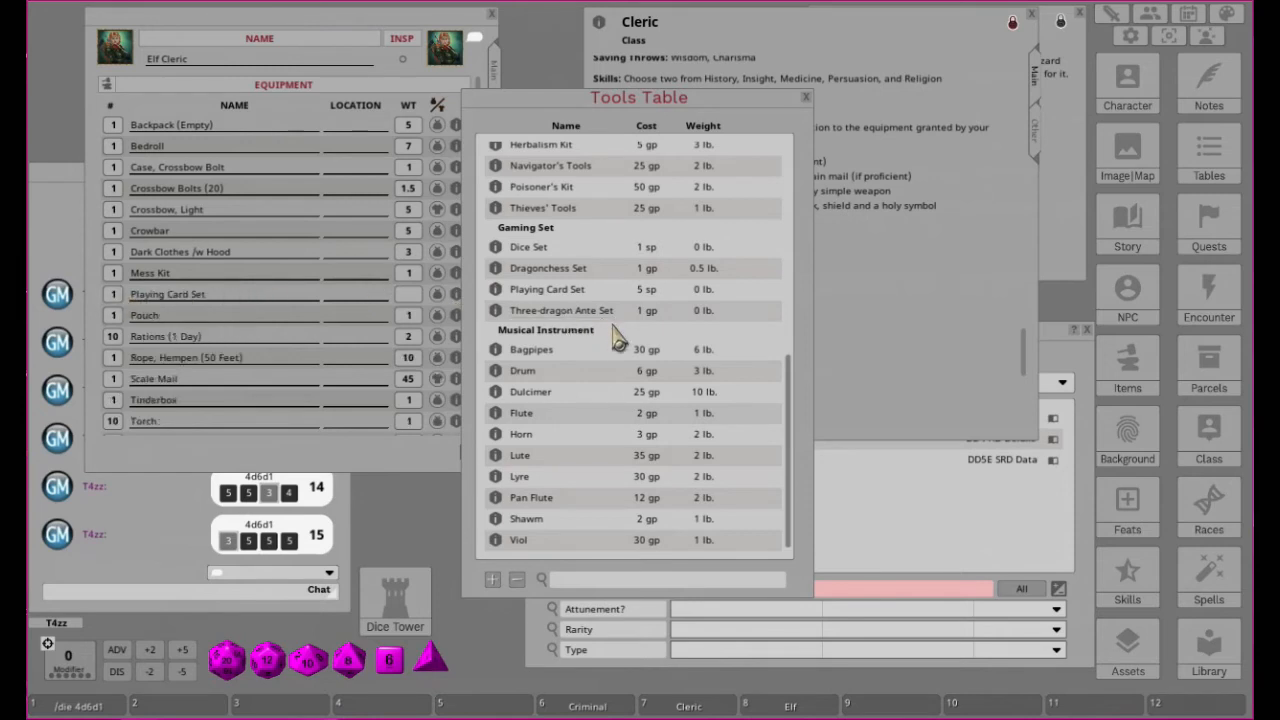
{"action": "scroll", "coordinate": [672, 383], "scroll_direction": "up", "scroll_amount": 6}
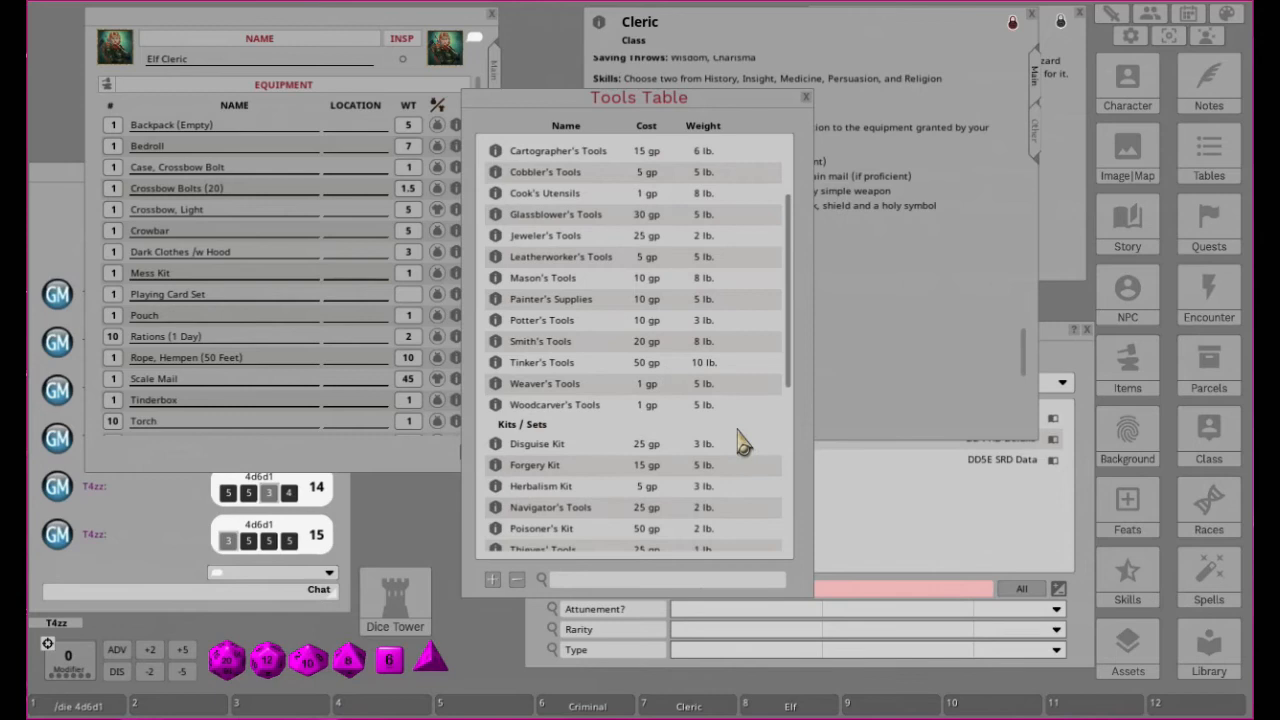
{"action": "scroll", "coordinate": [625, 432], "scroll_direction": "up", "scroll_amount": 2}
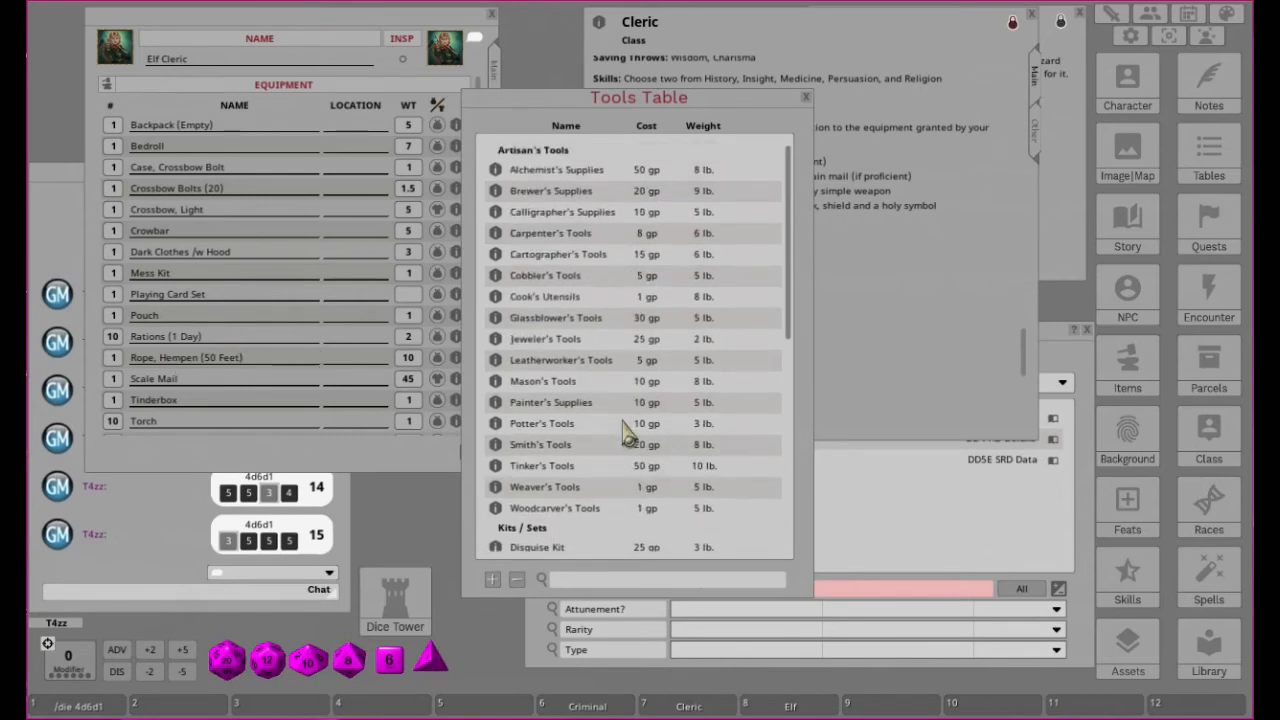
{"action": "left_click", "coordinate": [805, 97]}
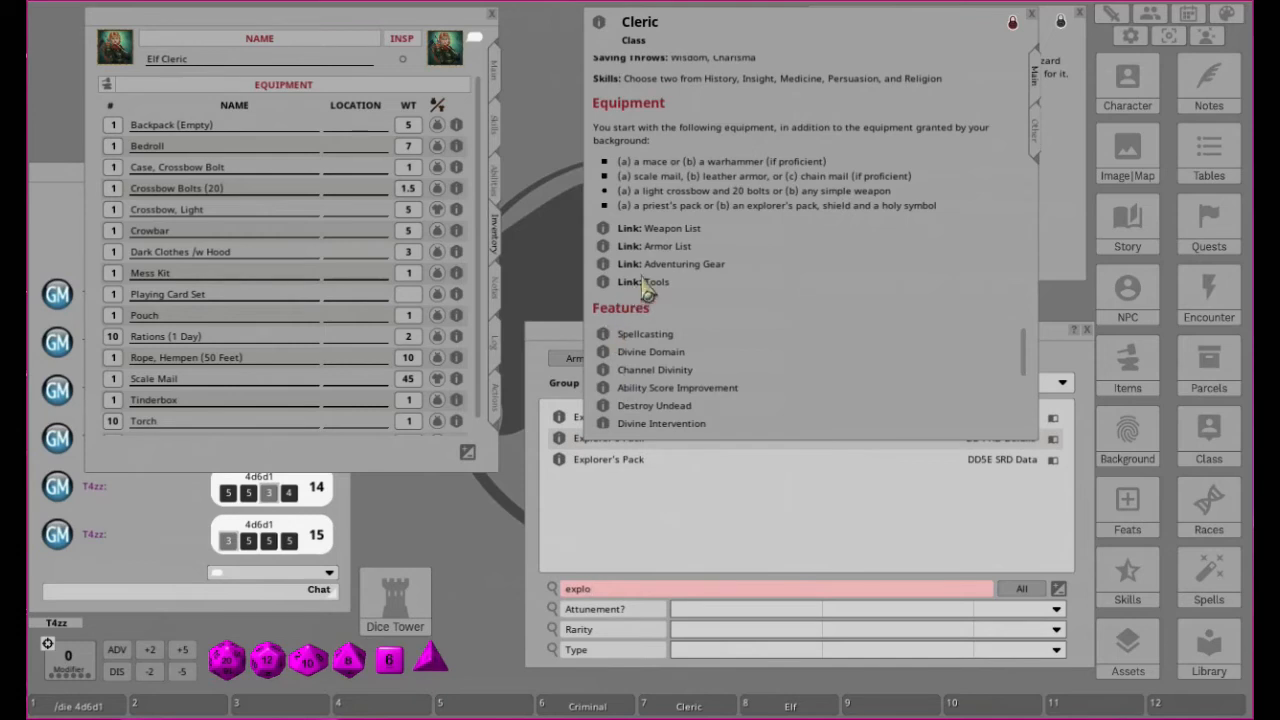
Add the Amulet holy symbol from the linked Adventuring Gear Table to the inventory and close the table.
{"action": "left_click", "coordinate": [682, 263]}
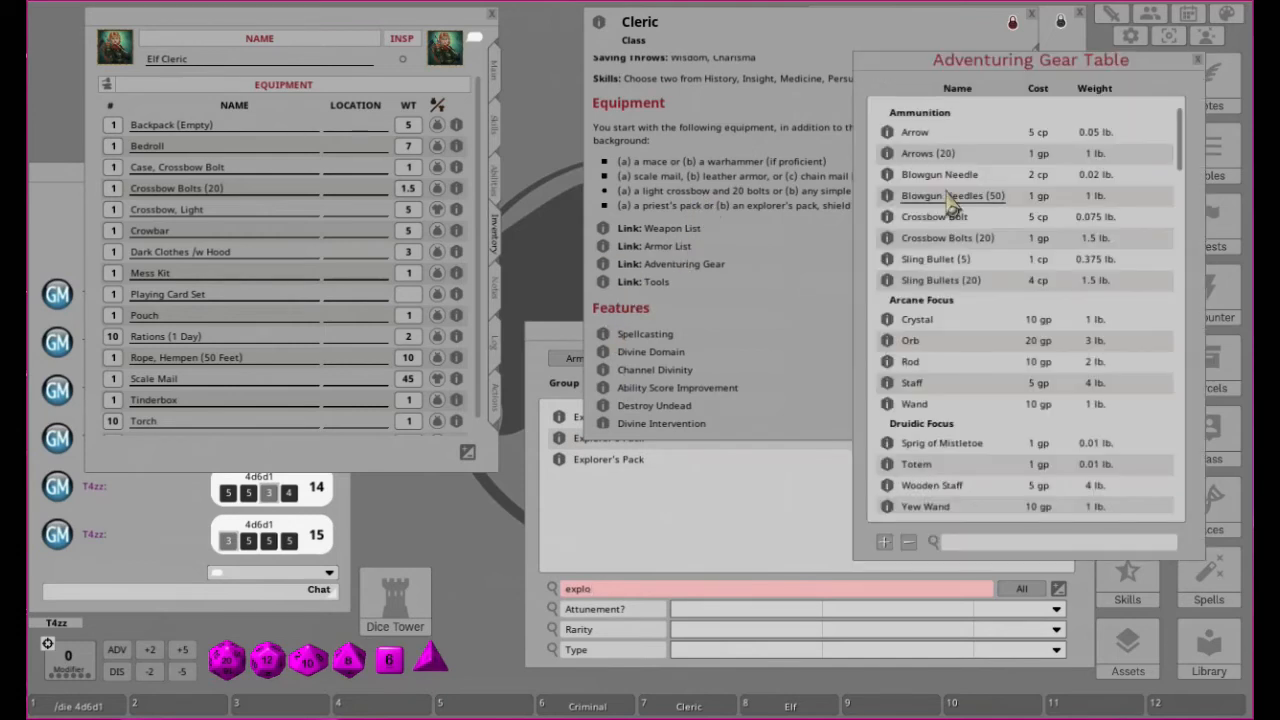
{"action": "scroll", "coordinate": [886, 331], "scroll_direction": "down", "scroll_amount": 4}
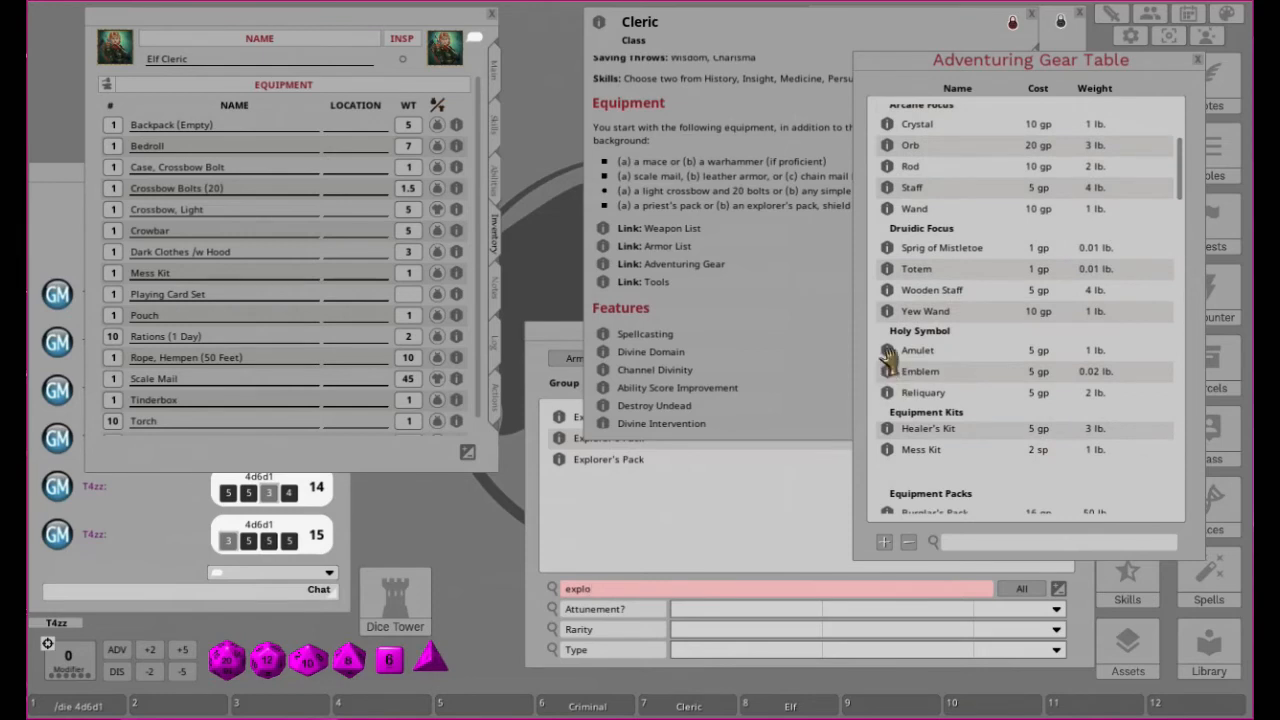
{"action": "left_click_drag", "start_coordinate": [888, 356], "coordinate": [262, 350]}
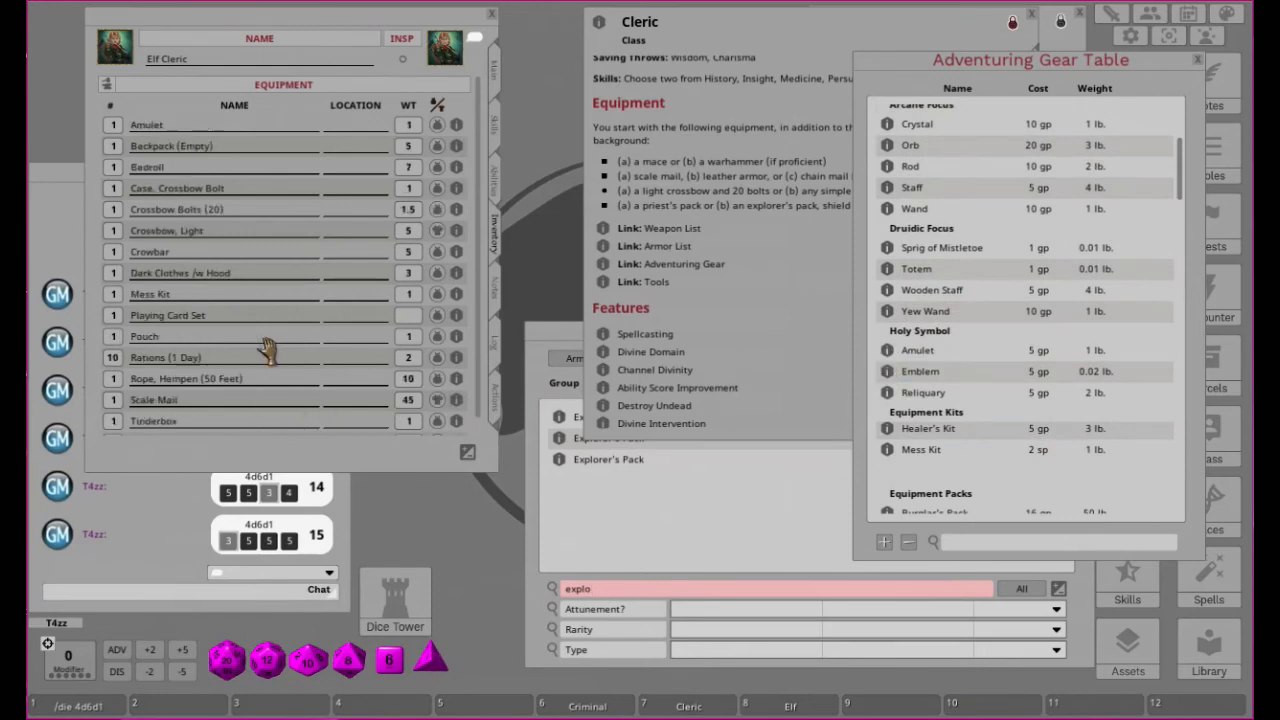
{"action": "left_click", "coordinate": [1197, 61]}
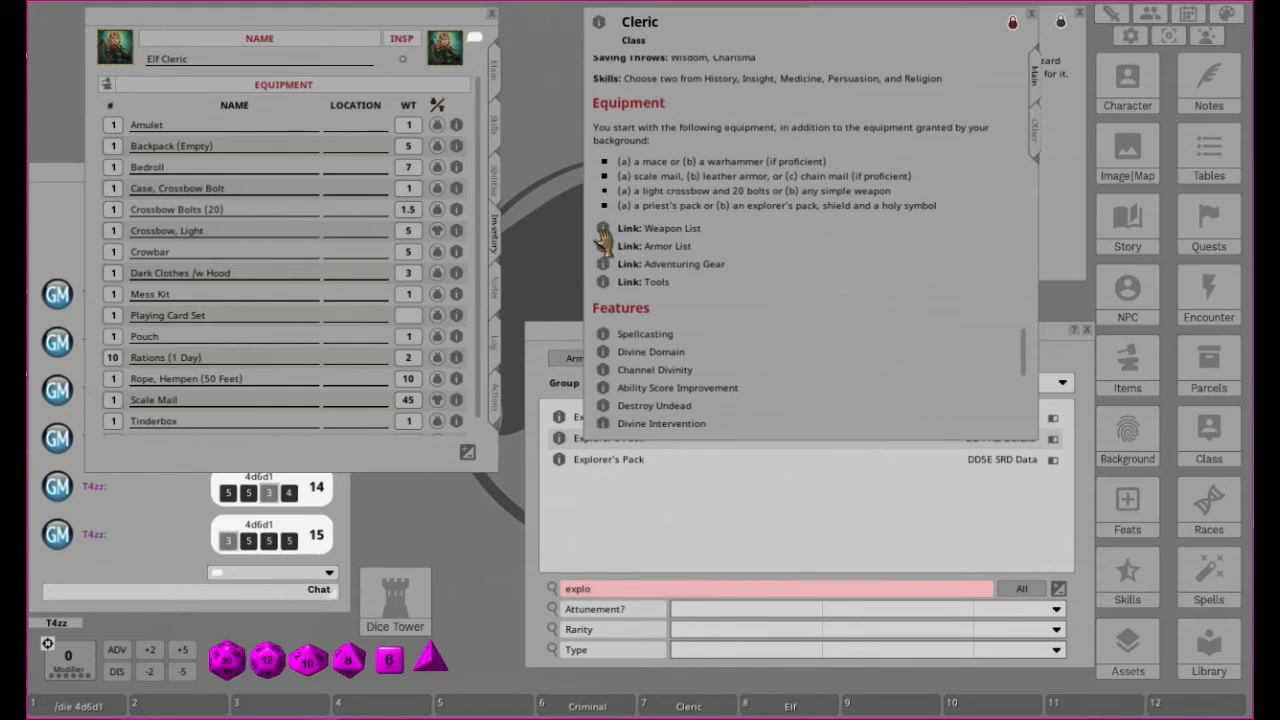
Check the character's armor class, search the item list for "shield" and add a Shield to the inventory.
{"action": "left_click", "coordinate": [496, 74]}
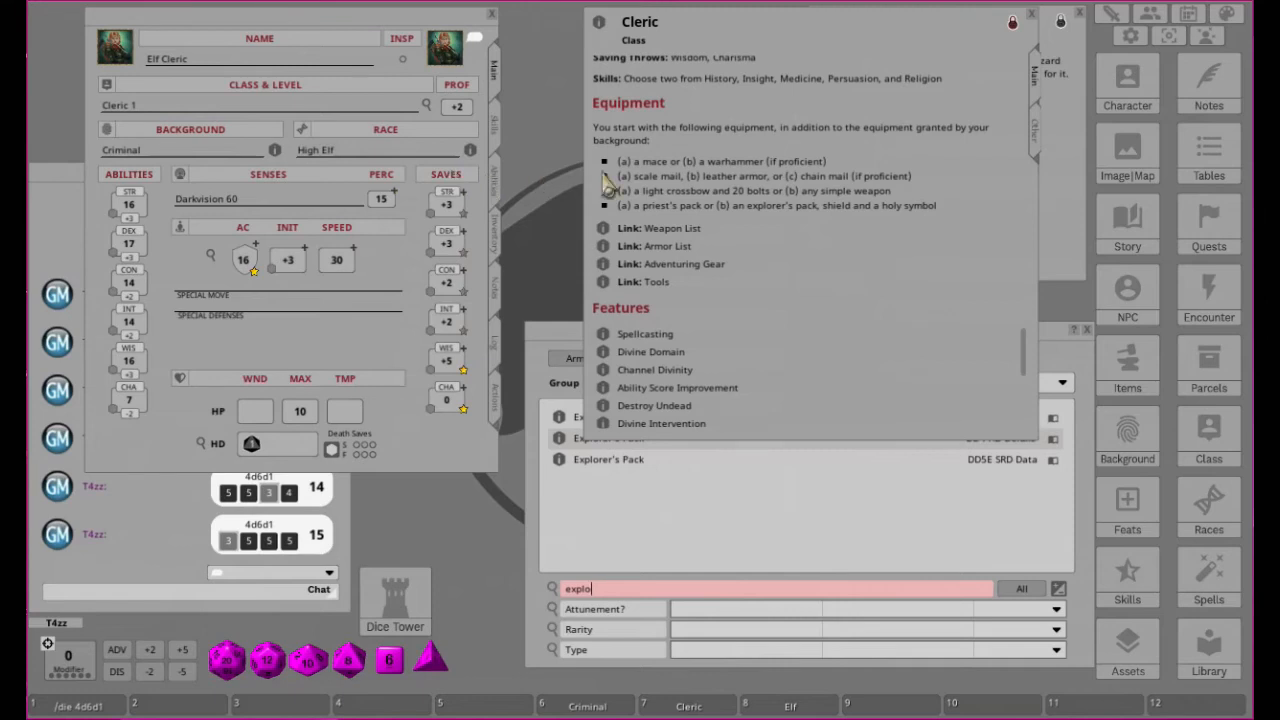
{"action": "left_click", "coordinate": [496, 258]}
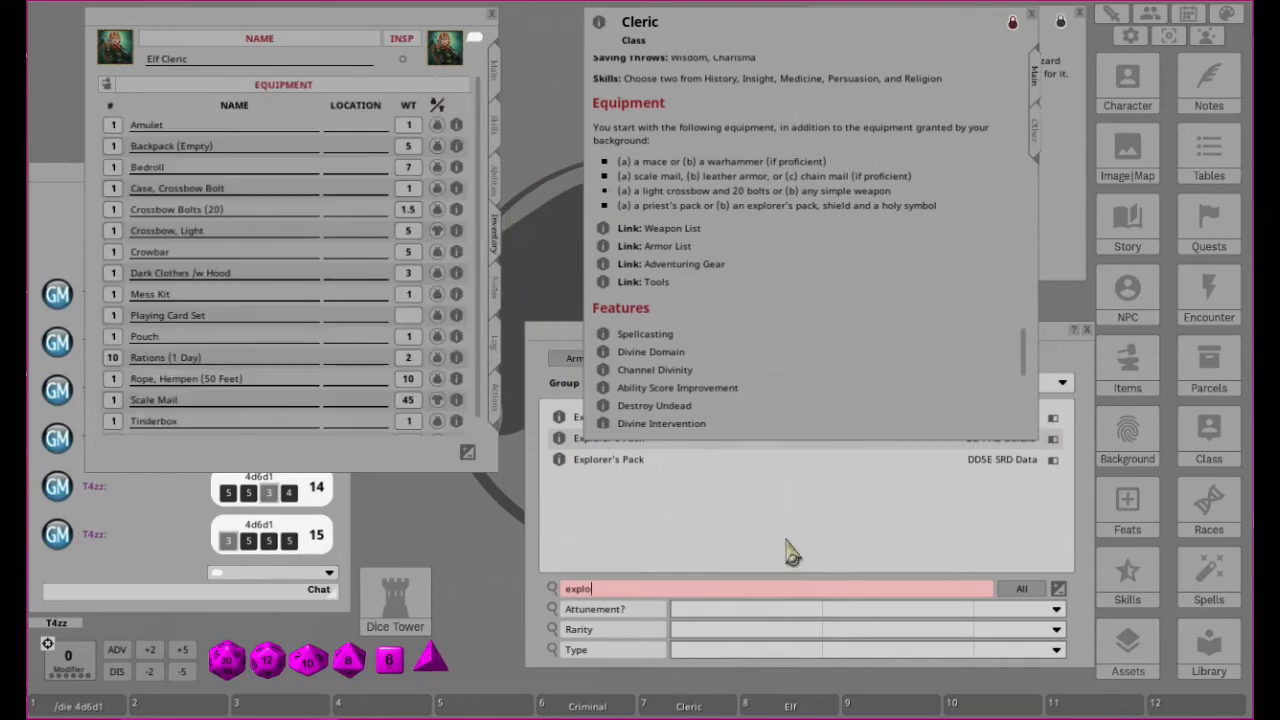
{"action": "left_click", "coordinate": [788, 542]}
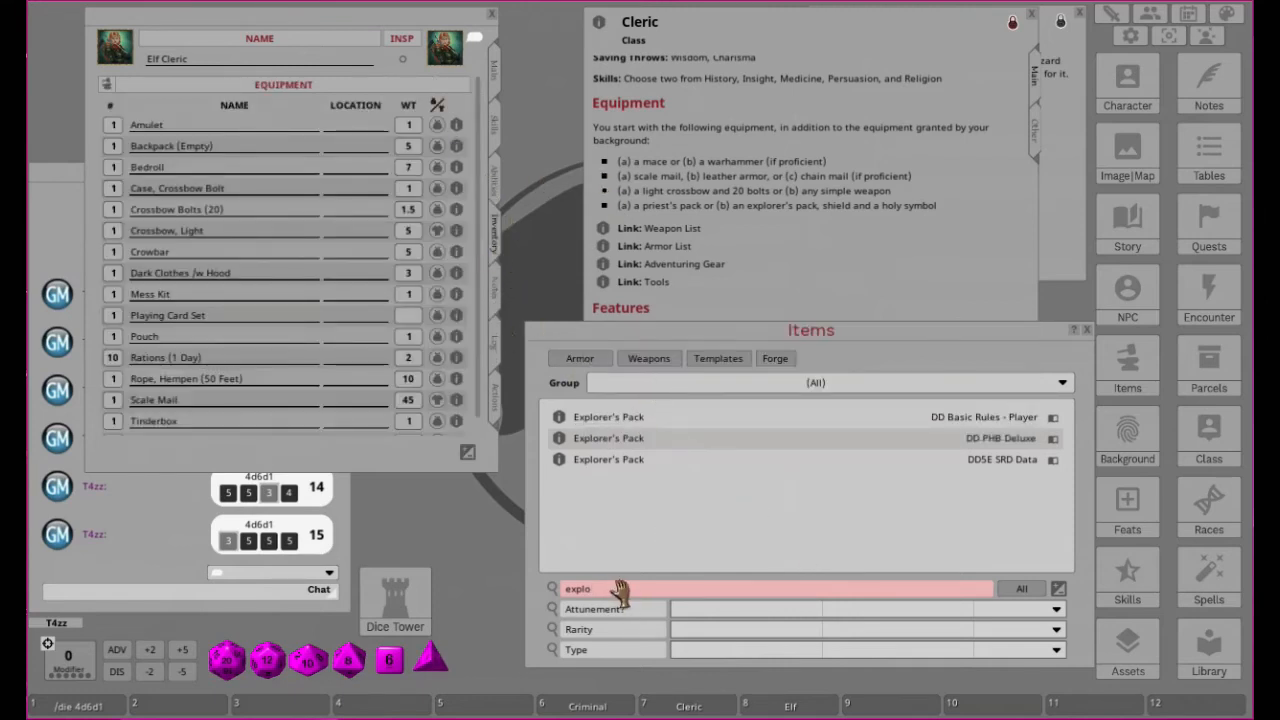
{"action": "type", "text": "hi"}
{"action": "scroll", "coordinate": [700, 478], "scroll_direction": "down", "scroll_amount": 2}
{"action": "scroll", "coordinate": [700, 475], "scroll_direction": "down", "scroll_amount": 3}
{"action": "left_click_drag", "start_coordinate": [560, 515], "coordinate": [333, 302]}
{"action": "scroll", "coordinate": [347, 375], "scroll_direction": "up", "scroll_amount": 3}
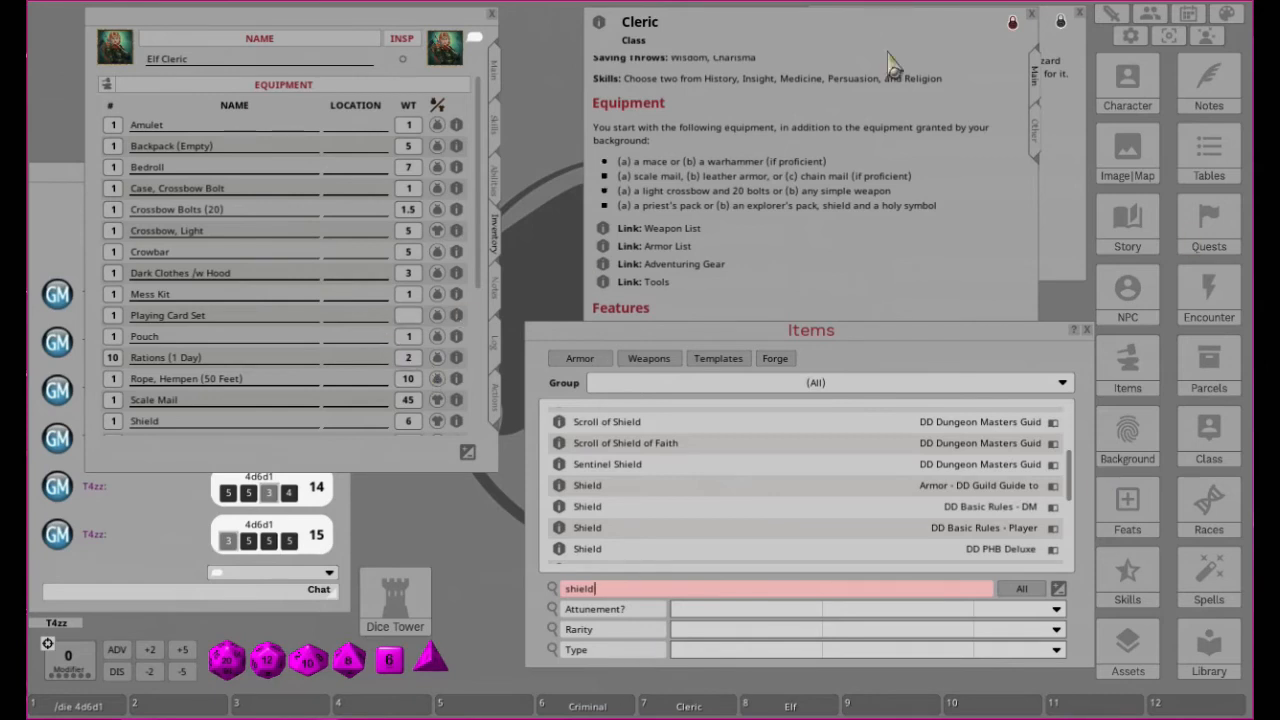
Show the character's notes, close the Cleric and Items windows, and open the Criminal background at its suggested characteristics.
{"action": "left_click", "coordinate": [497, 294]}
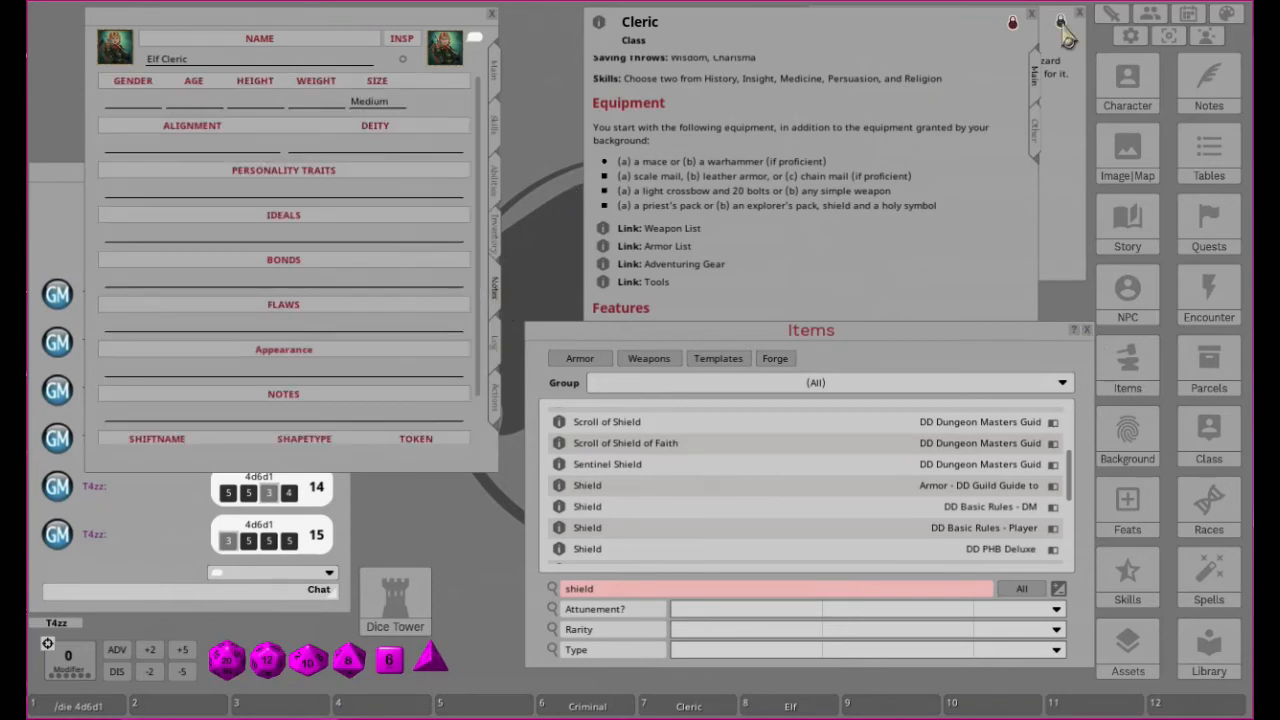
{"action": "left_click", "coordinate": [1030, 14]}
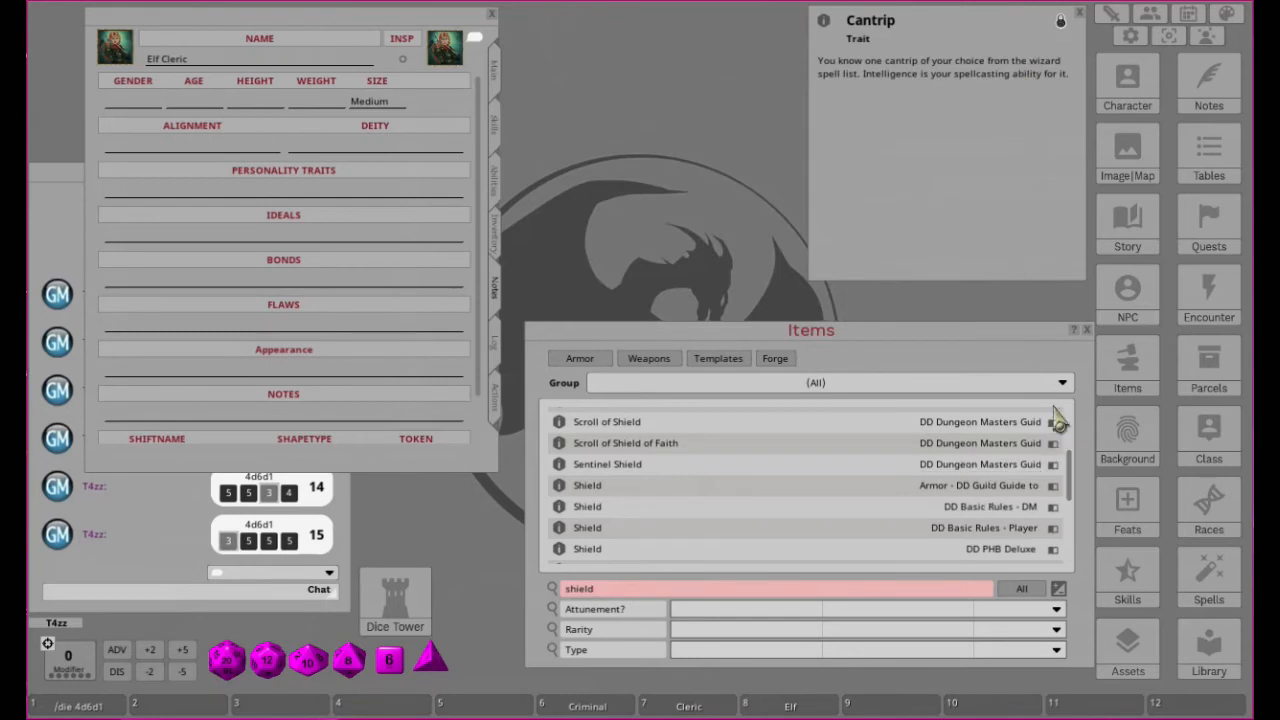
{"action": "left_click", "coordinate": [1087, 329]}
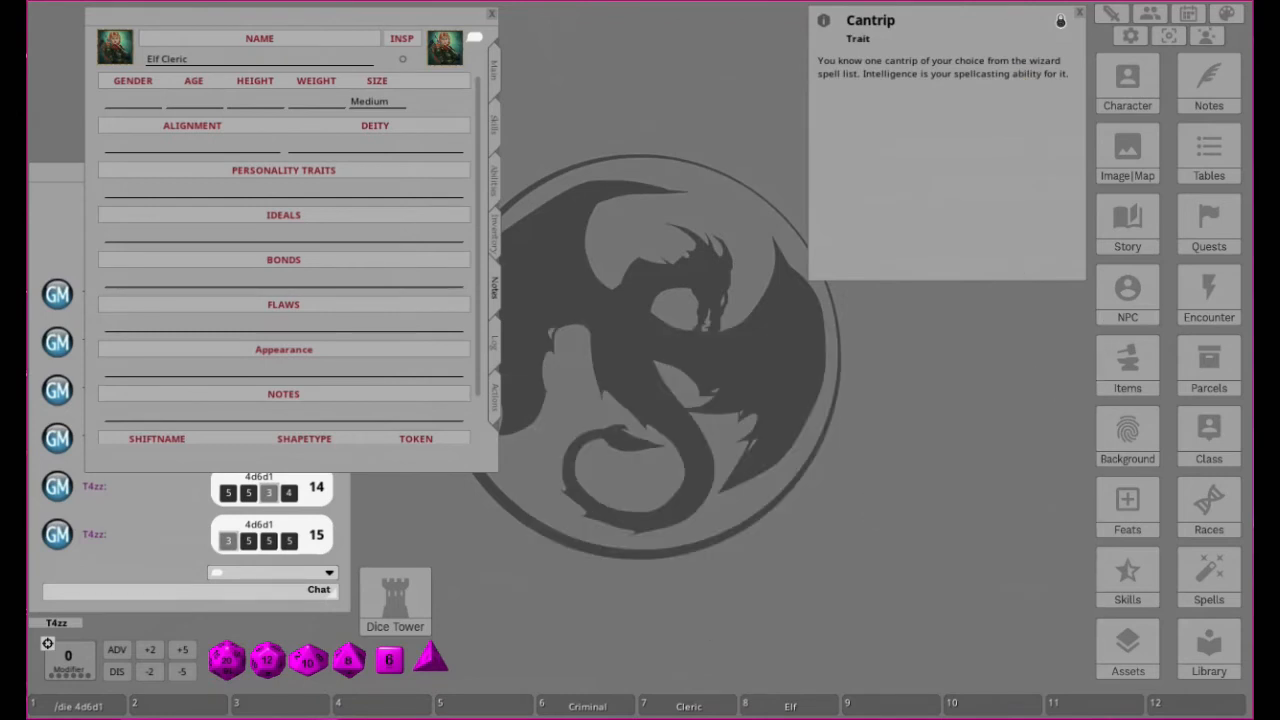
{"action": "left_click", "coordinate": [587, 706]}
{"action": "scroll", "coordinate": [748, 285], "scroll_direction": "down", "scroll_amount": 3}
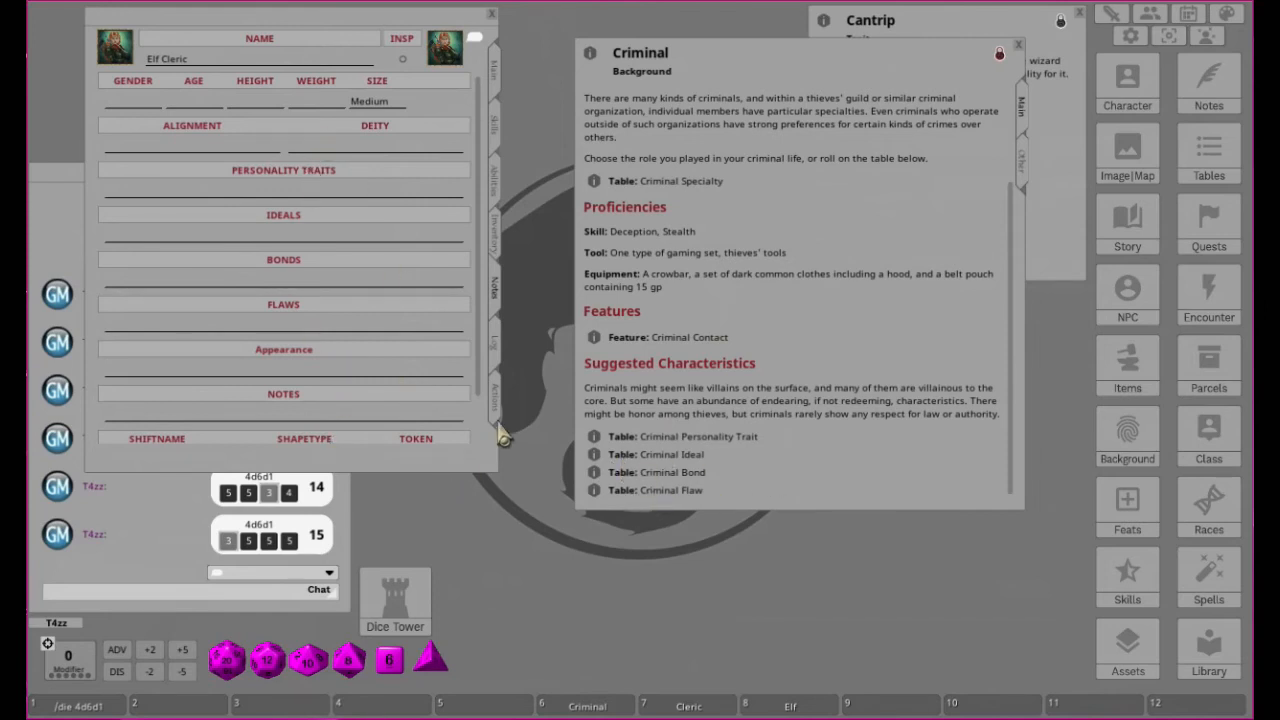
Set the character's alignment to Chaotic Good and the light crossbow's ammo to 20.
{"action": "left_click", "coordinate": [143, 104]}
{"action": "key", "text": "shift"}
{"action": "type", "text": "otic Good"}
{"action": "left_click", "coordinate": [497, 412]}
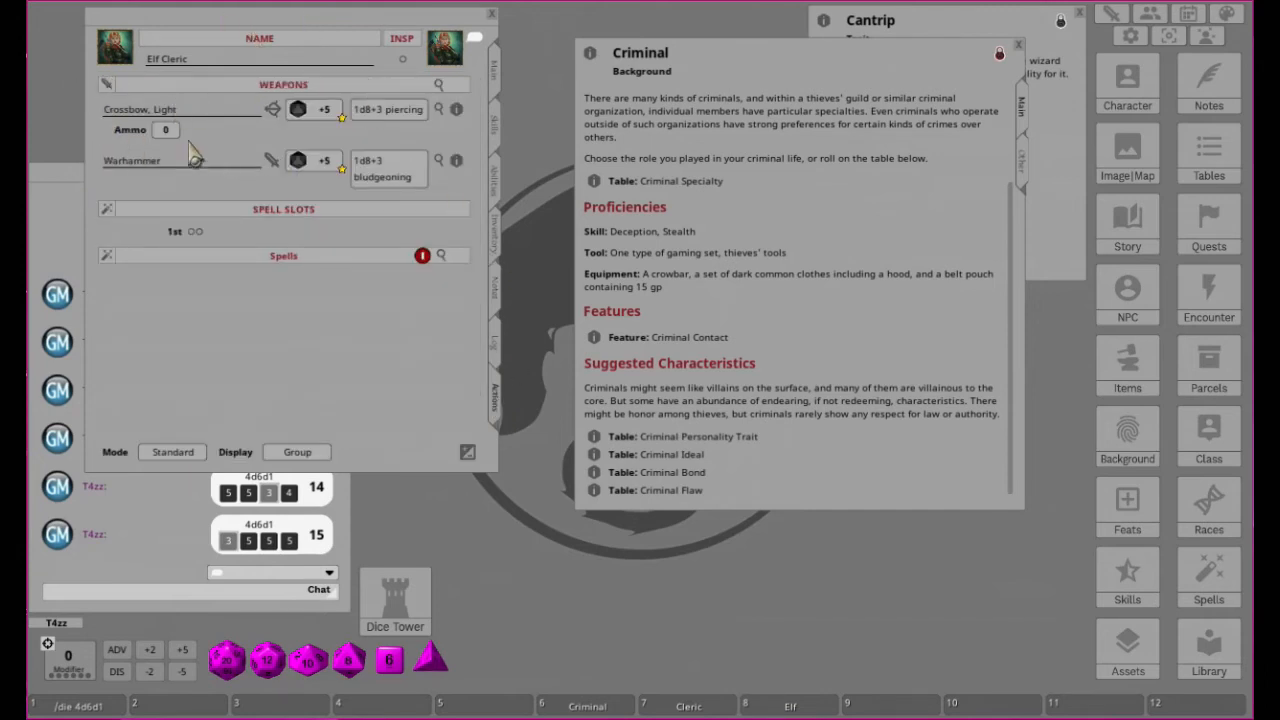
{"action": "type", "text": "20"}
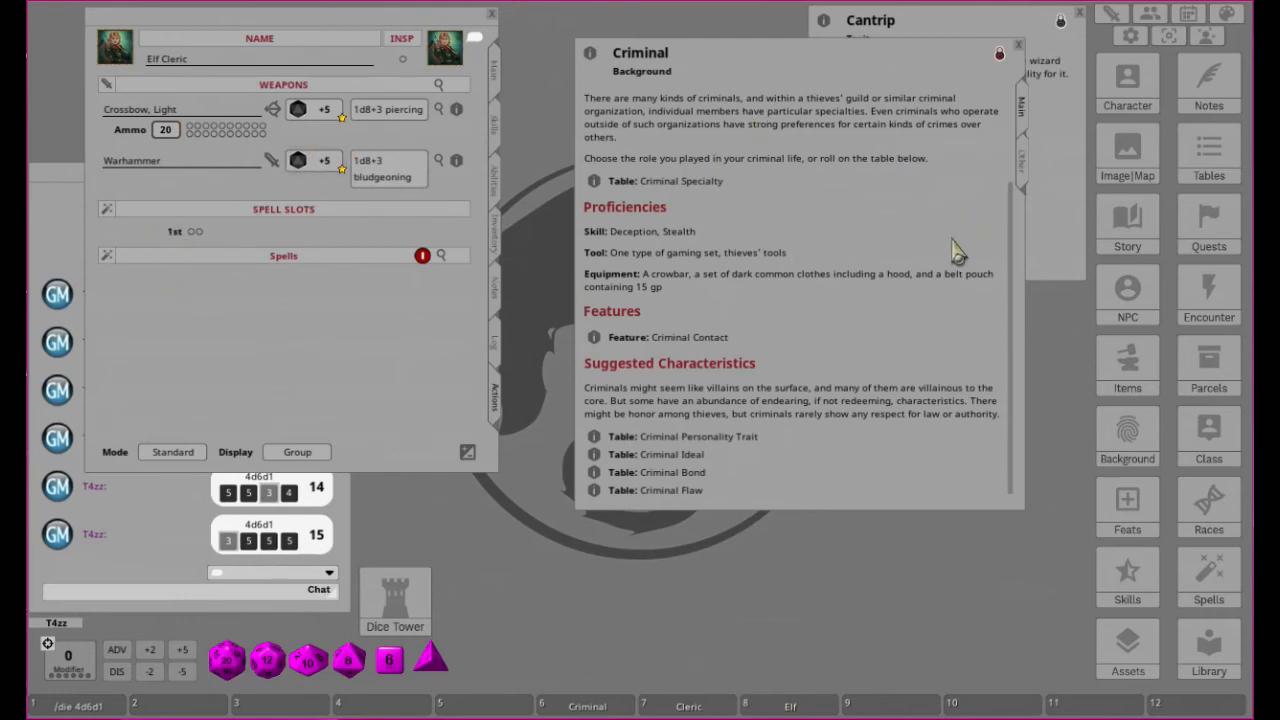
Move the Criminal background window down so that the Cantrip trait's description can be read.
{"action": "left_click", "coordinate": [993, 22]}
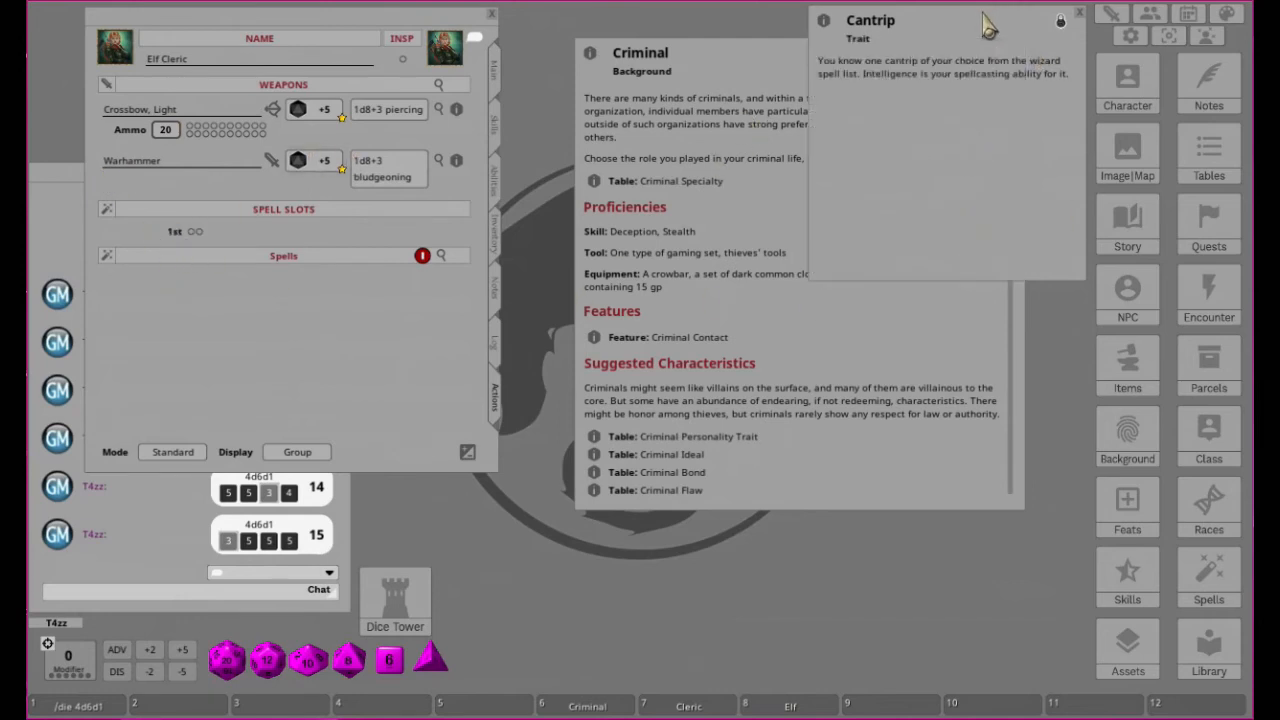
{"action": "left_click", "coordinate": [733, 67]}
{"action": "left_click_drag", "start_coordinate": [848, 62], "coordinate": [826, 160]}
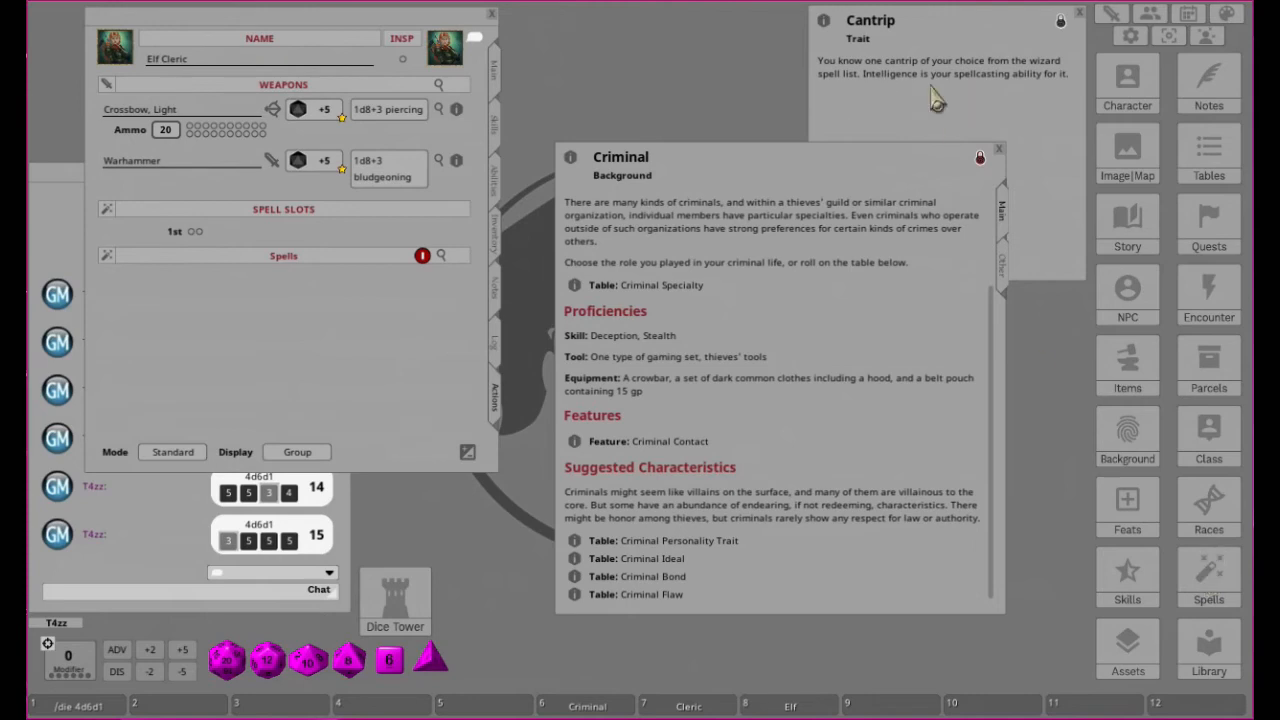
Open the spell list, move and widen its window, and limit it to the group 5E Effects Coding - Spells.
{"action": "left_click", "coordinate": [1206, 580]}
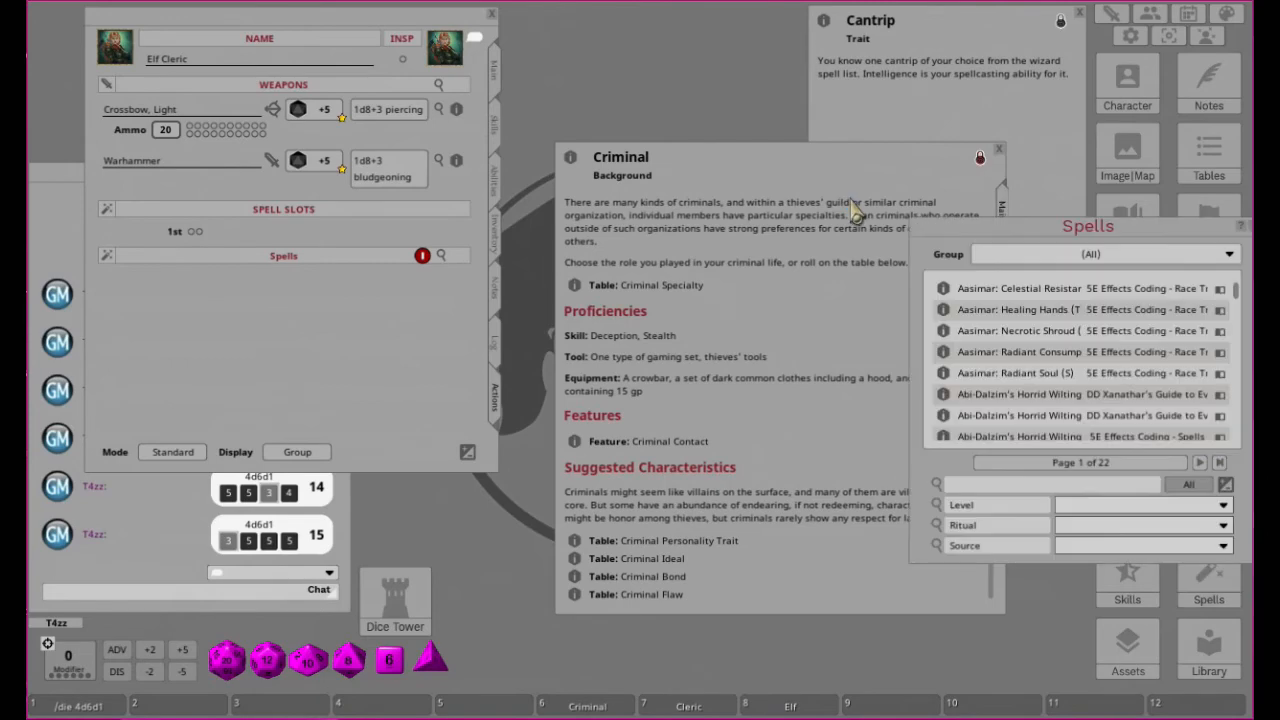
{"action": "left_click_drag", "start_coordinate": [1094, 224], "coordinate": [715, 267]}
{"action": "left_click_drag", "start_coordinate": [866, 371], "coordinate": [1068, 399]}
{"action": "left_click", "coordinate": [1056, 271]}
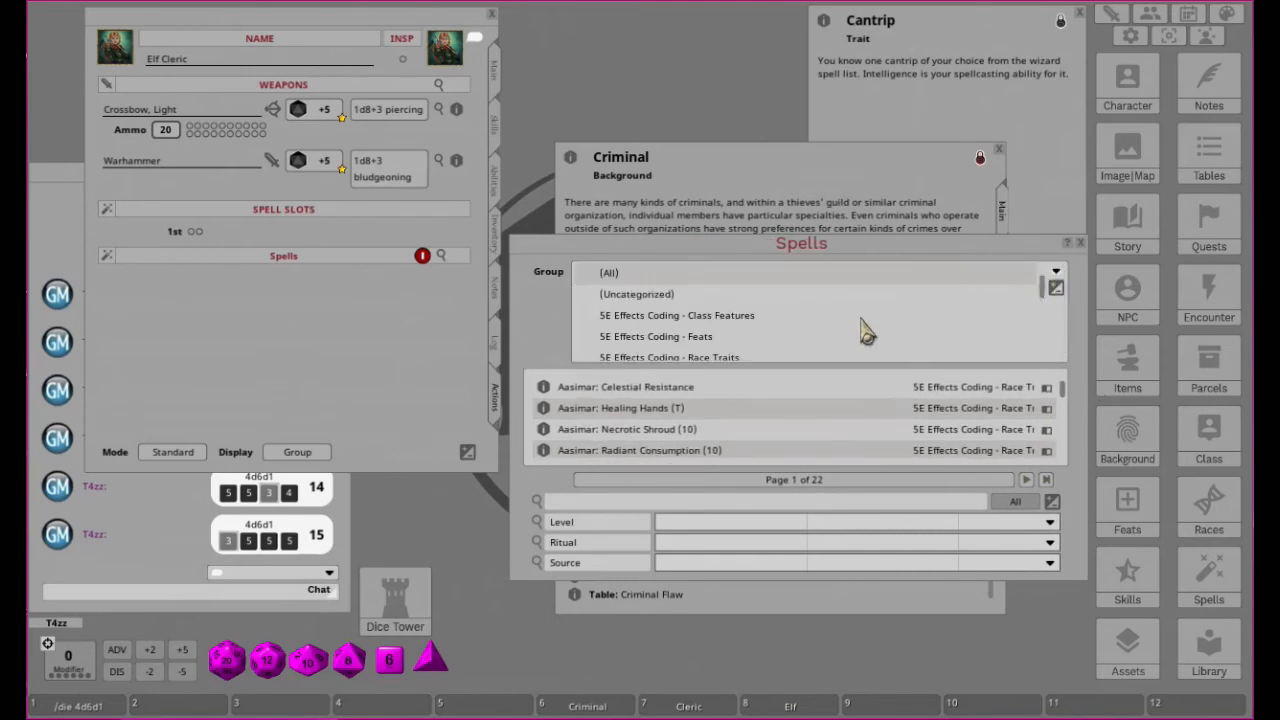
{"action": "scroll", "coordinate": [862, 330], "scroll_direction": "down", "scroll_amount": 3}
{"action": "scroll", "coordinate": [855, 328], "scroll_direction": "up", "scroll_amount": 1}
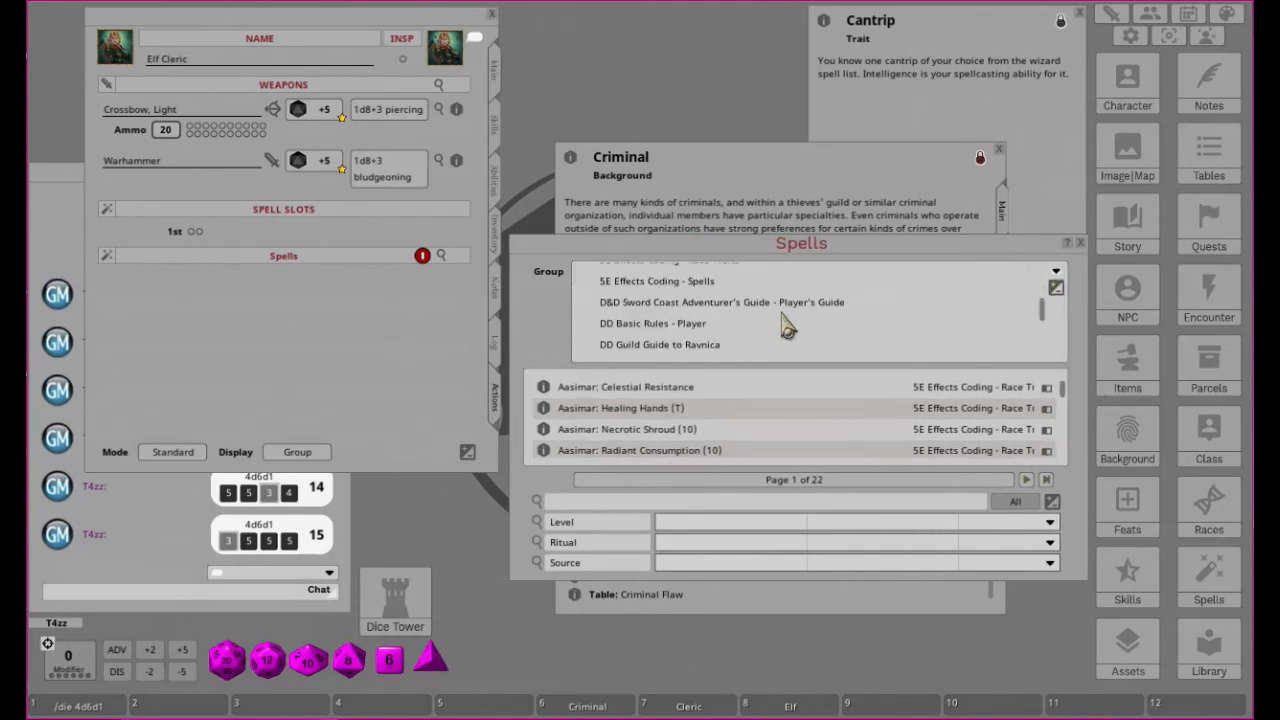
{"action": "left_click", "coordinate": [675, 284]}
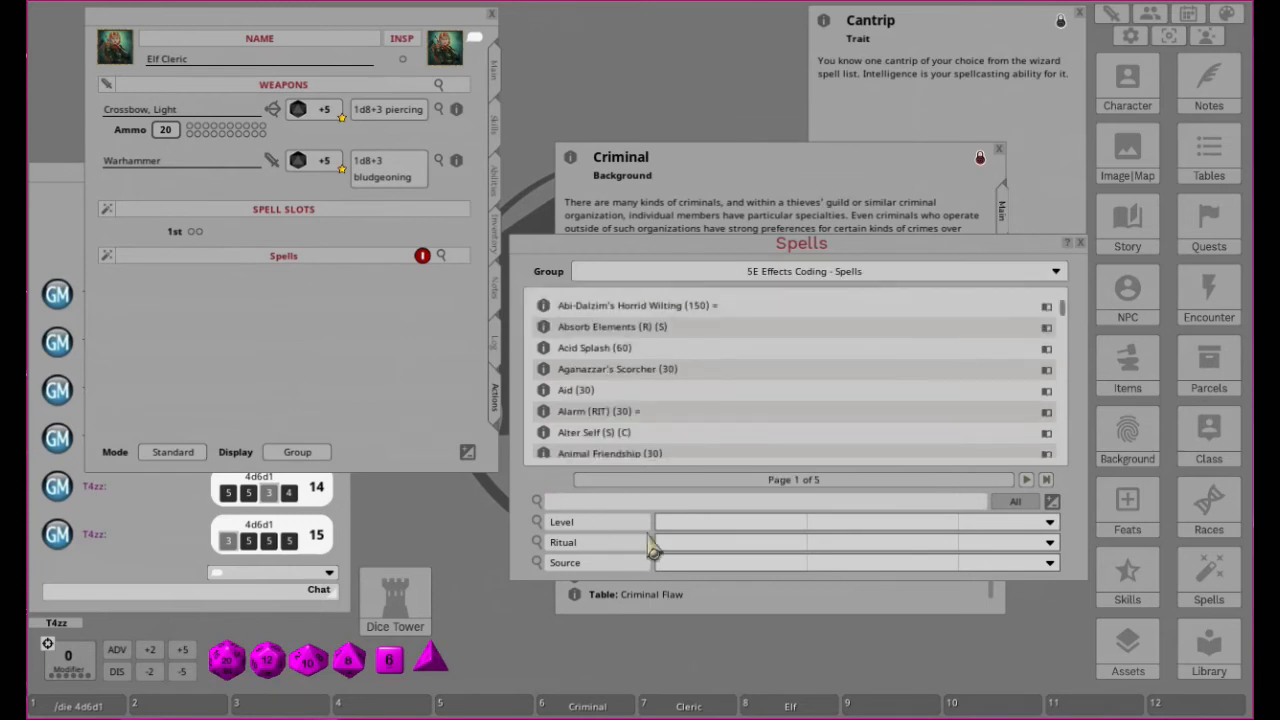
Filter the spell list to the source Wizard.
{"action": "left_click", "coordinate": [704, 565]}
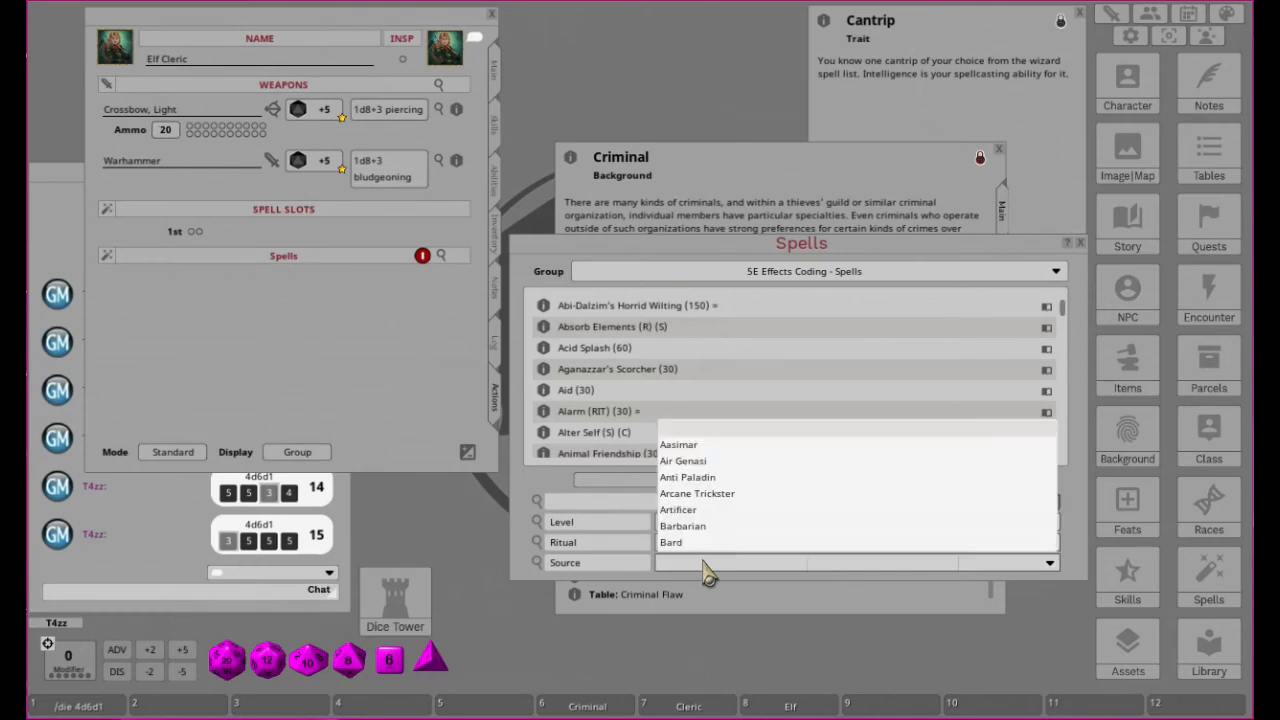
{"action": "scroll", "coordinate": [730, 500], "scroll_direction": "down", "scroll_amount": 5}
{"action": "scroll", "coordinate": [740, 490], "scroll_direction": "down", "scroll_amount": 10}
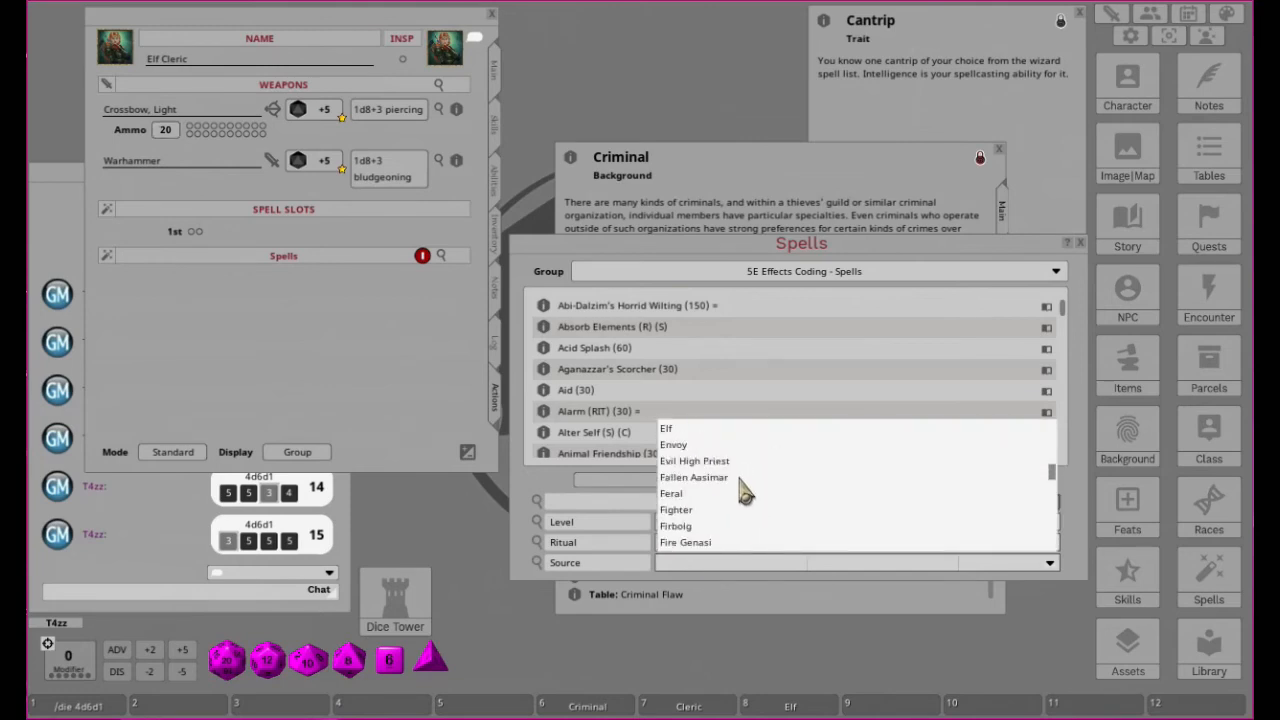
{"action": "scroll", "coordinate": [750, 480], "scroll_direction": "down", "scroll_amount": 3}
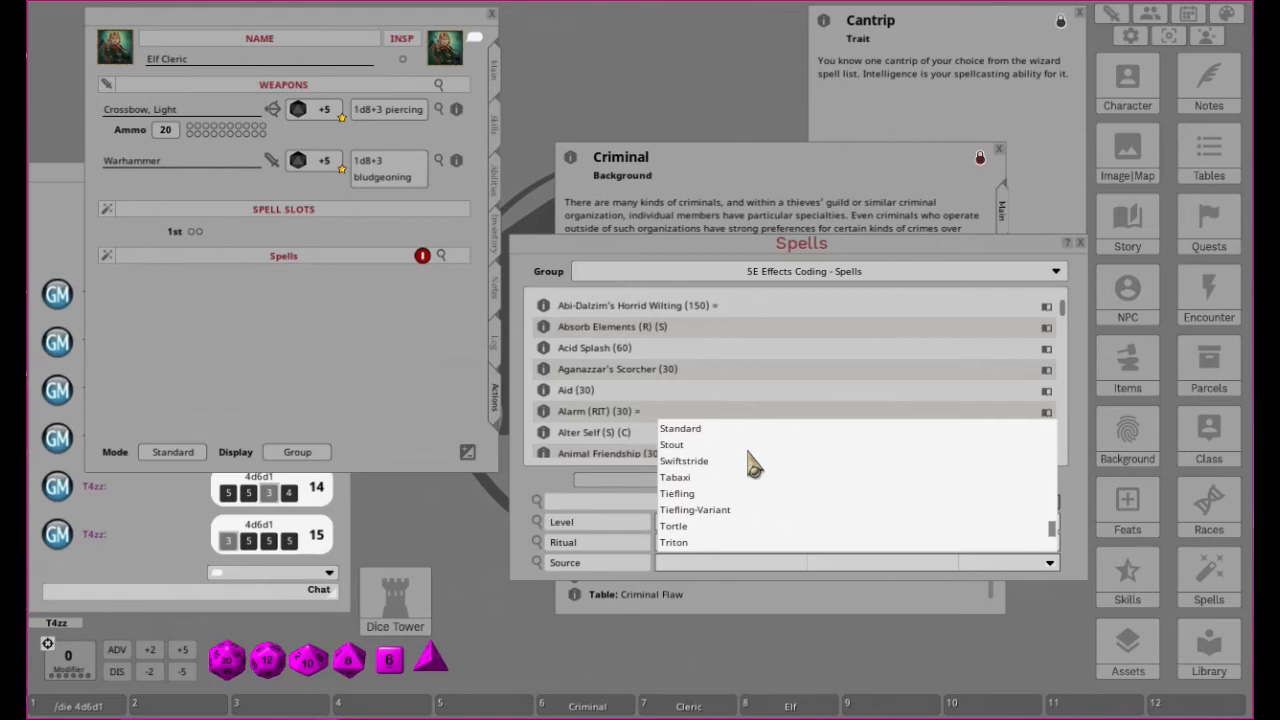
{"action": "scroll", "coordinate": [765, 472], "scroll_direction": "down", "scroll_amount": 5}
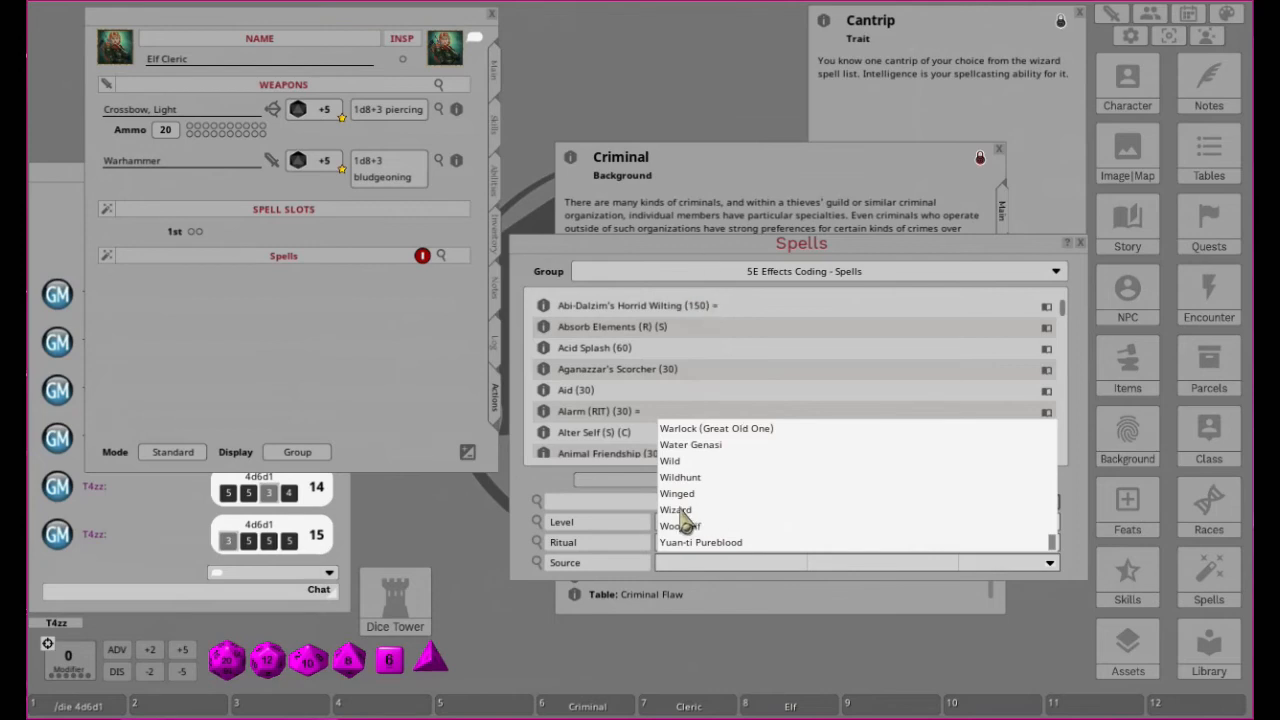
{"action": "left_click", "coordinate": [676, 511]}
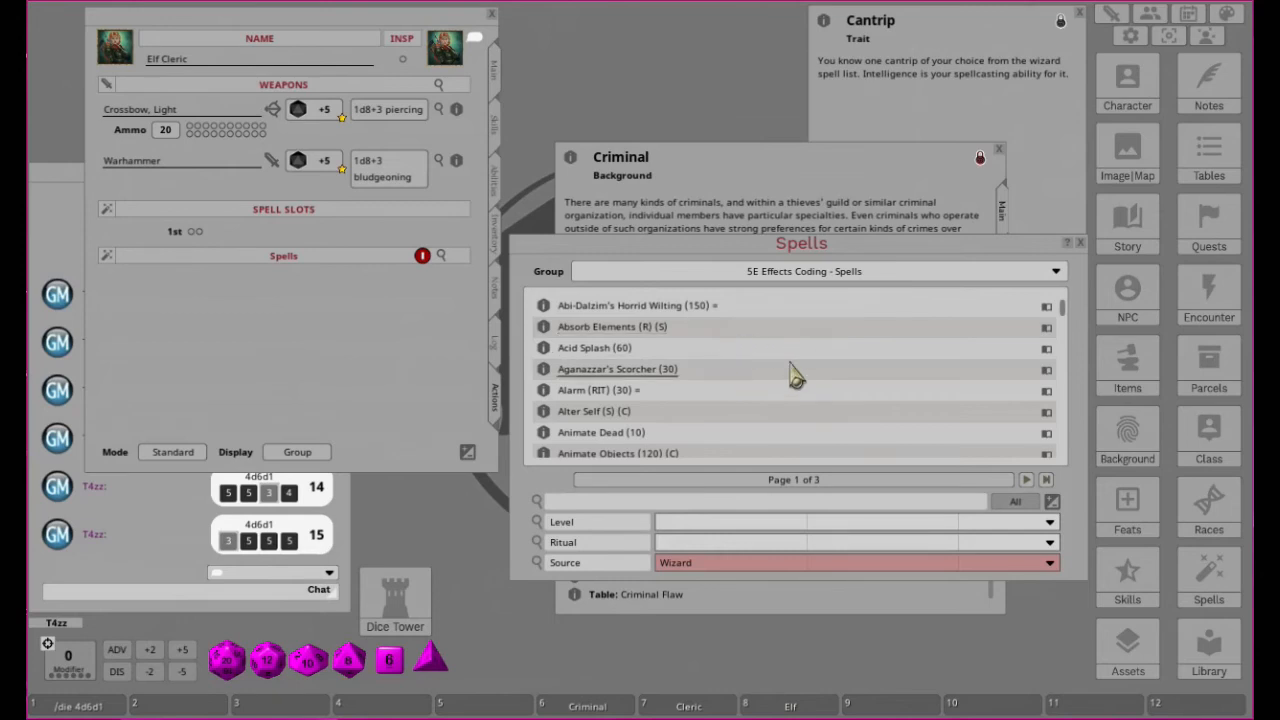
Look through the Wizard spells and filter them to level 0 for cantrips only.
{"action": "scroll", "coordinate": [795, 375], "scroll_direction": "down", "scroll_amount": 1}
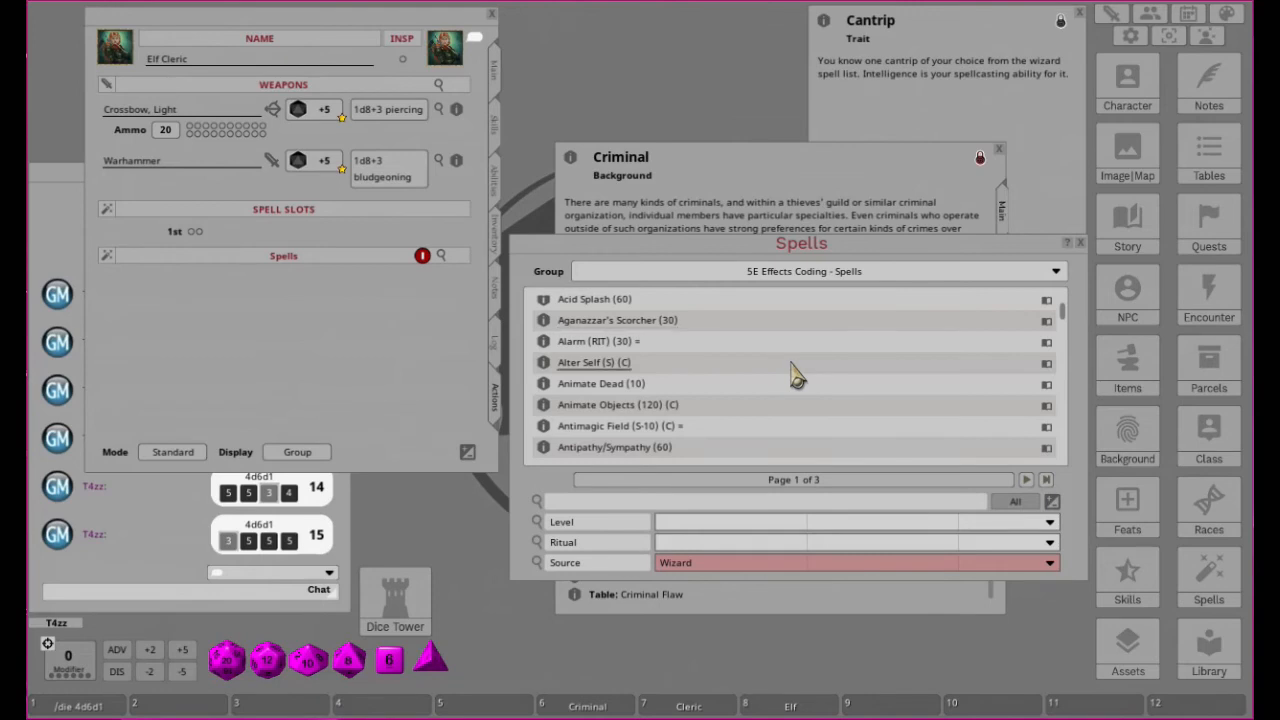
{"action": "scroll", "coordinate": [797, 377], "scroll_direction": "down", "scroll_amount": 1}
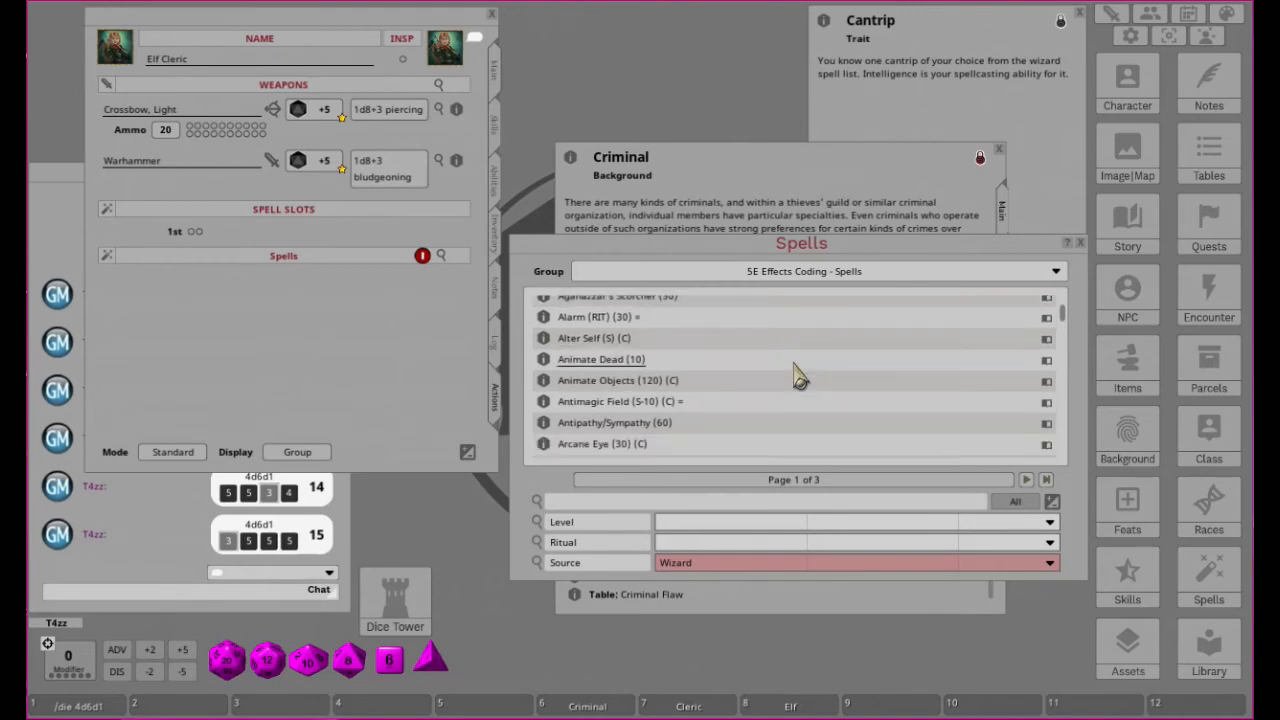
{"action": "scroll", "coordinate": [797, 377], "scroll_direction": "down", "scroll_amount": 1}
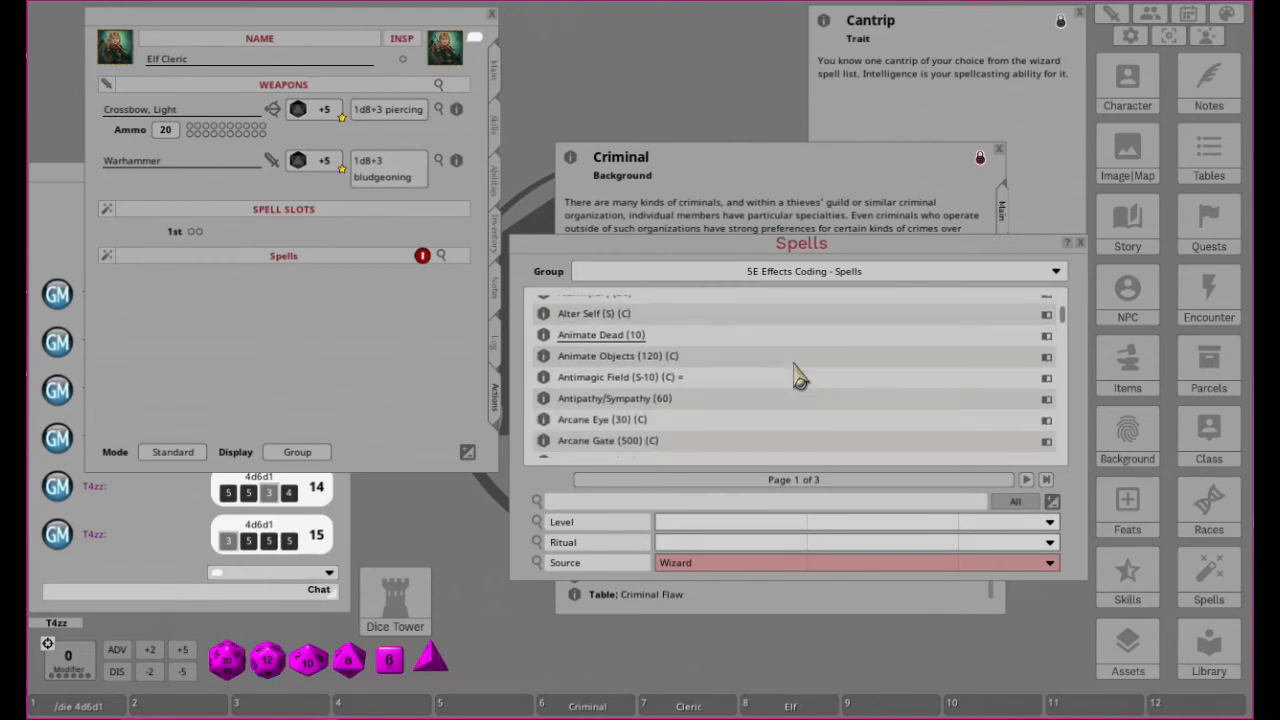
{"action": "scroll", "coordinate": [797, 377], "scroll_direction": "down", "scroll_amount": 6}
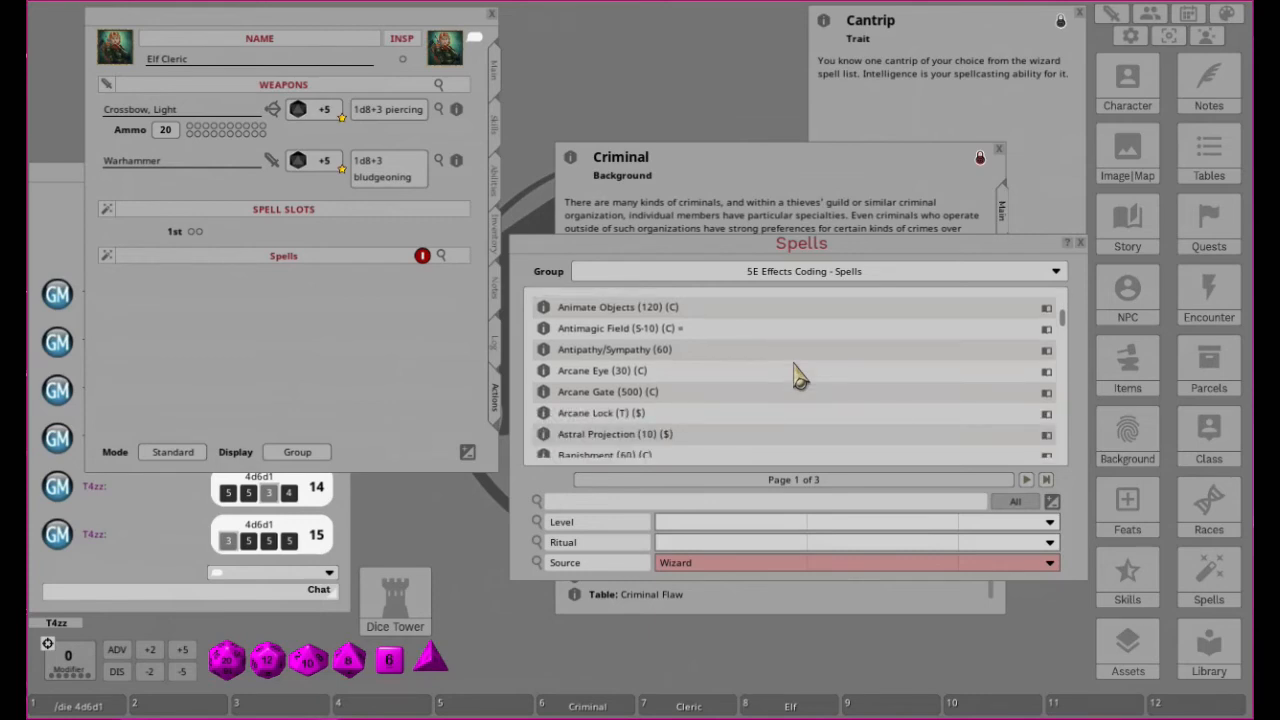
{"action": "scroll", "coordinate": [797, 377], "scroll_direction": "down", "scroll_amount": 5}
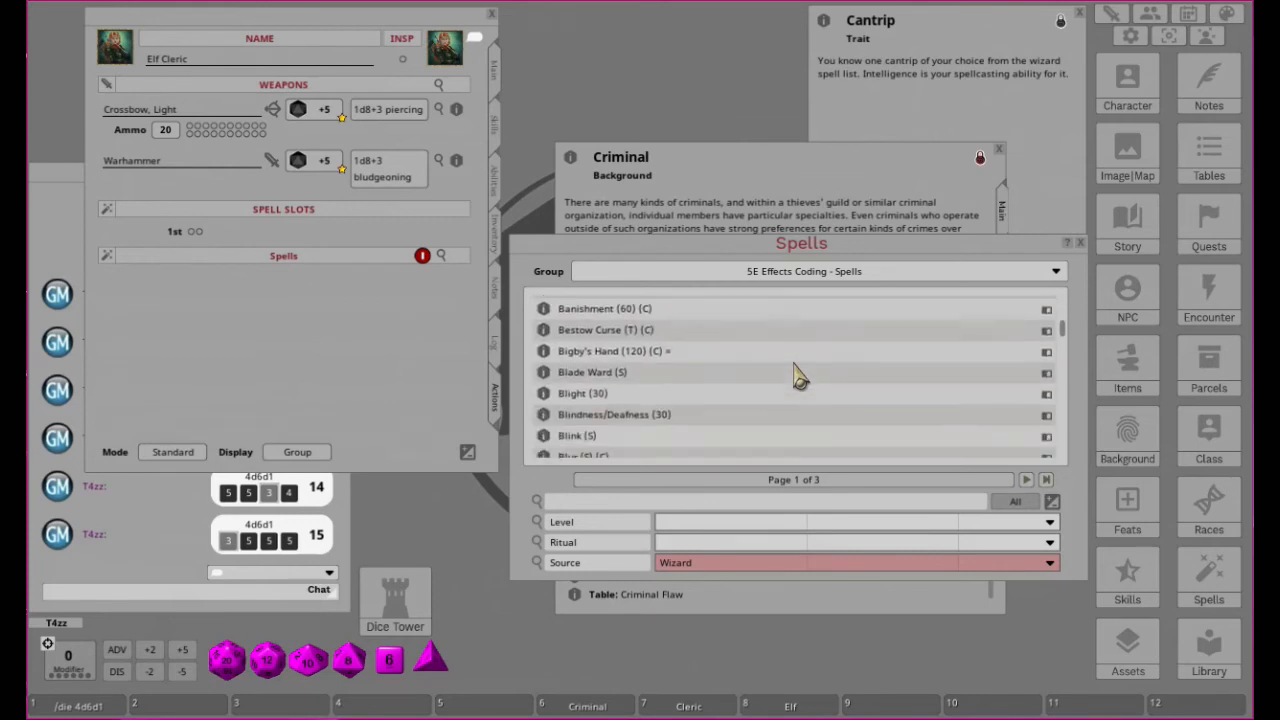
{"action": "scroll", "coordinate": [797, 377], "scroll_direction": "down", "scroll_amount": 1}
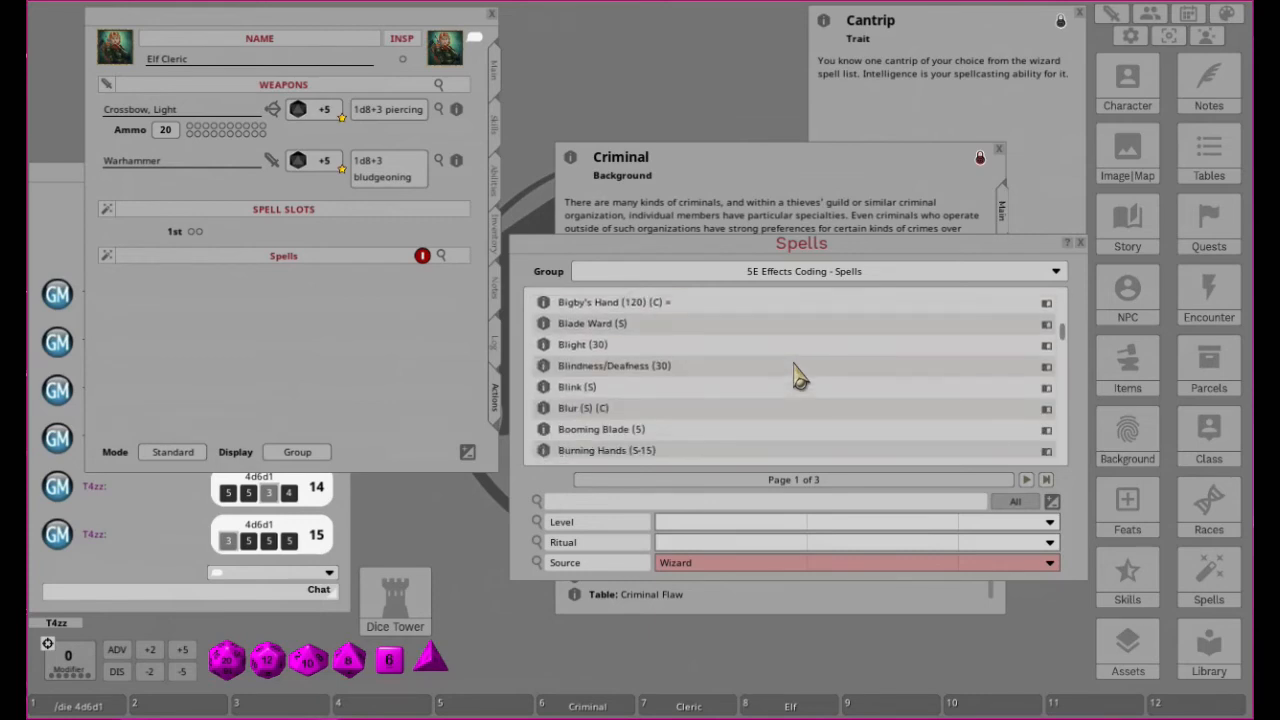
{"action": "left_click", "coordinate": [684, 521]}
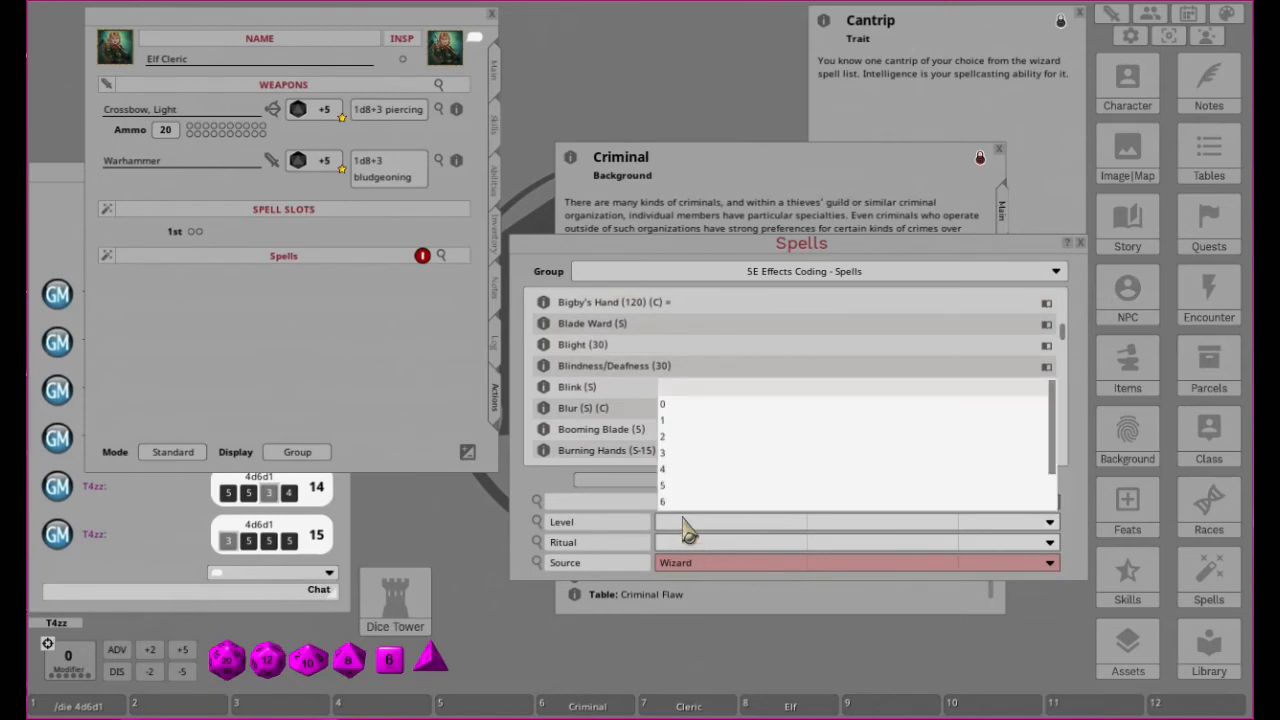
{"action": "left_click", "coordinate": [672, 406]}
Find Mage Hand (30) among the Wizard cantrips, add it to the character's spells, and dismiss the console.
{"action": "scroll", "coordinate": [694, 334], "scroll_direction": "up", "scroll_amount": 8}
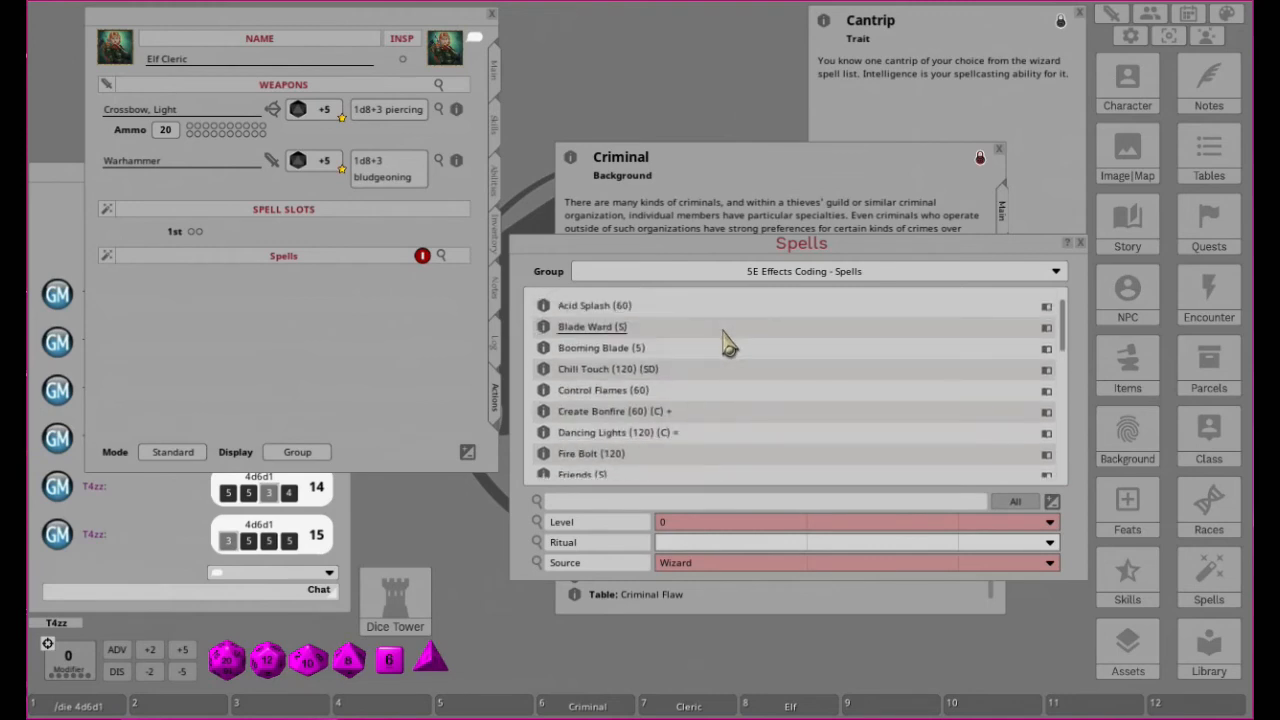
{"action": "scroll", "coordinate": [708, 368], "scroll_direction": "down", "scroll_amount": 2}
{"action": "scroll", "coordinate": [708, 368], "scroll_direction": "down", "scroll_amount": 5}
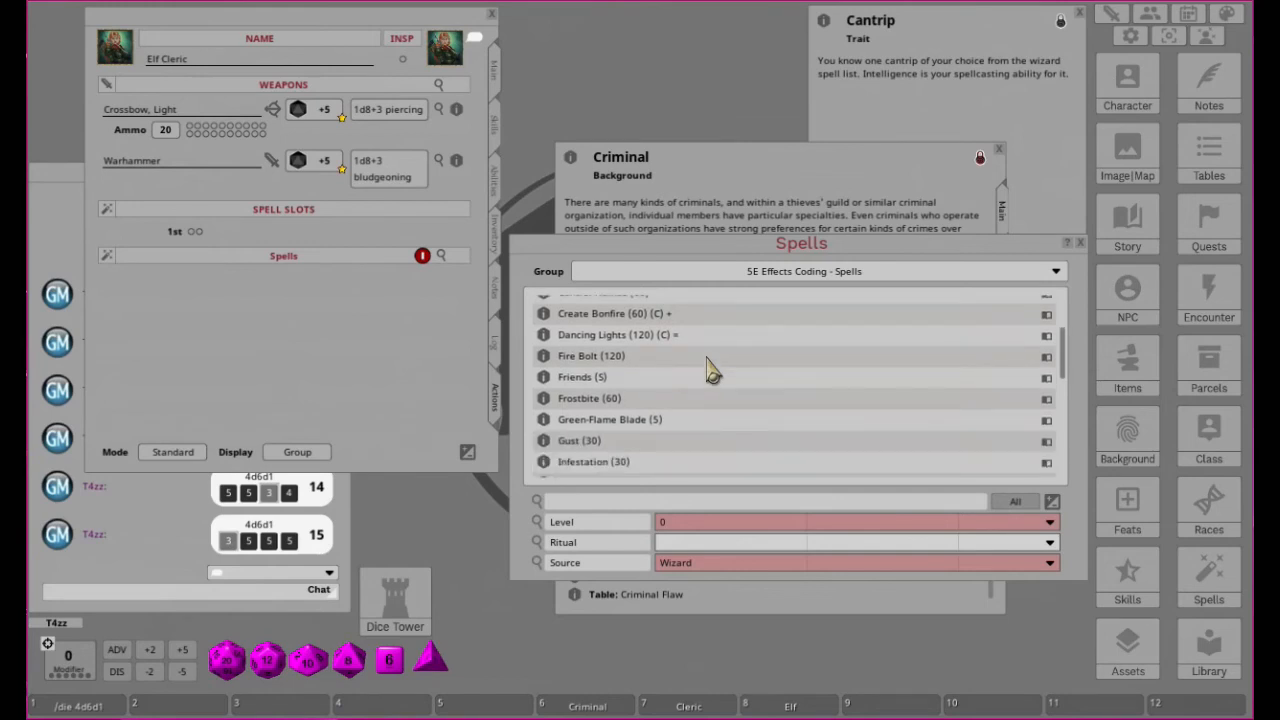
{"action": "scroll", "coordinate": [708, 368], "scroll_direction": "down", "scroll_amount": 3}
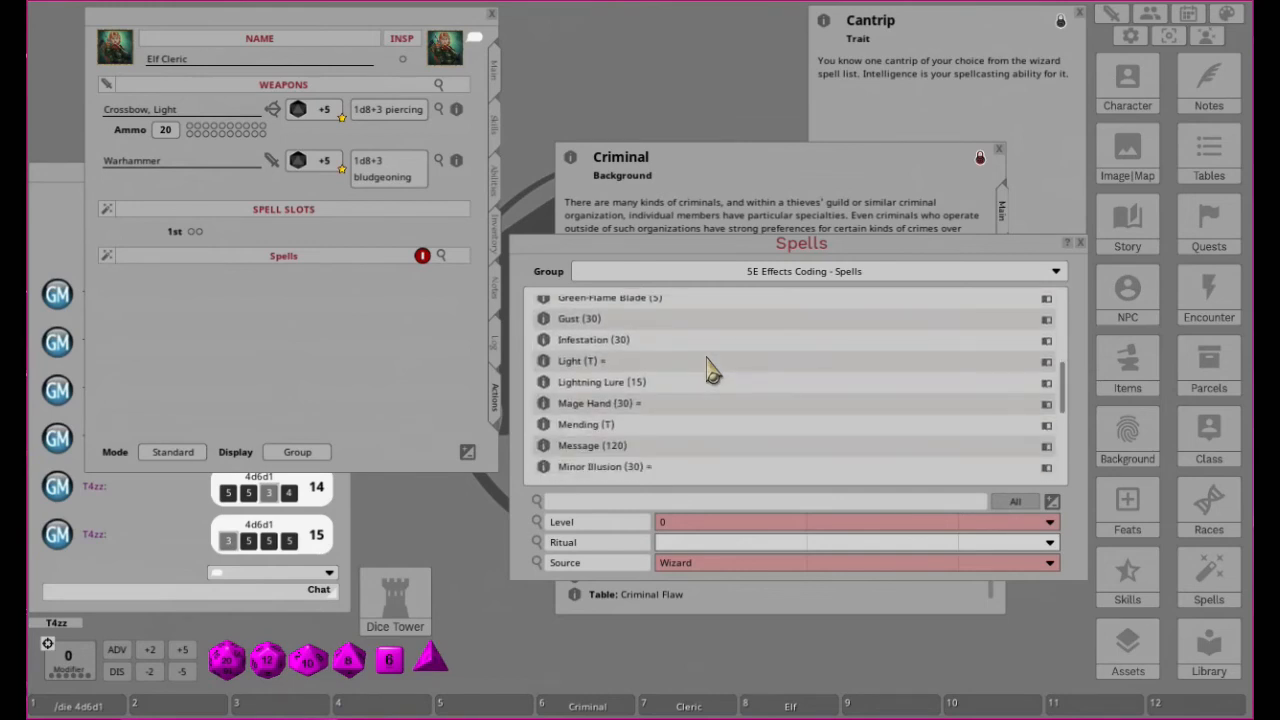
{"action": "scroll", "coordinate": [708, 368], "scroll_direction": "down", "scroll_amount": 1}
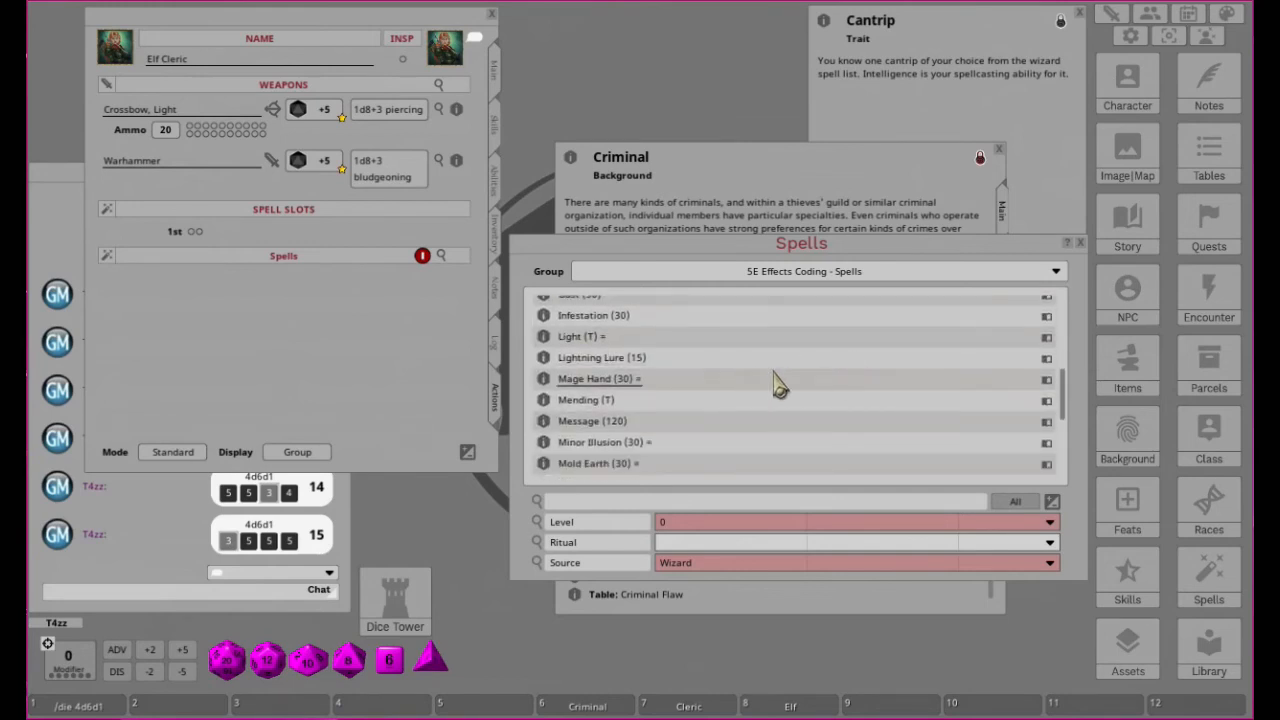
{"action": "scroll", "coordinate": [708, 372], "scroll_direction": "down", "scroll_amount": 8}
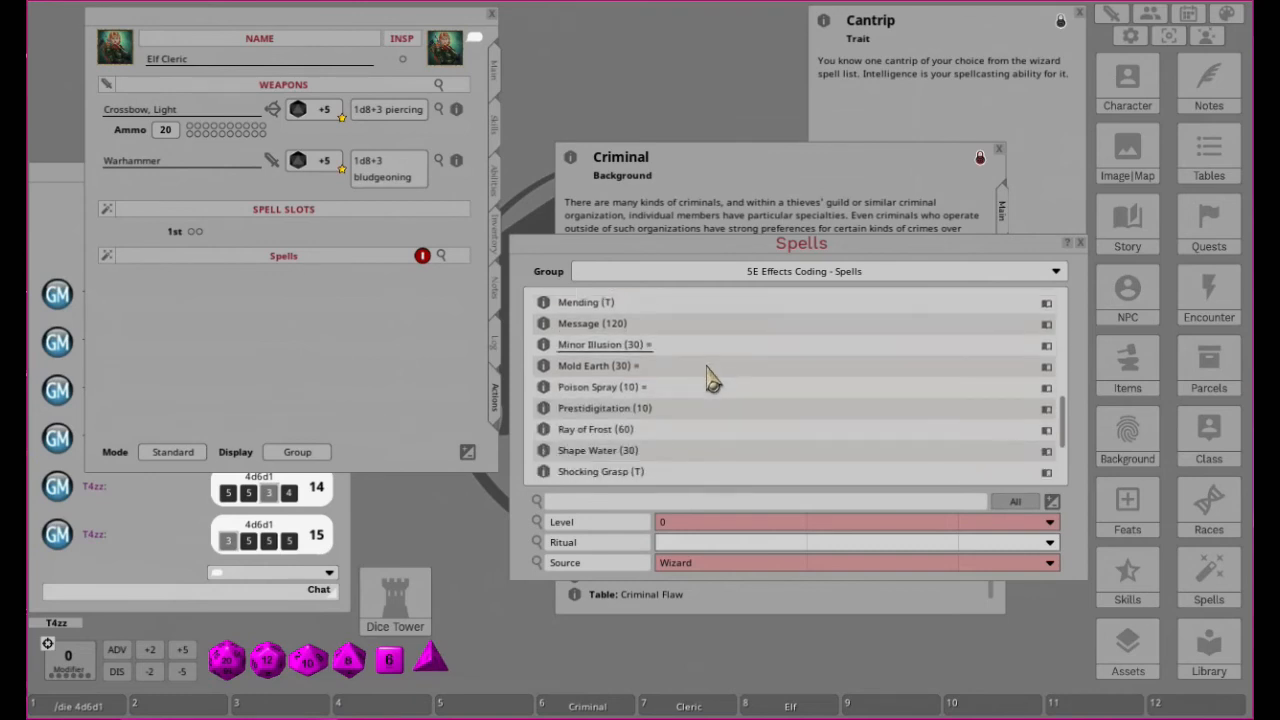
{"action": "scroll", "coordinate": [716, 390], "scroll_direction": "down", "scroll_amount": 1}
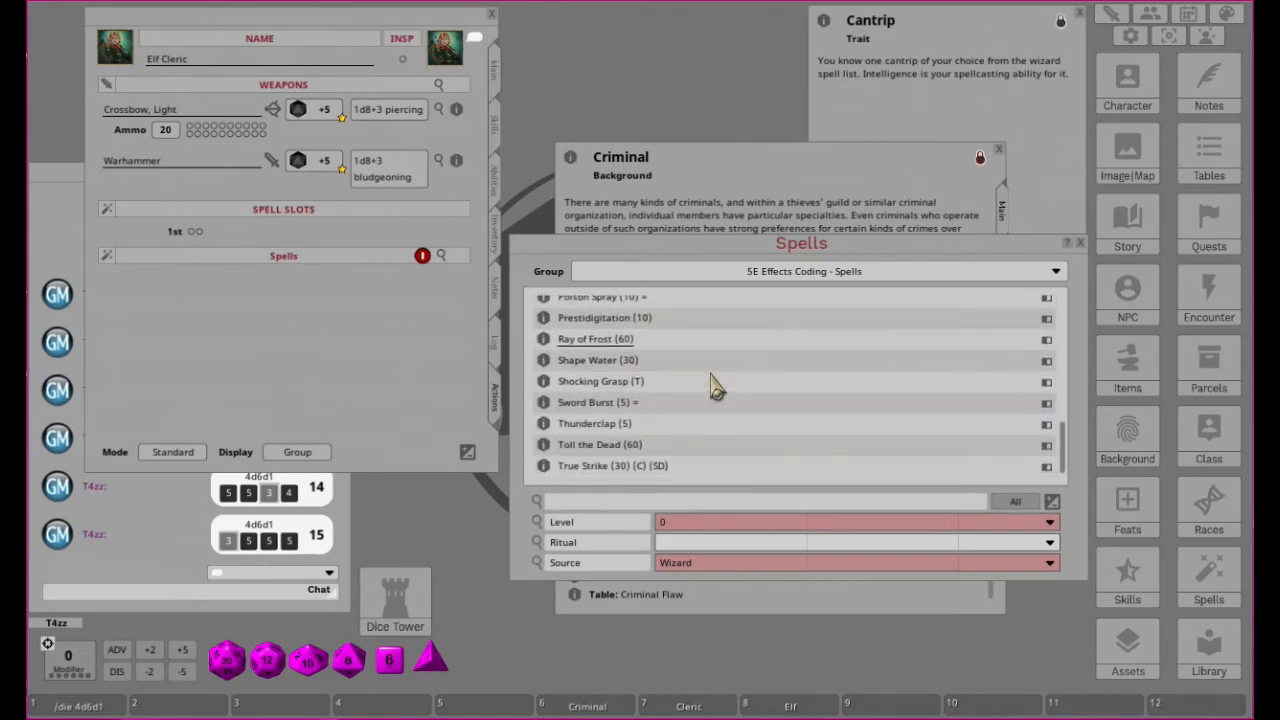
{"action": "scroll", "coordinate": [716, 390], "scroll_direction": "up", "scroll_amount": 4}
{"action": "scroll", "coordinate": [716, 390], "scroll_direction": "down", "scroll_amount": 1}
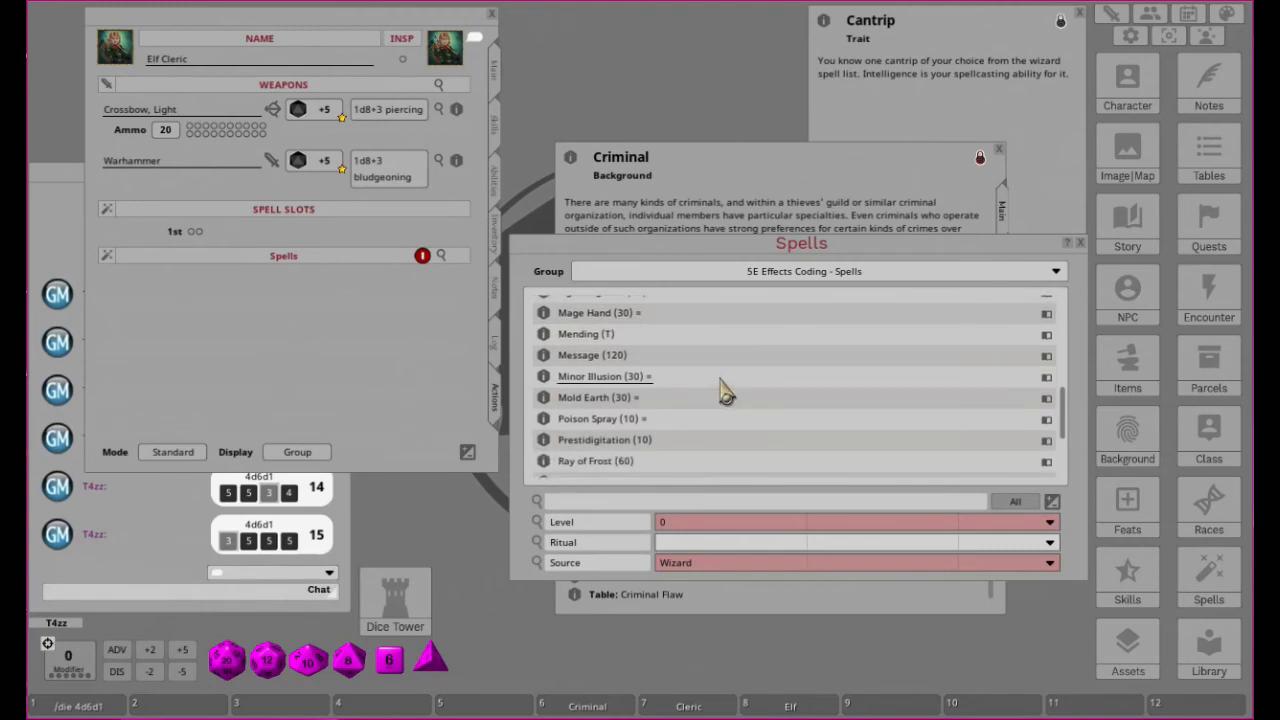
{"action": "scroll", "coordinate": [705, 365], "scroll_direction": "up", "scroll_amount": 1}
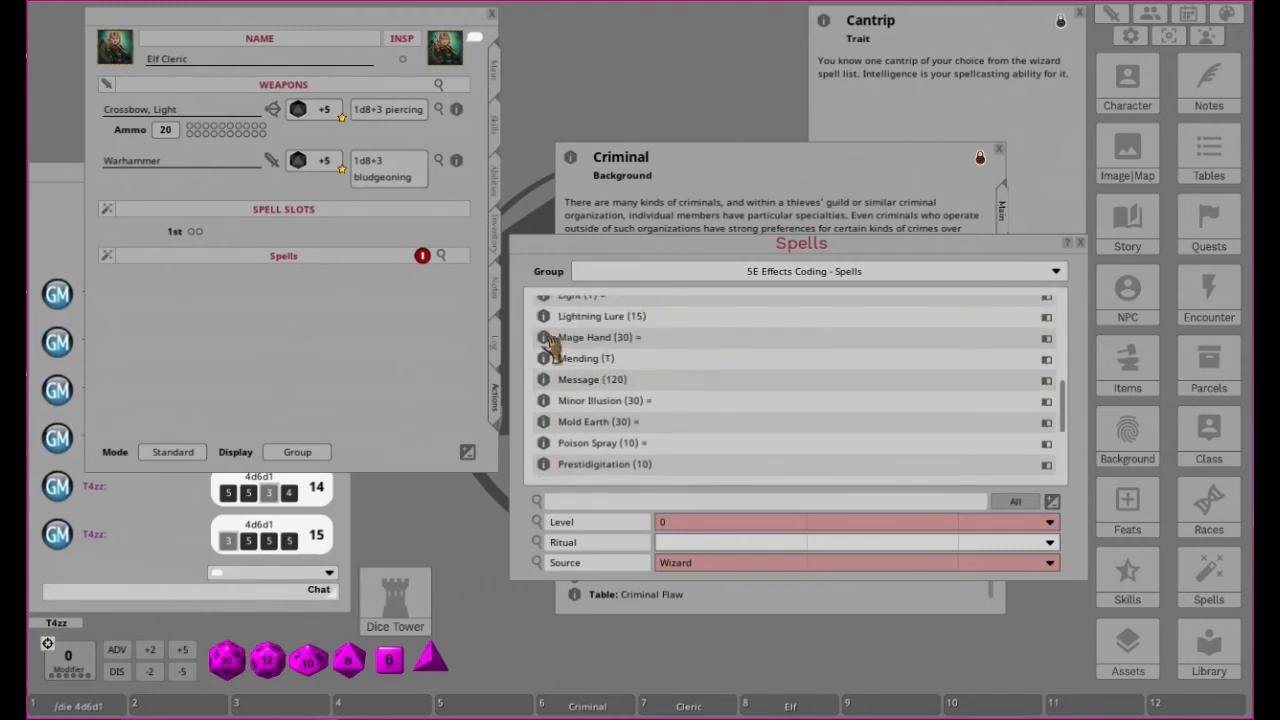
{"action": "left_click_drag", "start_coordinate": [543, 340], "coordinate": [153, 292]}
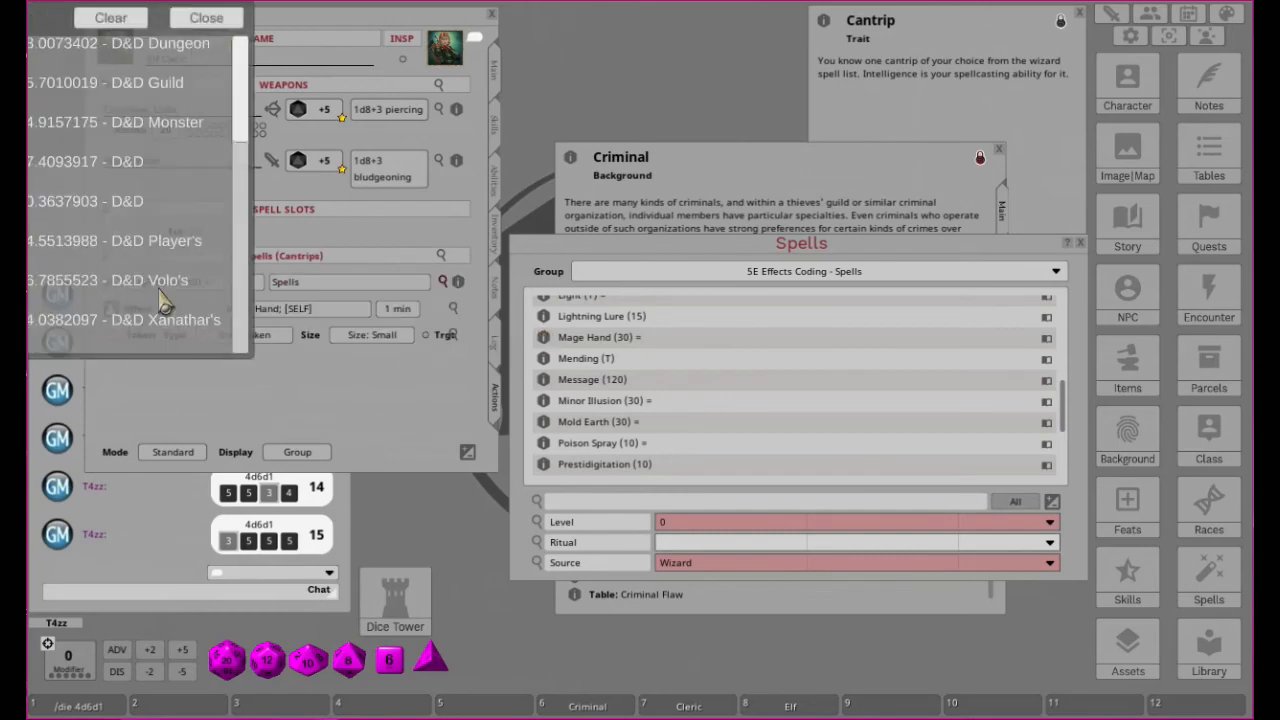
{"action": "left_click", "coordinate": [591, 18]}
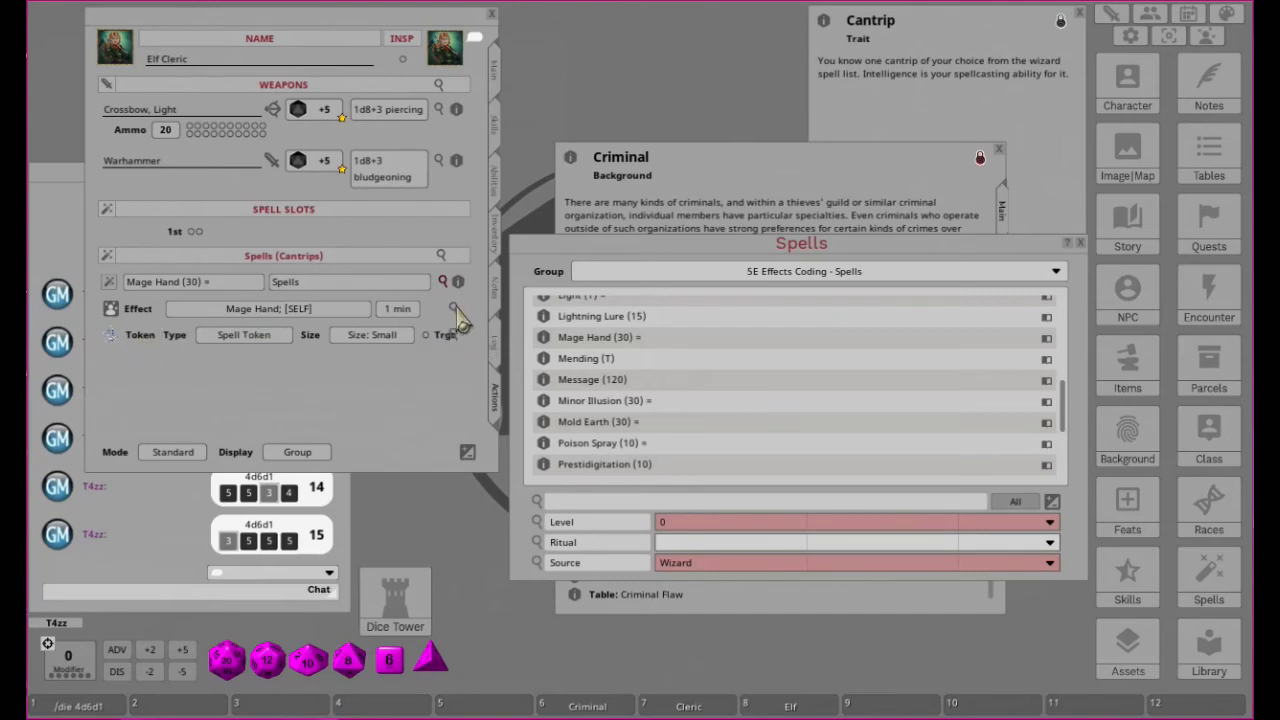
Examine the duration, targeting and expenditure settings of the Mage Hand effect.
{"action": "left_click", "coordinate": [455, 311]}
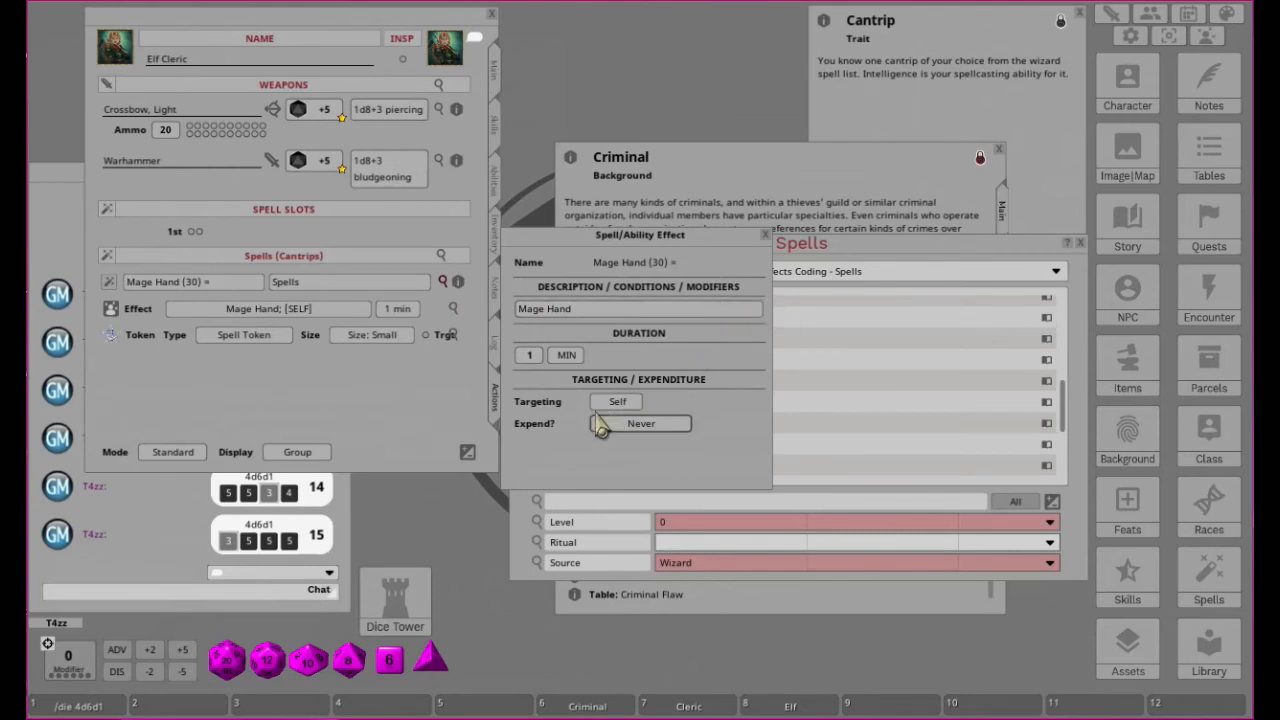
{"action": "left_click", "coordinate": [766, 236]}
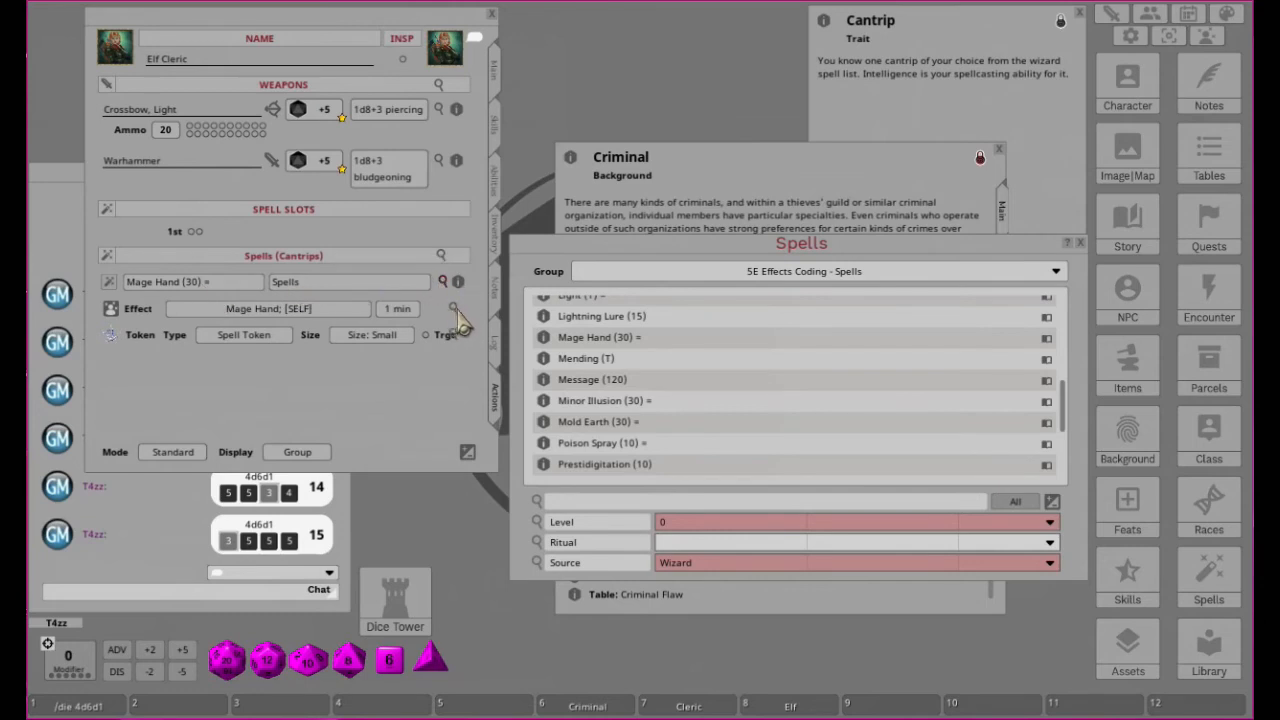
{"action": "left_click", "coordinate": [454, 310]}
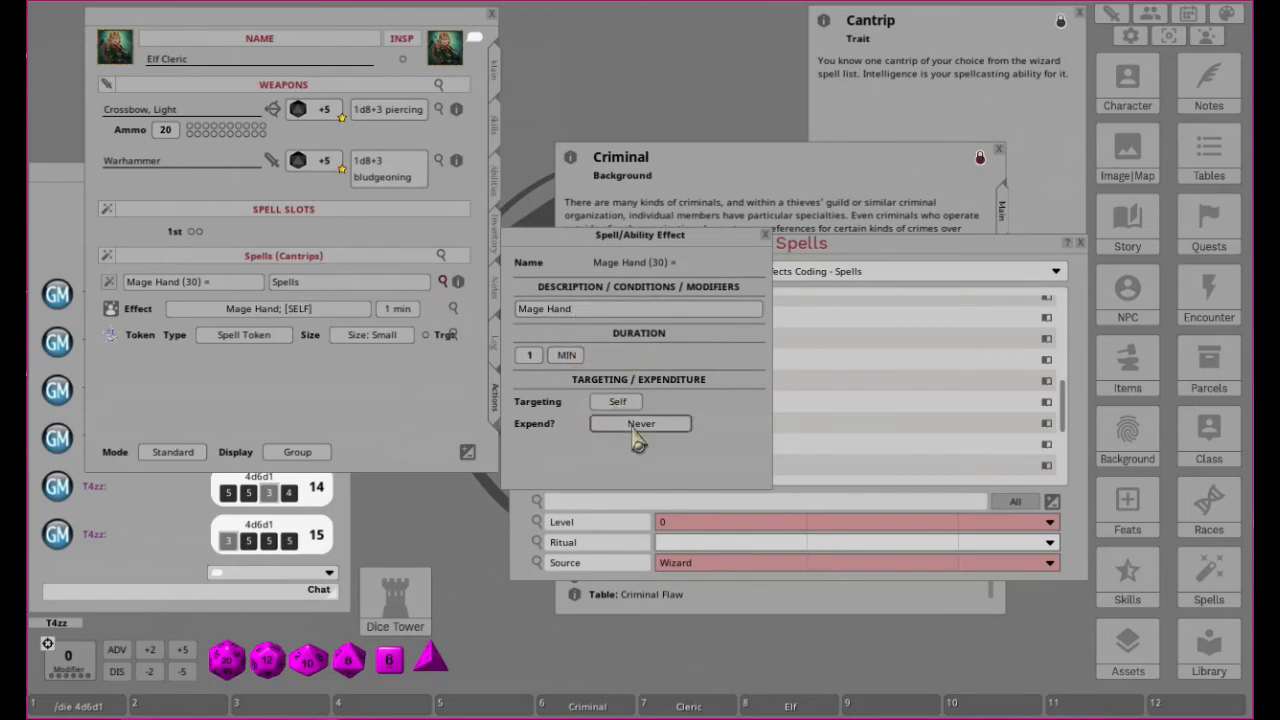
{"action": "left_click", "coordinate": [766, 236]}
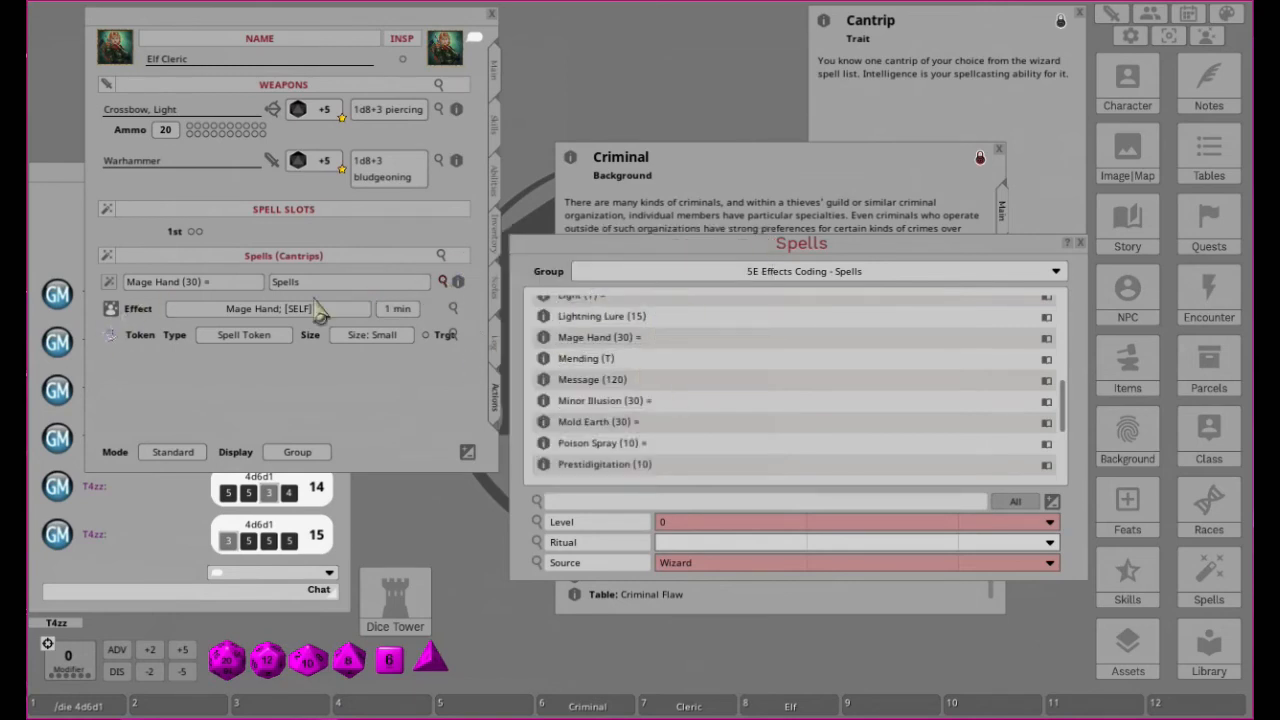
Remove Mage Hand from the character's spells and add Acid Splash (60) from the Wizard cantrips instead.
{"action": "left_click", "coordinate": [467, 452]}
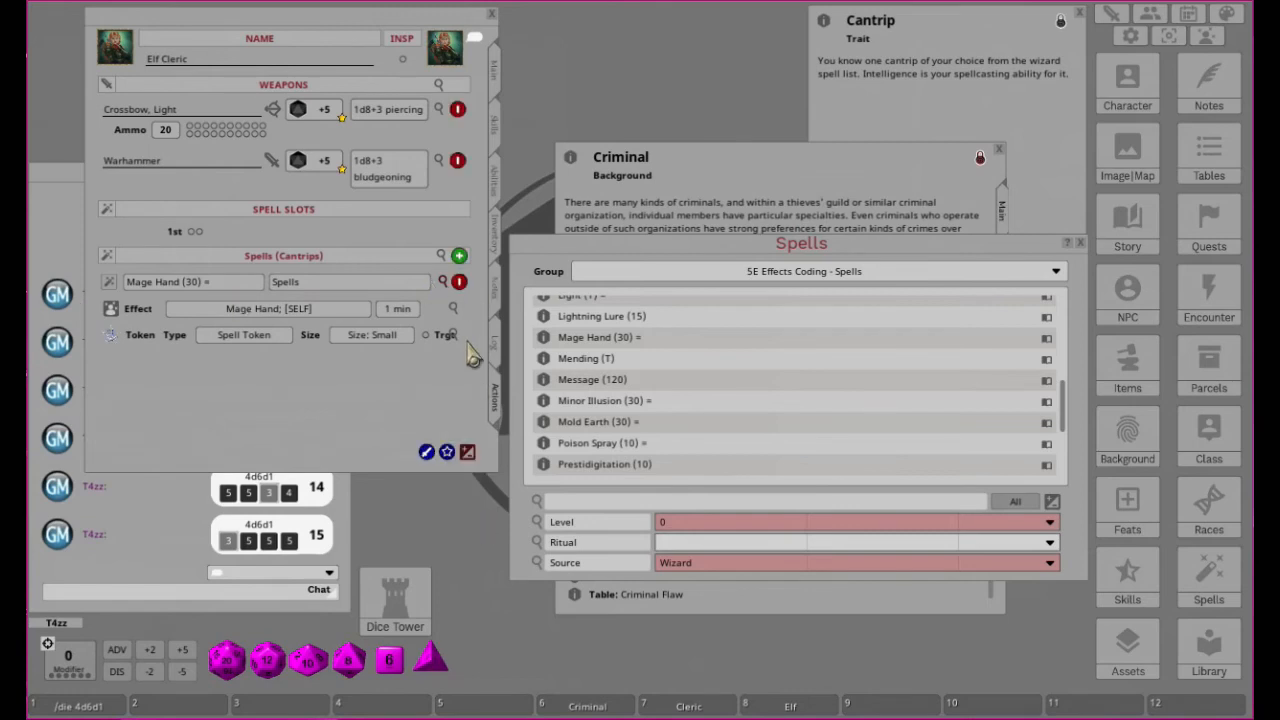
{"action": "left_click", "coordinate": [459, 282]}
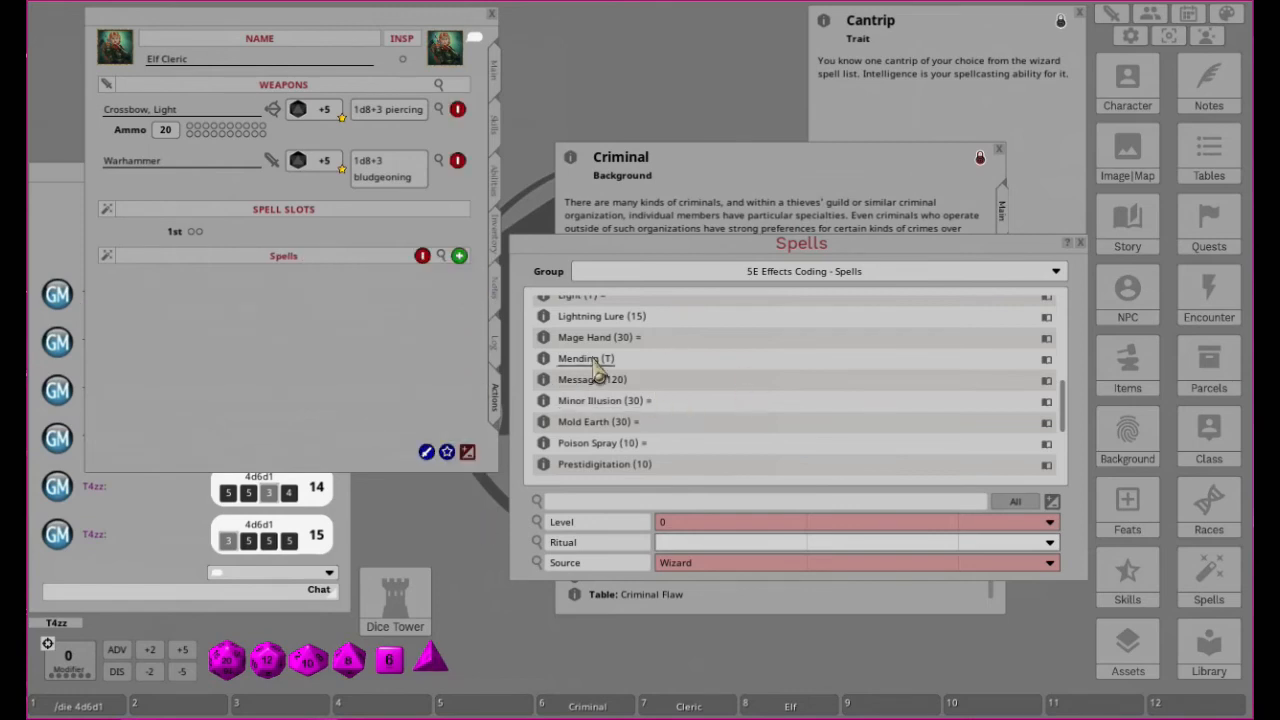
{"action": "scroll", "coordinate": [808, 378], "scroll_direction": "up", "scroll_amount": 3}
{"action": "scroll", "coordinate": [808, 378], "scroll_direction": "up", "scroll_amount": 4}
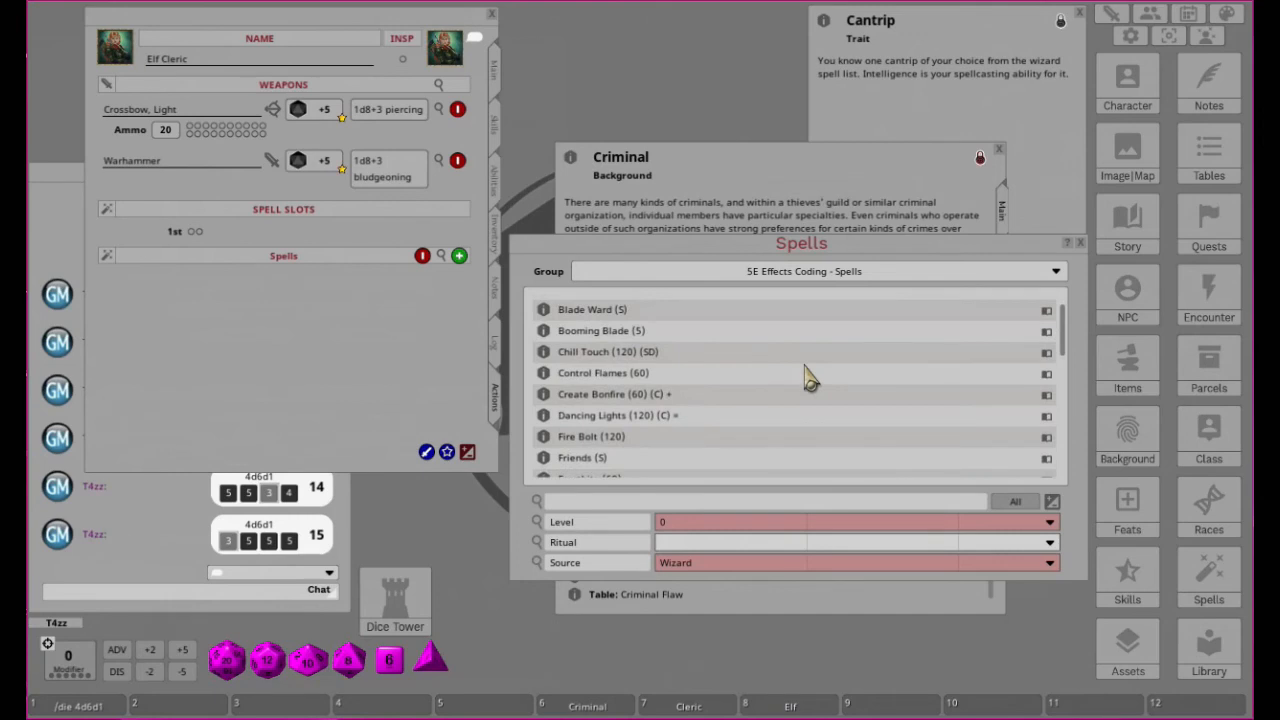
{"action": "scroll", "coordinate": [808, 378], "scroll_direction": "up", "scroll_amount": 1}
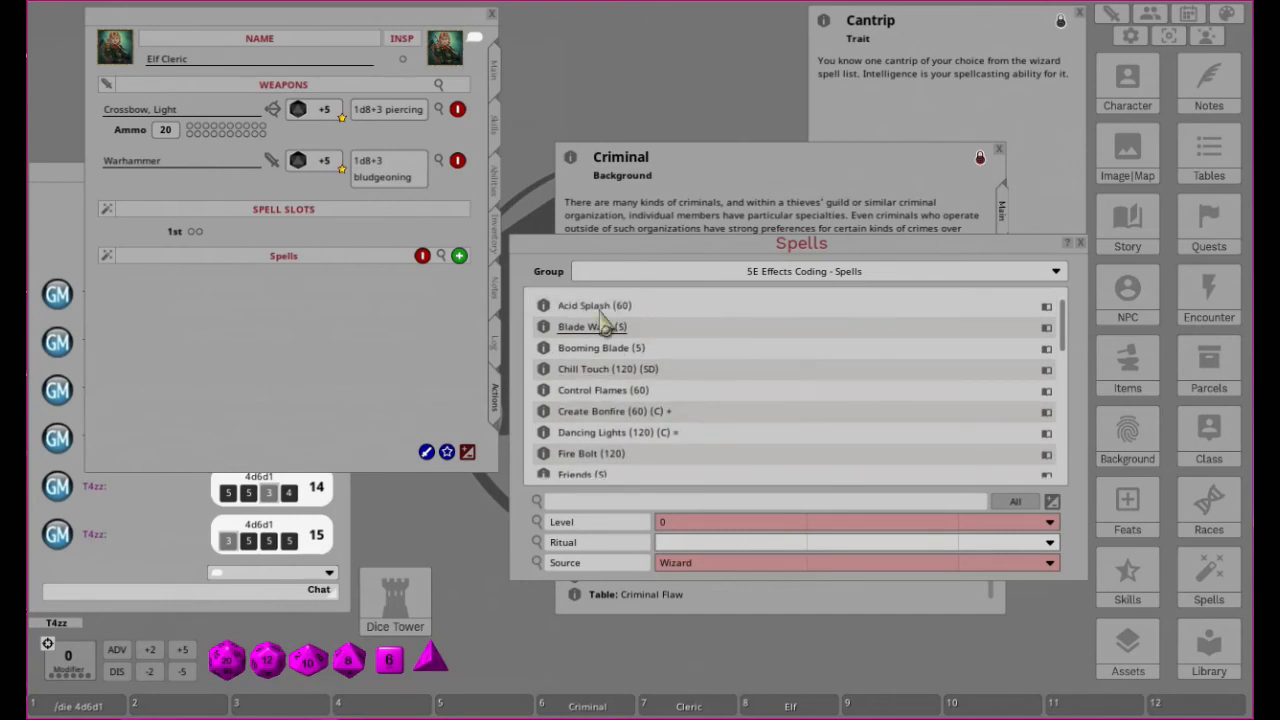
{"action": "left_click_drag", "start_coordinate": [541, 312], "coordinate": [200, 309]}
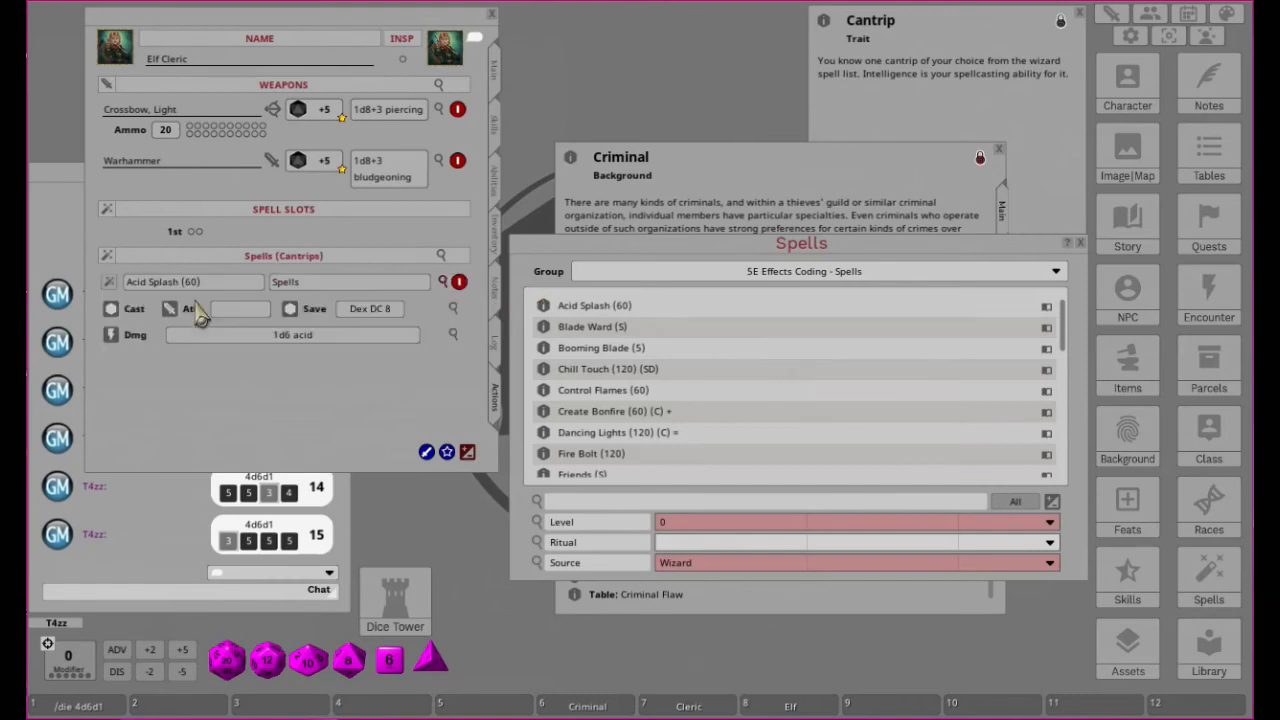
Collapse and expand Acid Splash's details, and review its attack, save and damage settings.
{"action": "left_click", "coordinate": [446, 288]}
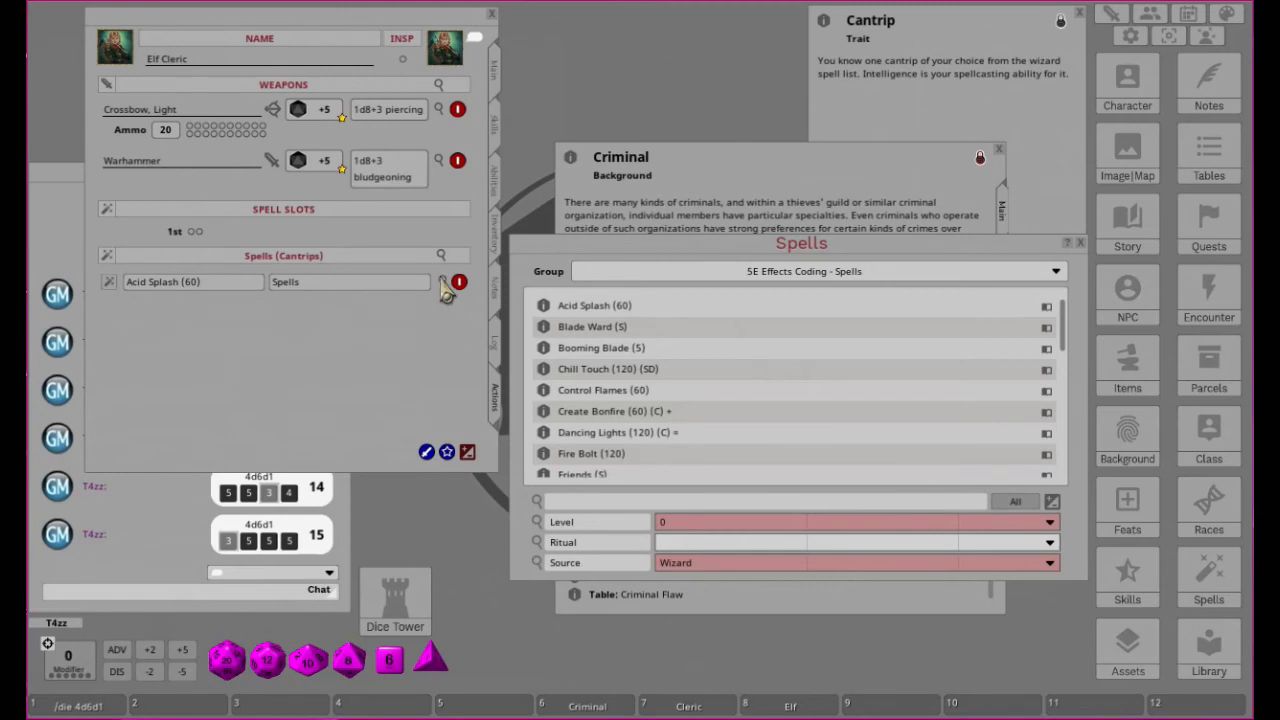
{"action": "left_click", "coordinate": [446, 288]}
{"action": "left_click", "coordinate": [453, 308]}
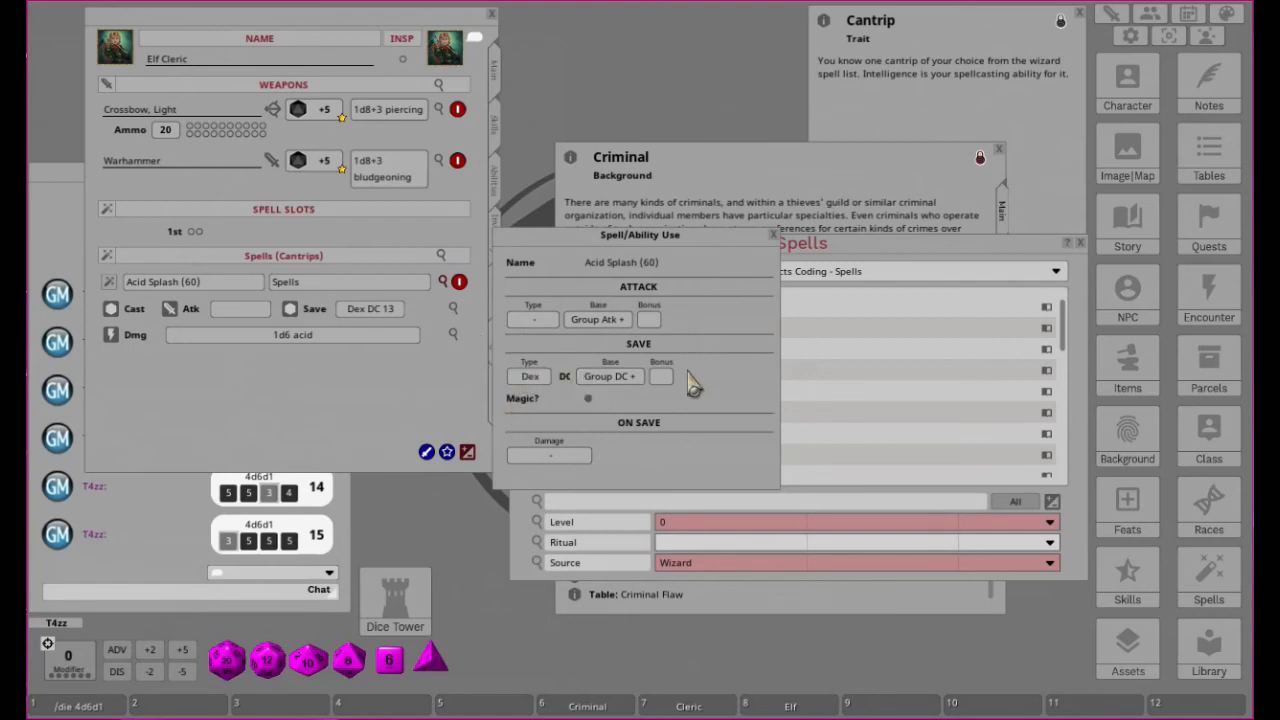
{"action": "left_click", "coordinate": [774, 238]}
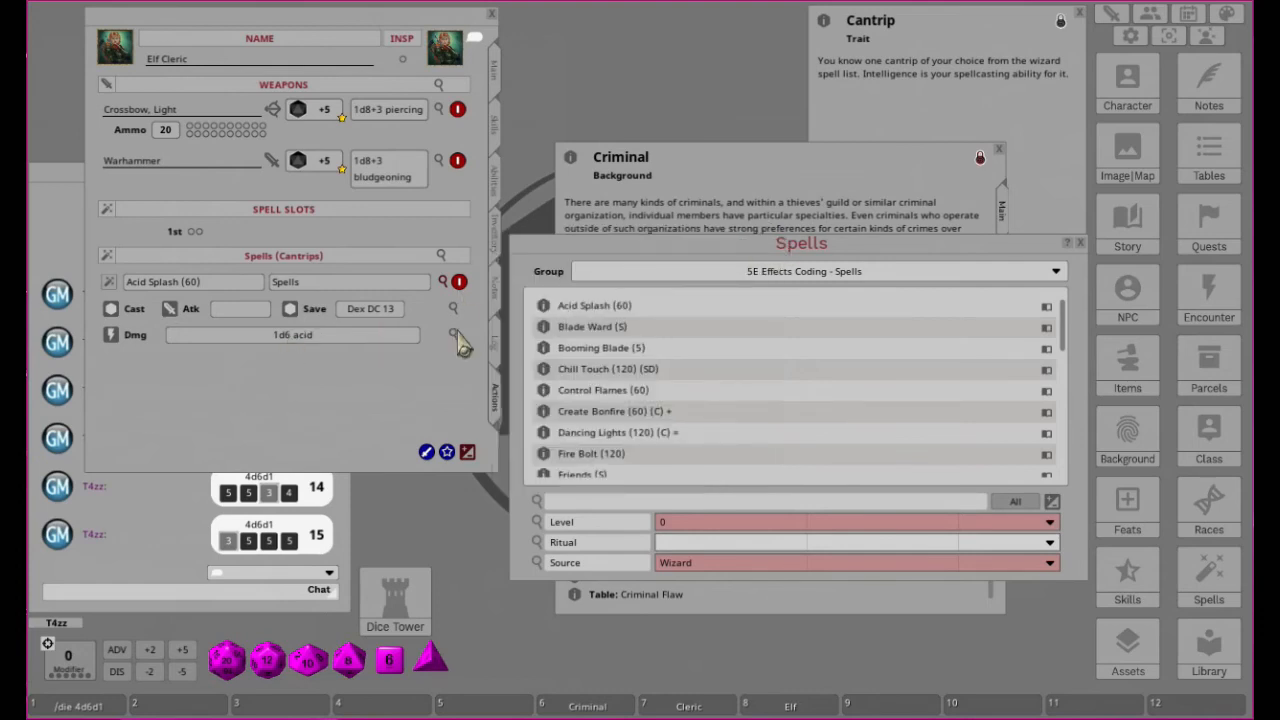
{"action": "left_click", "coordinate": [453, 335]}
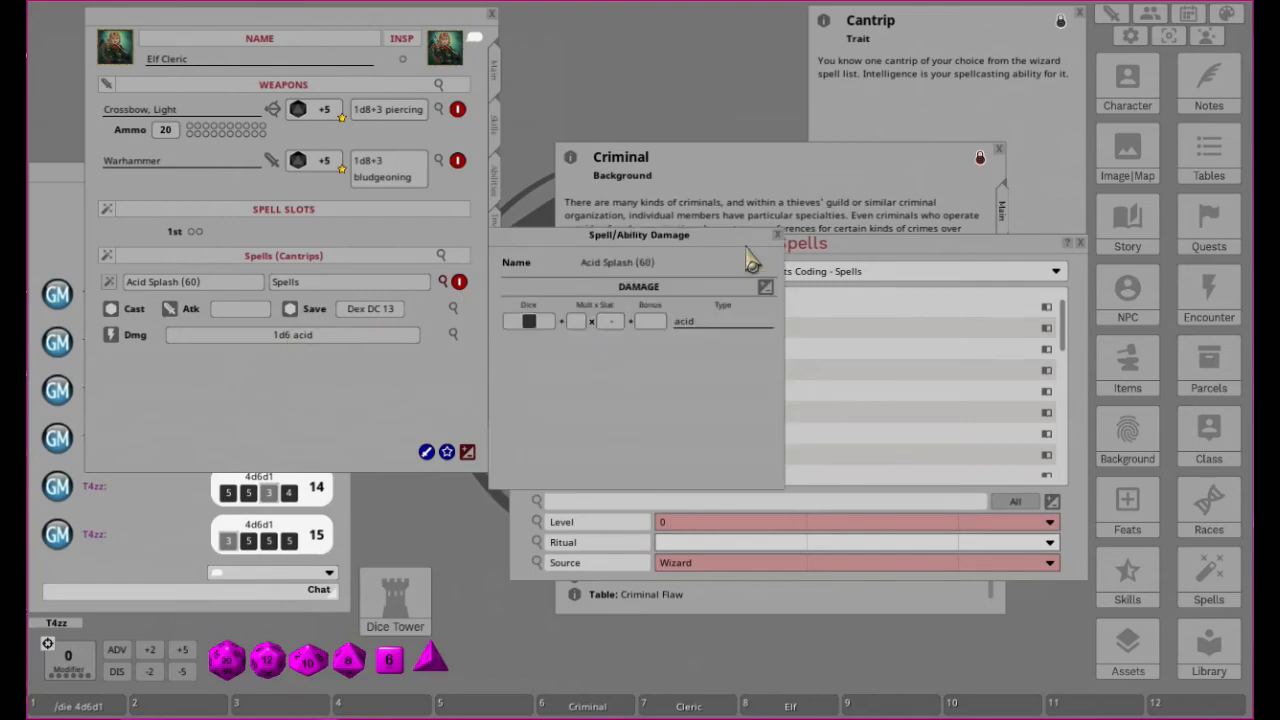
{"action": "left_click", "coordinate": [779, 236]}
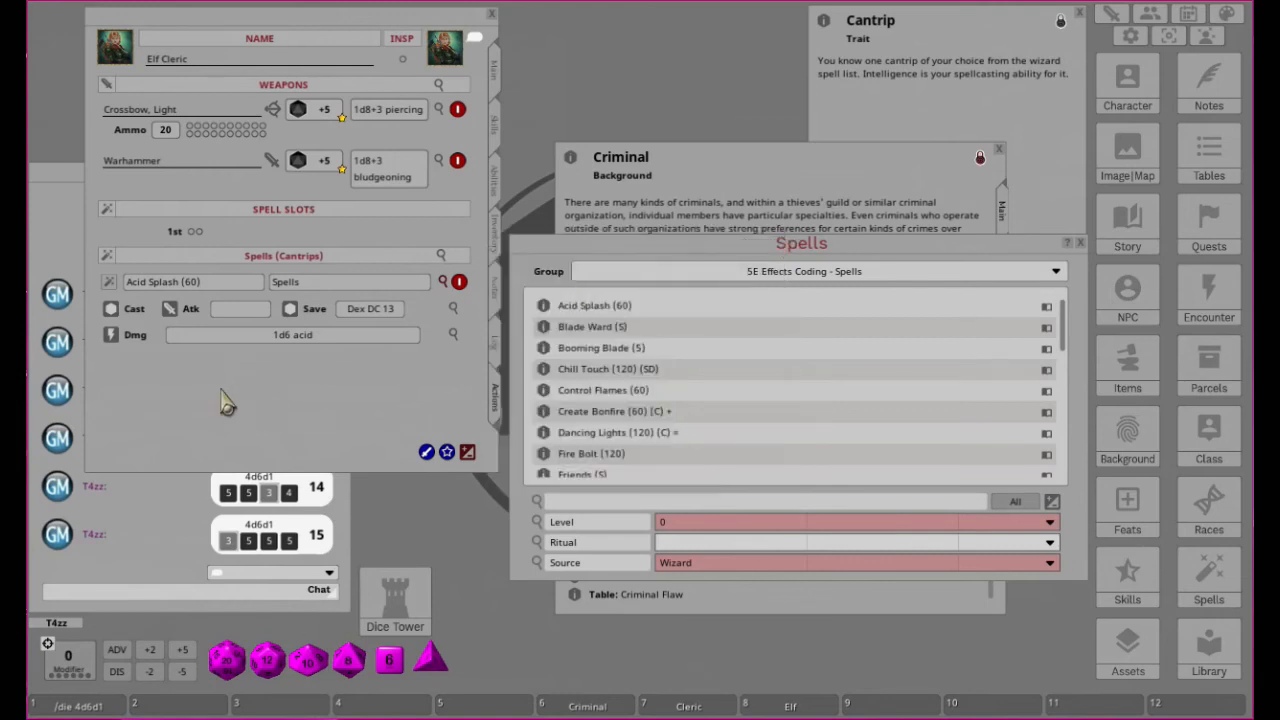
Set Acid Splash's attack base to Ability with Int as the stat, and close its settings.
{"action": "left_click", "coordinate": [453, 309]}
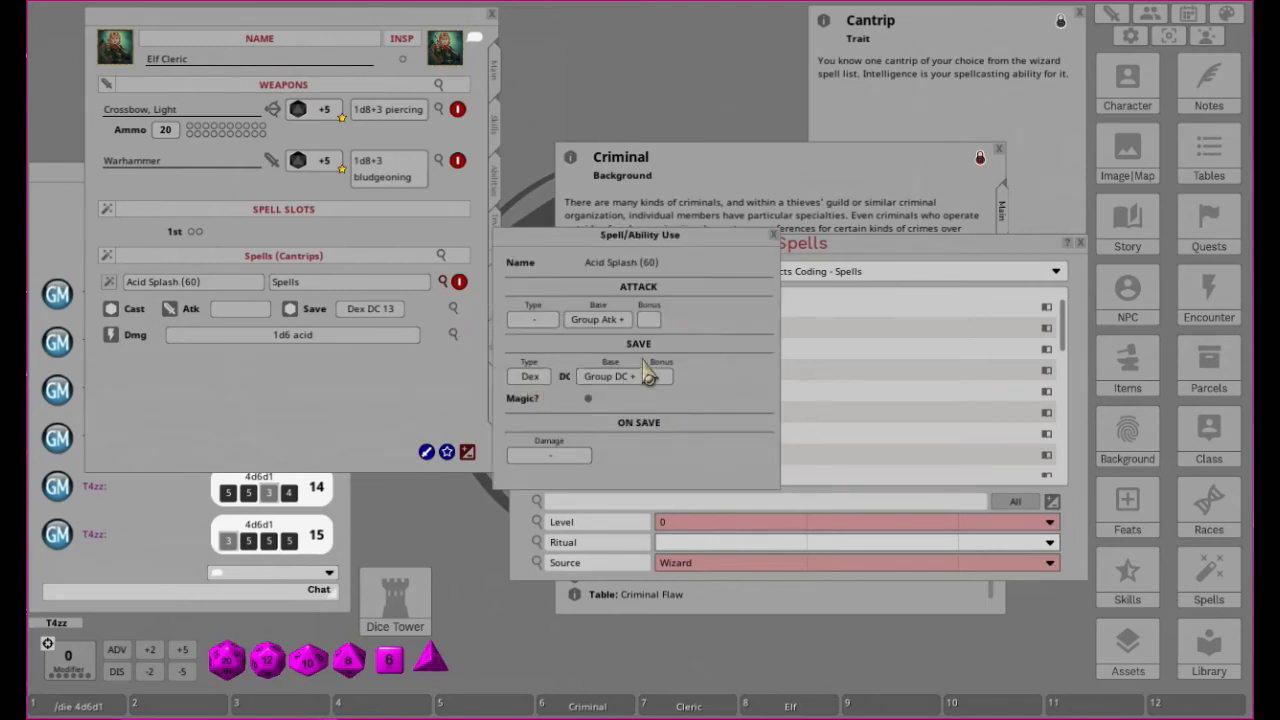
{"action": "left_click", "coordinate": [598, 321]}
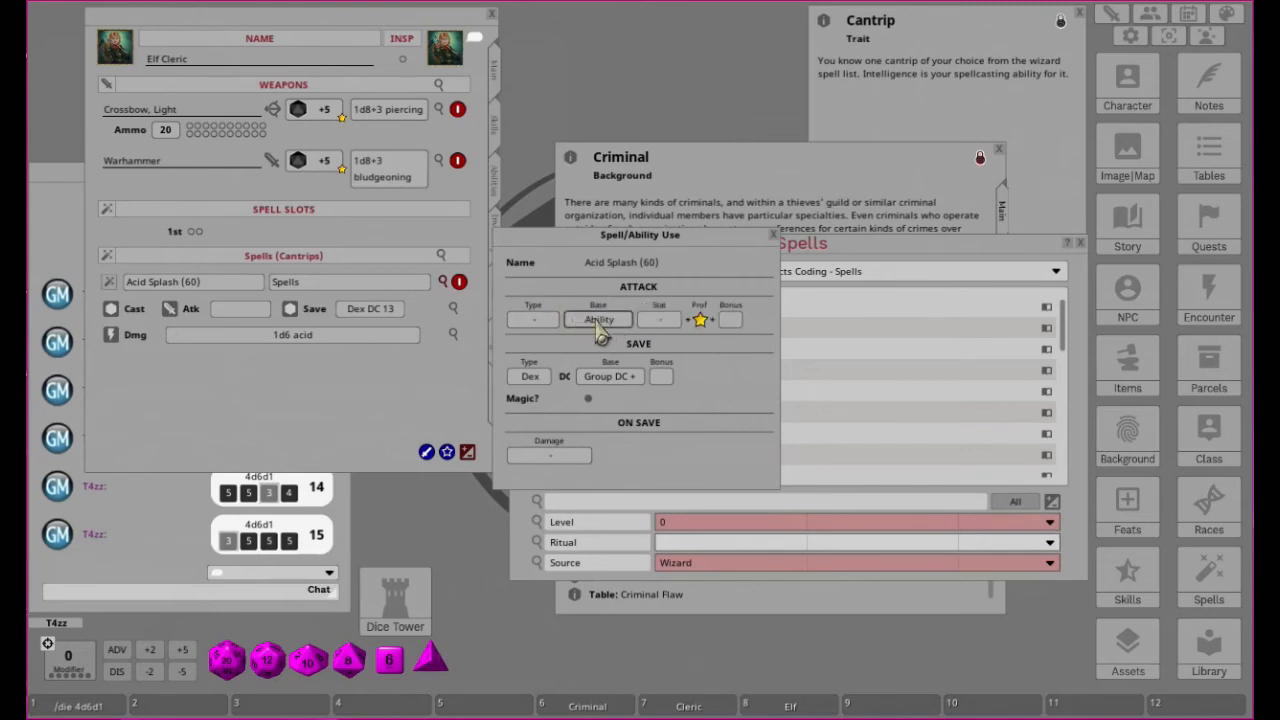
{"action": "left_click", "coordinate": [598, 320]}
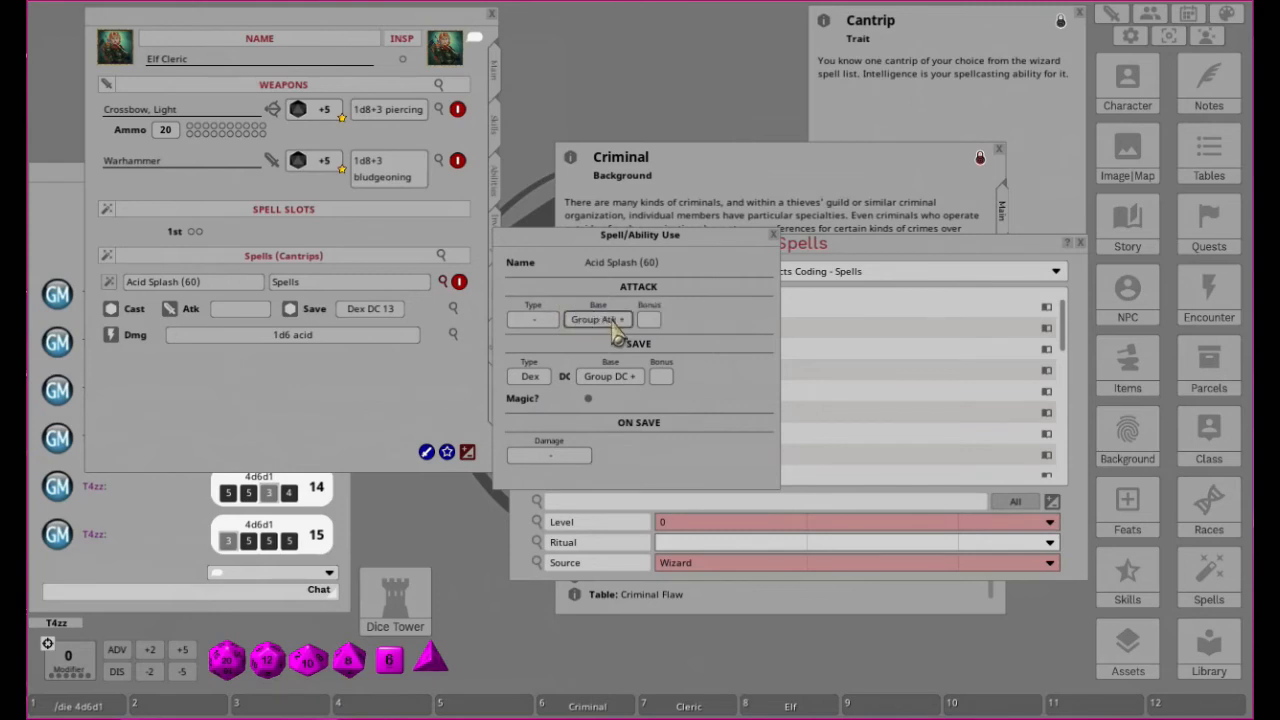
{"action": "left_click", "coordinate": [600, 321]}
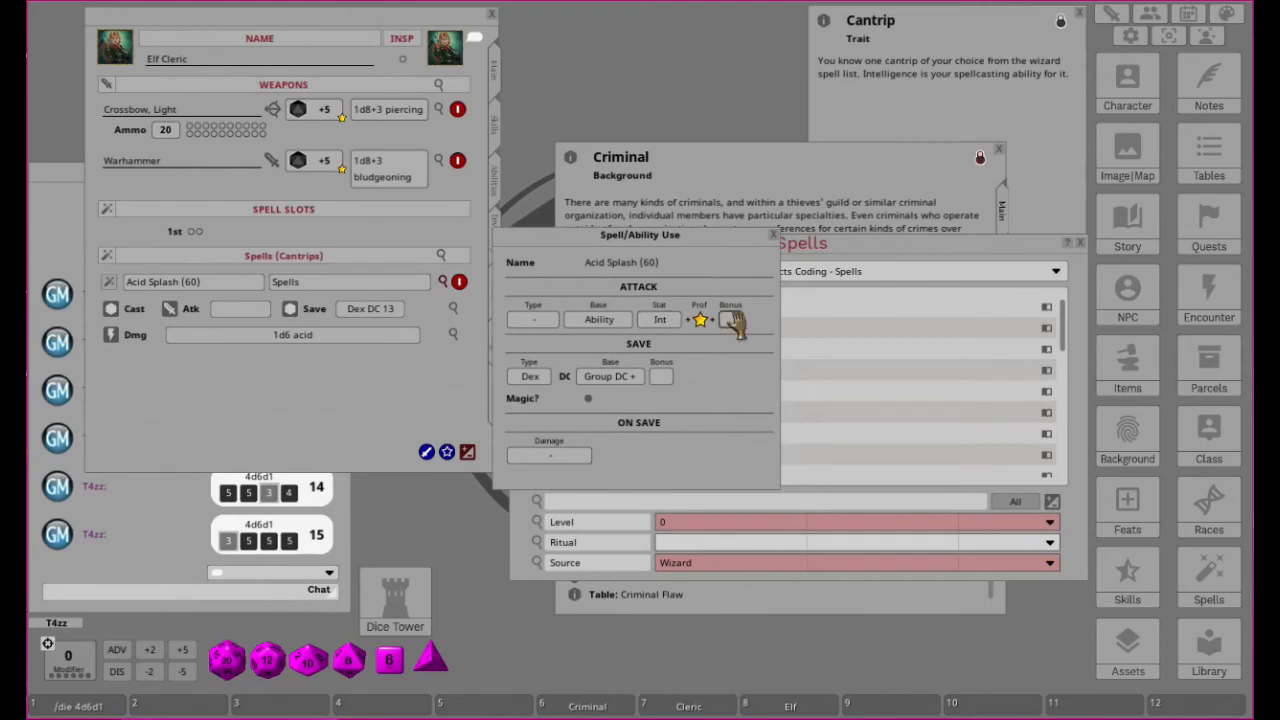
{"action": "left_click", "coordinate": [538, 325]}
{"action": "left_click", "coordinate": [771, 237]}
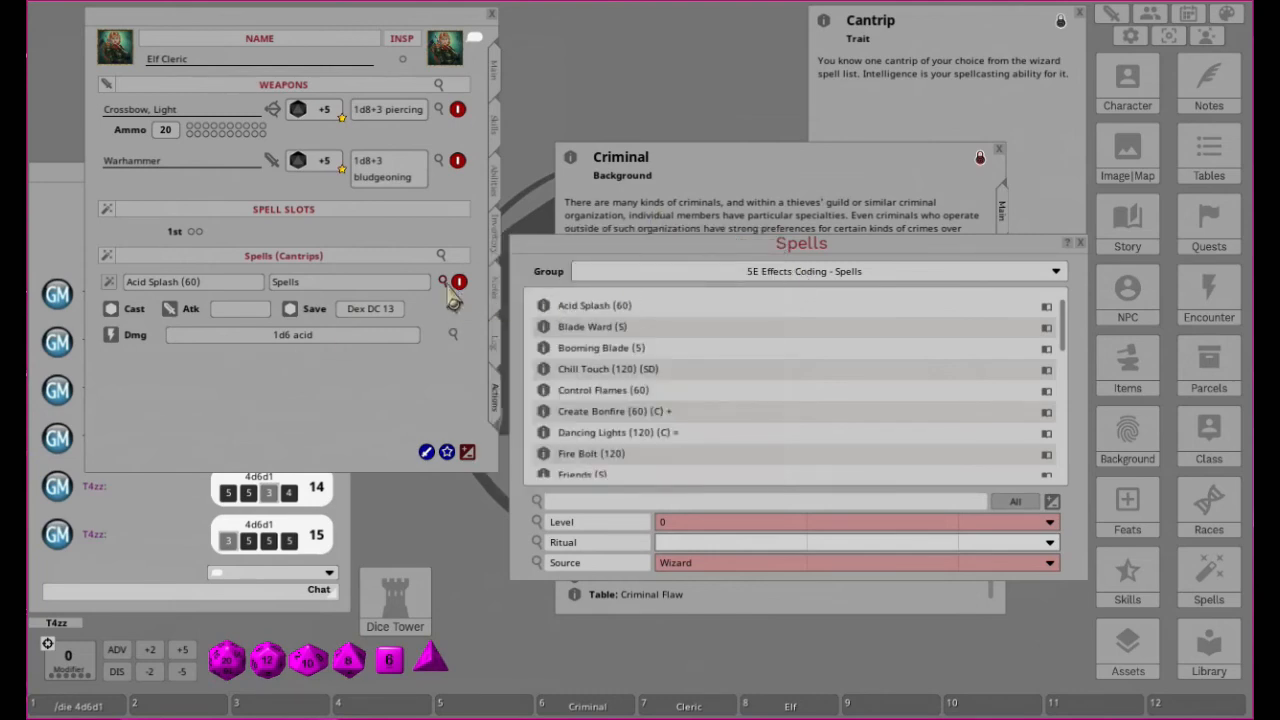
Delete Acid Splash from the character's spells and add Mage Hand (30) from the Wizard cantrips again.
{"action": "left_click", "coordinate": [446, 290]}
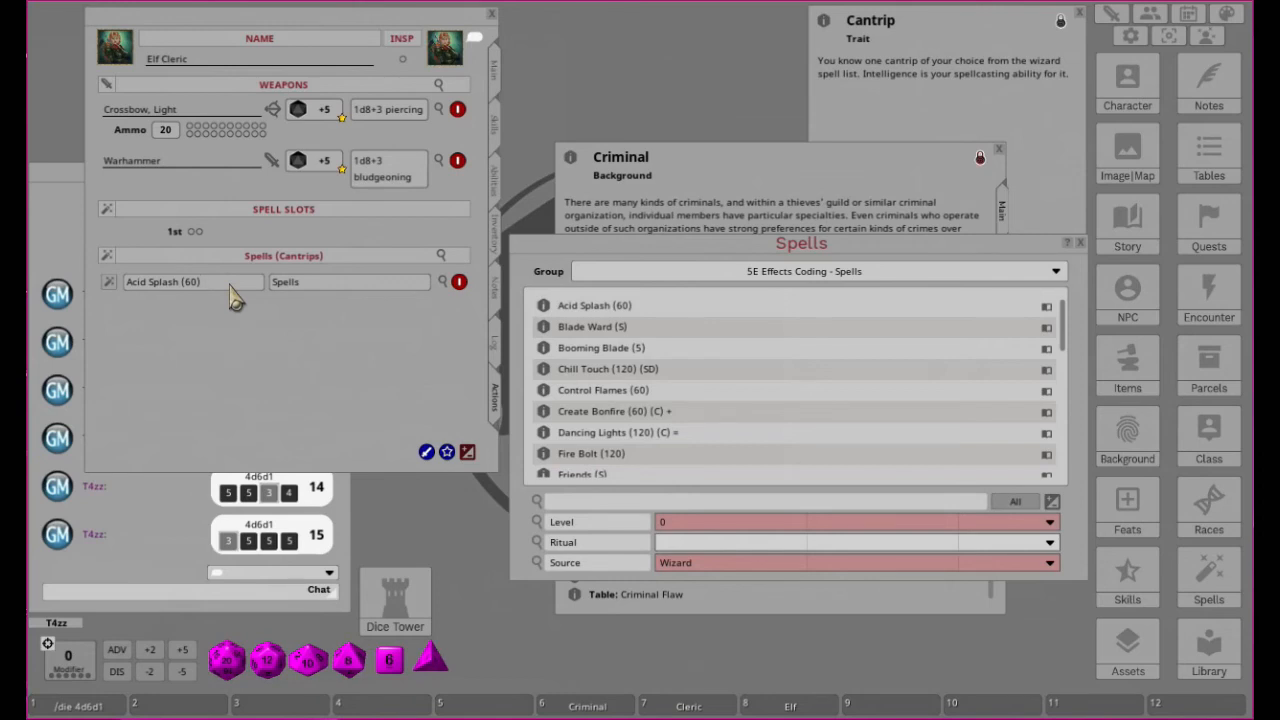
{"action": "left_click", "coordinate": [460, 284]}
{"action": "scroll", "coordinate": [705, 395], "scroll_direction": "down", "scroll_amount": 3}
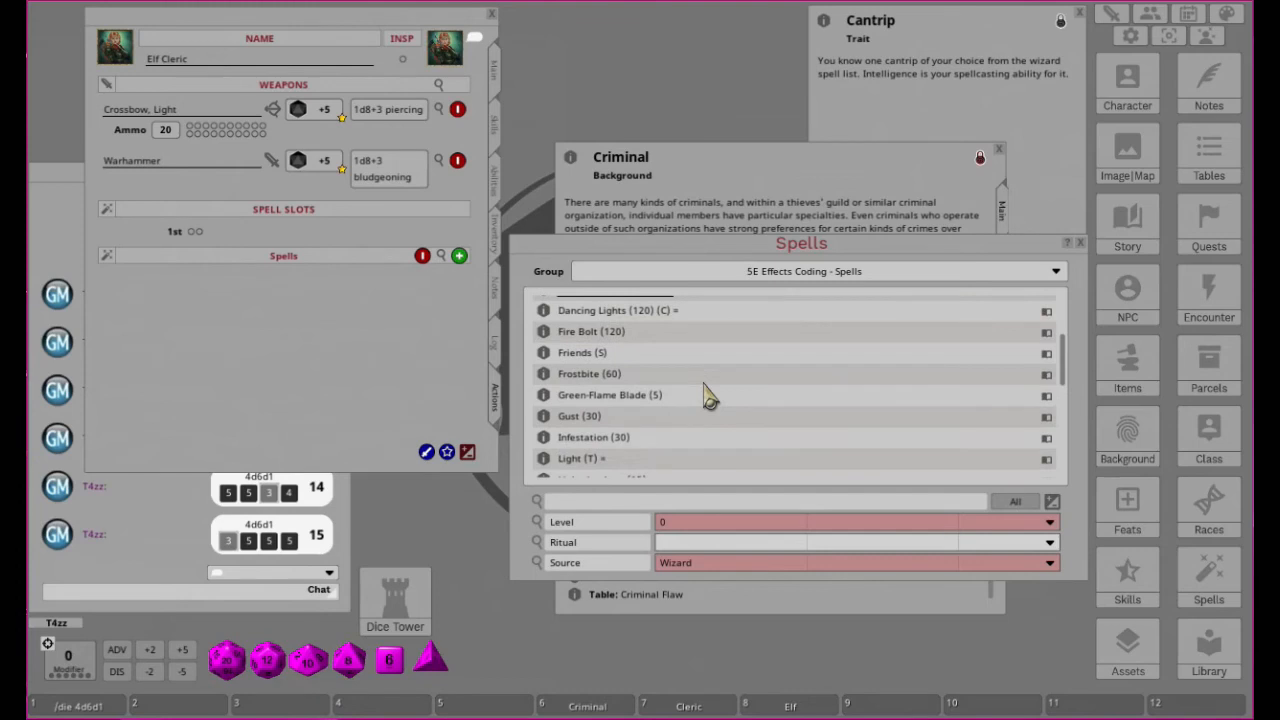
{"action": "scroll", "coordinate": [705, 395], "scroll_direction": "down", "scroll_amount": 2}
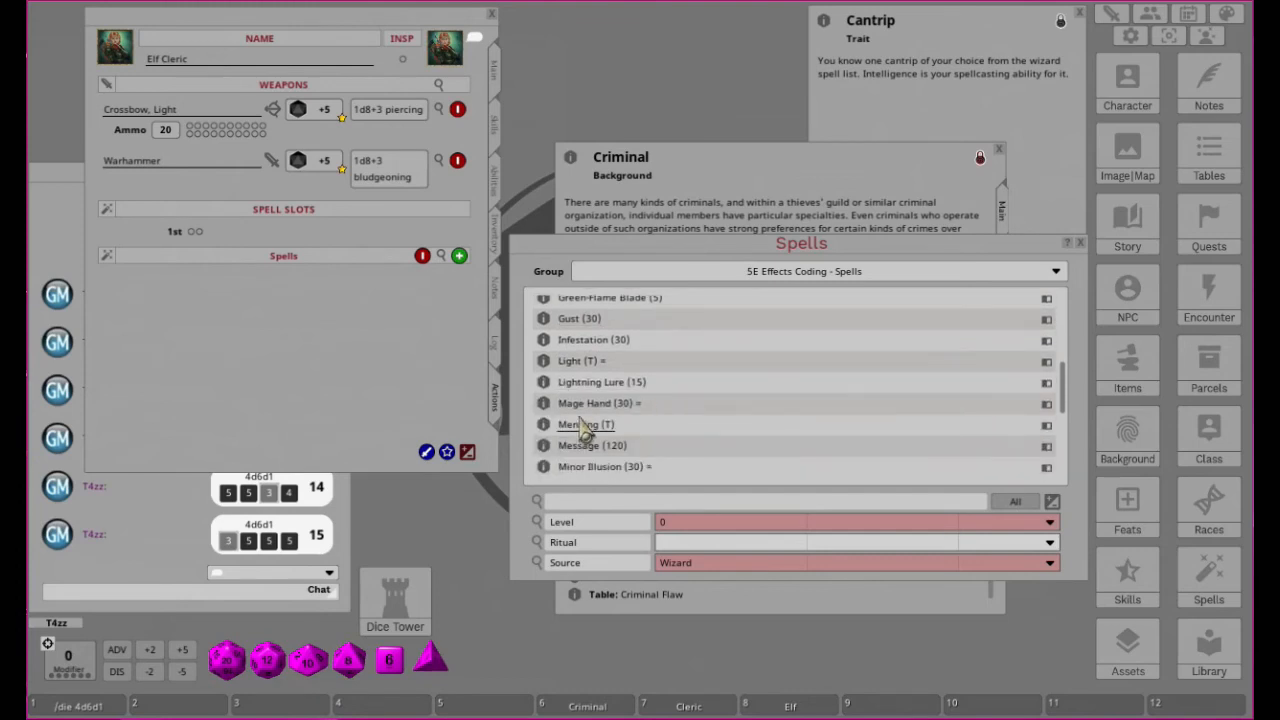
{"action": "left_click_drag", "start_coordinate": [545, 410], "coordinate": [215, 320]}
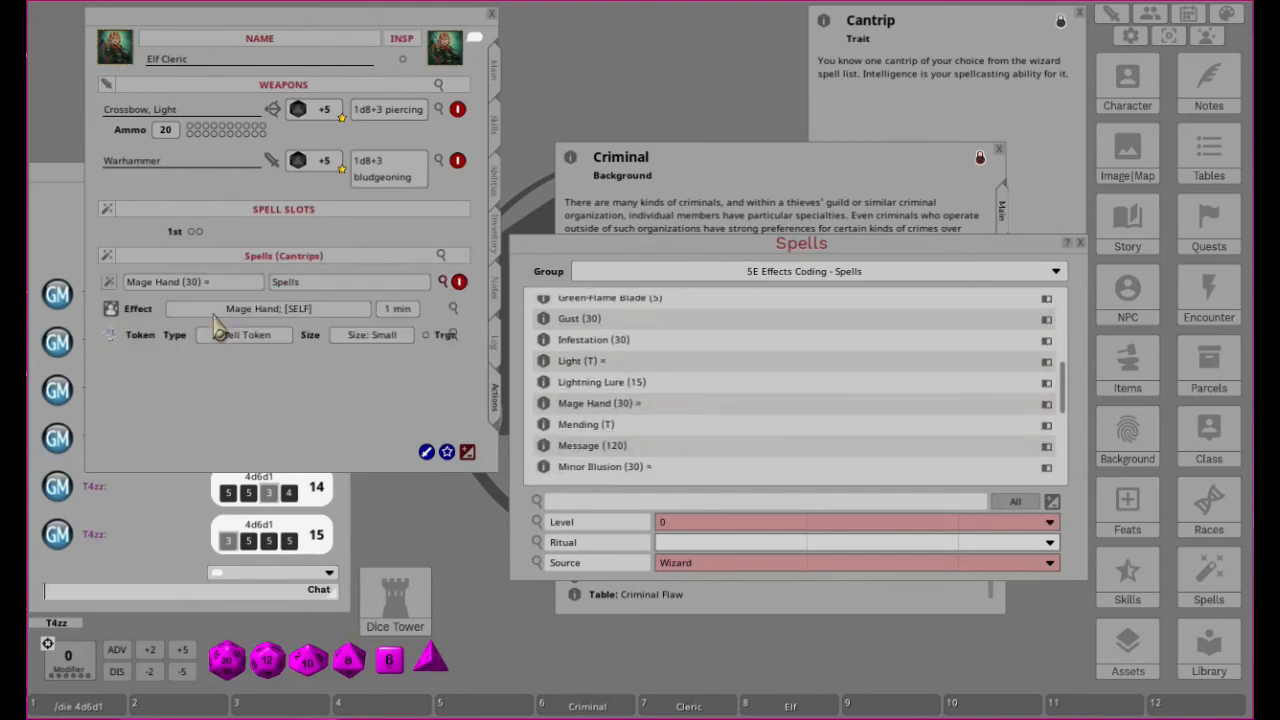
Check the effect settings of Mage Hand and collapse the spell's details.
{"action": "left_click", "coordinate": [452, 309]}
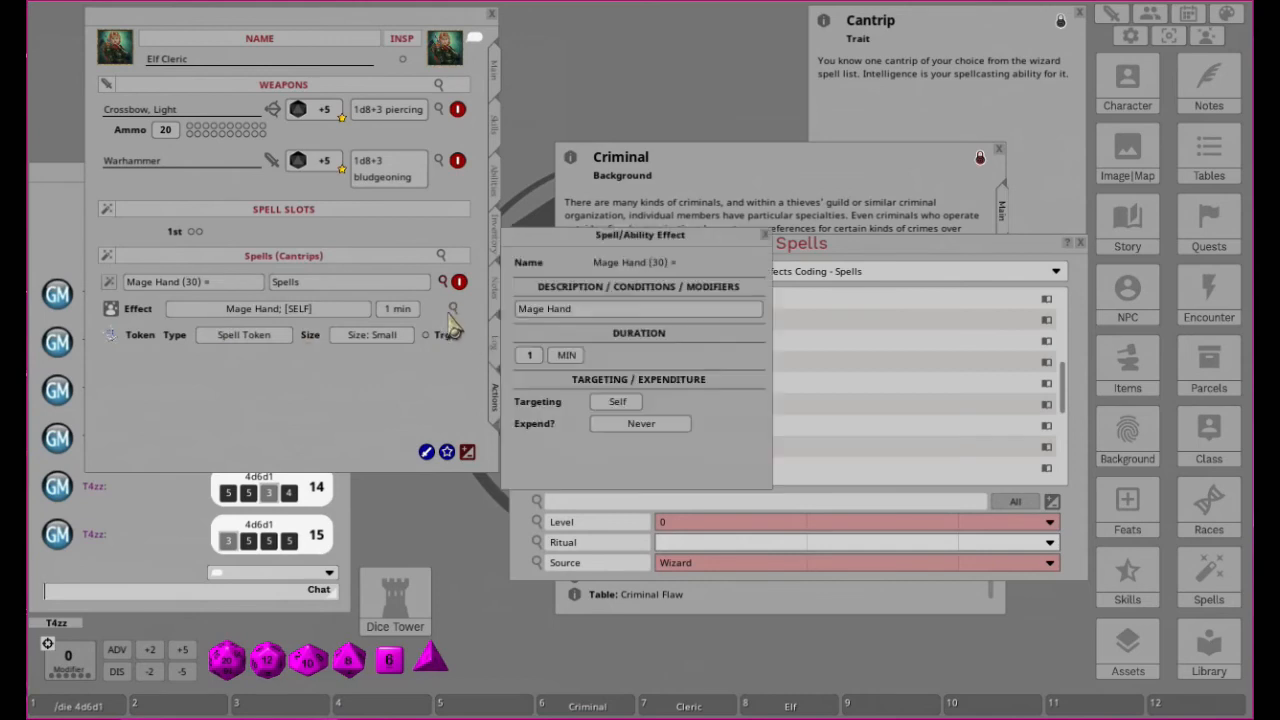
{"action": "left_click", "coordinate": [767, 236]}
{"action": "left_click", "coordinate": [443, 281]}
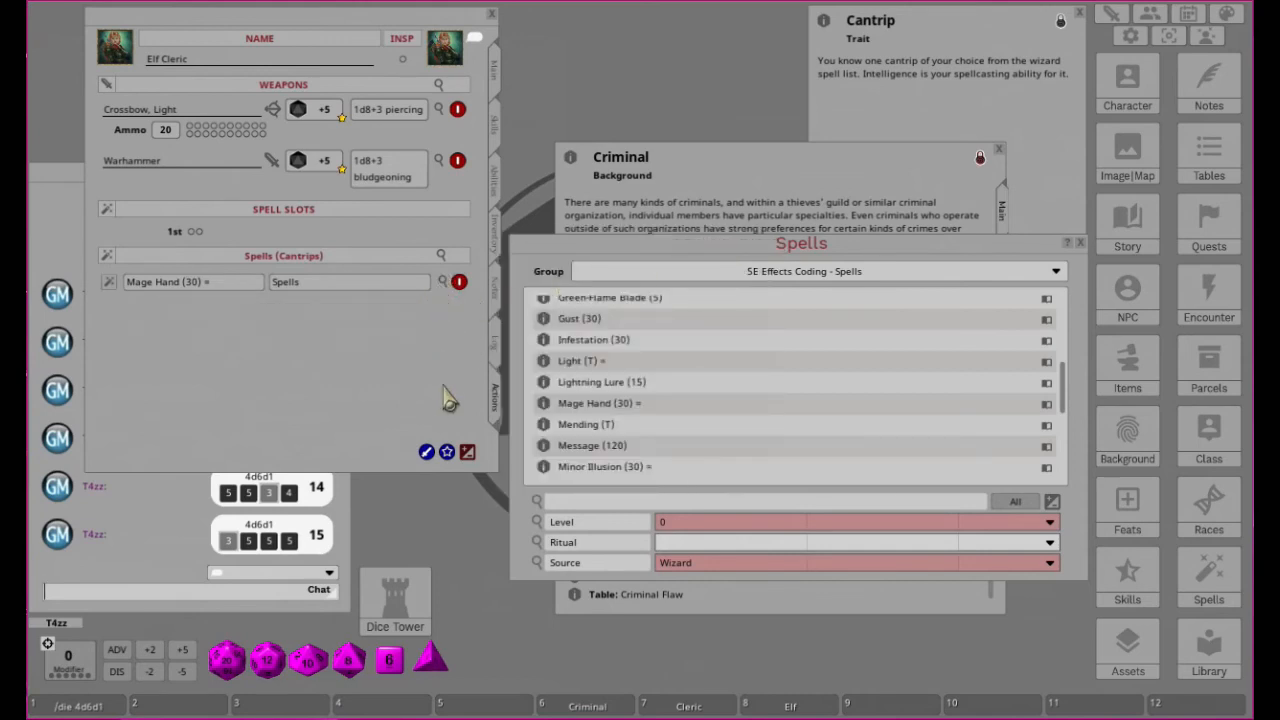
Leave edit mode on the character's actions and rename the cantrip as Mage Hand (30) (Wizard).
{"action": "left_click", "coordinate": [467, 452]}
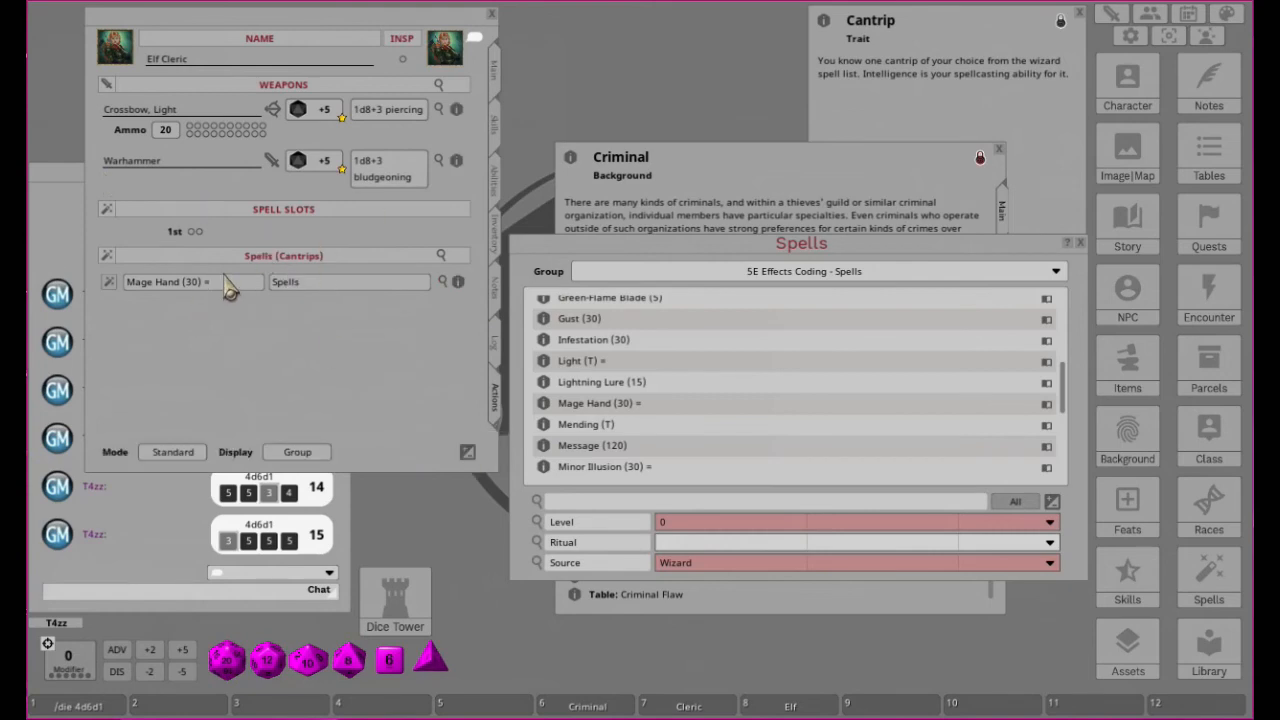
{"action": "type", "text": "()"}
{"action": "key", "text": "shift"}
{"action": "type", "text": "Wizard Cantrip)"}
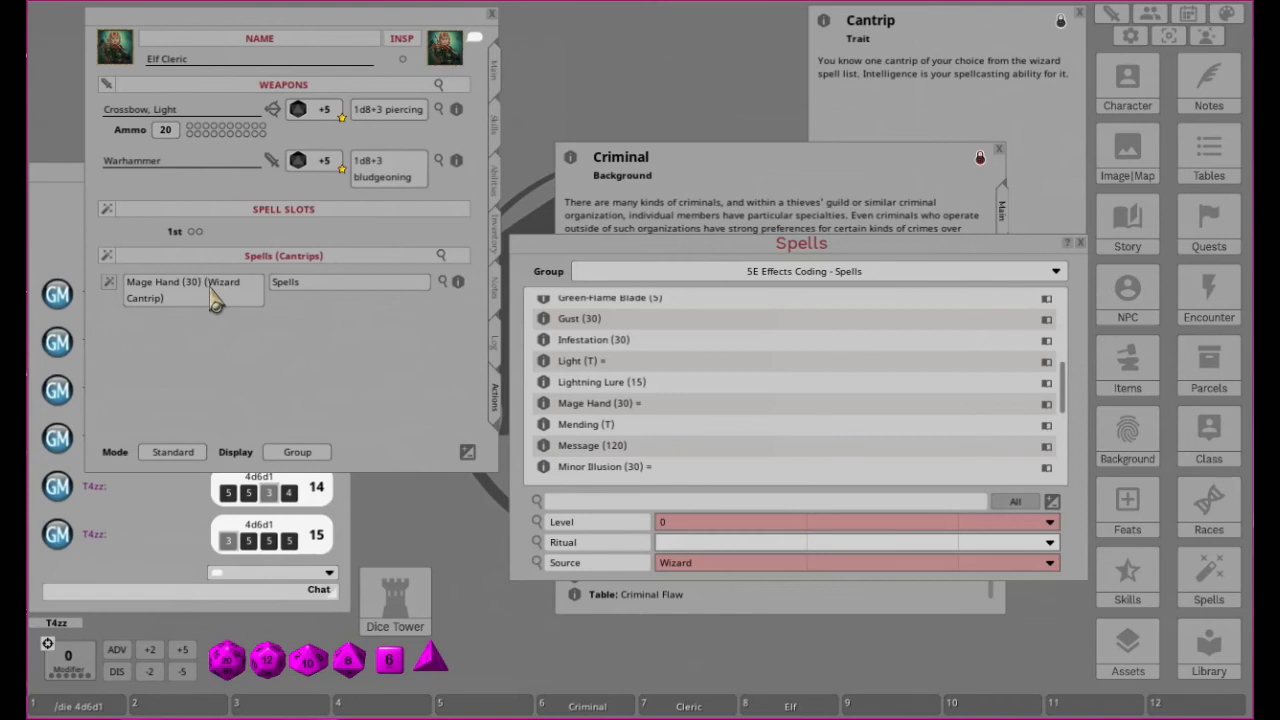
{"action": "key", "text": "BackSpace"}
{"action": "key", "text": "BackSpace"}
{"action": "key", "text": "BackSpace"}
{"action": "key", "text": "BackSpace"}
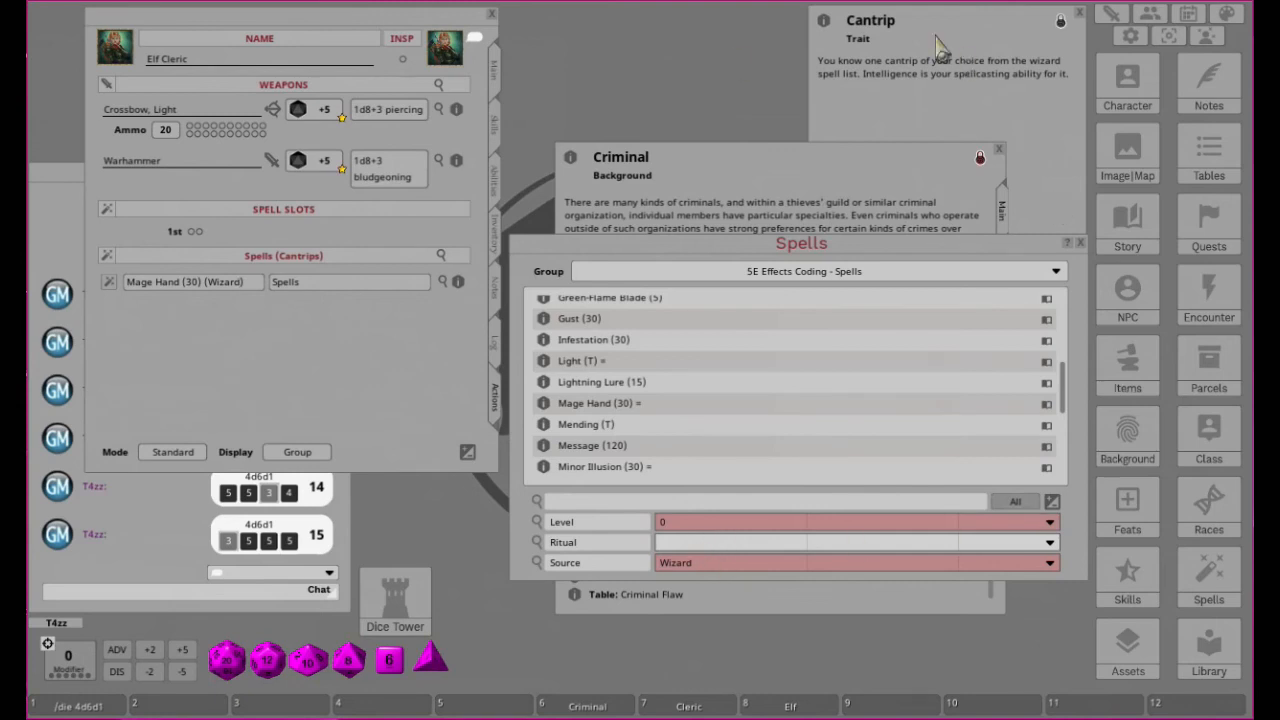
Close the Cantrip trait and Criminal background windows.
{"action": "left_click", "coordinate": [1078, 13]}
{"action": "left_click", "coordinate": [770, 160]}
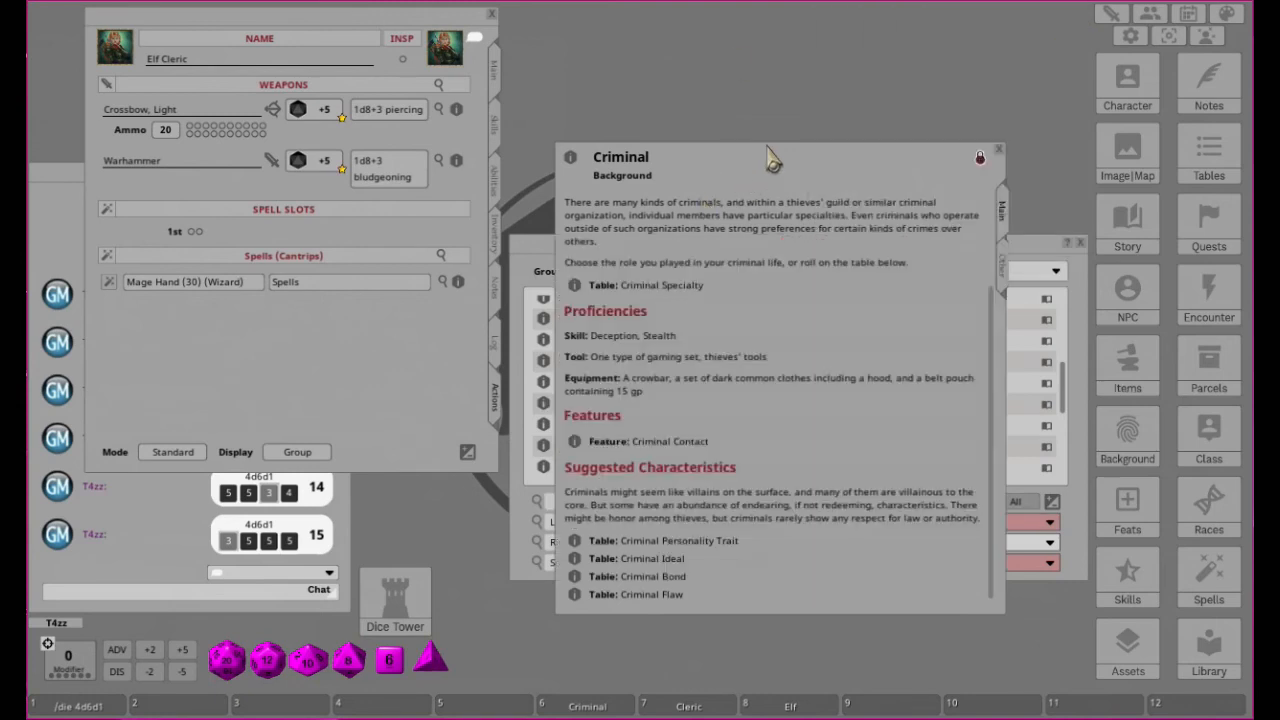
{"action": "left_click", "coordinate": [998, 150]}
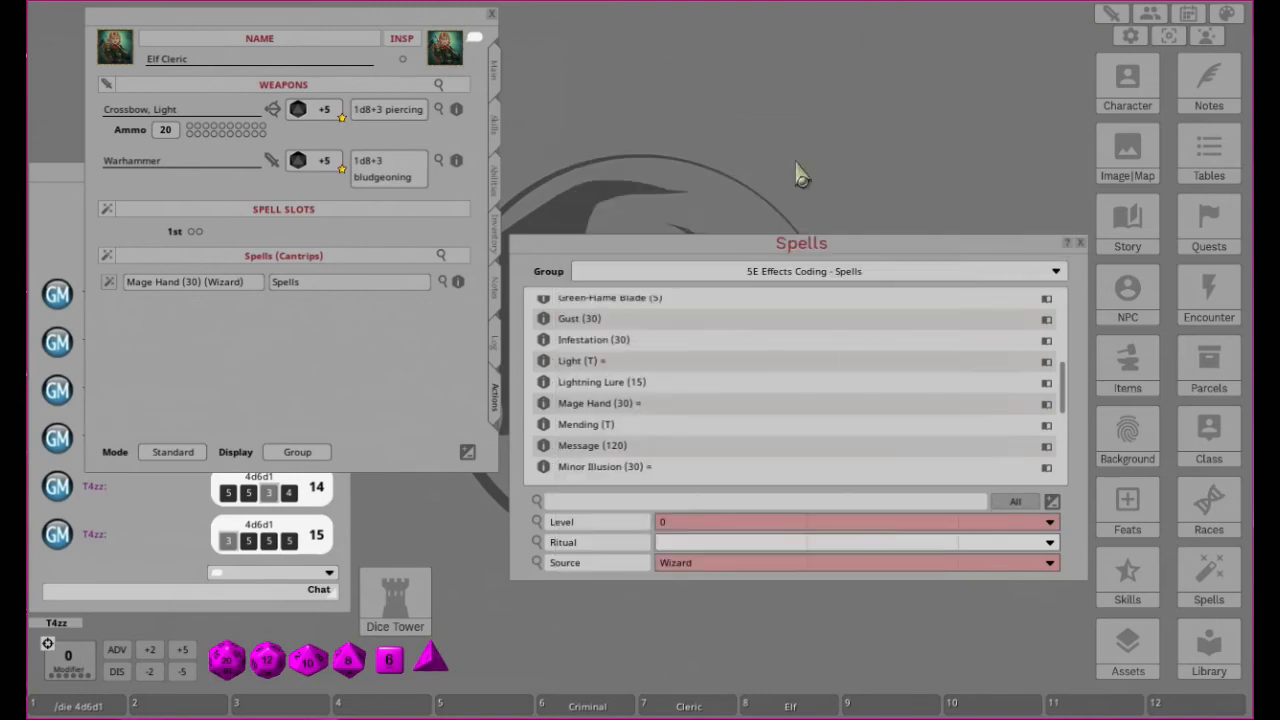
Read the cantrip rules in the character's Spellcasting feature and close its description.
{"action": "left_click", "coordinate": [495, 188]}
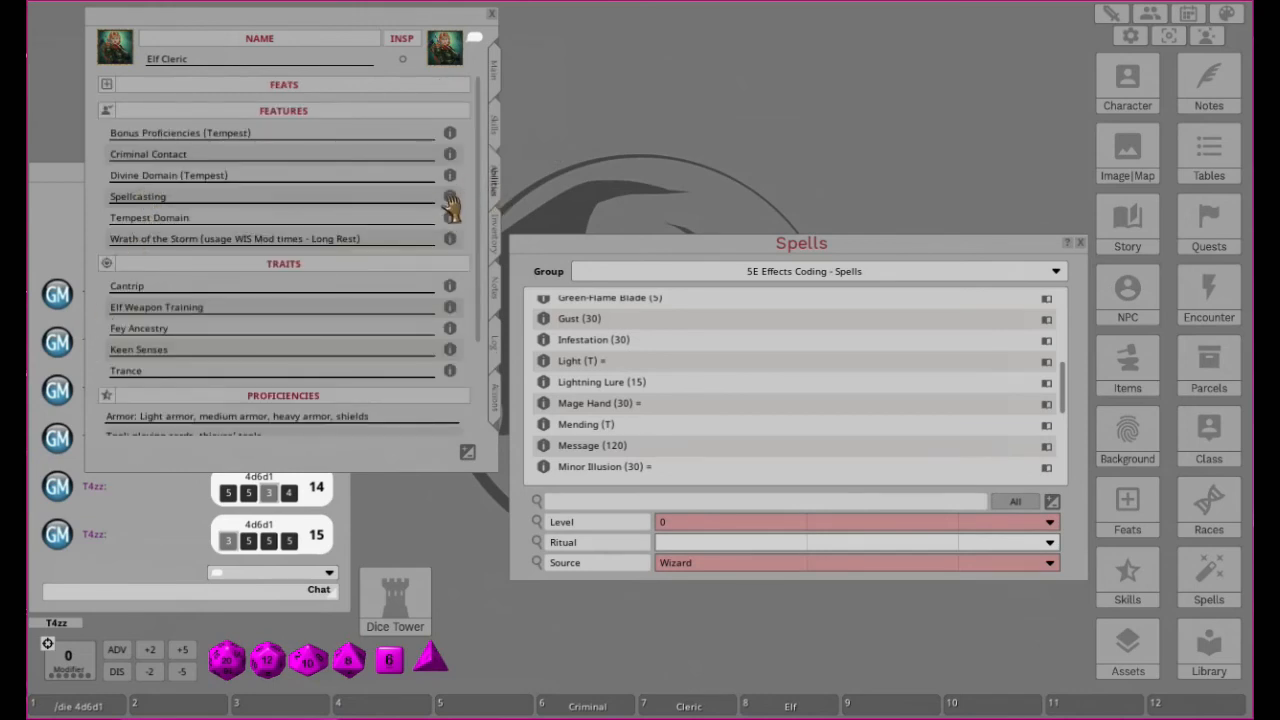
{"action": "left_click", "coordinate": [450, 198]}
{"action": "left_click_drag", "start_coordinate": [700, 240], "coordinate": [1012, 58]}
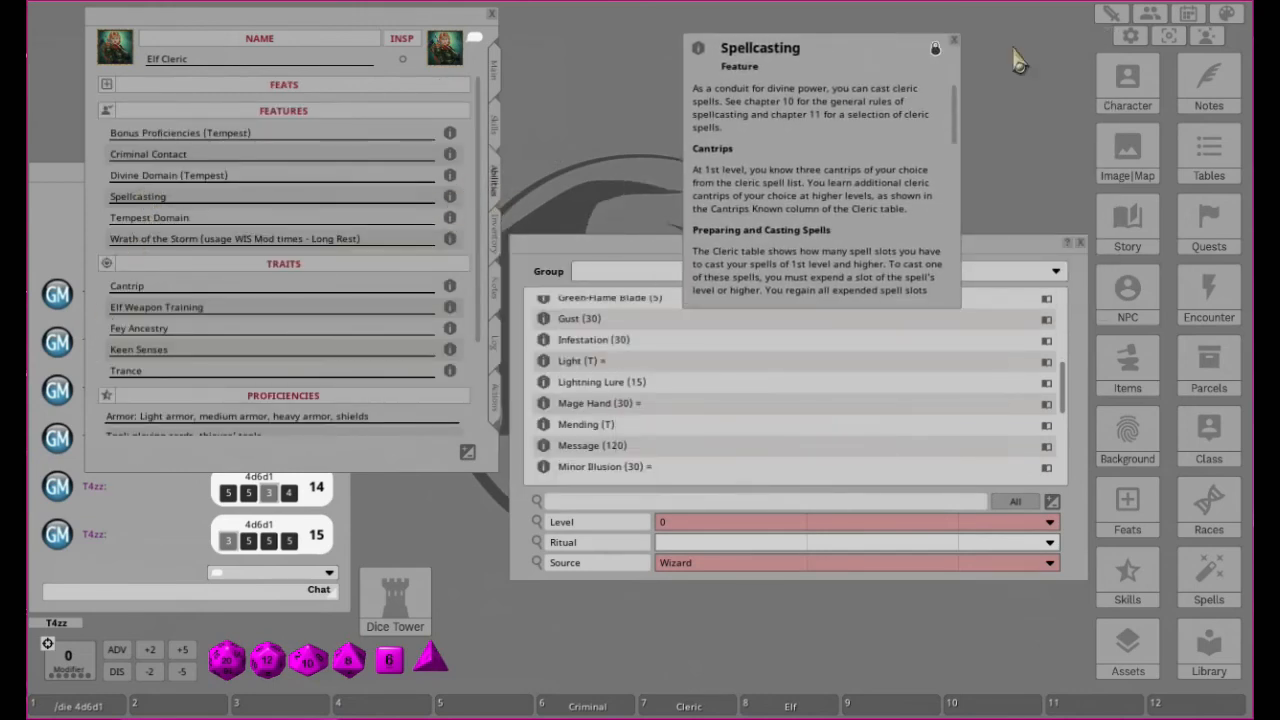
{"action": "left_click", "coordinate": [954, 41]}
Look up the 1st-level cantrips known and spell slots in the Cleric class tables.
{"action": "left_click", "coordinate": [686, 708]}
{"action": "scroll", "coordinate": [872, 293], "scroll_direction": "down", "scroll_amount": 10}
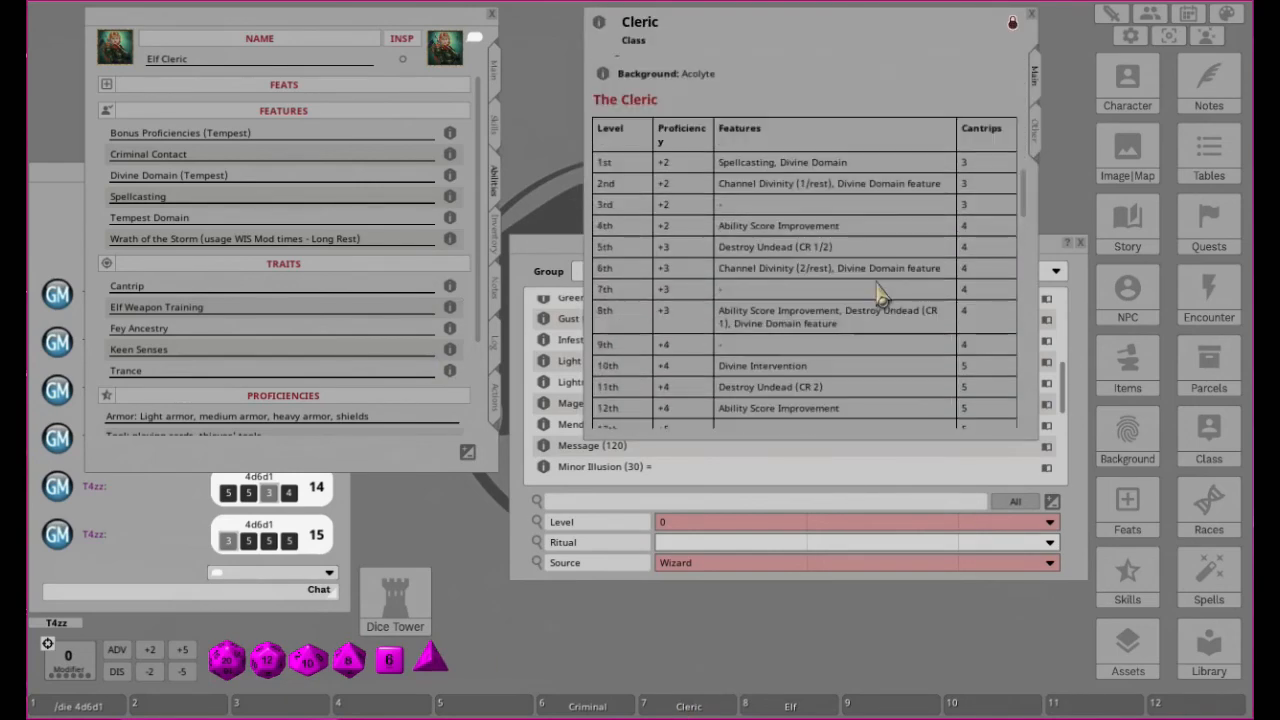
{"action": "scroll", "coordinate": [872, 293], "scroll_direction": "up", "scroll_amount": 1}
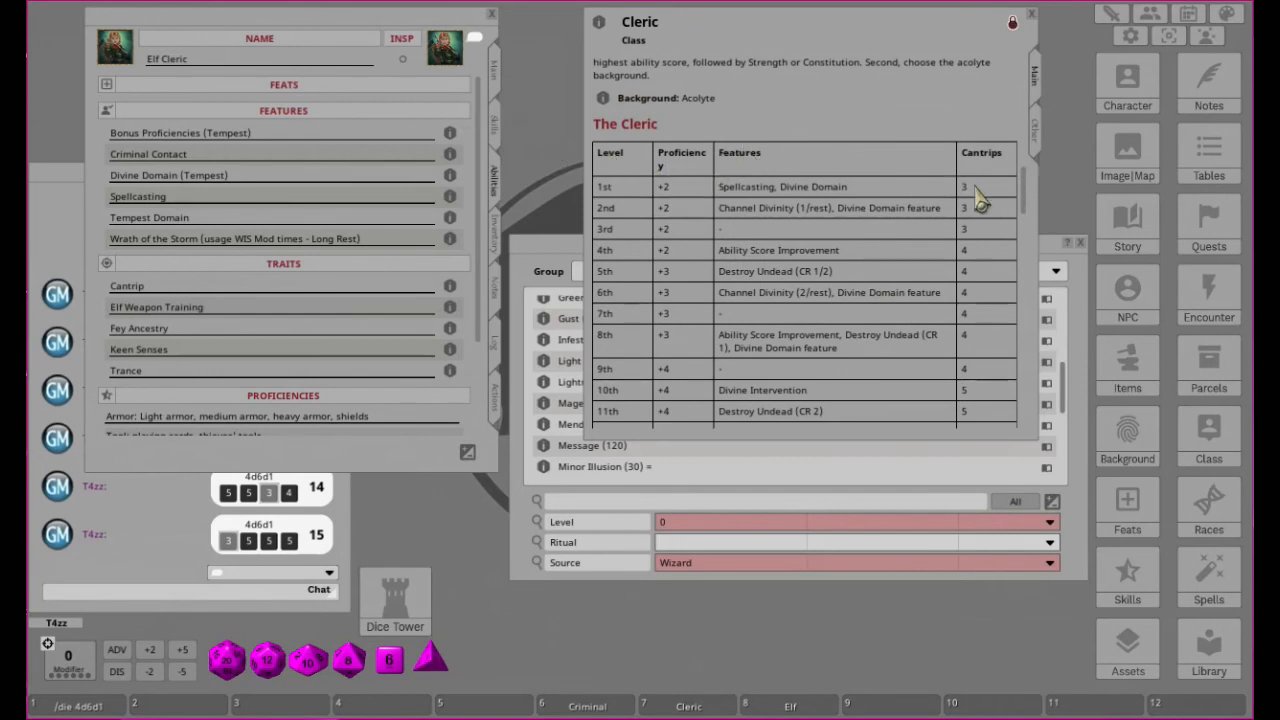
{"action": "scroll", "coordinate": [838, 262], "scroll_direction": "down", "scroll_amount": 6}
{"action": "scroll", "coordinate": [843, 280], "scroll_direction": "down", "scroll_amount": 3}
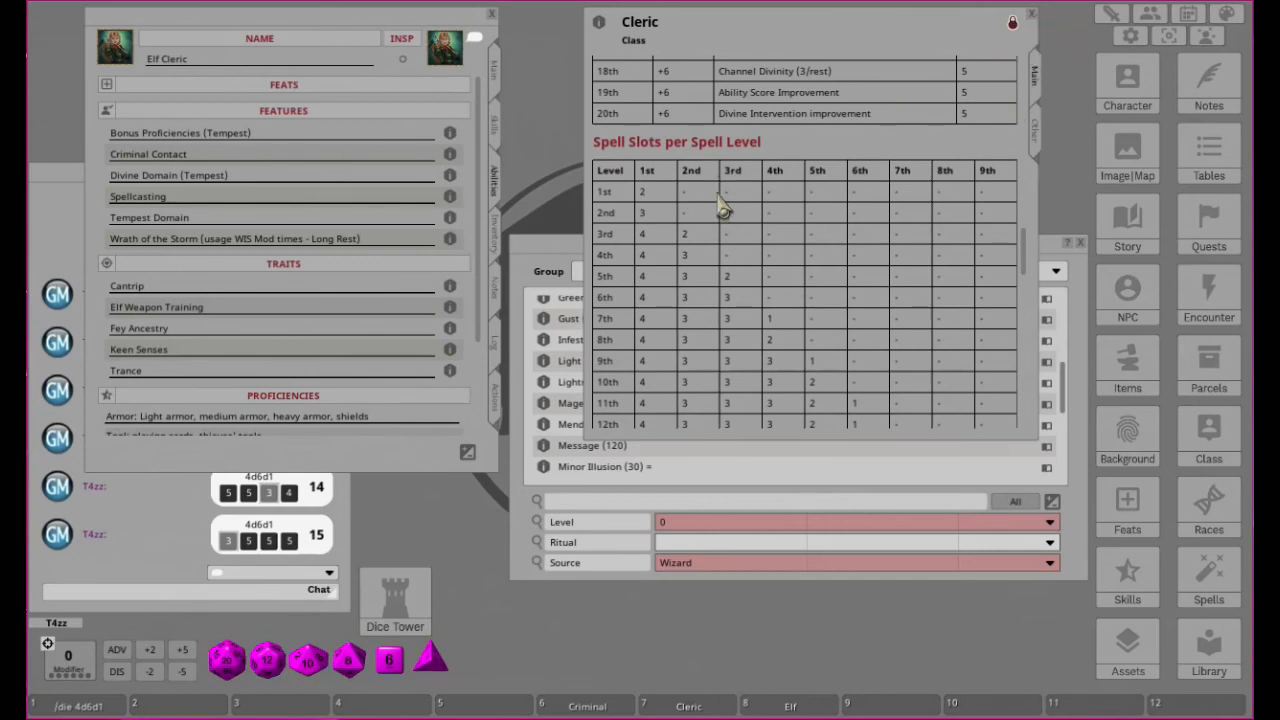
Recheck the cantrips known in the Cleric level table and close the class window.
{"action": "scroll", "coordinate": [757, 215], "scroll_direction": "up", "scroll_amount": 2}
{"action": "scroll", "coordinate": [967, 195], "scroll_direction": "up", "scroll_amount": 3}
{"action": "scroll", "coordinate": [967, 195], "scroll_direction": "up", "scroll_amount": 3}
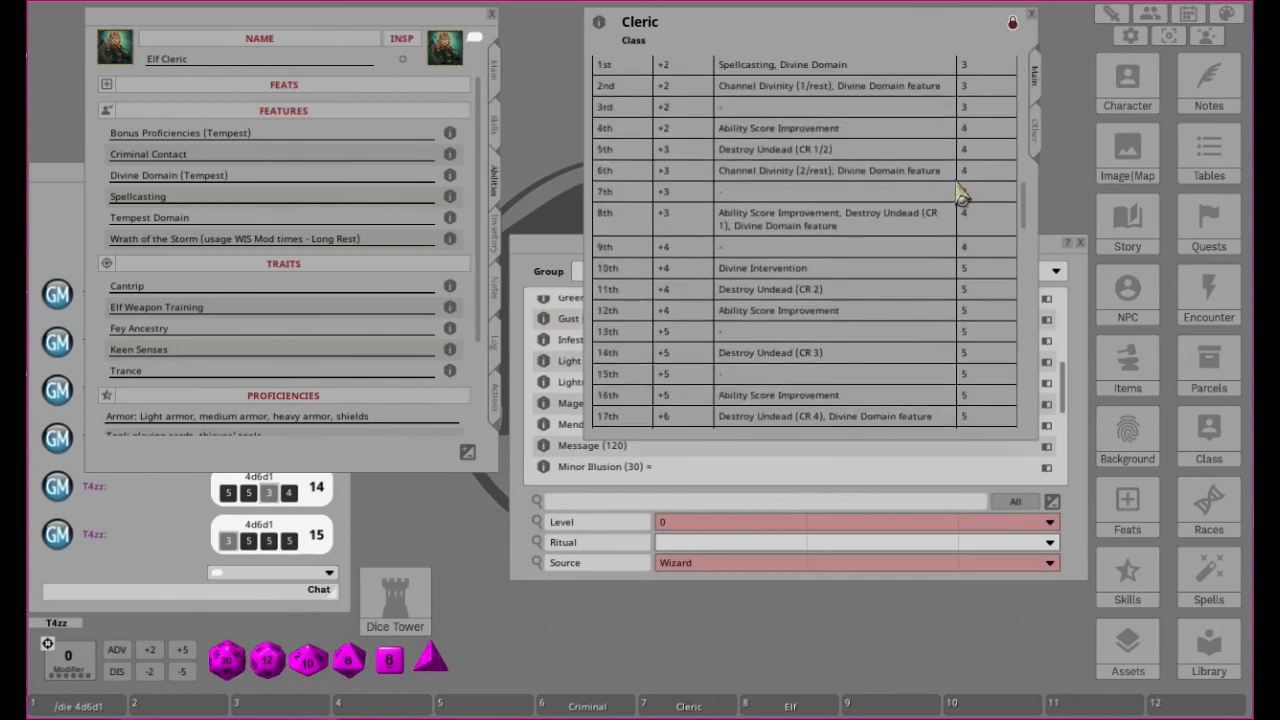
{"action": "left_click", "coordinate": [1032, 16]}
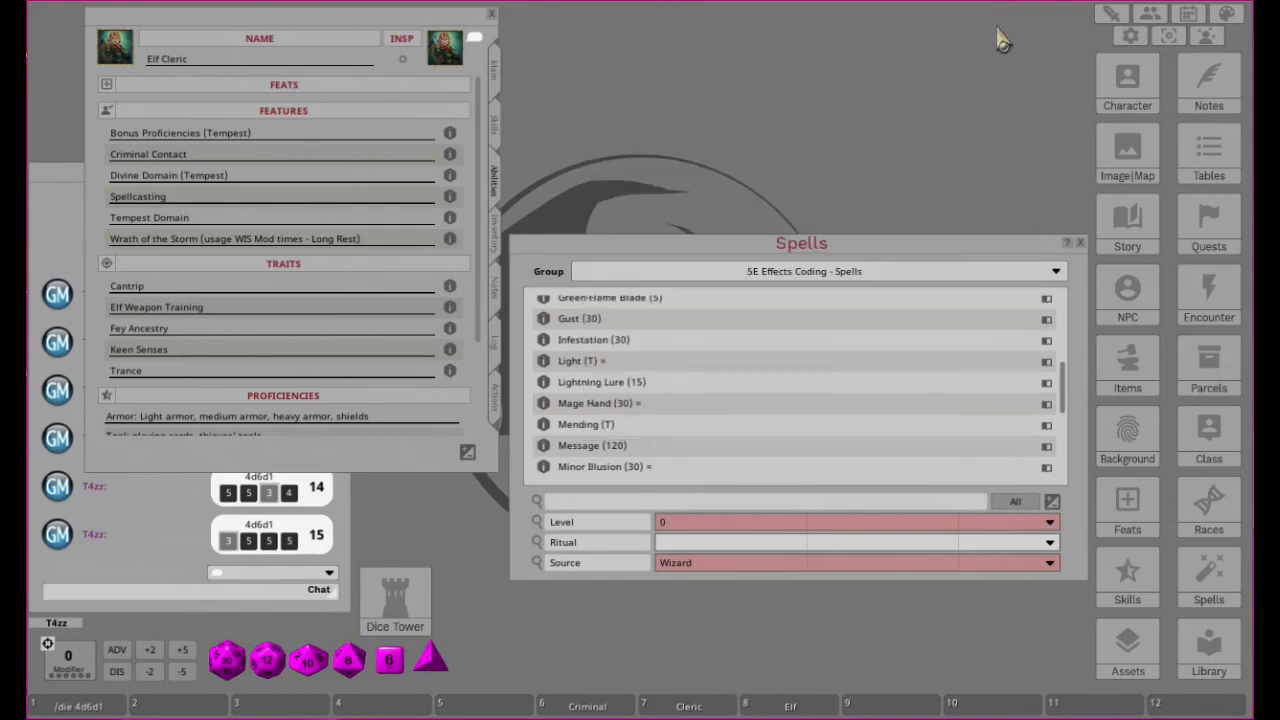
Read the spell preparation rules in the Spellcasting feature, check the character's Wisdom modifier, and close the description.
{"action": "left_click", "coordinate": [497, 138]}
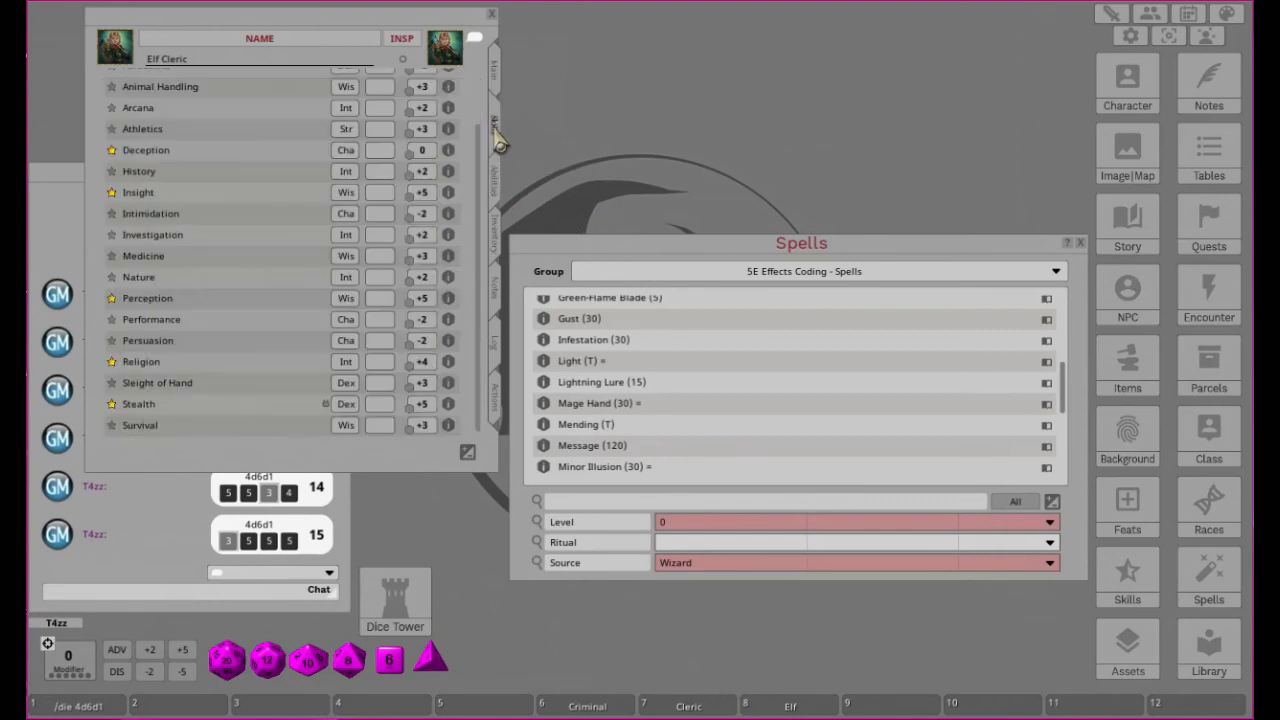
{"action": "left_click", "coordinate": [497, 200]}
{"action": "left_click", "coordinate": [451, 197]}
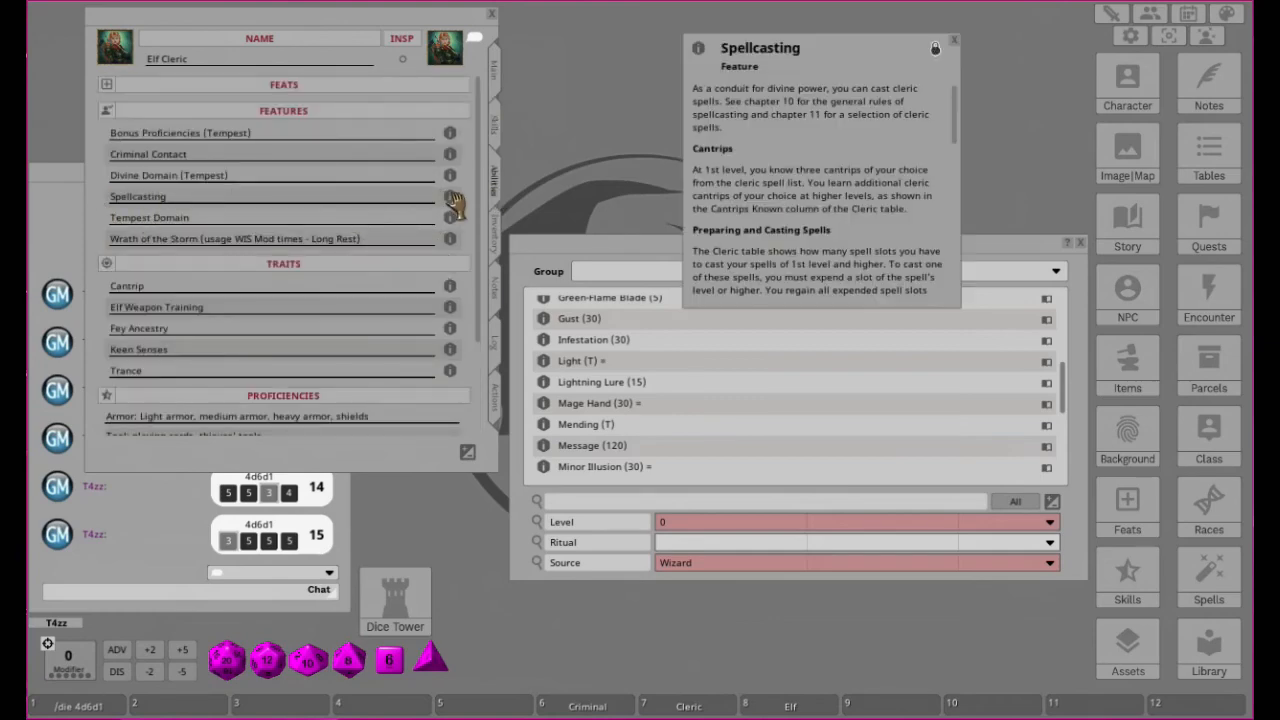
{"action": "left_click_drag", "start_coordinate": [958, 304], "coordinate": [1120, 460]}
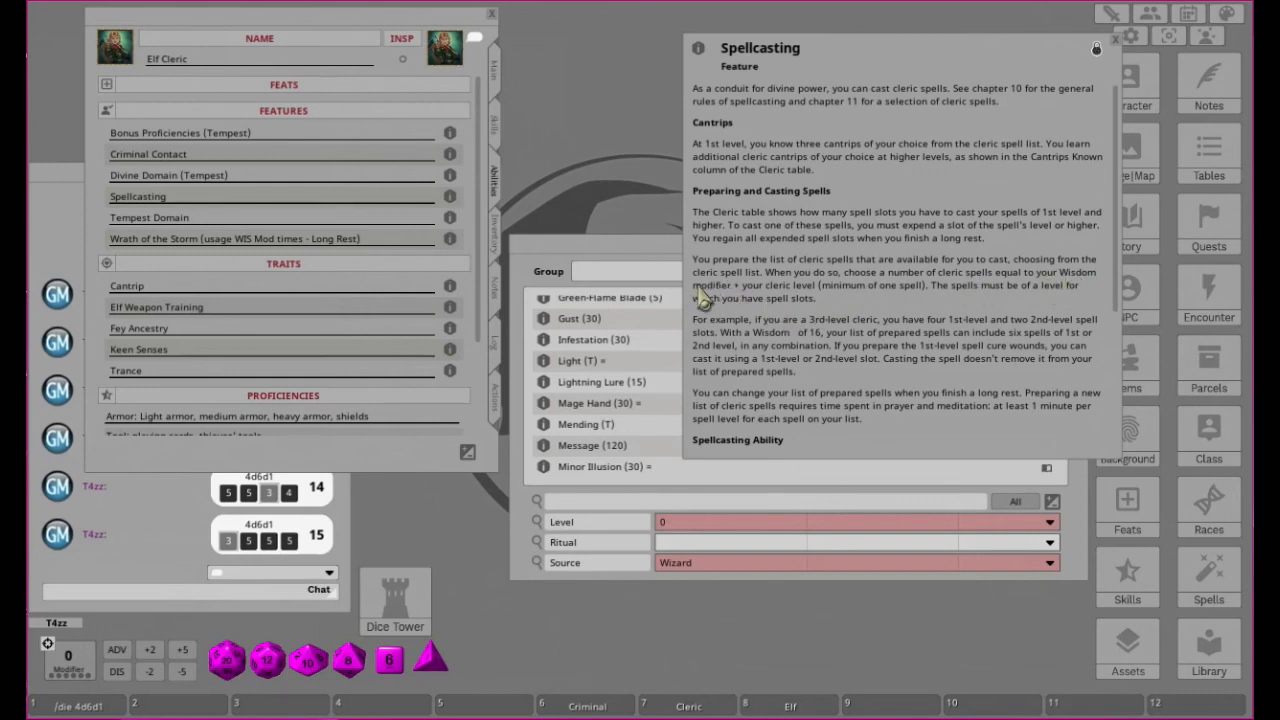
{"action": "left_click", "coordinate": [493, 74]}
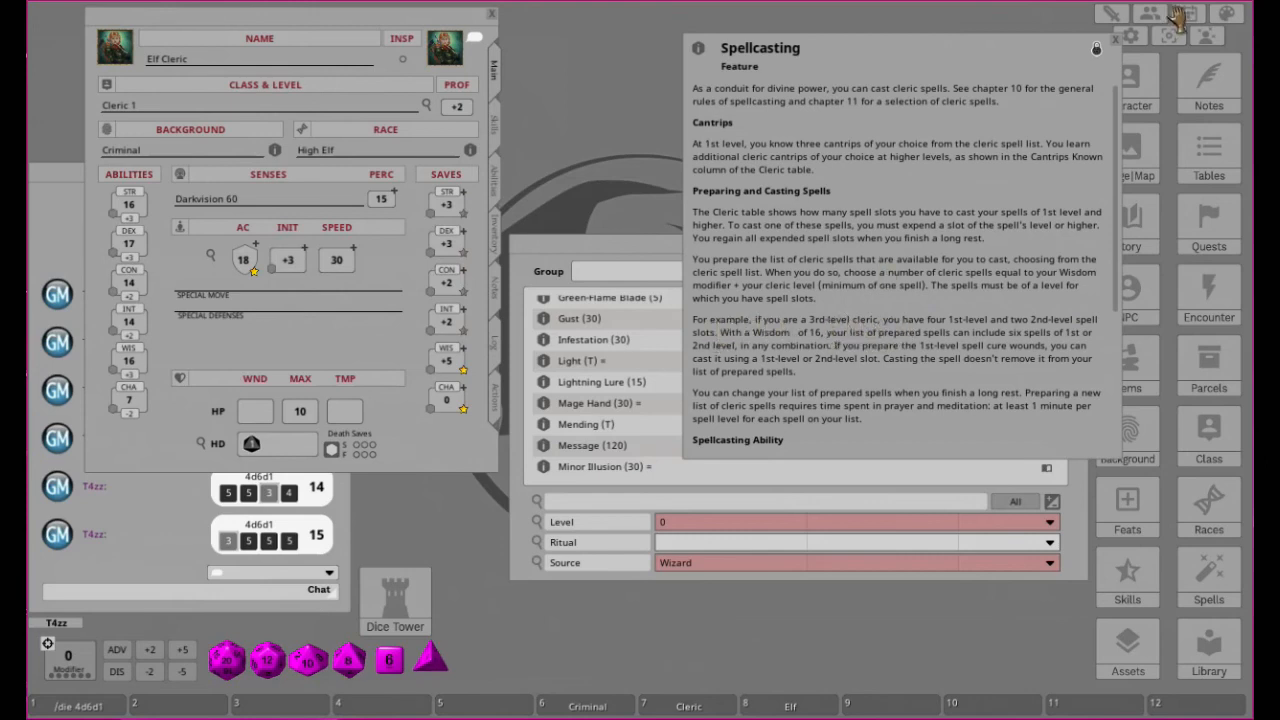
{"action": "left_click", "coordinate": [1113, 44]}
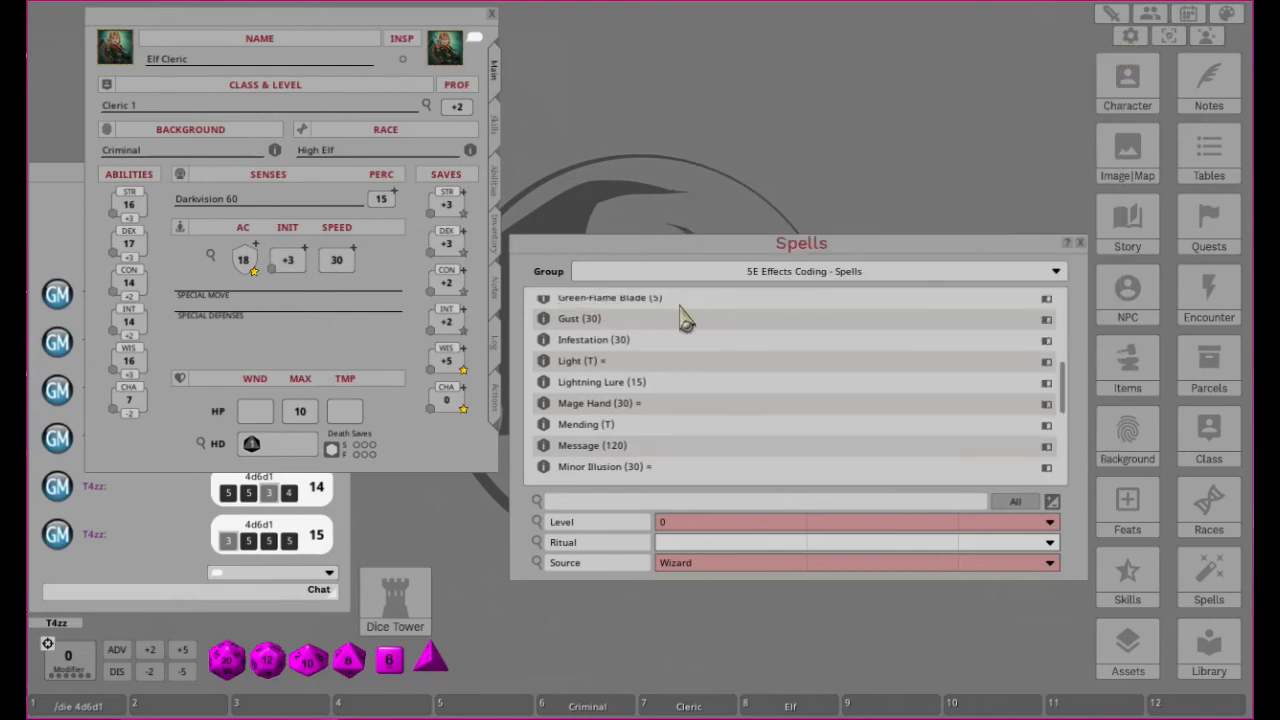
Display the character's actions and filter the level 0 spell list by the Cleric source.
{"action": "left_click", "coordinate": [496, 235]}
{"action": "left_click", "coordinate": [496, 398]}
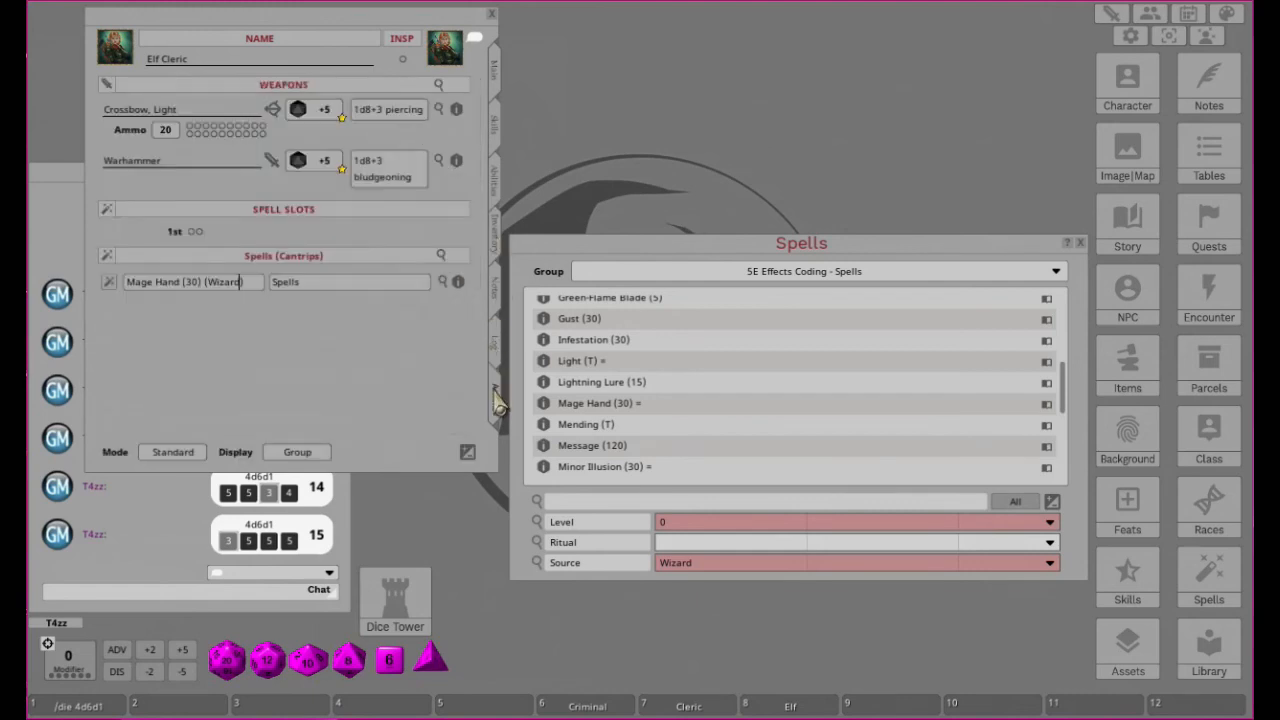
{"action": "left_click", "coordinate": [711, 566]}
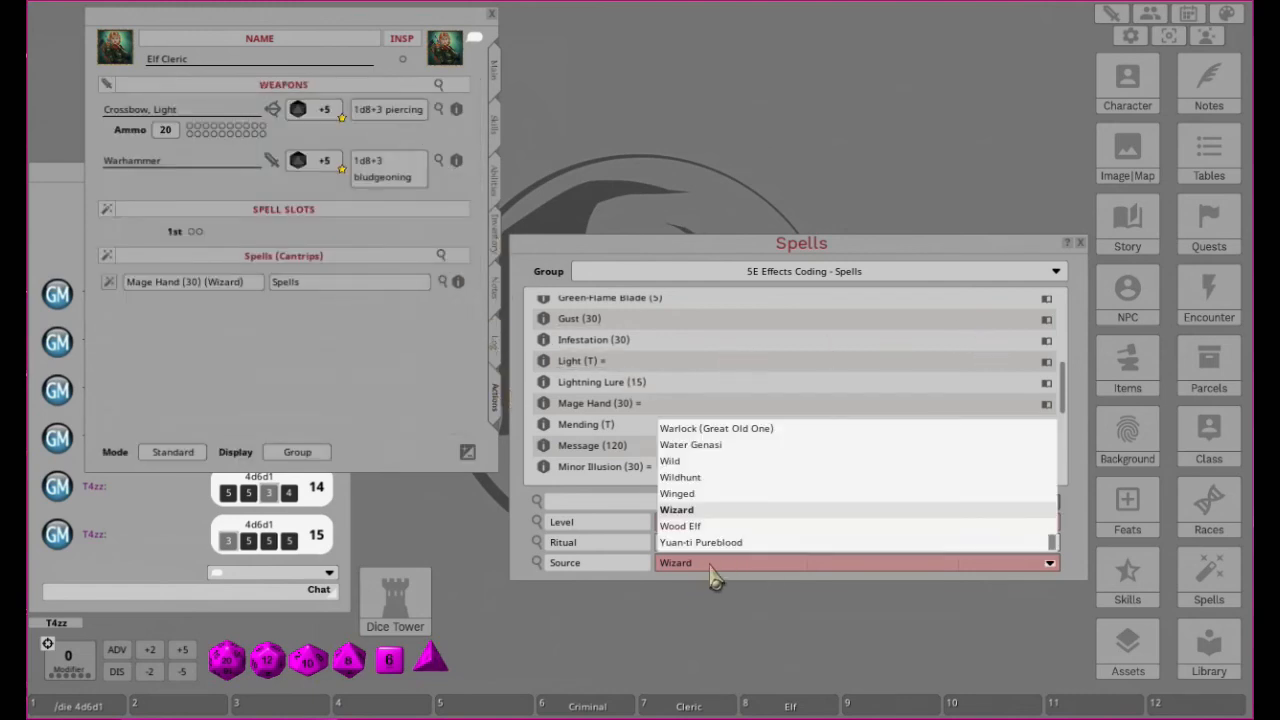
{"action": "scroll", "coordinate": [765, 556], "scroll_direction": "up", "scroll_amount": 2}
{"action": "scroll", "coordinate": [765, 556], "scroll_direction": "up", "scroll_amount": 5}
{"action": "scroll", "coordinate": [760, 556], "scroll_direction": "down", "scroll_amount": 1}
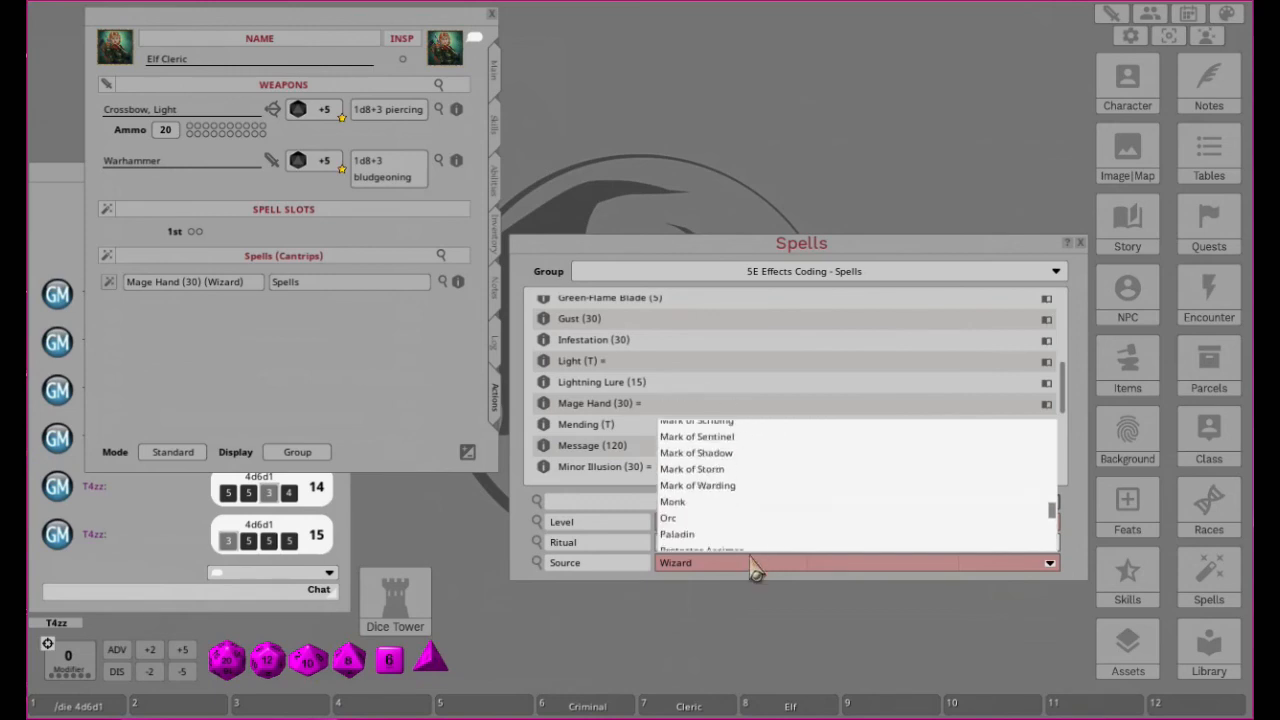
{"action": "scroll", "coordinate": [800, 520], "scroll_direction": "up", "scroll_amount": 7}
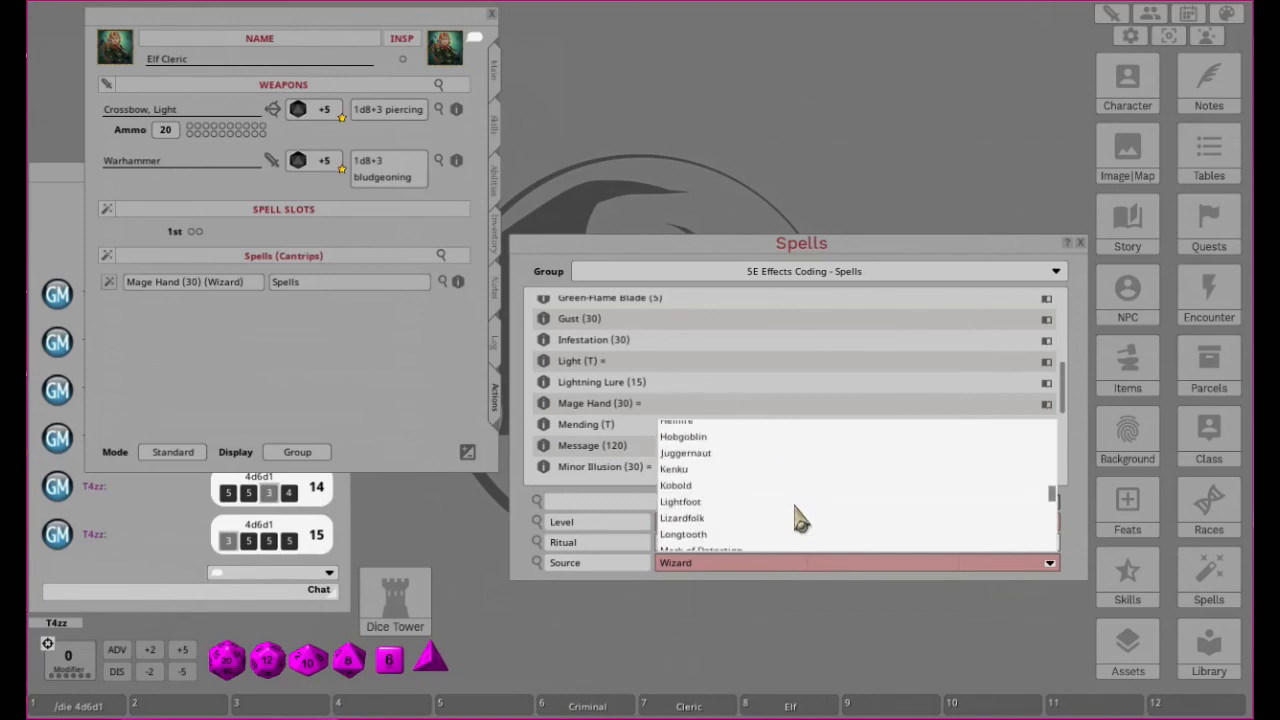
{"action": "scroll", "coordinate": [800, 520], "scroll_direction": "up", "scroll_amount": 2}
{"action": "scroll", "coordinate": [800, 520], "scroll_direction": "up", "scroll_amount": 12}
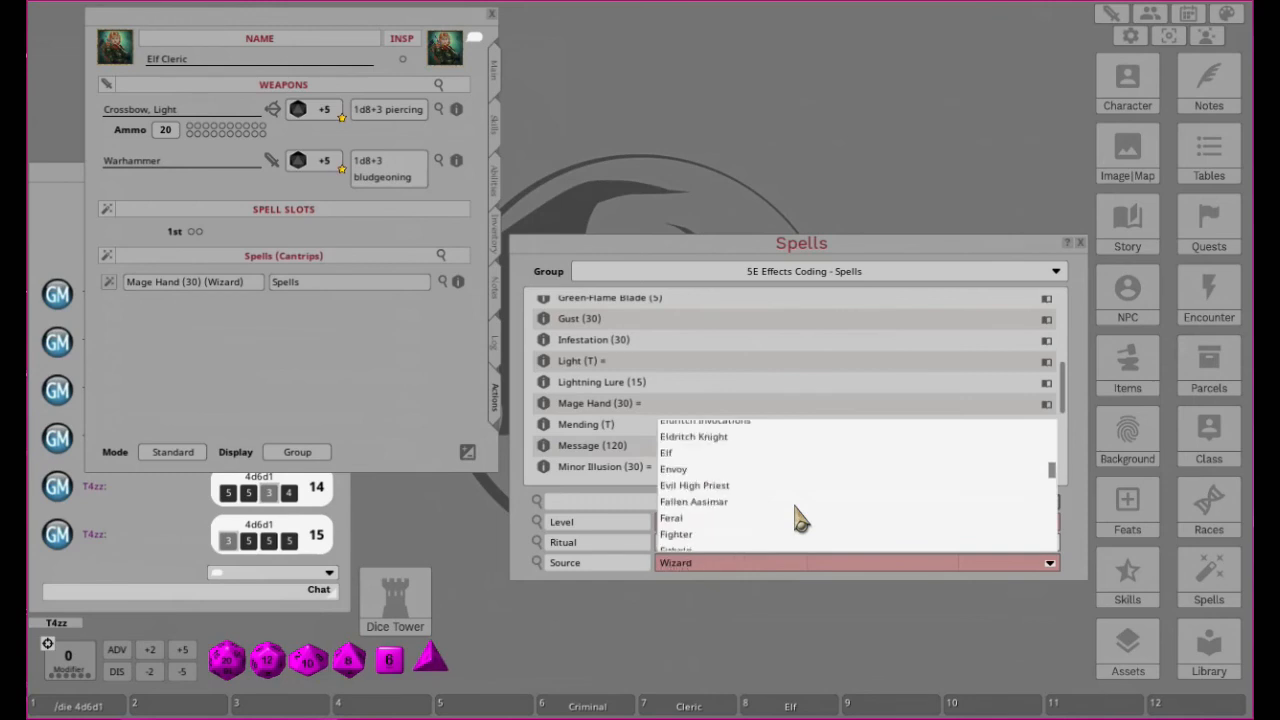
{"action": "scroll", "coordinate": [800, 520], "scroll_direction": "up", "scroll_amount": 3}
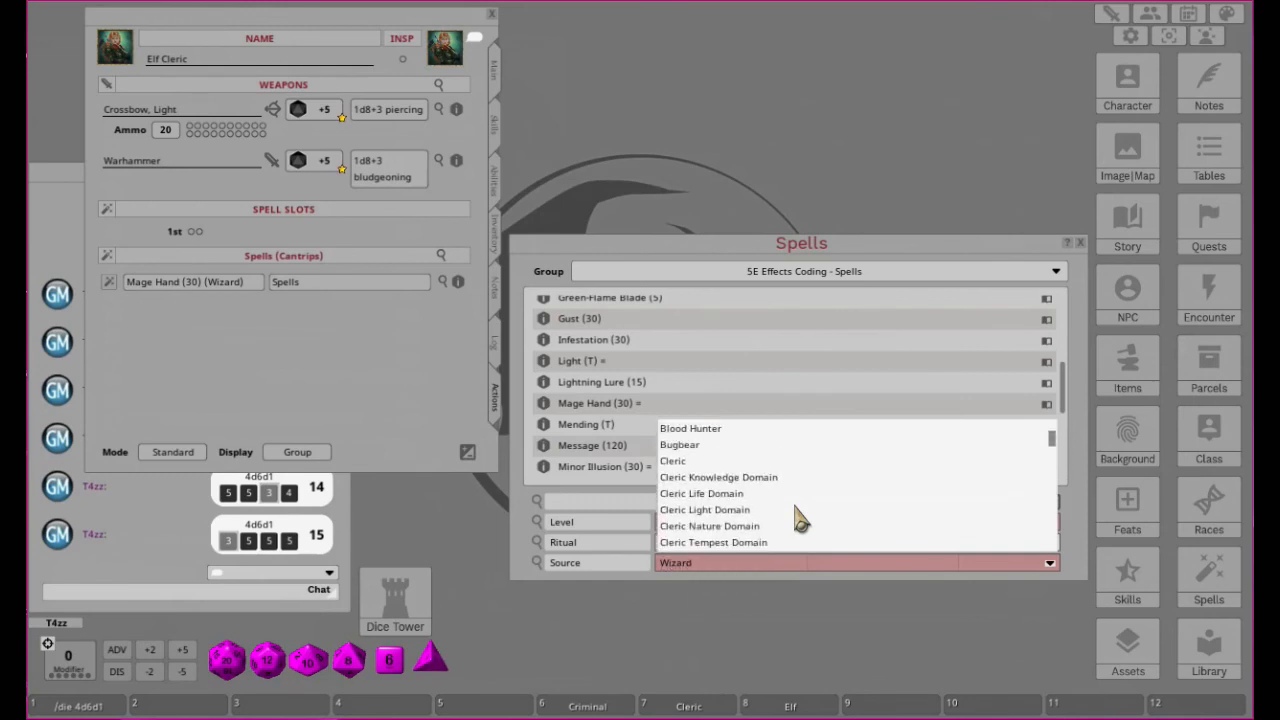
{"action": "left_click", "coordinate": [674, 462]}
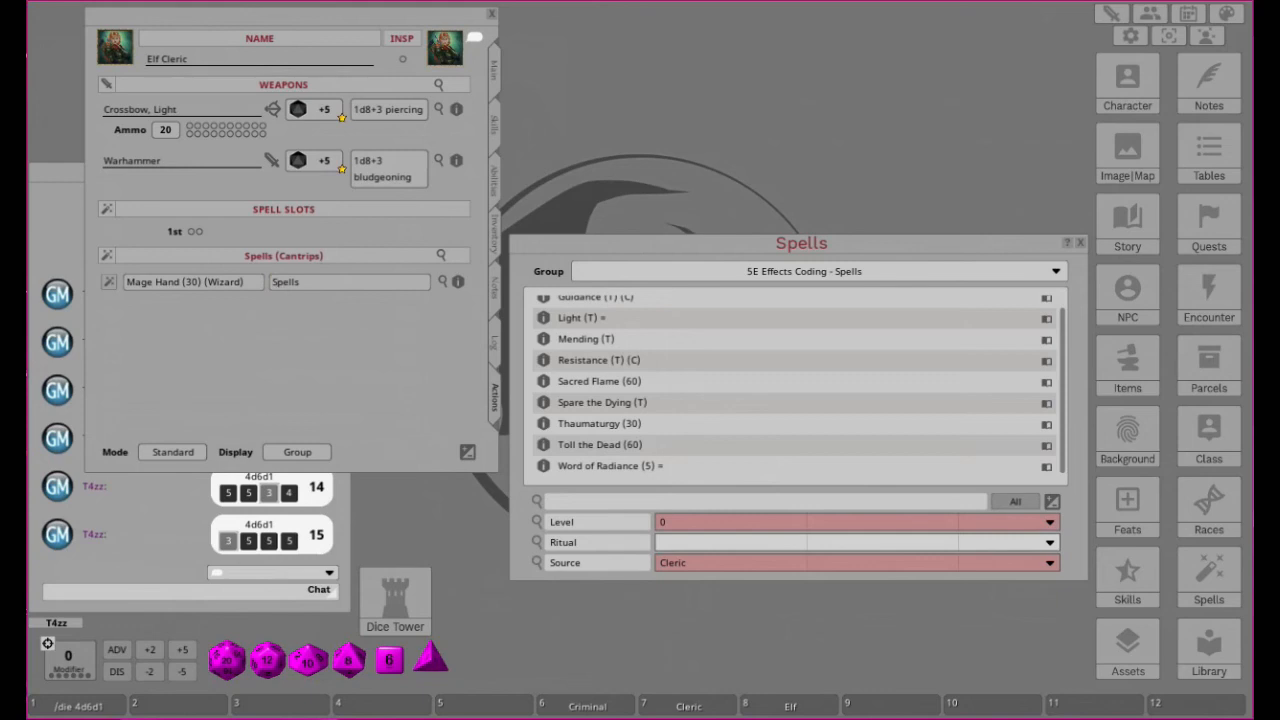
Add the Sacred Flame (60) cantrip from the Cleric spell list to the character's actions.
{"action": "scroll", "coordinate": [705, 372], "scroll_direction": "up", "scroll_amount": 1}
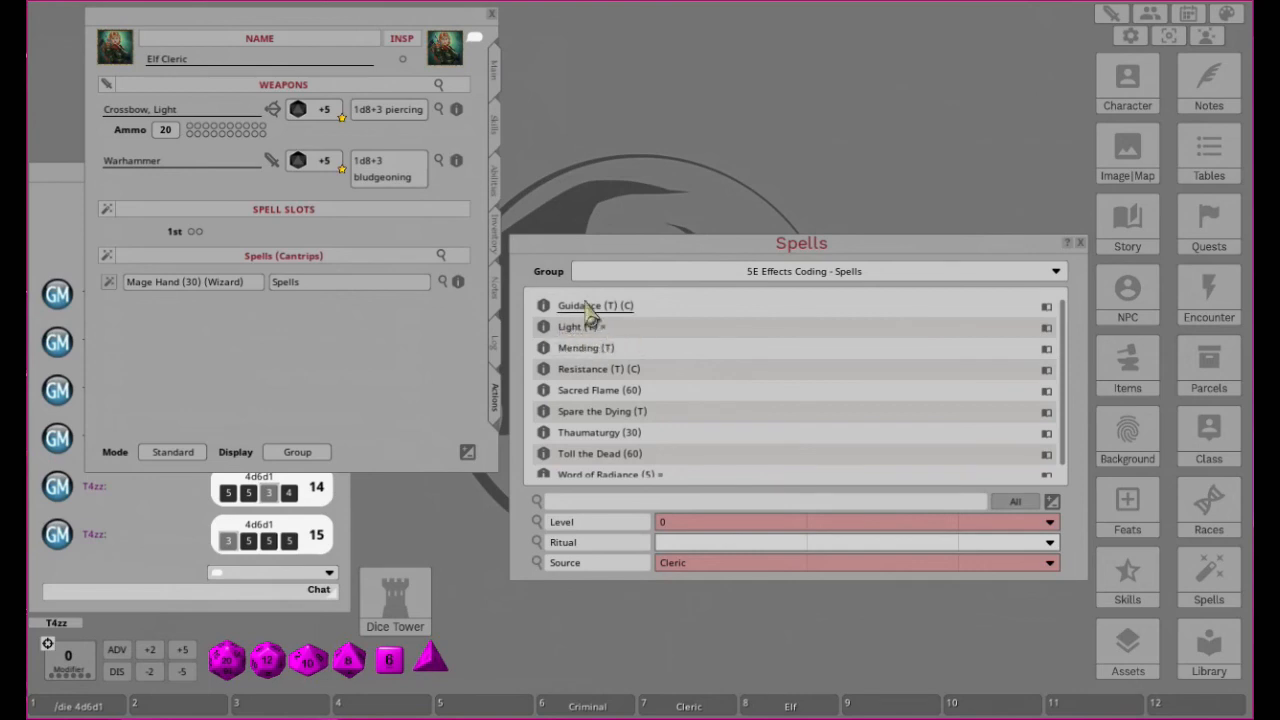
{"action": "scroll", "coordinate": [724, 345], "scroll_direction": "down", "scroll_amount": 1}
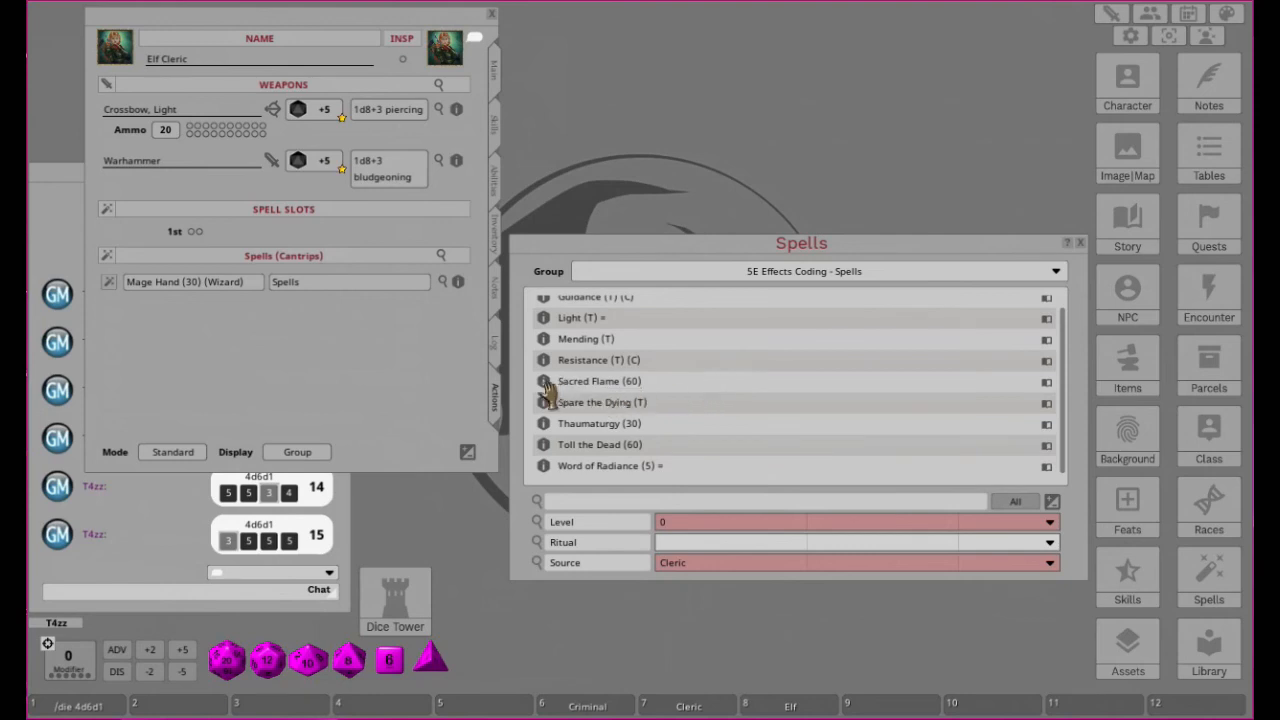
{"action": "left_click_drag", "start_coordinate": [543, 390], "coordinate": [251, 384]}
{"action": "left_click_drag", "start_coordinate": [494, 380], "coordinate": [494, 380]}
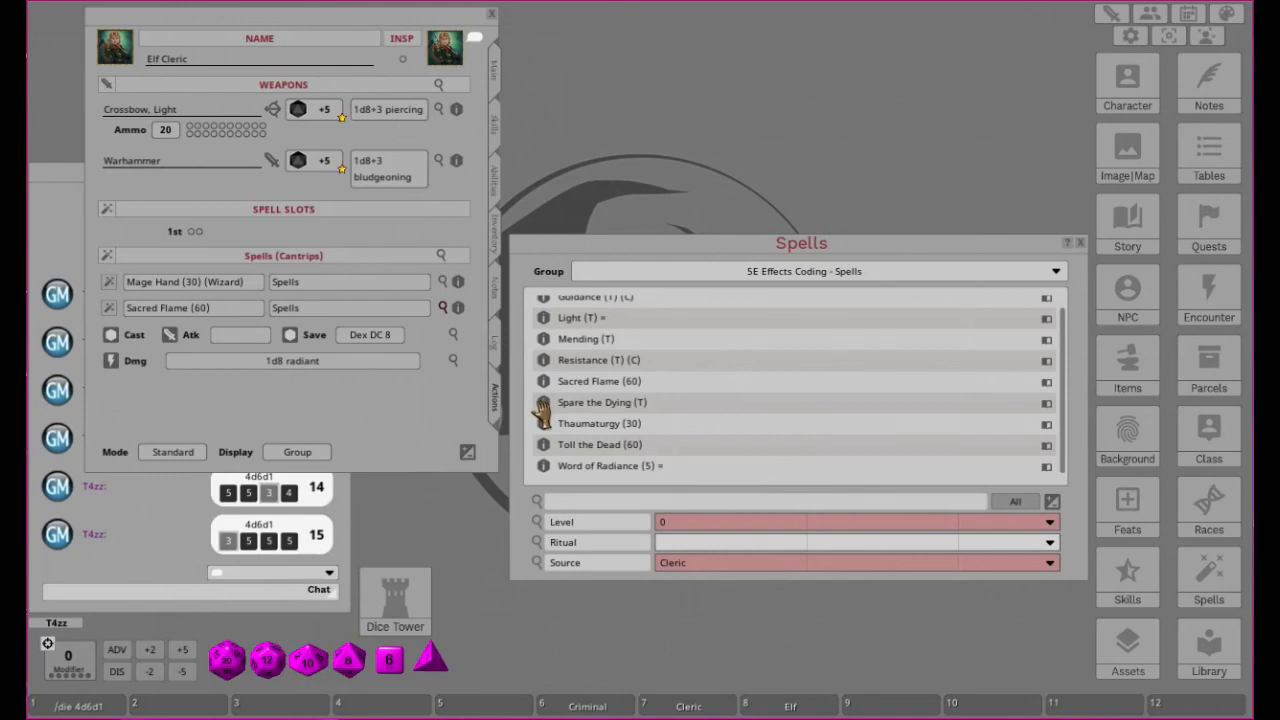
Read the Spare the Dying (T) description, add that cantrip to the character, and collapse the expanded cantrip details.
{"action": "left_click", "coordinate": [543, 402]}
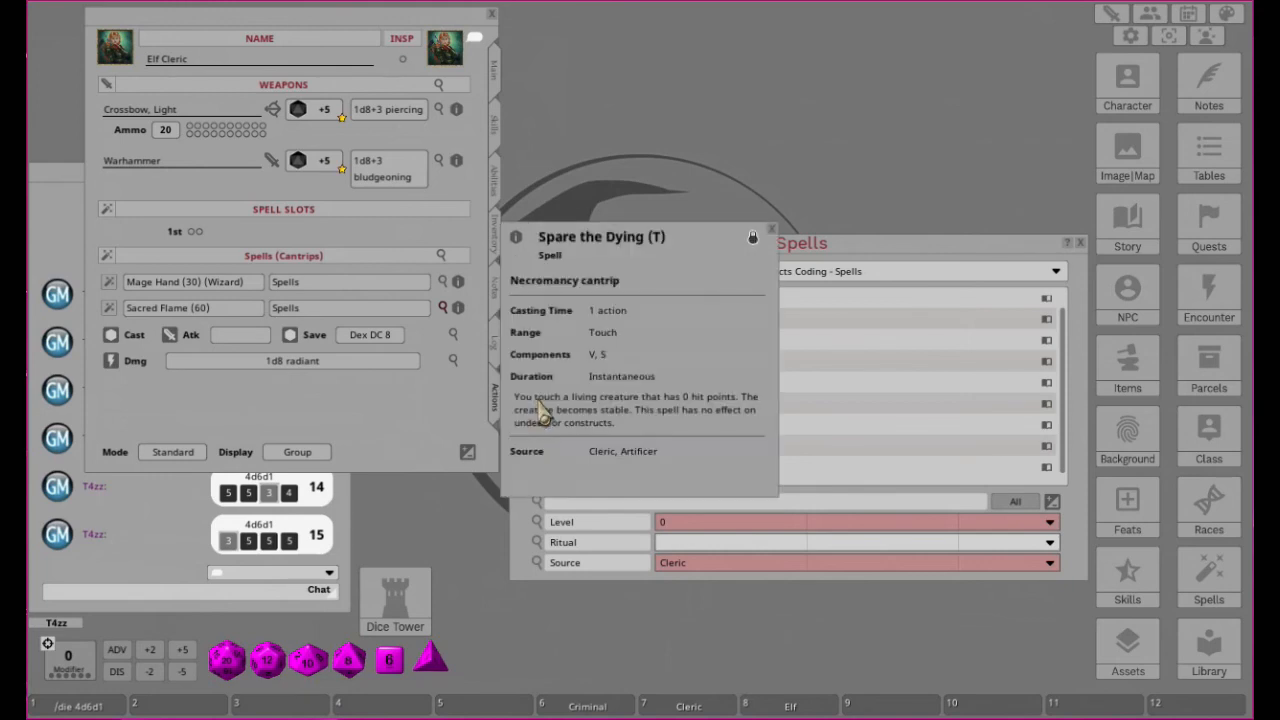
{"action": "left_click", "coordinate": [776, 232]}
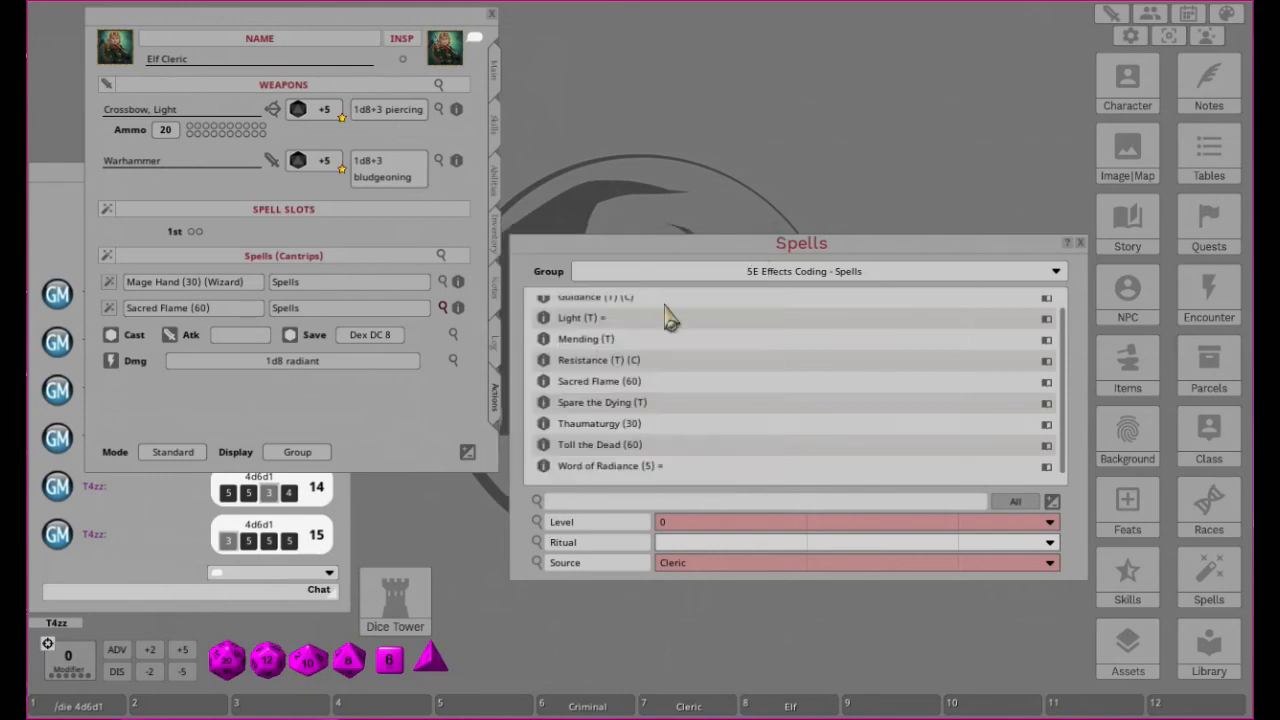
{"action": "left_click_drag", "start_coordinate": [543, 402], "coordinate": [280, 418]}
{"action": "left_click", "coordinate": [444, 335]}
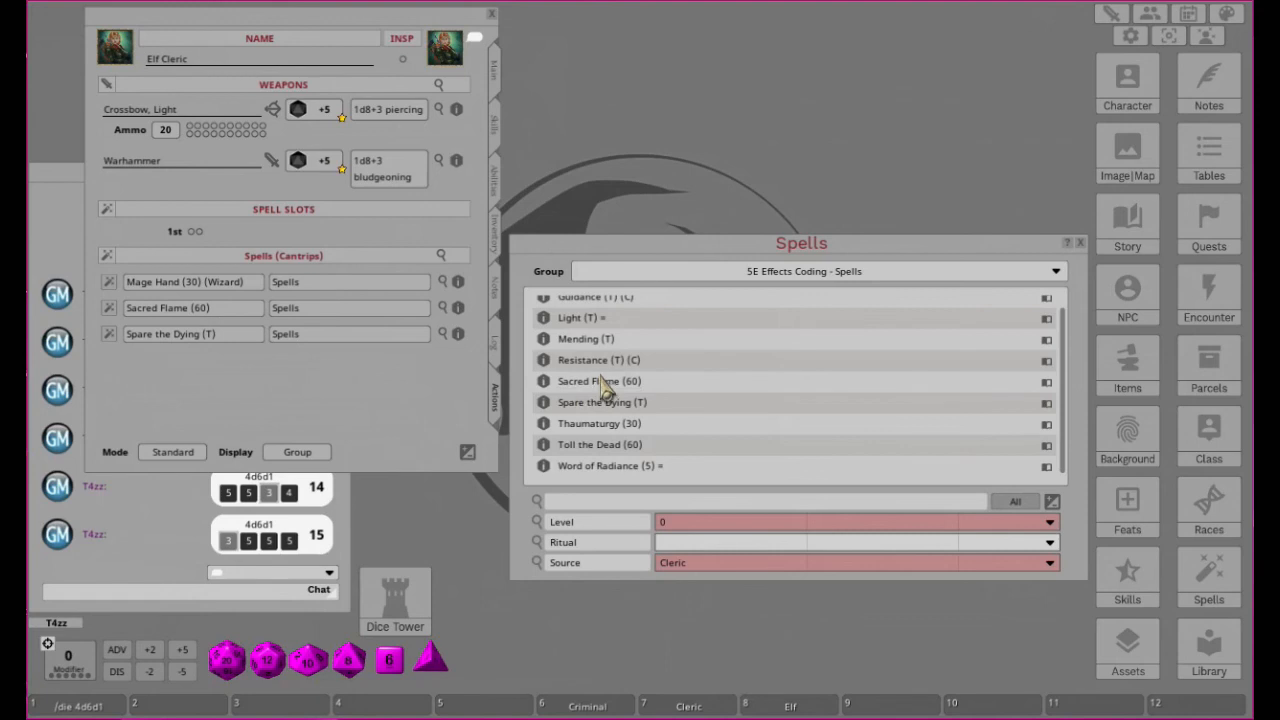
Review the Word of Radiance (5) description, add that cantrip to the character, and collapse its action details.
{"action": "scroll", "coordinate": [598, 398], "scroll_direction": "up", "scroll_amount": 1}
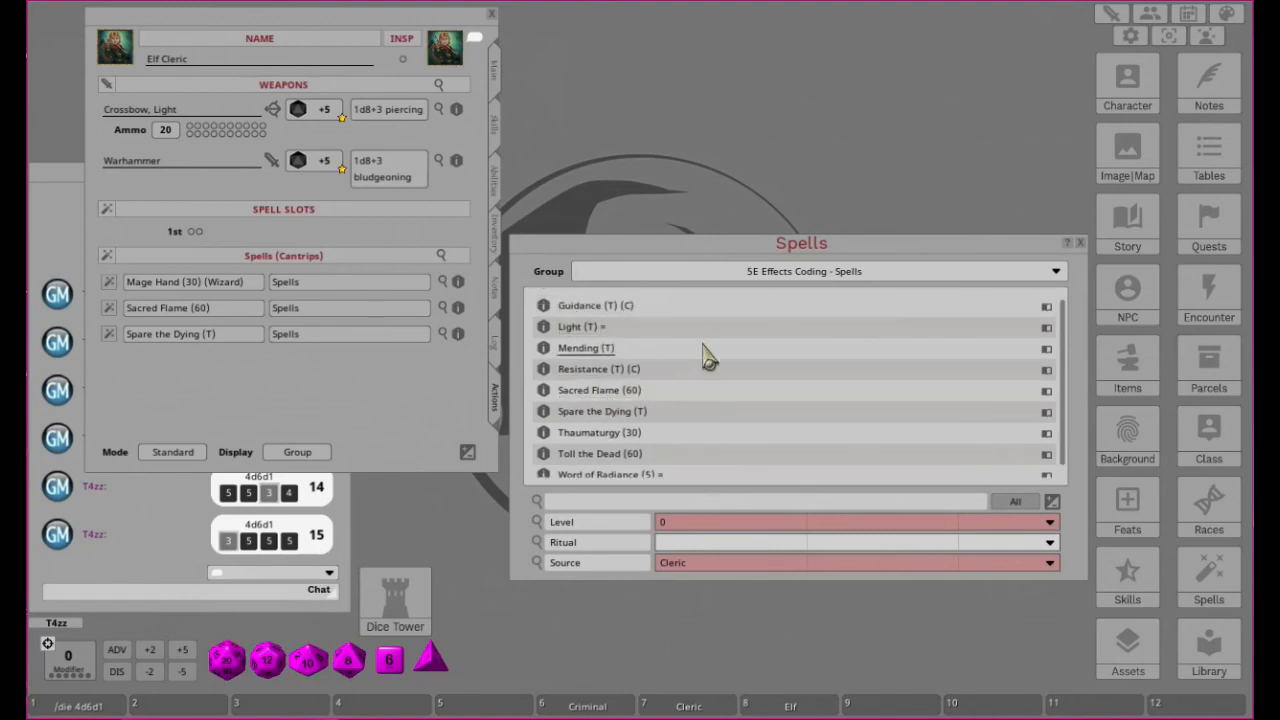
{"action": "scroll", "coordinate": [709, 358], "scroll_direction": "down", "scroll_amount": 1}
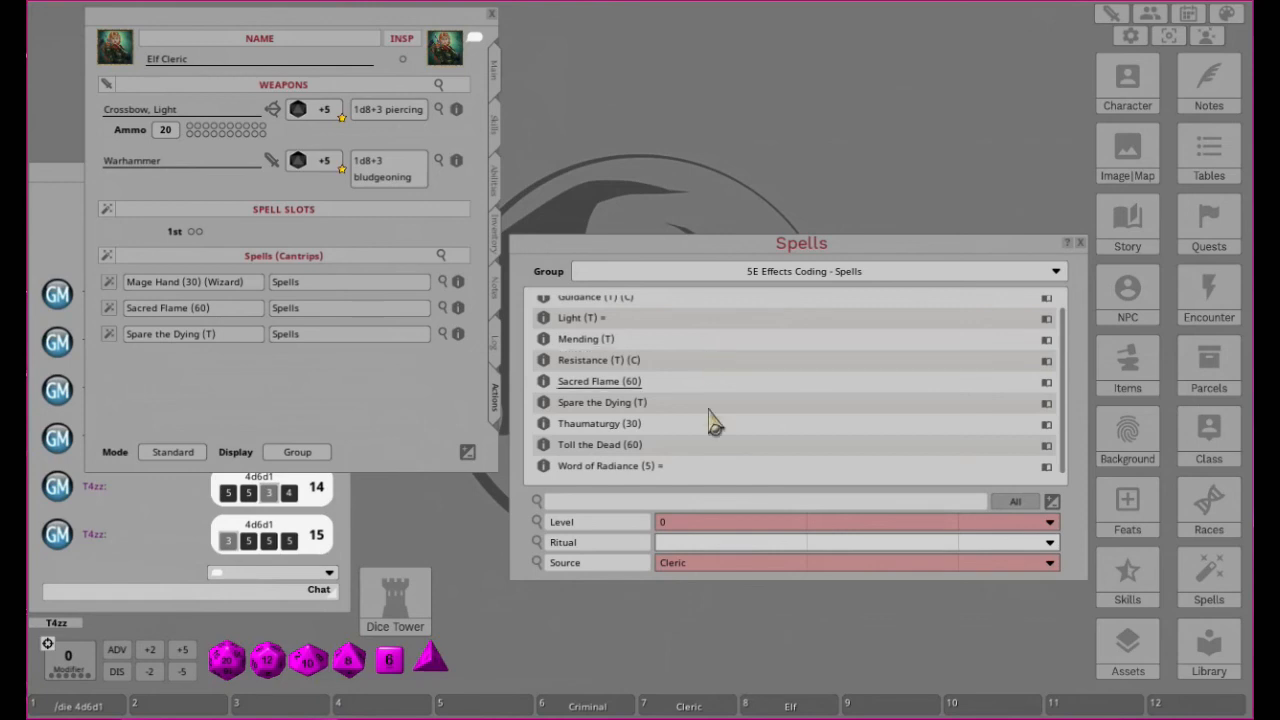
{"action": "left_click", "coordinate": [541, 467]}
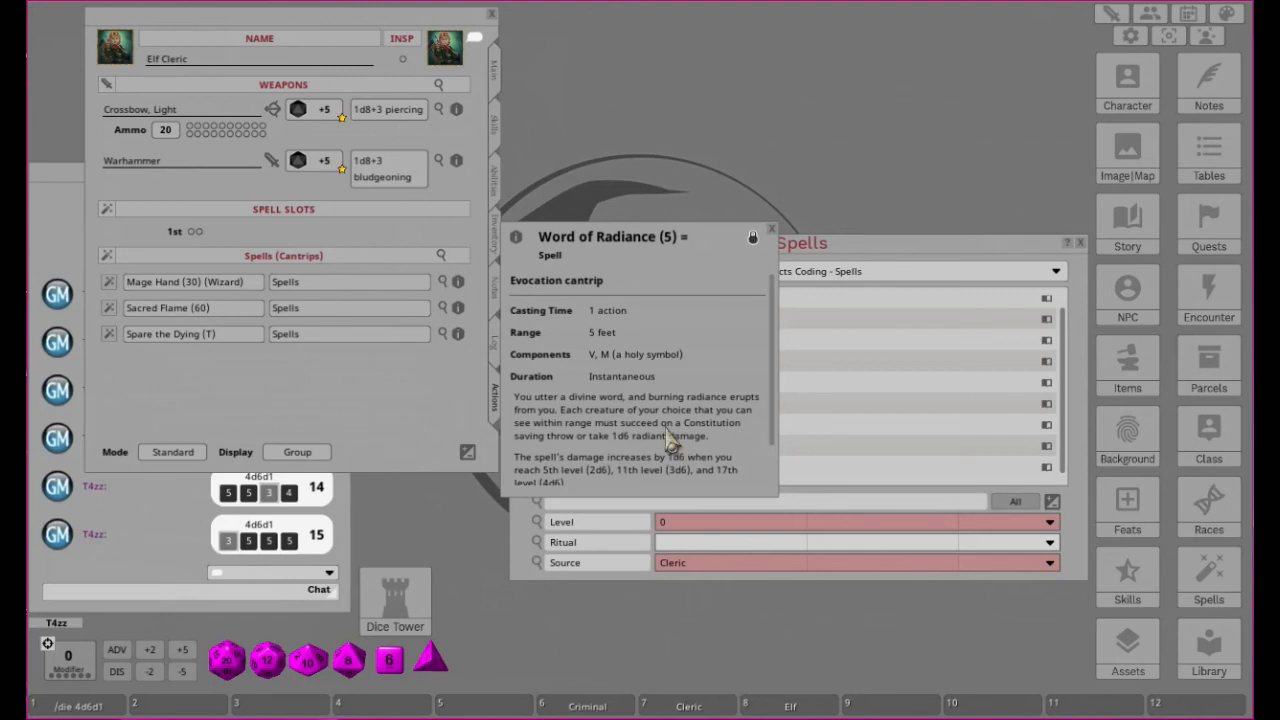
{"action": "left_click", "coordinate": [770, 231]}
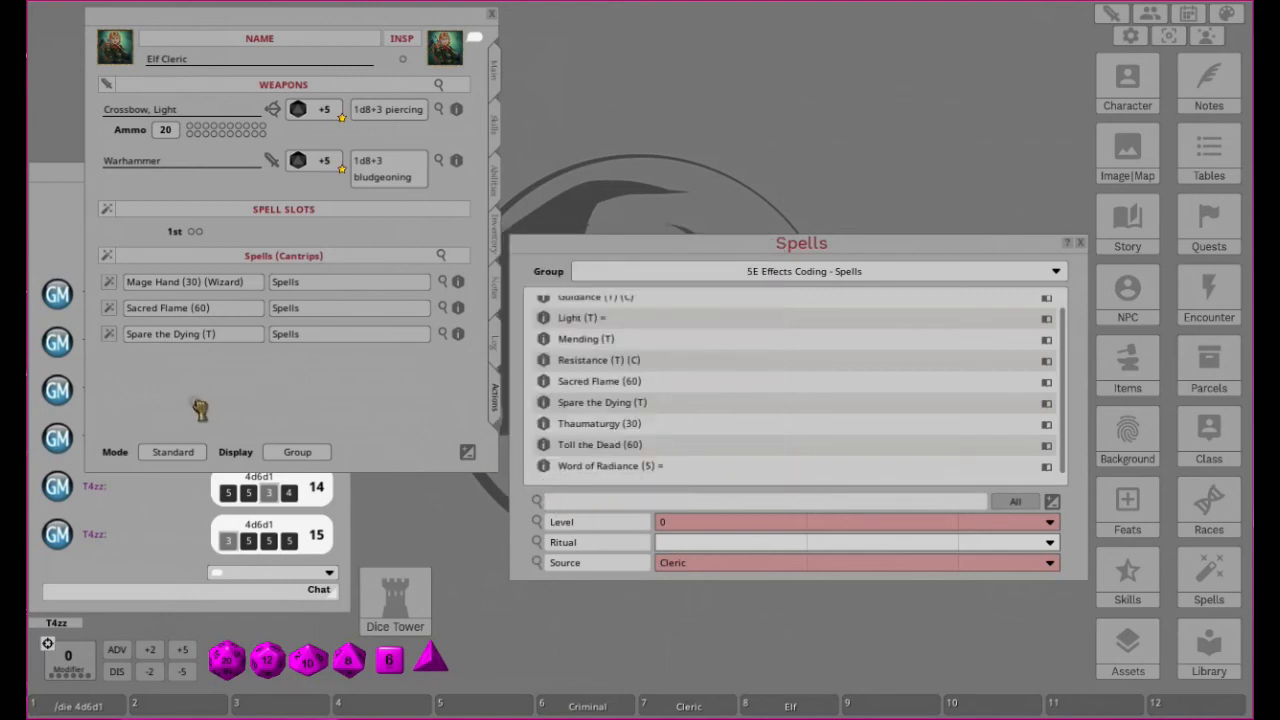
{"action": "left_click_drag", "start_coordinate": [199, 407], "coordinate": [199, 407]}
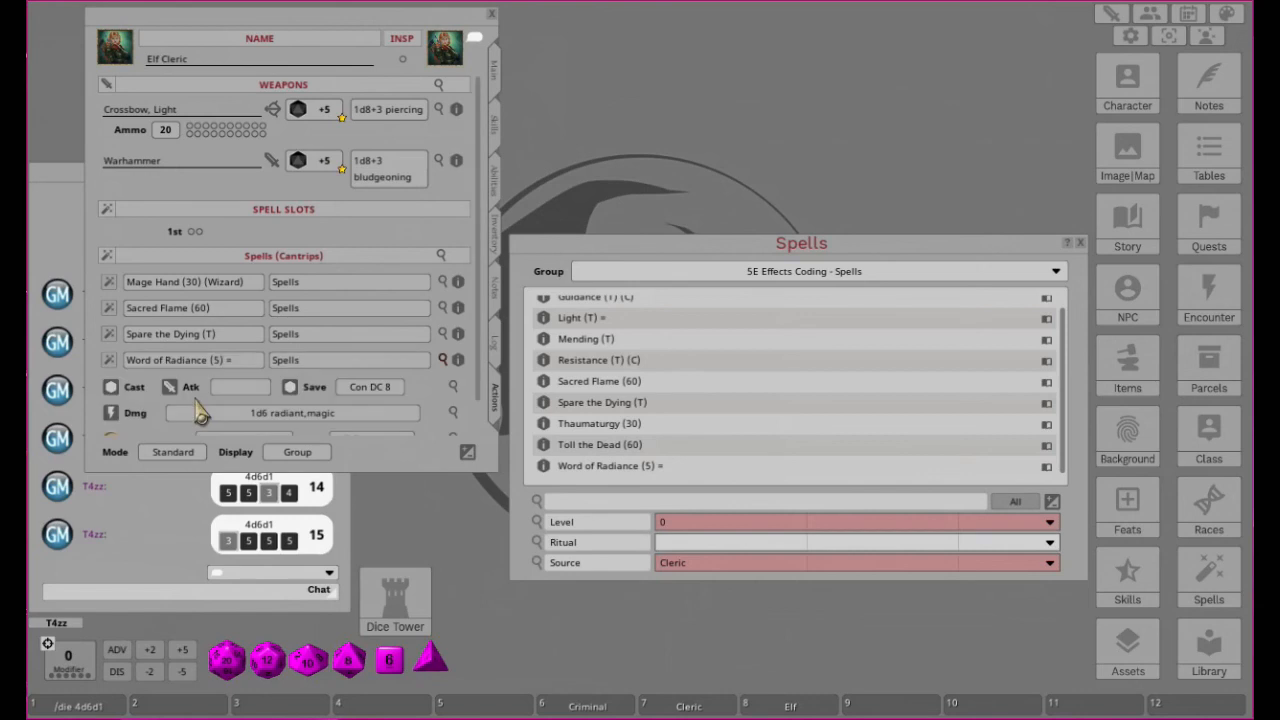
{"action": "left_click", "coordinate": [443, 360]}
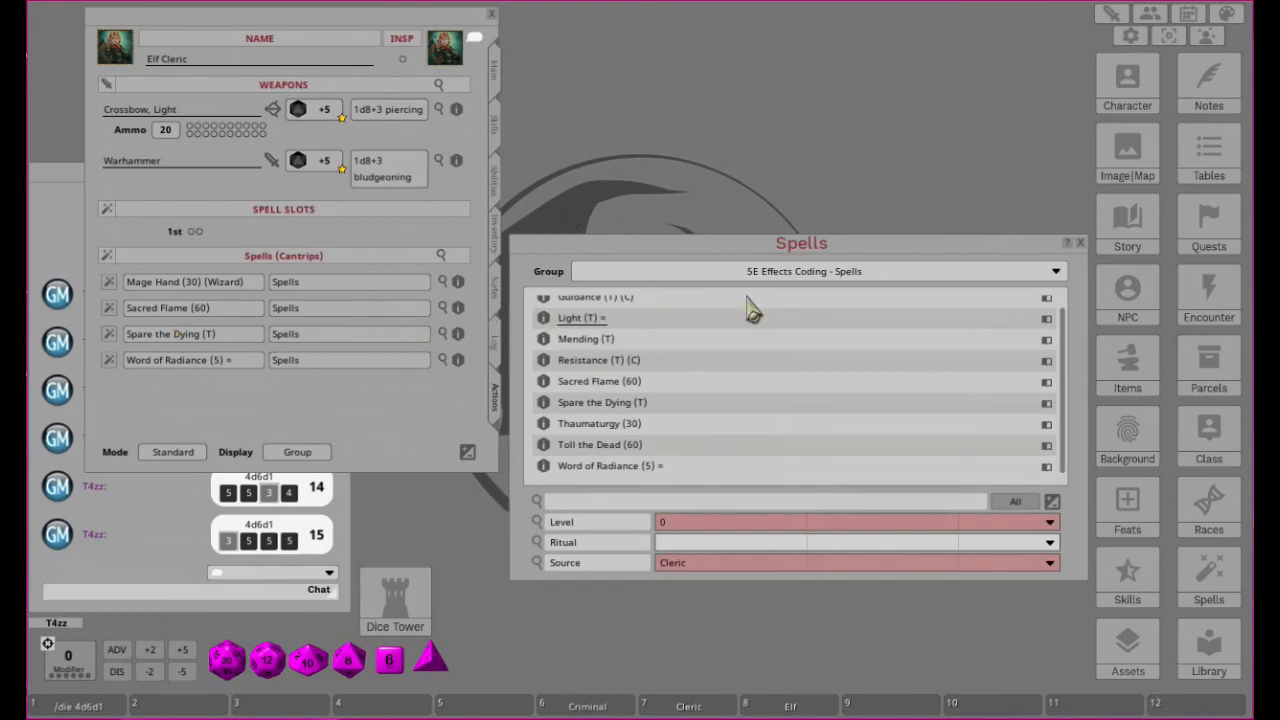
Look up the 1st-level spell slots in the Cleric class table and close the class window.
{"action": "left_click", "coordinate": [690, 706]}
{"action": "scroll", "coordinate": [990, 360], "scroll_direction": "down", "scroll_amount": 15}
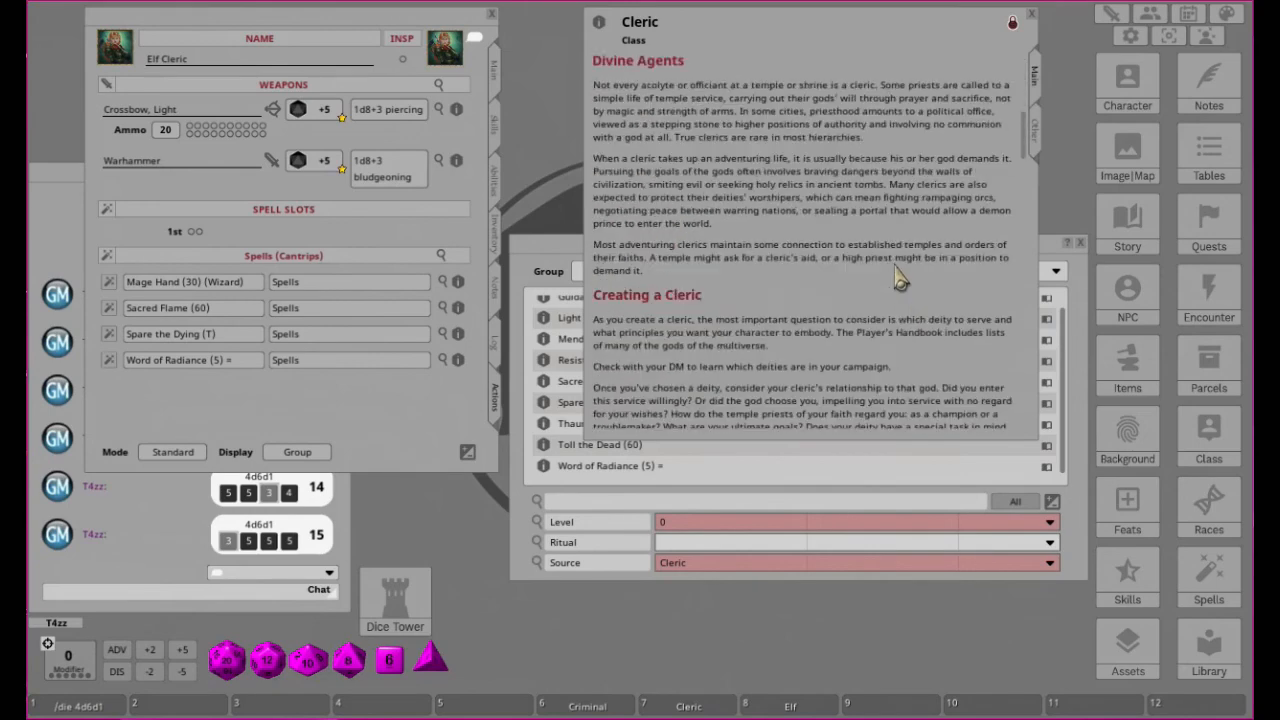
{"action": "scroll", "coordinate": [900, 243], "scroll_direction": "up", "scroll_amount": 2}
{"action": "scroll", "coordinate": [888, 300], "scroll_direction": "down", "scroll_amount": 5}
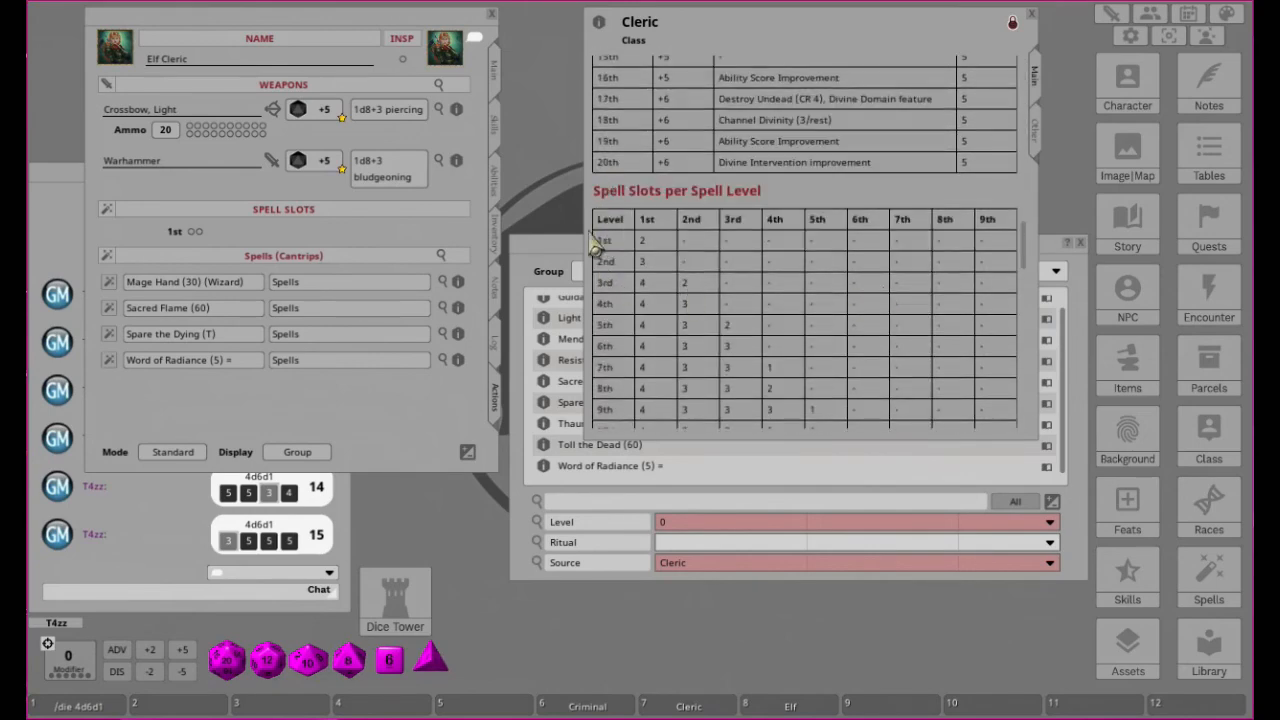
{"action": "scroll", "coordinate": [746, 266], "scroll_direction": "down", "scroll_amount": 3}
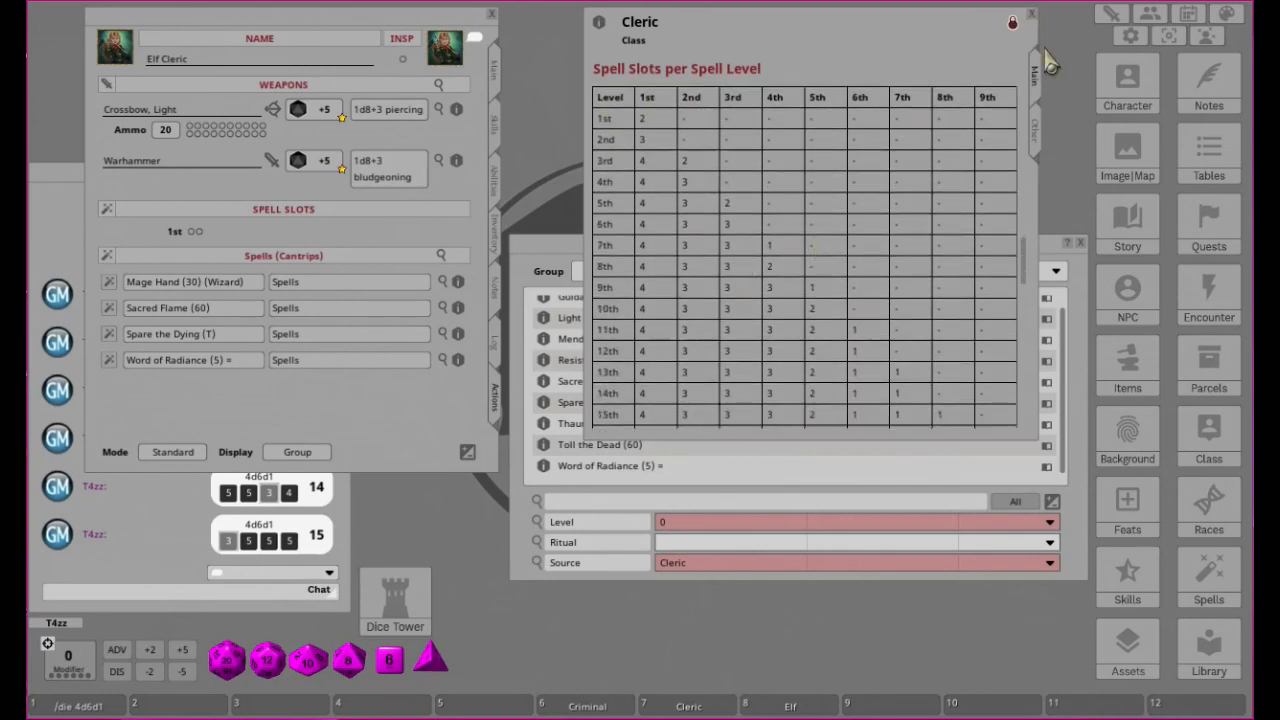
{"action": "left_click", "coordinate": [1031, 15]}
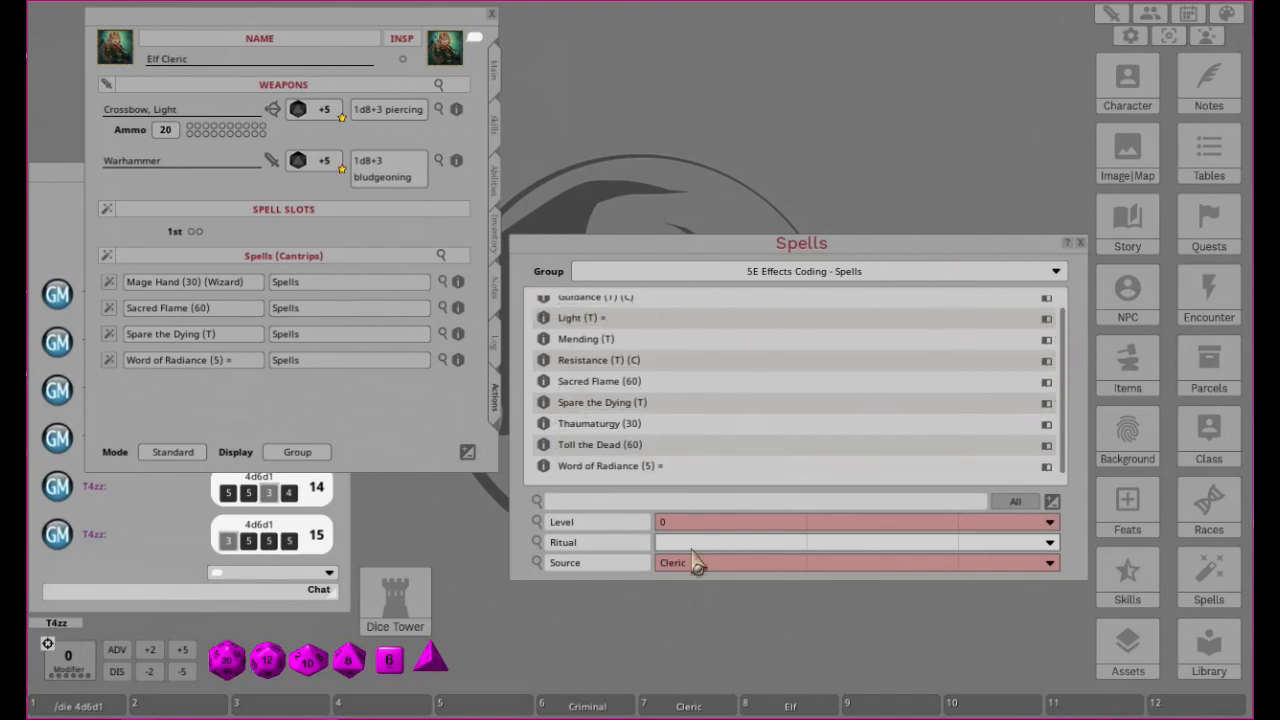
Filter the Cleric spell list to level 1 and enlarge the Spells window to show the whole list.
{"action": "left_click", "coordinate": [672, 523]}
{"action": "left_click", "coordinate": [672, 424]}
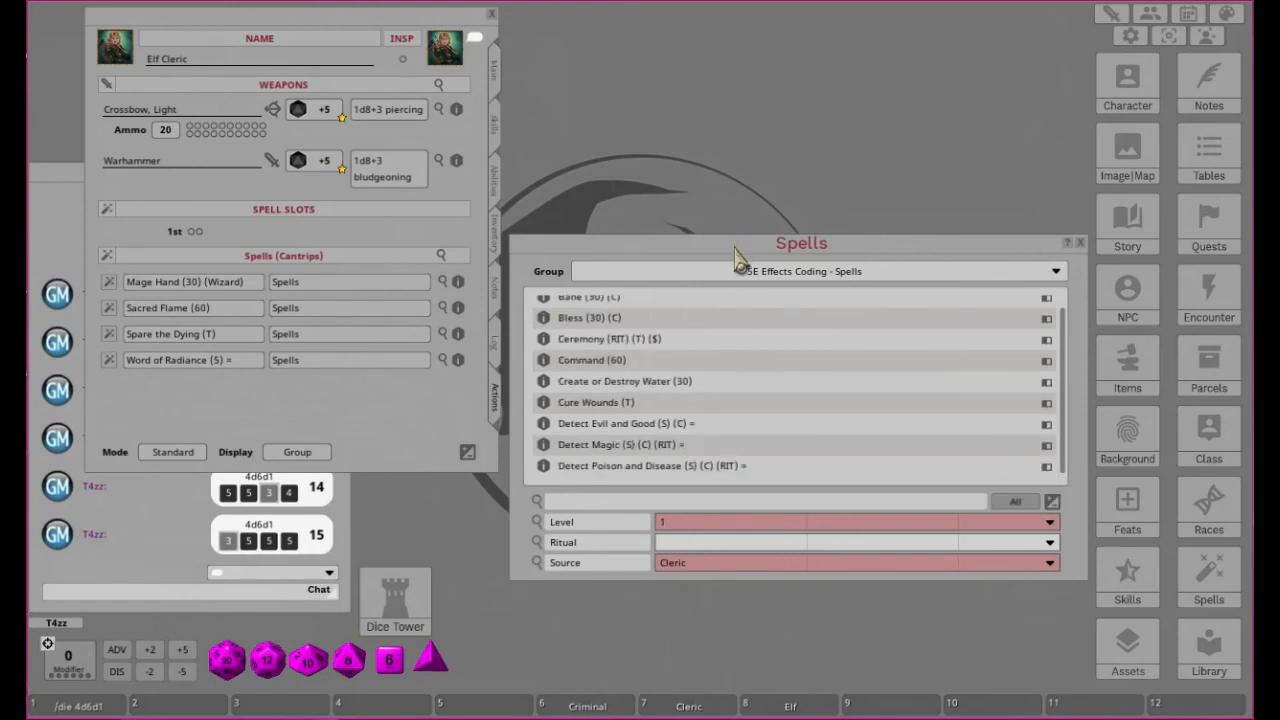
{"action": "left_click_drag", "start_coordinate": [737, 255], "coordinate": [746, 43]}
{"action": "left_click_drag", "start_coordinate": [692, 370], "coordinate": [680, 652]}
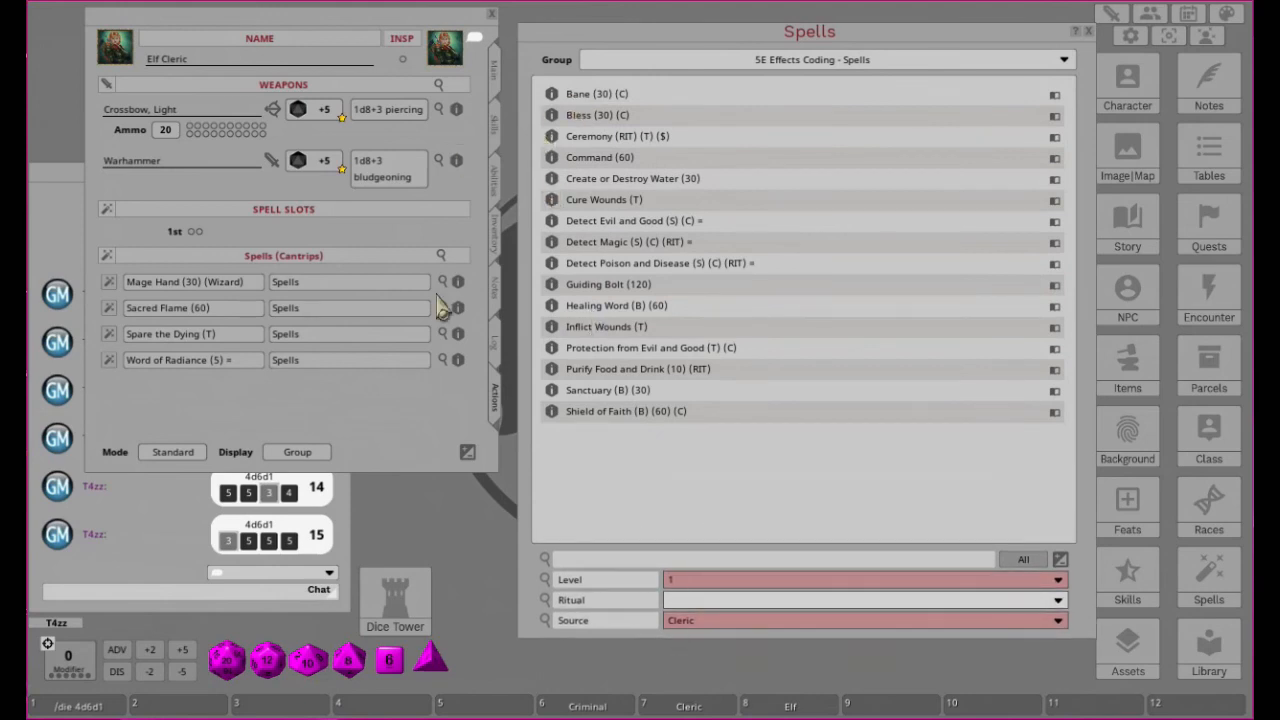
Add the level 1 Cleric spells from Bane through Detect Magic to the character and check the resulting spell entries.
{"action": "left_click_drag", "start_coordinate": [533, 137], "coordinate": [296, 411]}
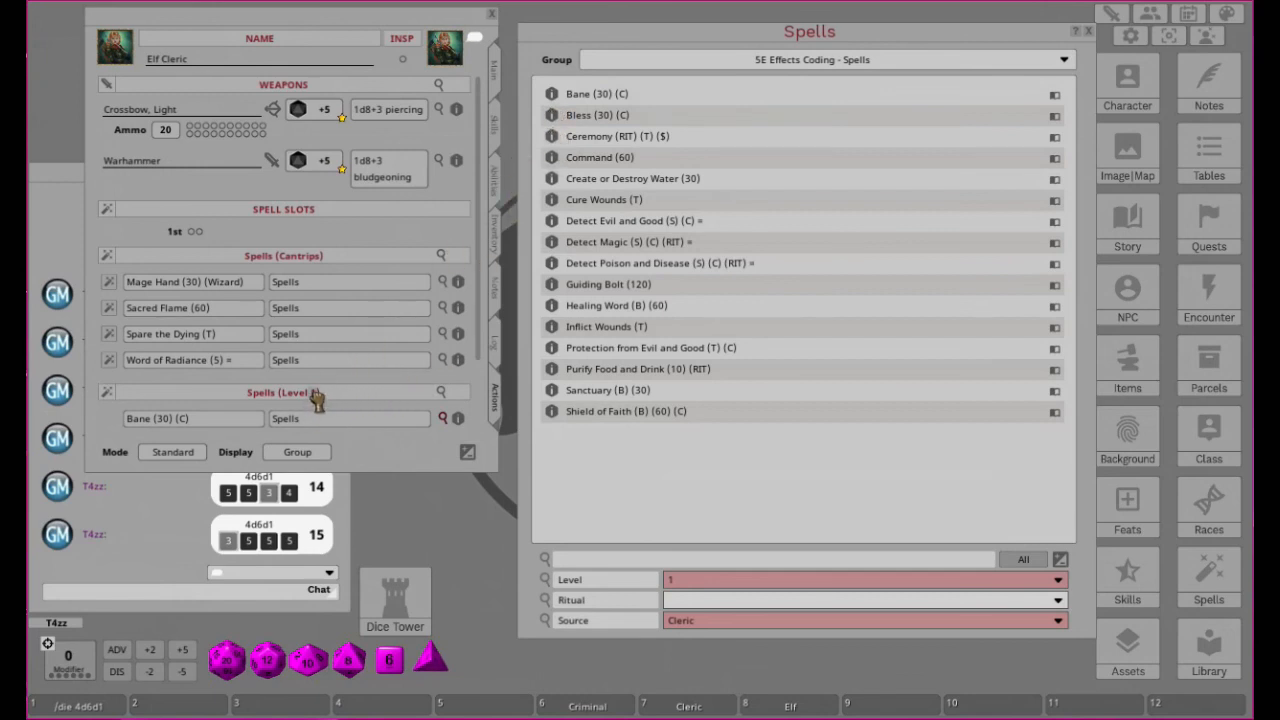
{"action": "left_click_drag", "start_coordinate": [551, 158], "coordinate": [334, 397]}
{"action": "mouse_move", "coordinate": [475, 291]}
{"action": "left_mouse_down"}
{"action": "mouse_move", "coordinate": [352, 423]}
{"action": "mouse_move", "coordinate": [466, 371]}
{"action": "mouse_move", "coordinate": [509, 249]}
{"action": "mouse_move", "coordinate": [490, 277]}
{"action": "left_mouse_up"}
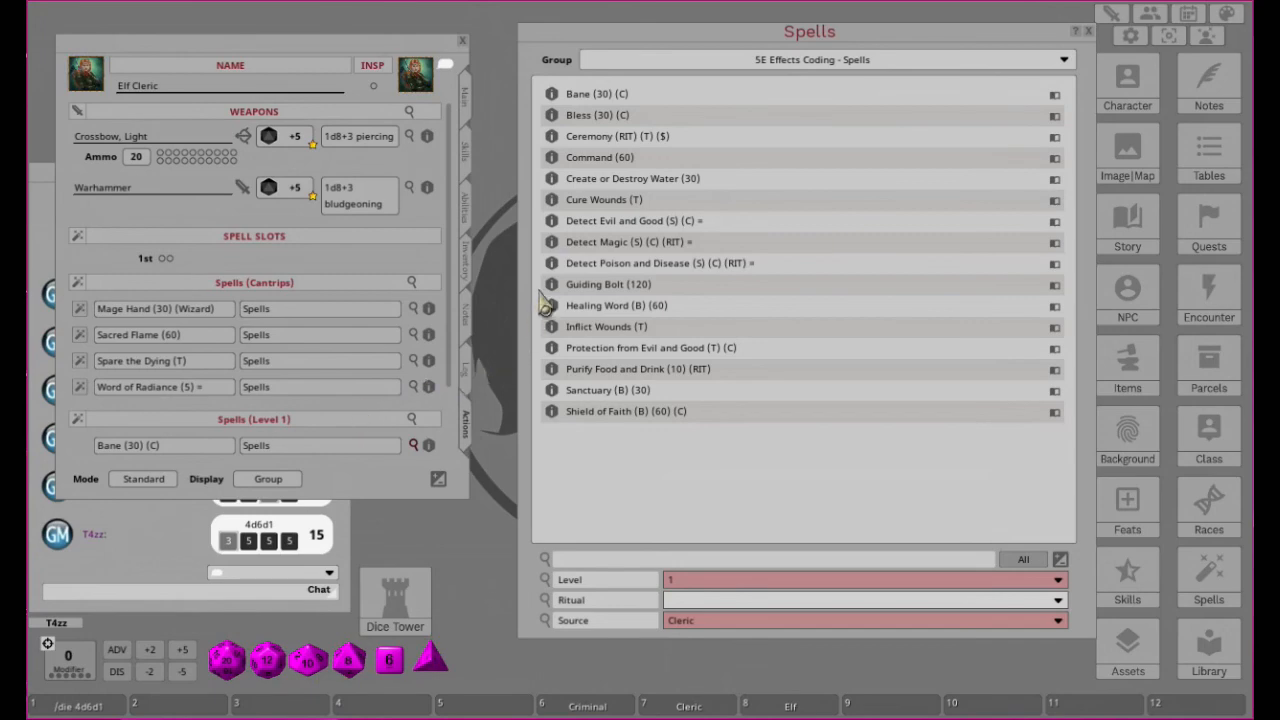
{"action": "scroll", "coordinate": [345, 435], "scroll_direction": "down", "scroll_amount": 3}
{"action": "scroll", "coordinate": [372, 420], "scroll_direction": "down", "scroll_amount": 10}
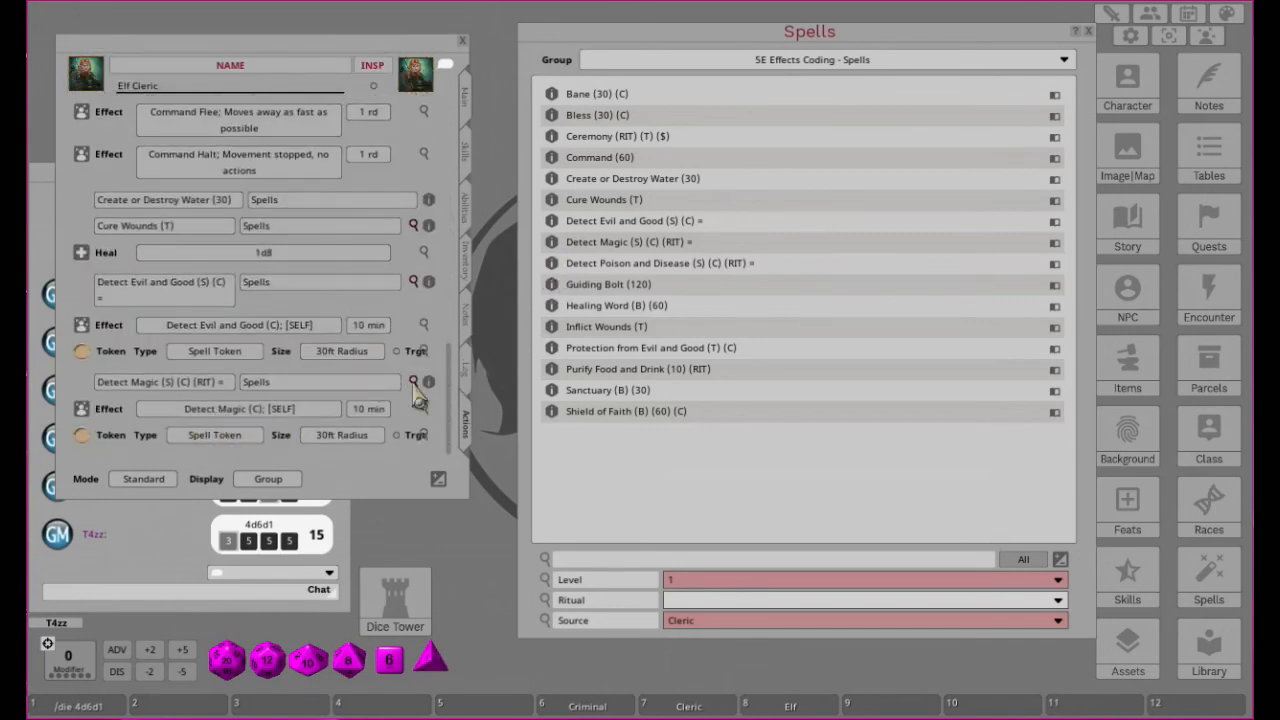
{"action": "scroll", "coordinate": [370, 335], "scroll_direction": "up", "scroll_amount": 13}
{"action": "scroll", "coordinate": [377, 340], "scroll_direction": "up", "scroll_amount": 5}
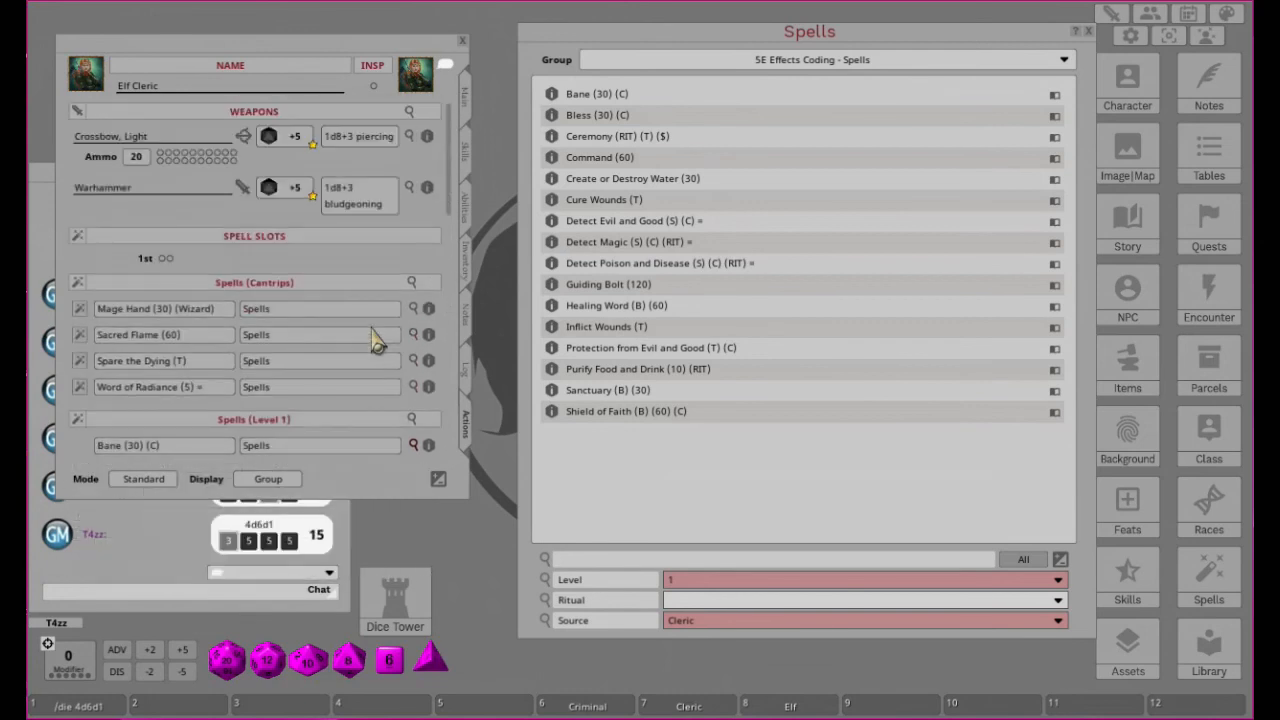
Add the remaining level 1 Cleric spells, from Detect Poison and Disease through Shield of Faith, to the character.
{"action": "left_click_drag", "start_coordinate": [553, 278], "coordinate": [338, 427]}
{"action": "mouse_move", "coordinate": [551, 307]}
{"action": "left_mouse_down"}
{"action": "mouse_move", "coordinate": [318, 431]}
{"action": "mouse_move", "coordinate": [546, 358]}
{"action": "mouse_move", "coordinate": [552, 332]}
{"action": "mouse_move", "coordinate": [288, 430]}
{"action": "mouse_move", "coordinate": [543, 377]}
{"action": "mouse_move", "coordinate": [552, 360]}
{"action": "mouse_move", "coordinate": [326, 430]}
{"action": "left_mouse_up"}
{"action": "left_click_drag", "start_coordinate": [552, 370], "coordinate": [332, 430]}
{"action": "left_click_drag", "start_coordinate": [552, 392], "coordinate": [359, 424]}
{"action": "left_click_drag", "start_coordinate": [551, 411], "coordinate": [437, 411]}
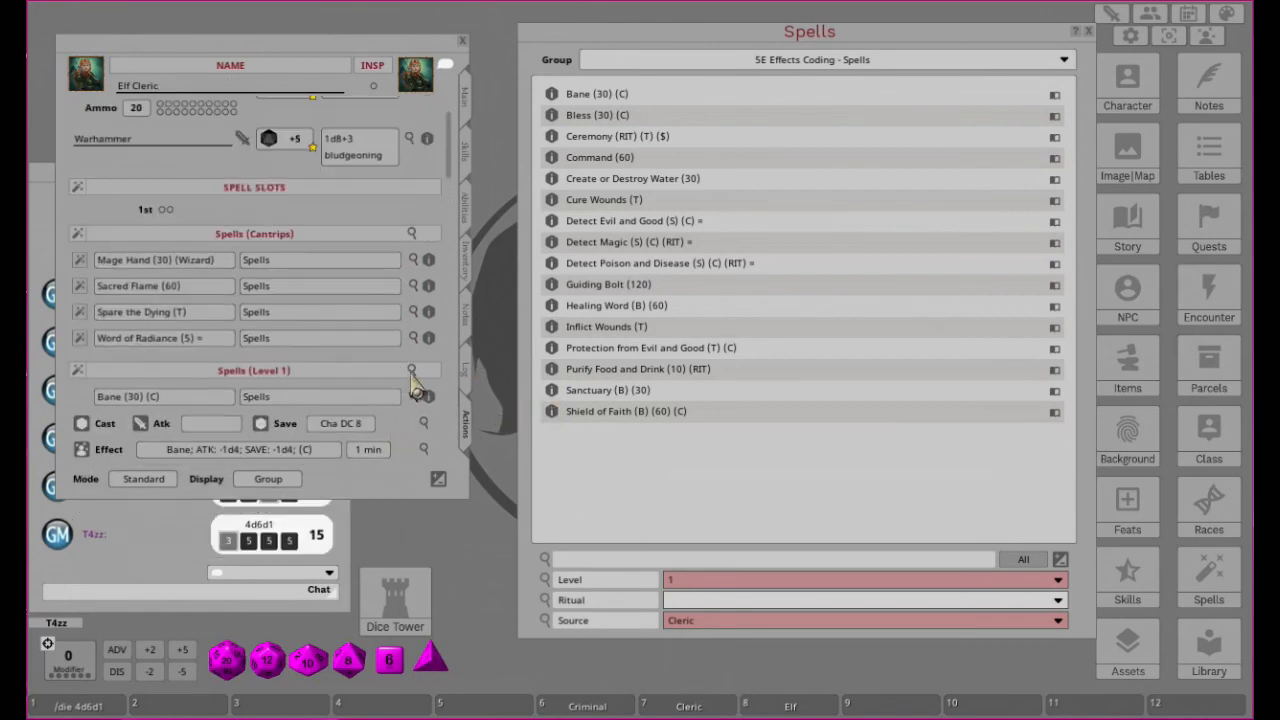
Collapse the action details of Shield of Faith, Sanctuary, Protection from Evil and Good, Inflict Wounds, Healing Word and Guiding Bolt.
{"action": "scroll", "coordinate": [418, 405], "scroll_direction": "down", "scroll_amount": 15}
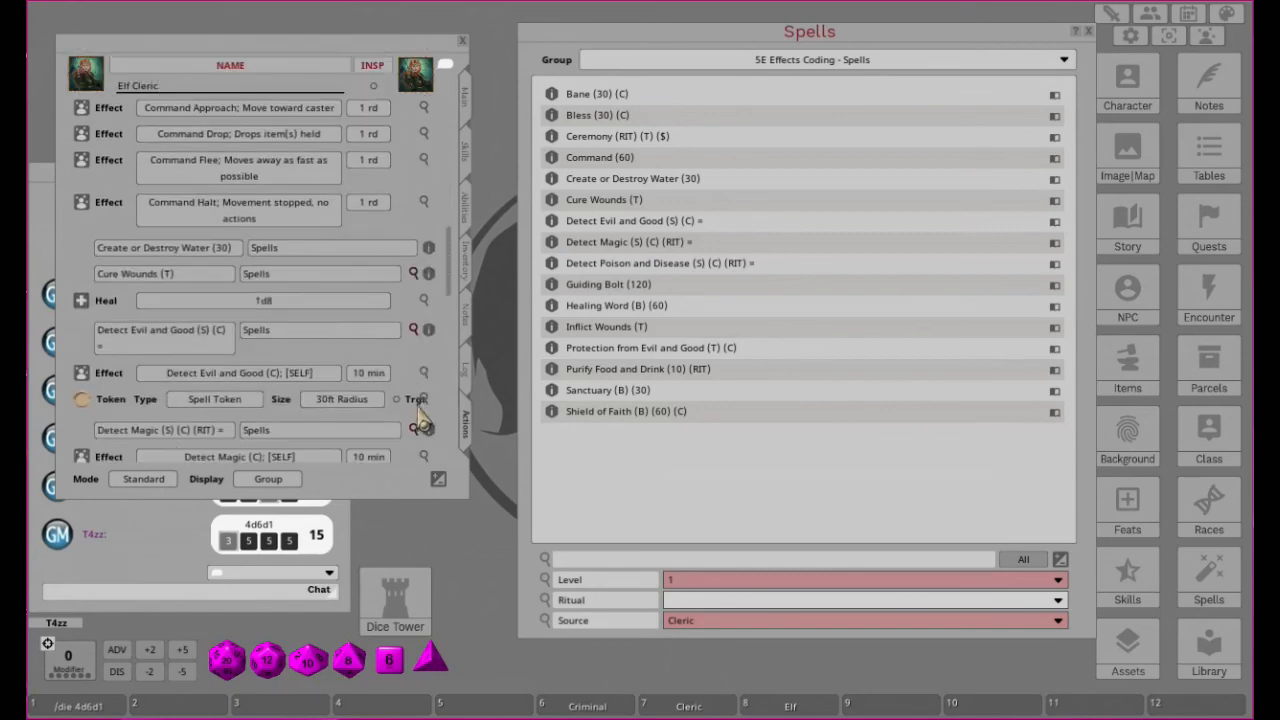
{"action": "scroll", "coordinate": [418, 410], "scroll_direction": "down", "scroll_amount": 15}
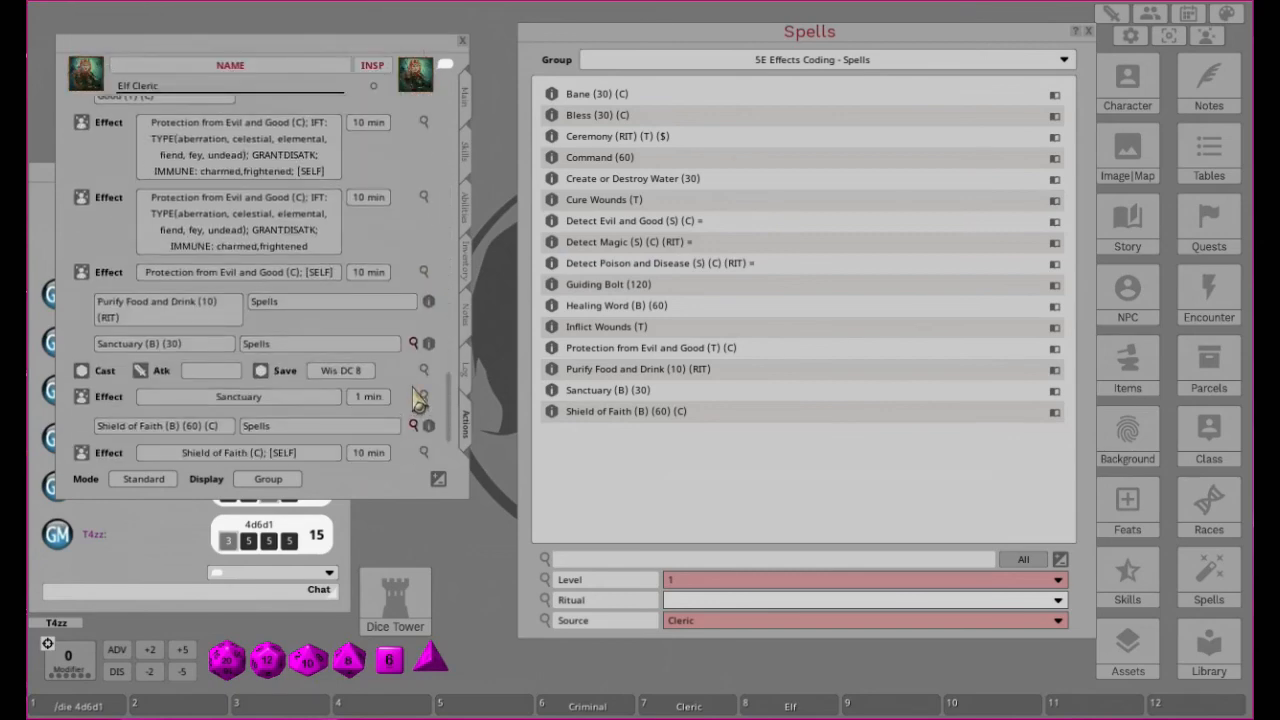
{"action": "left_click", "coordinate": [413, 357]}
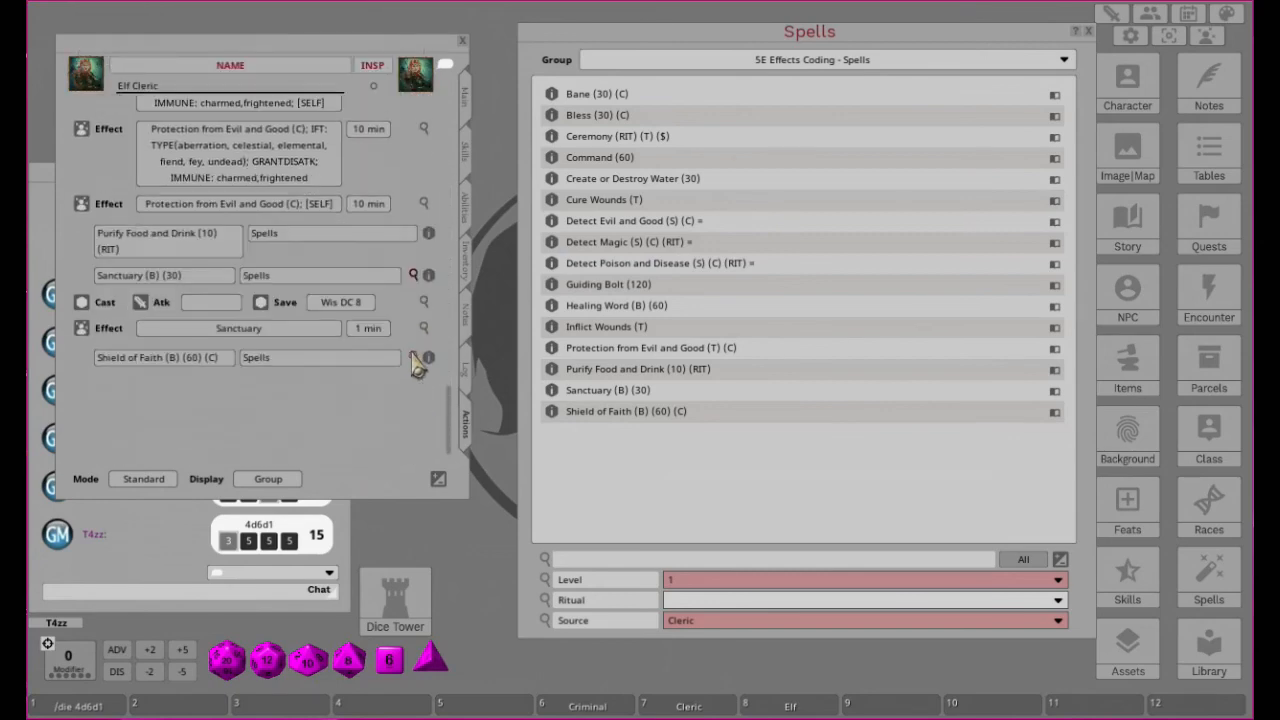
{"action": "left_click", "coordinate": [413, 275]}
{"action": "left_click", "coordinate": [415, 254]}
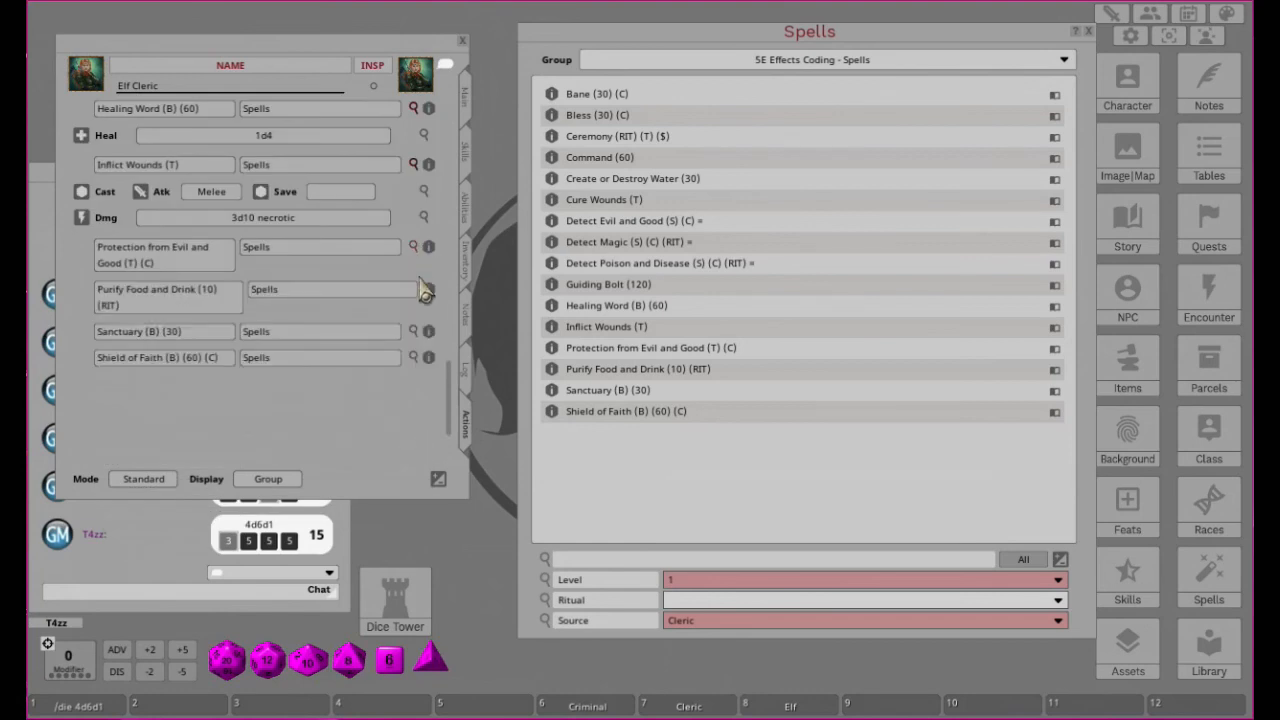
{"action": "left_click", "coordinate": [414, 248]}
{"action": "left_click", "coordinate": [413, 190]}
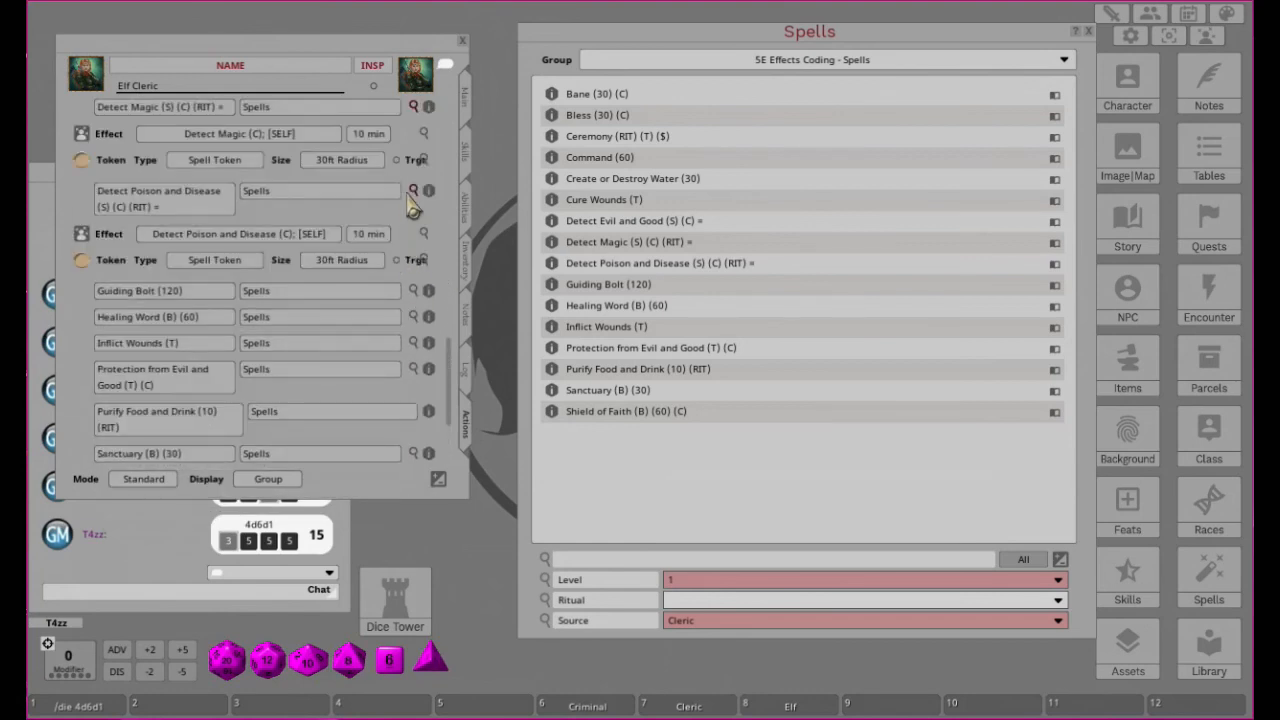
Collapse the action details of Detect Poison and Disease, Detect Magic, Detect Evil and Good, and Cure Wounds.
{"action": "left_click", "coordinate": [413, 192]}
{"action": "left_click", "coordinate": [413, 229]}
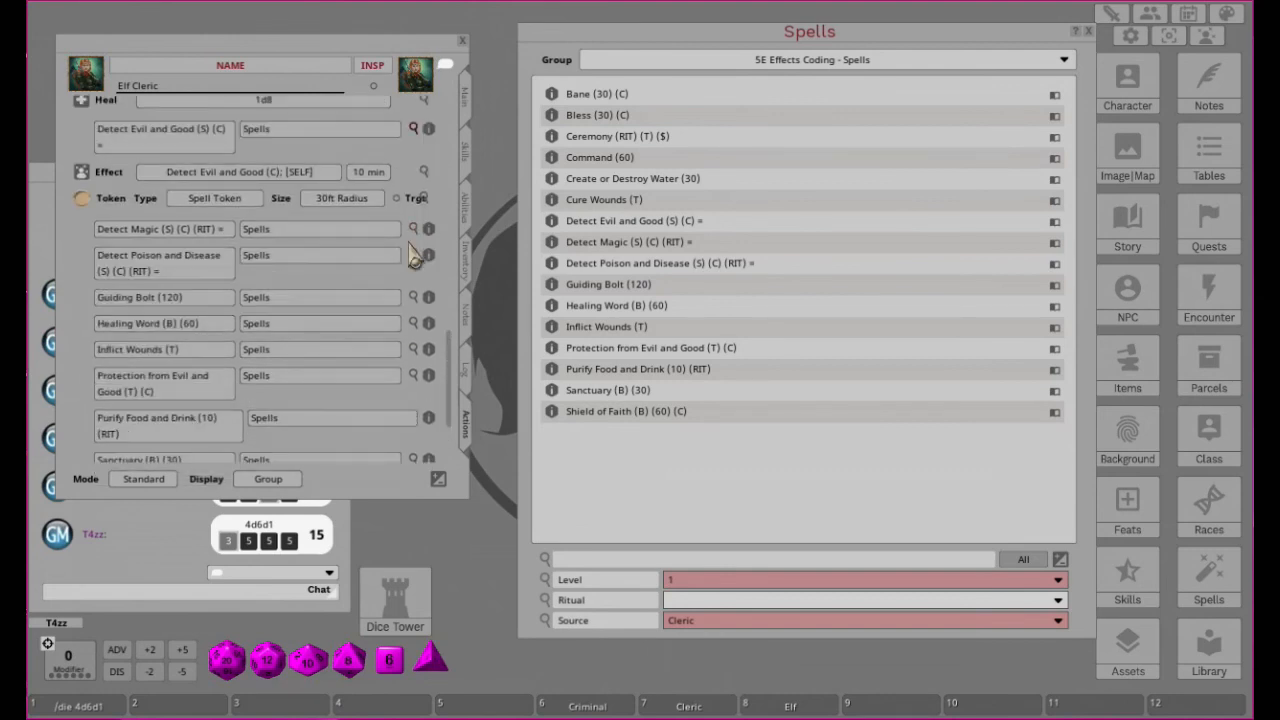
{"action": "left_click", "coordinate": [414, 246]}
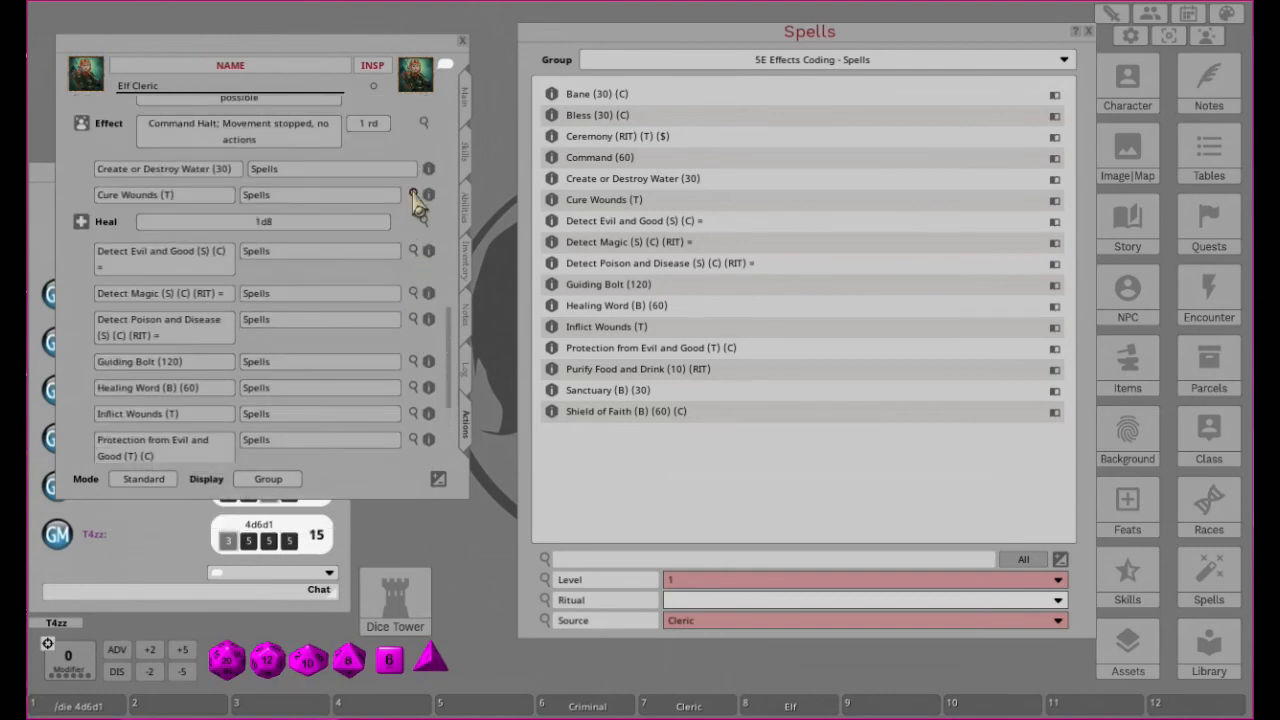
{"action": "left_click", "coordinate": [413, 194]}
{"action": "scroll", "coordinate": [386, 309], "scroll_direction": "up", "scroll_amount": 5}
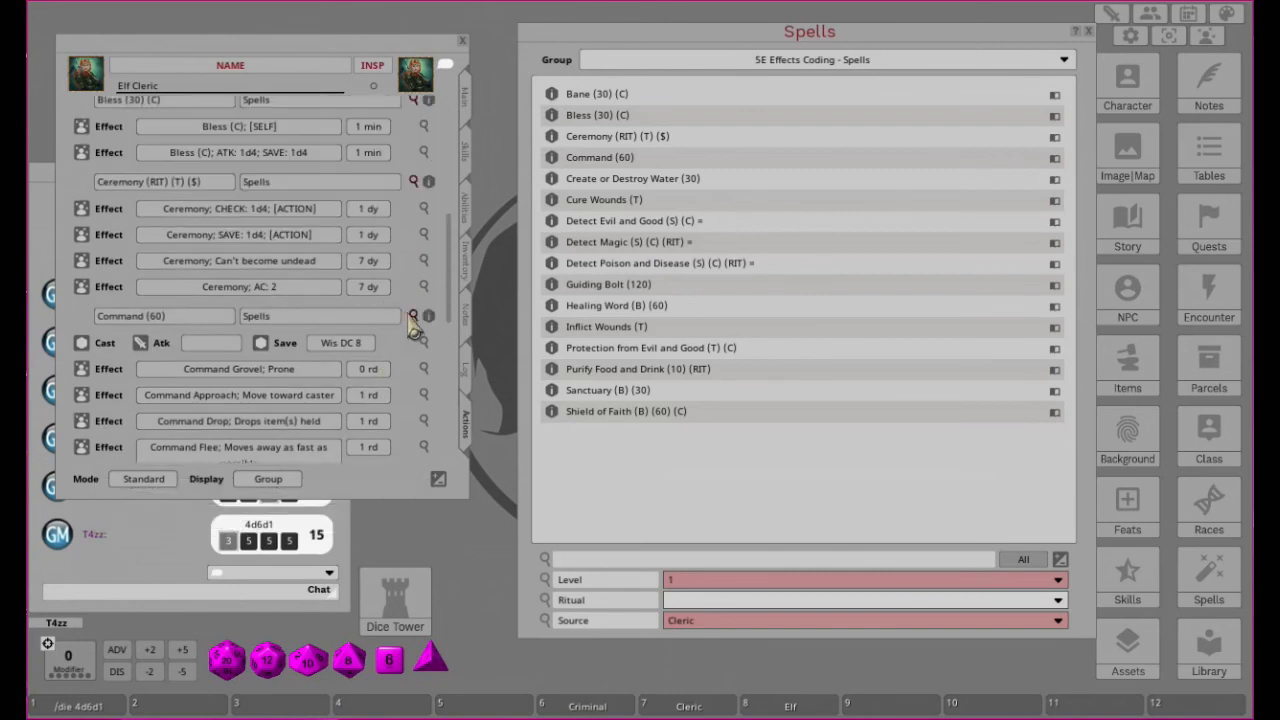
Collapse the action details of the Ceremony, Command, Bane and Bless spells.
{"action": "left_click", "coordinate": [426, 318]}
{"action": "left_click", "coordinate": [412, 183]}
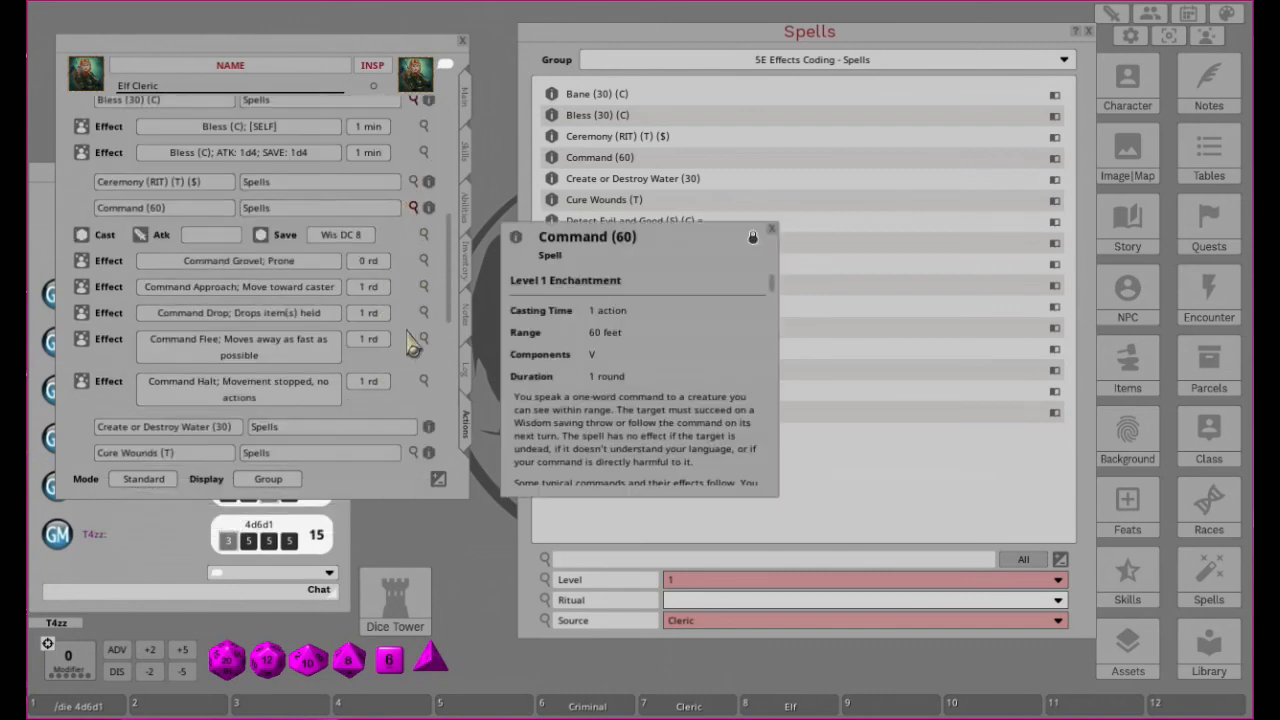
{"action": "left_click", "coordinate": [413, 208]}
{"action": "scroll", "coordinate": [424, 254], "scroll_direction": "up", "scroll_amount": 2}
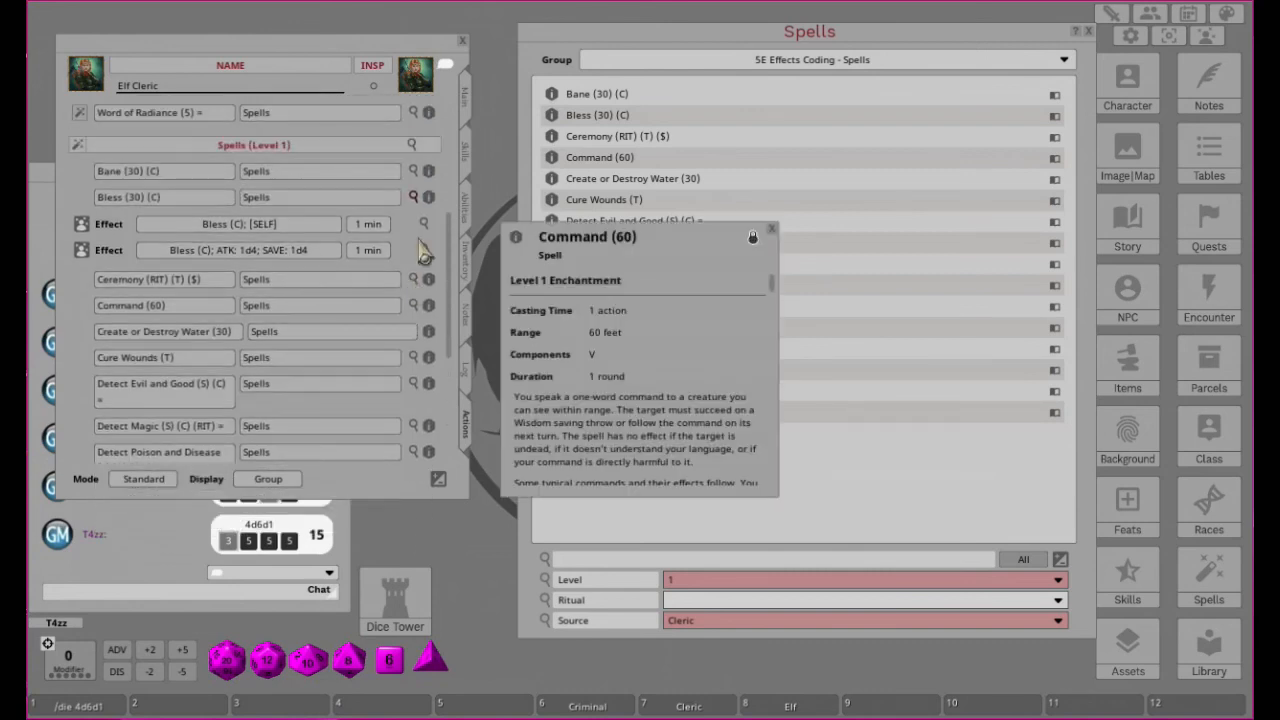
{"action": "left_click", "coordinate": [413, 197]}
{"action": "scroll", "coordinate": [410, 255], "scroll_direction": "up", "scroll_amount": 4}
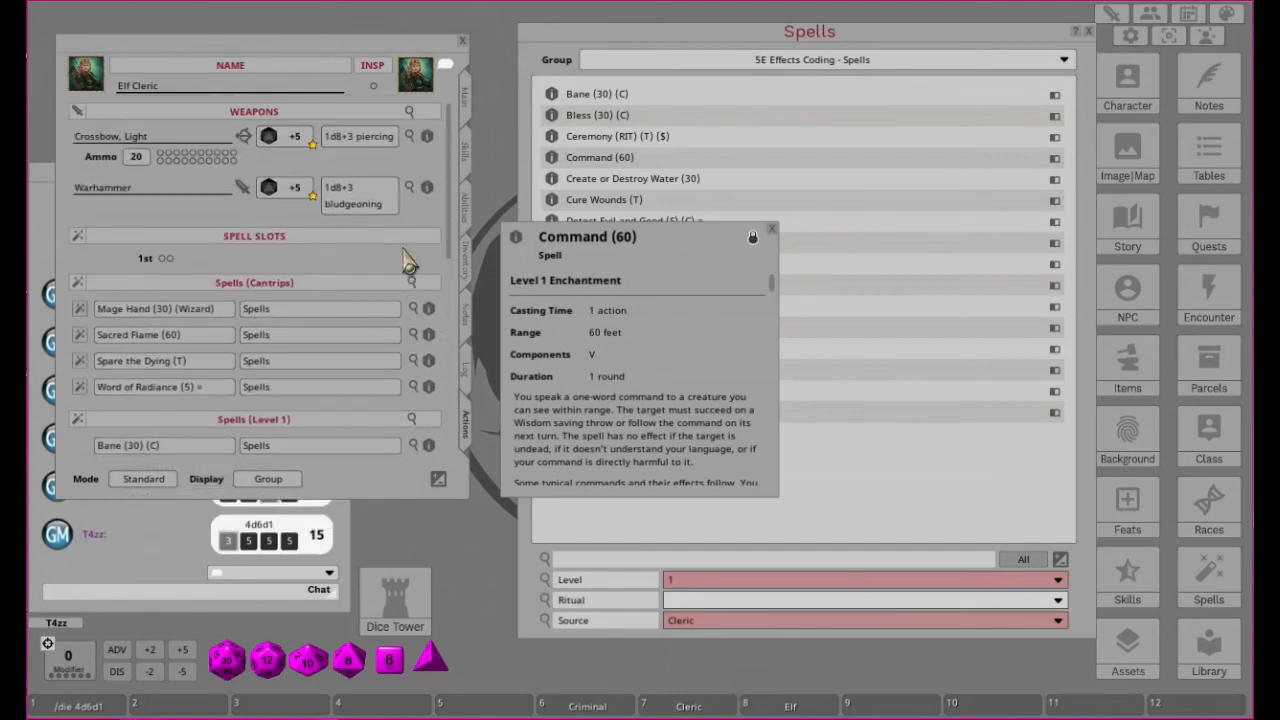
Switch the character's spell mode to Preparation and look through the level 1 spells.
{"action": "scroll", "coordinate": [425, 266], "scroll_direction": "down", "scroll_amount": 1}
{"action": "scroll", "coordinate": [432, 316], "scroll_direction": "down", "scroll_amount": 3}
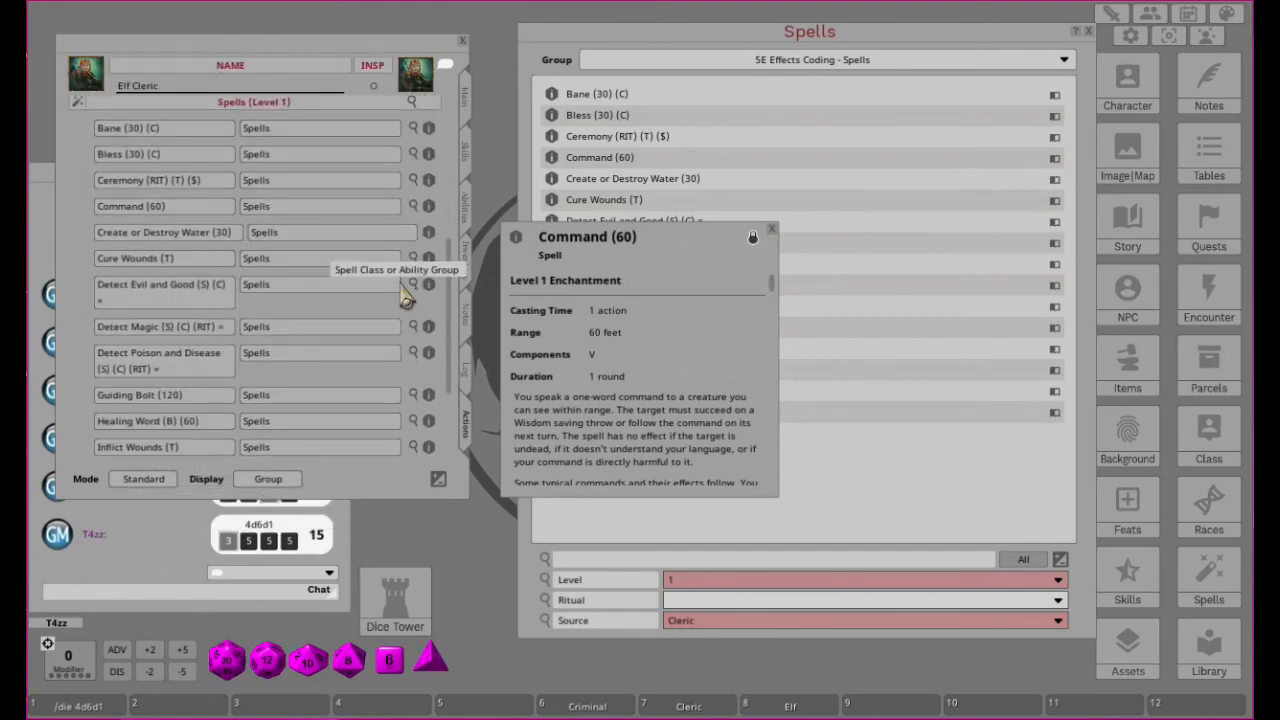
{"action": "left_click", "coordinate": [146, 486]}
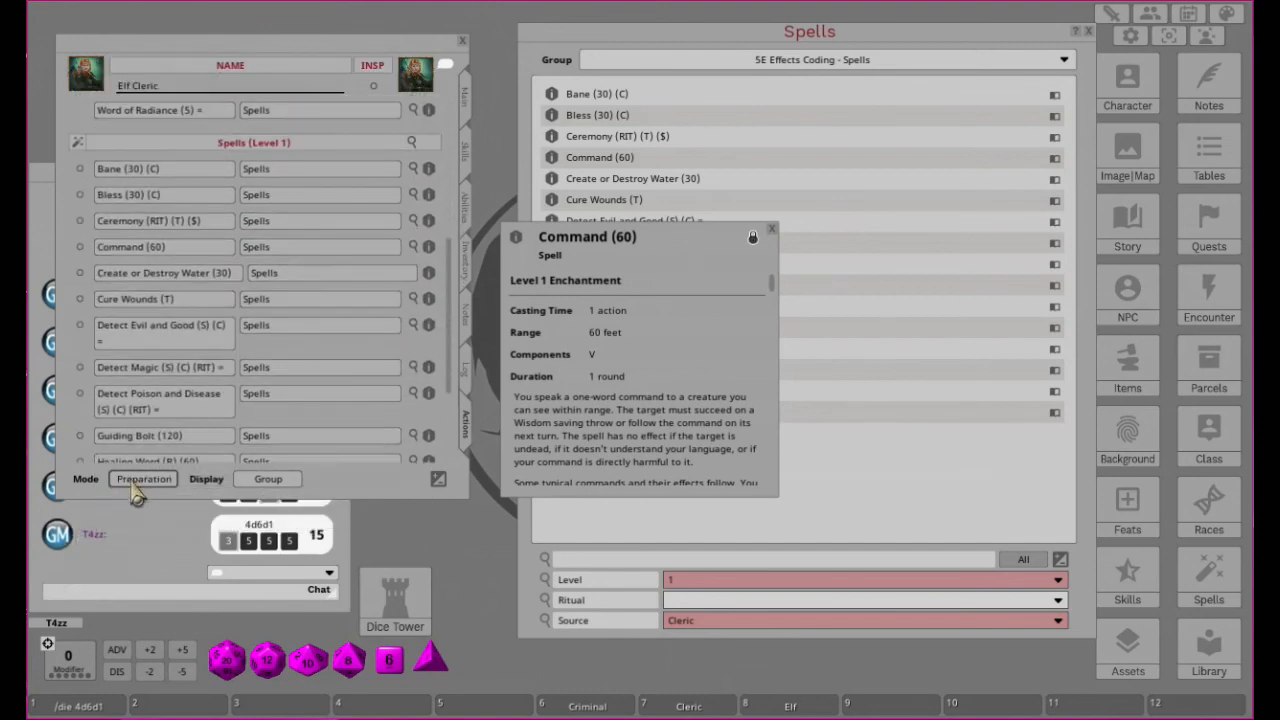
{"action": "scroll", "coordinate": [90, 205], "scroll_direction": "down", "scroll_amount": 1}
{"action": "scroll", "coordinate": [91, 210], "scroll_direction": "down", "scroll_amount": 2}
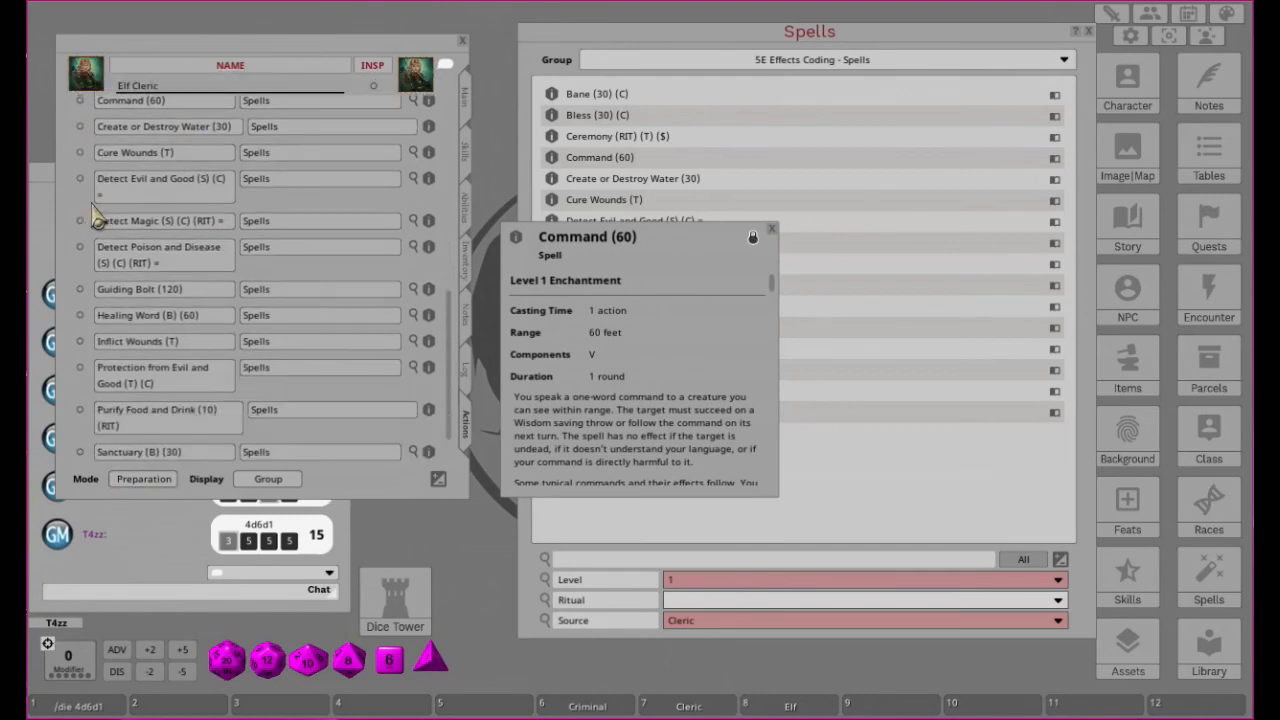
{"action": "scroll", "coordinate": [95, 222], "scroll_direction": "up", "scroll_amount": 4}
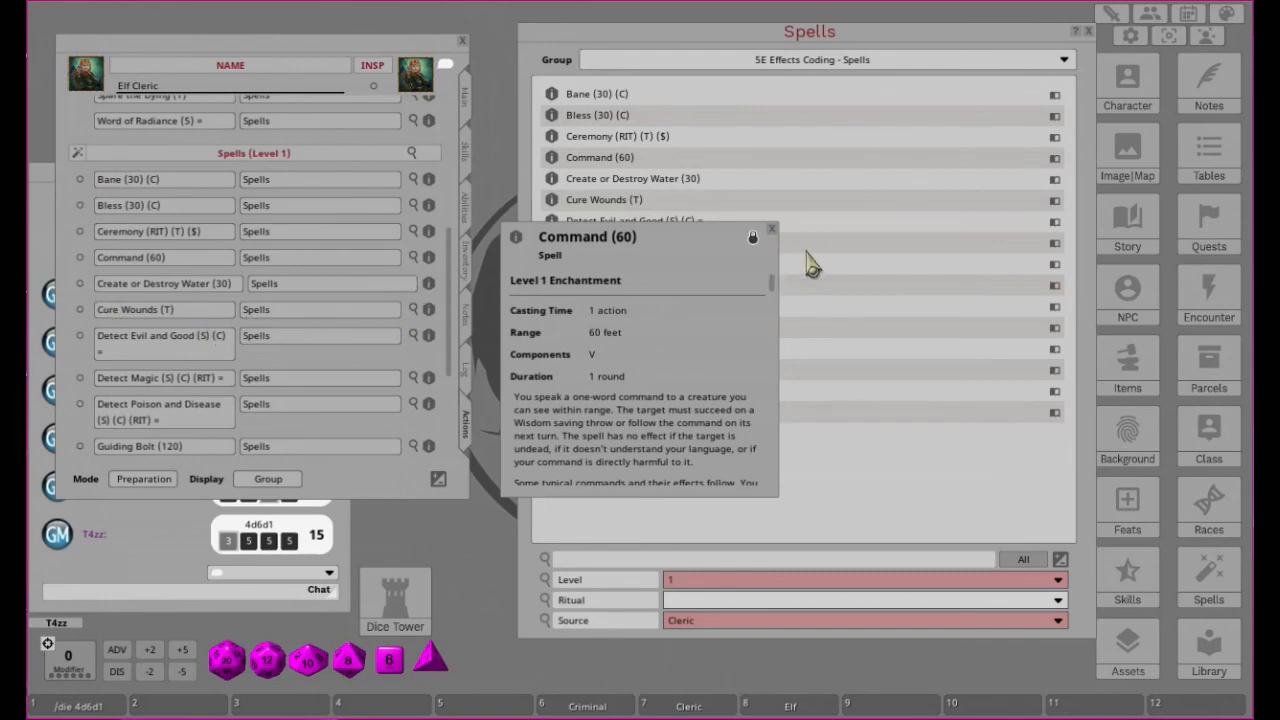
Close the Command description, then read the descriptions of Create or Destroy Water, Cure Wounds and Healing Word.
{"action": "left_click", "coordinate": [771, 229]}
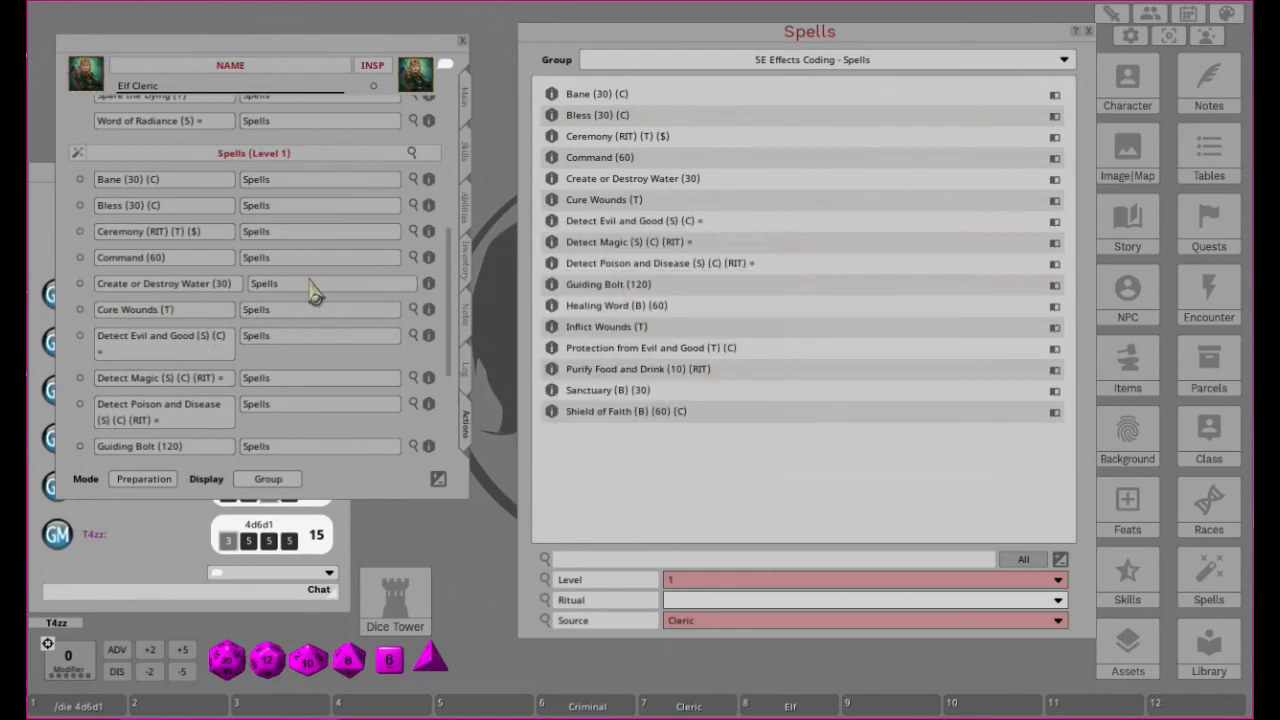
{"action": "left_click", "coordinate": [429, 287]}
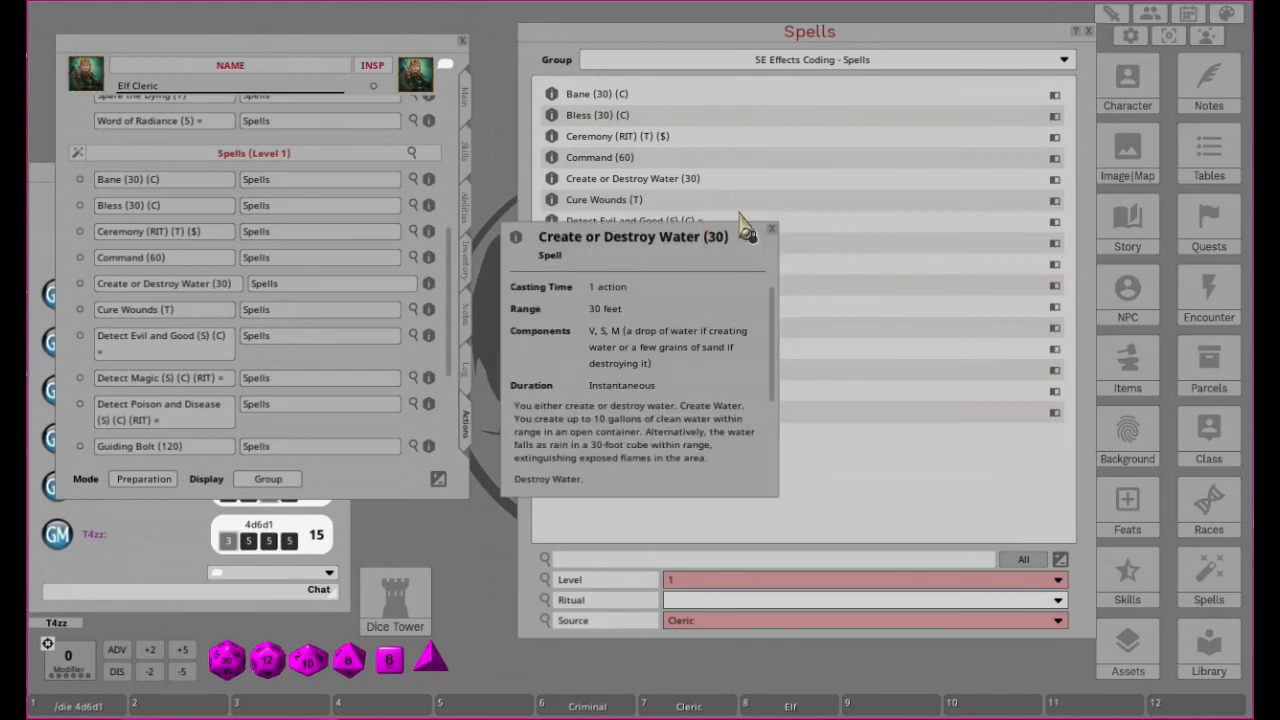
{"action": "left_click", "coordinate": [771, 230]}
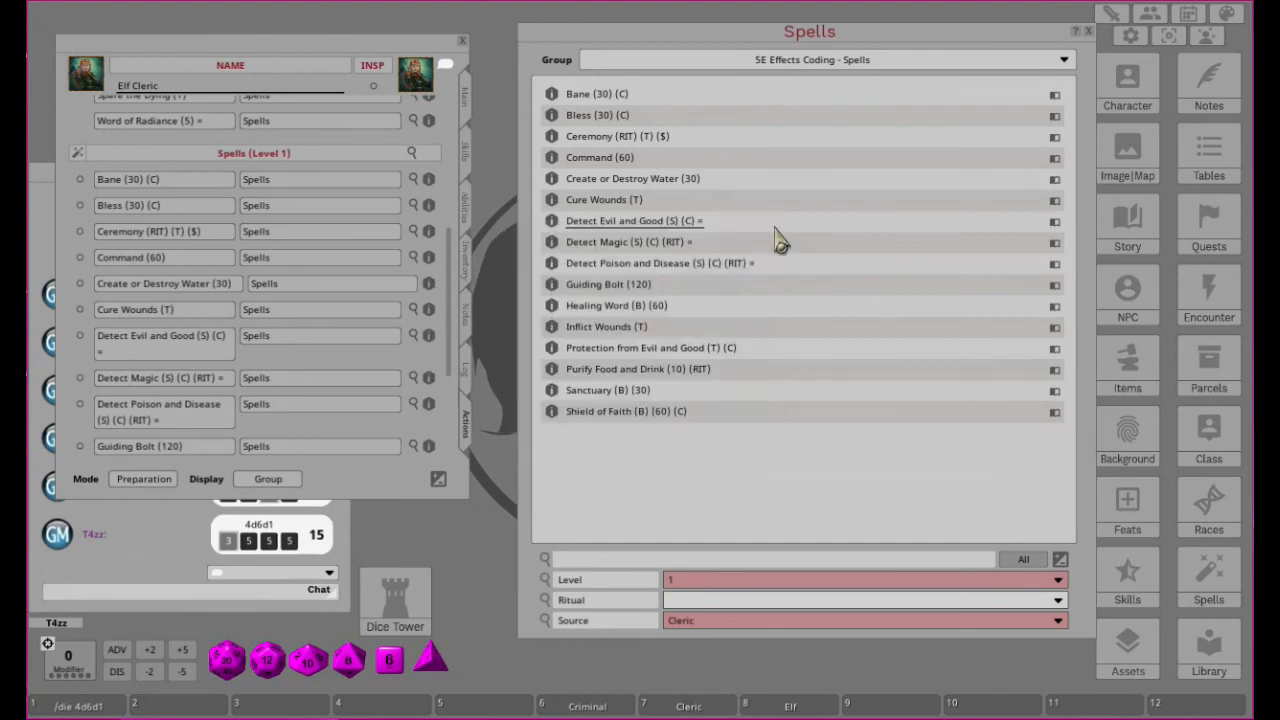
{"action": "left_click", "coordinate": [429, 310]}
{"action": "scroll", "coordinate": [686, 388], "scroll_direction": "down", "scroll_amount": 3}
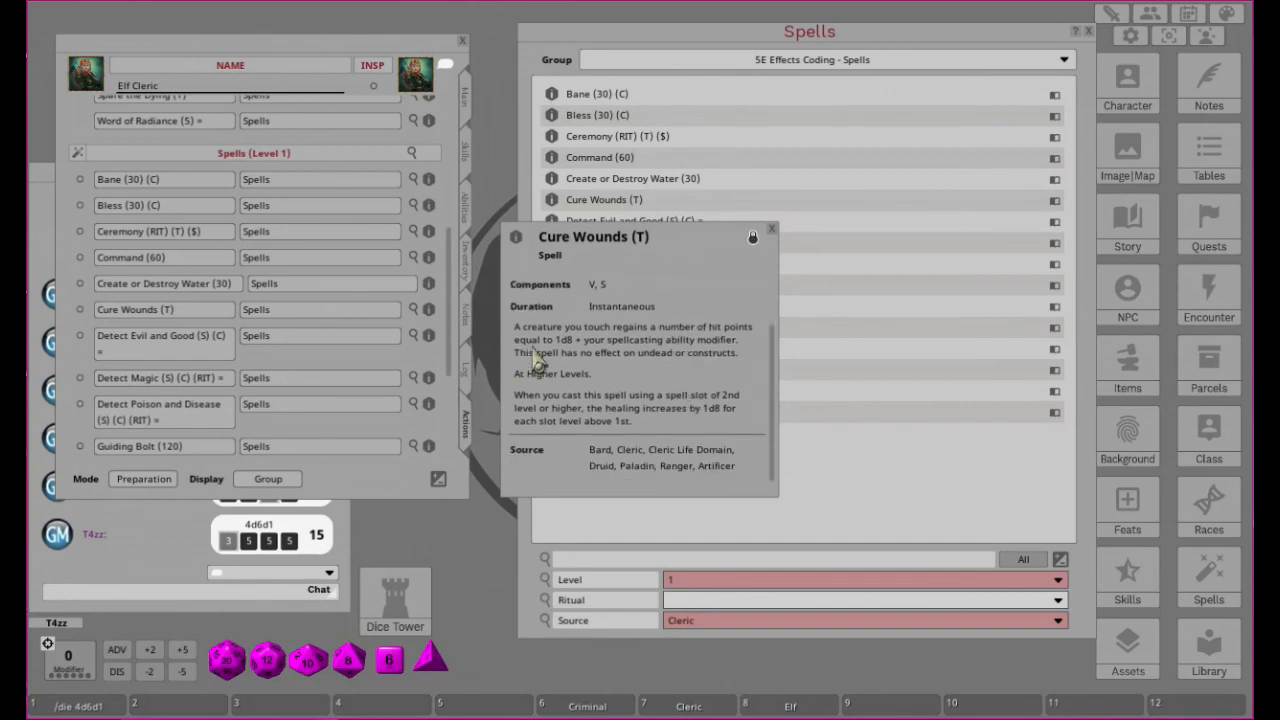
{"action": "left_click", "coordinate": [773, 240]}
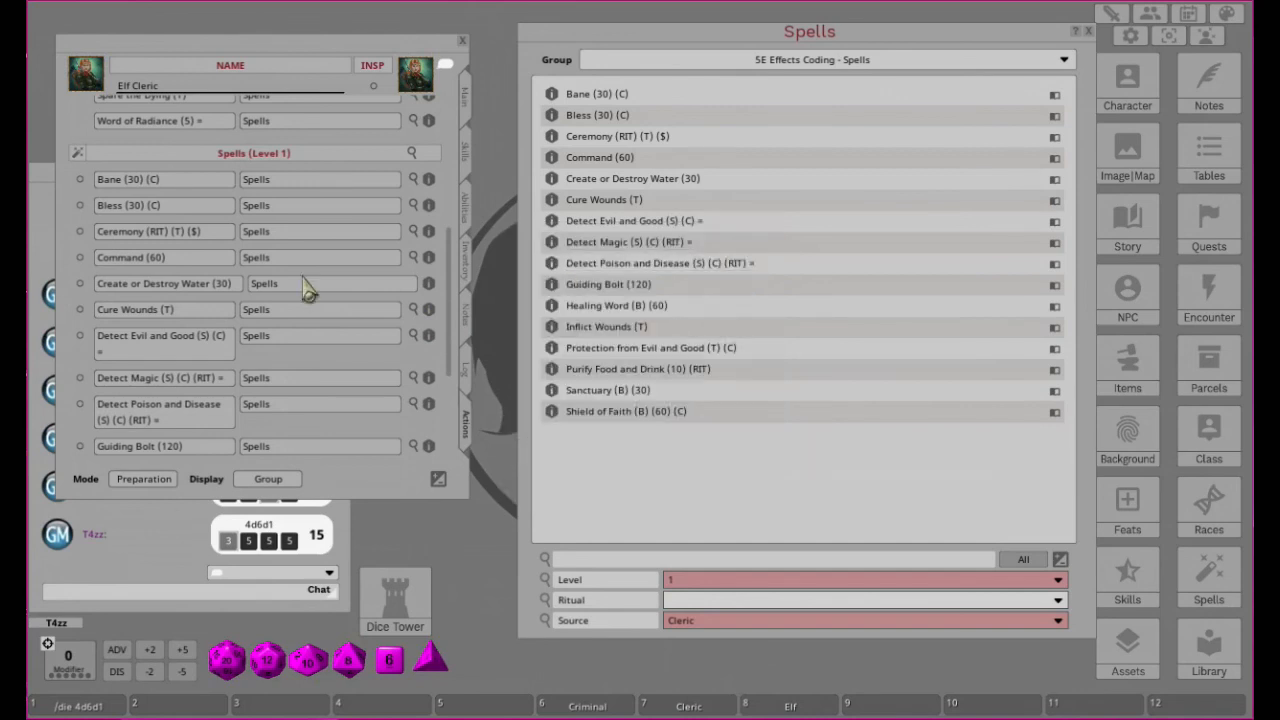
{"action": "scroll", "coordinate": [323, 314], "scroll_direction": "down", "scroll_amount": 5}
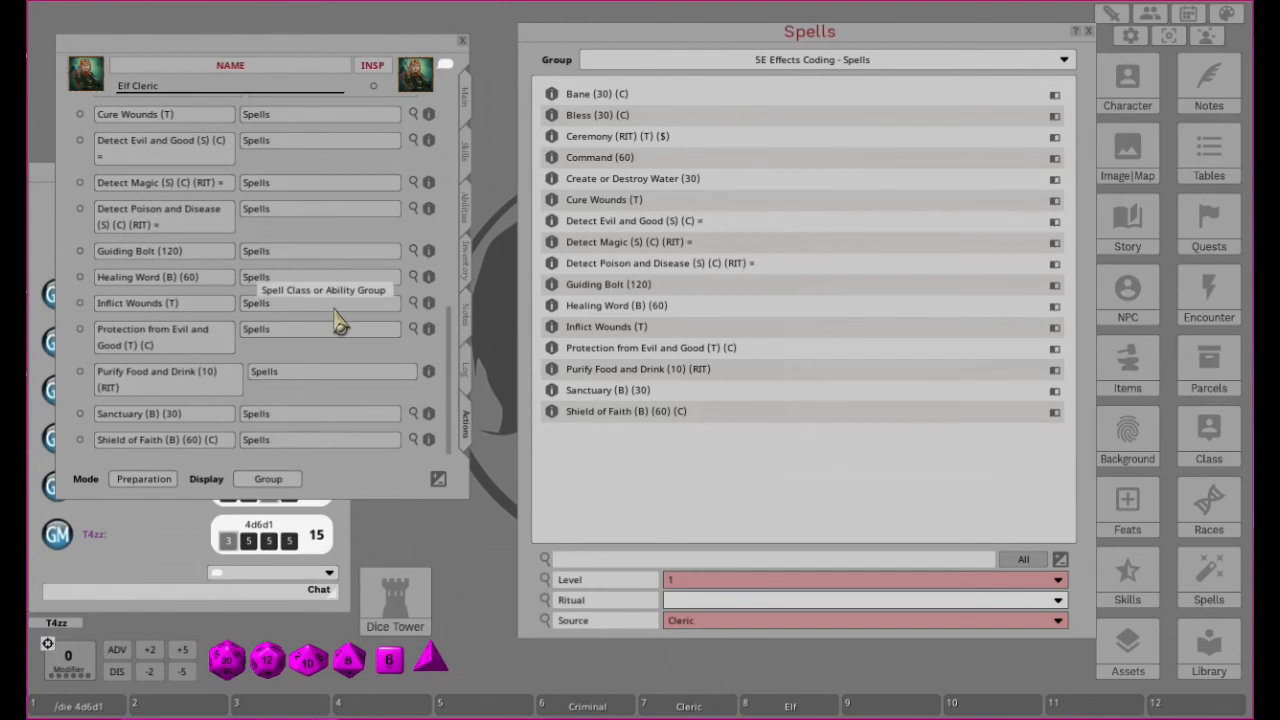
{"action": "left_click", "coordinate": [428, 279]}
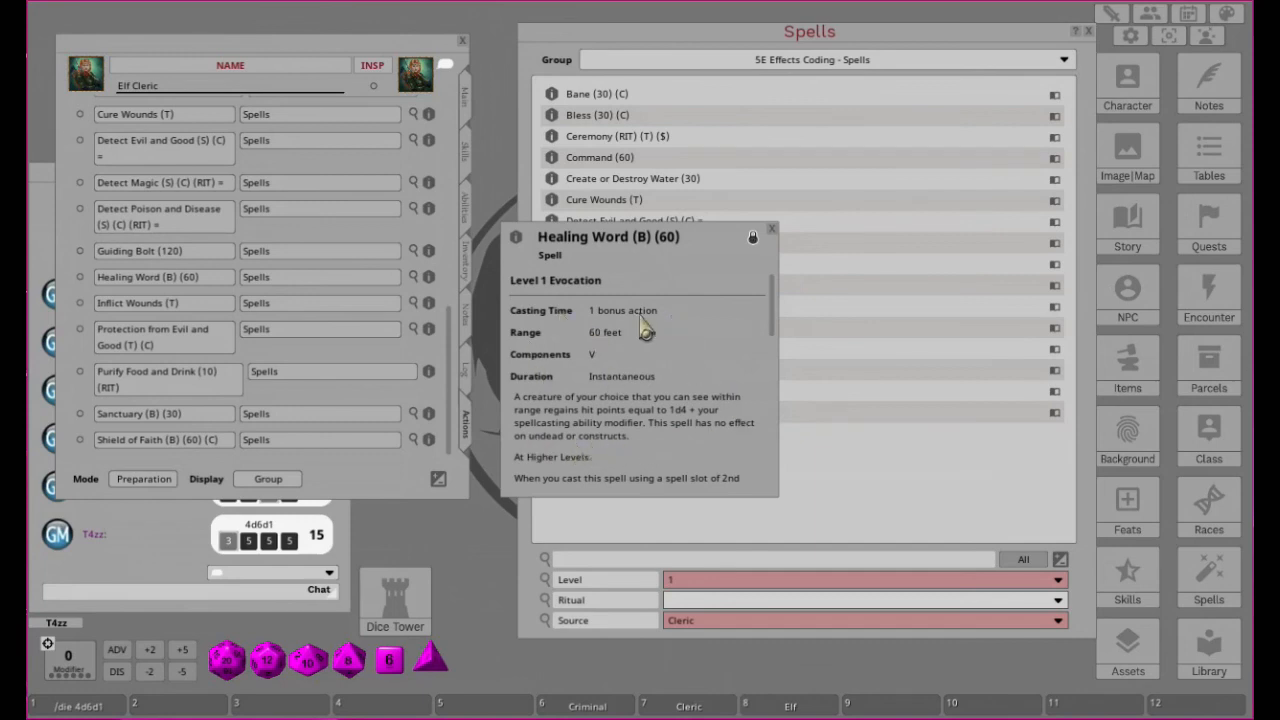
{"action": "left_click", "coordinate": [771, 230]}
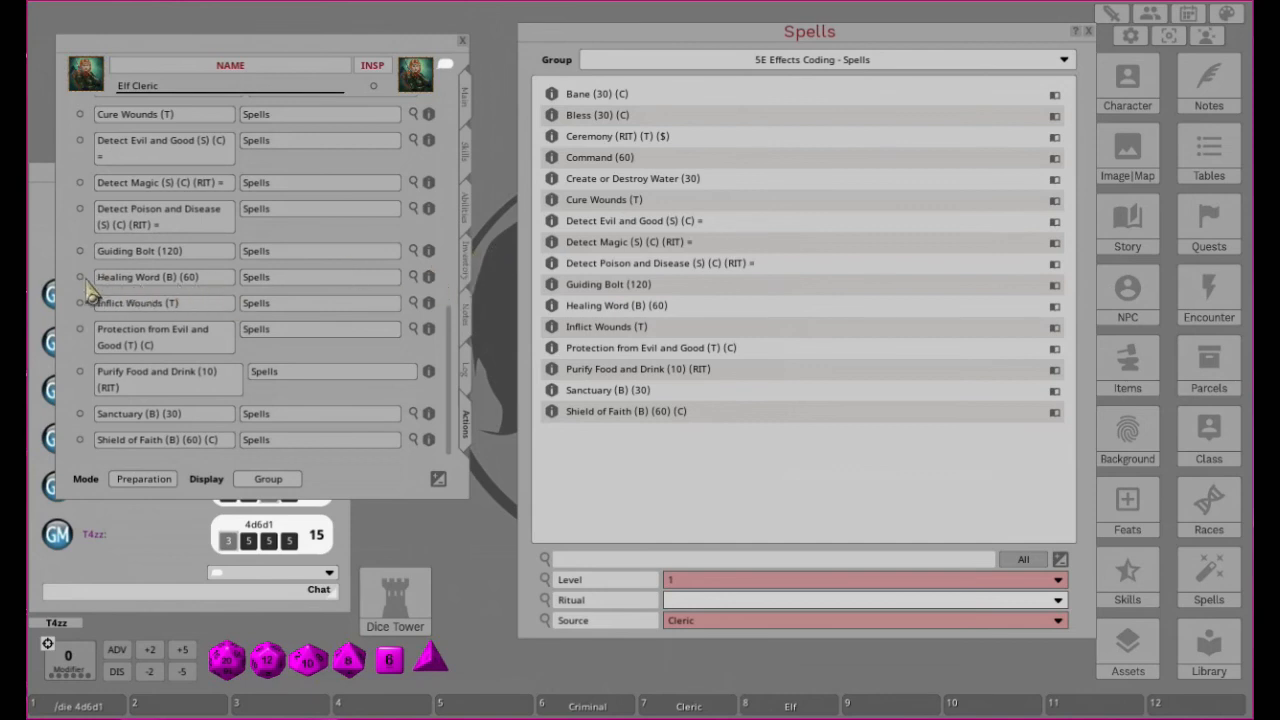
Mark Guiding Bolt, Healing Word, Inflict Wounds and Command as prepared level 1 spells.
{"action": "scroll", "coordinate": [170, 290], "scroll_direction": "up", "scroll_amount": 3}
{"action": "scroll", "coordinate": [170, 290], "scroll_direction": "up", "scroll_amount": 2}
{"action": "scroll", "coordinate": [175, 300], "scroll_direction": "down", "scroll_amount": 5}
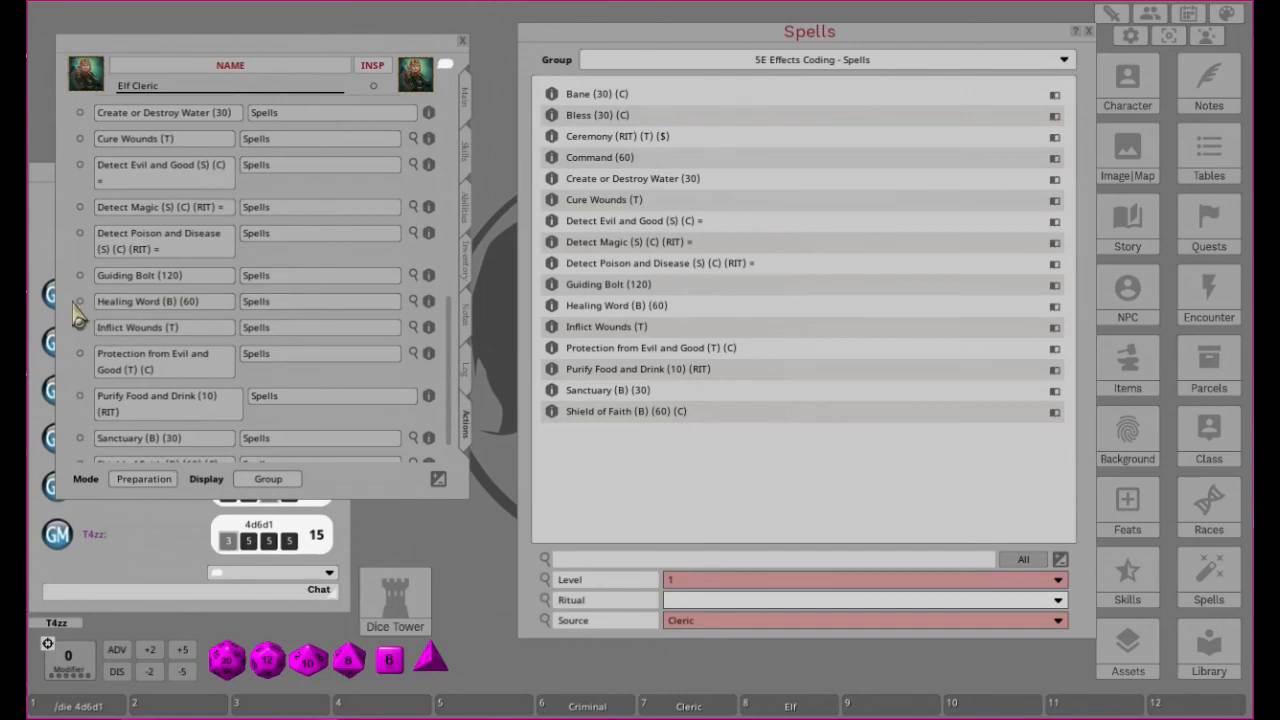
{"action": "left_click", "coordinate": [80, 275]}
{"action": "scroll", "coordinate": [250, 320], "scroll_direction": "down", "scroll_amount": 1}
{"action": "left_click", "coordinate": [80, 277]}
{"action": "left_click", "coordinate": [80, 303]}
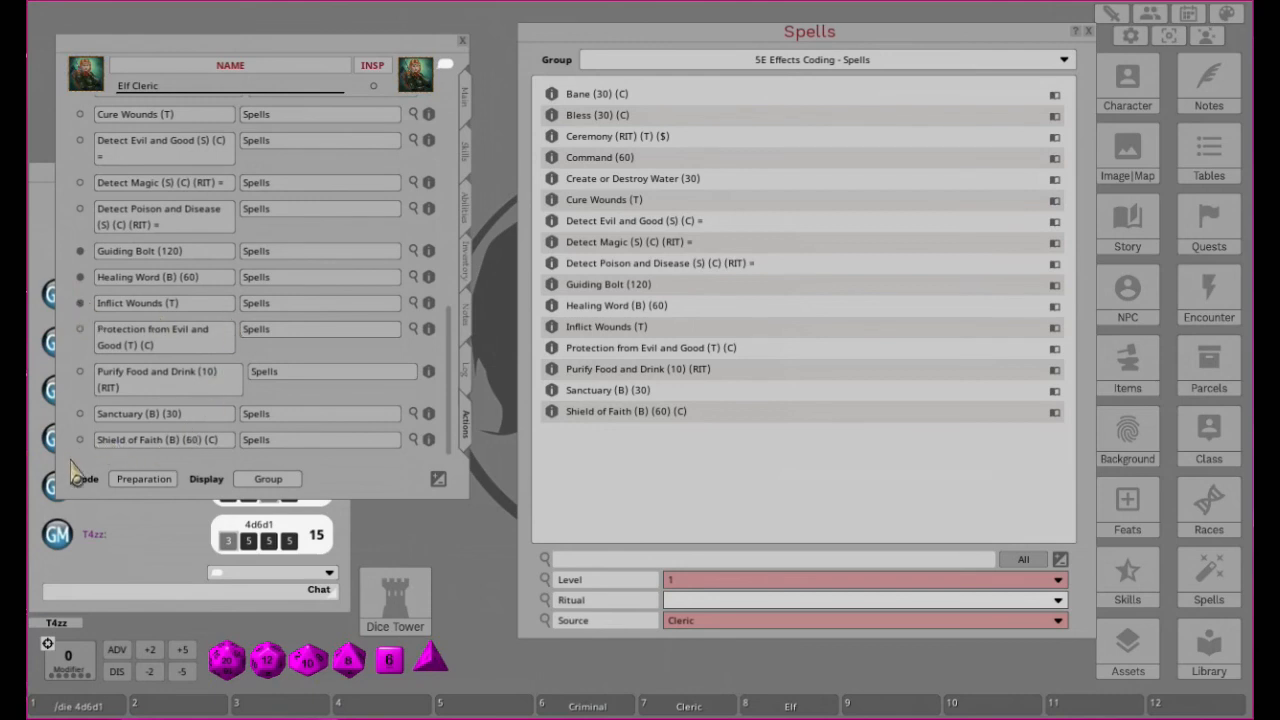
{"action": "scroll", "coordinate": [225, 368], "scroll_direction": "up", "scroll_amount": 5}
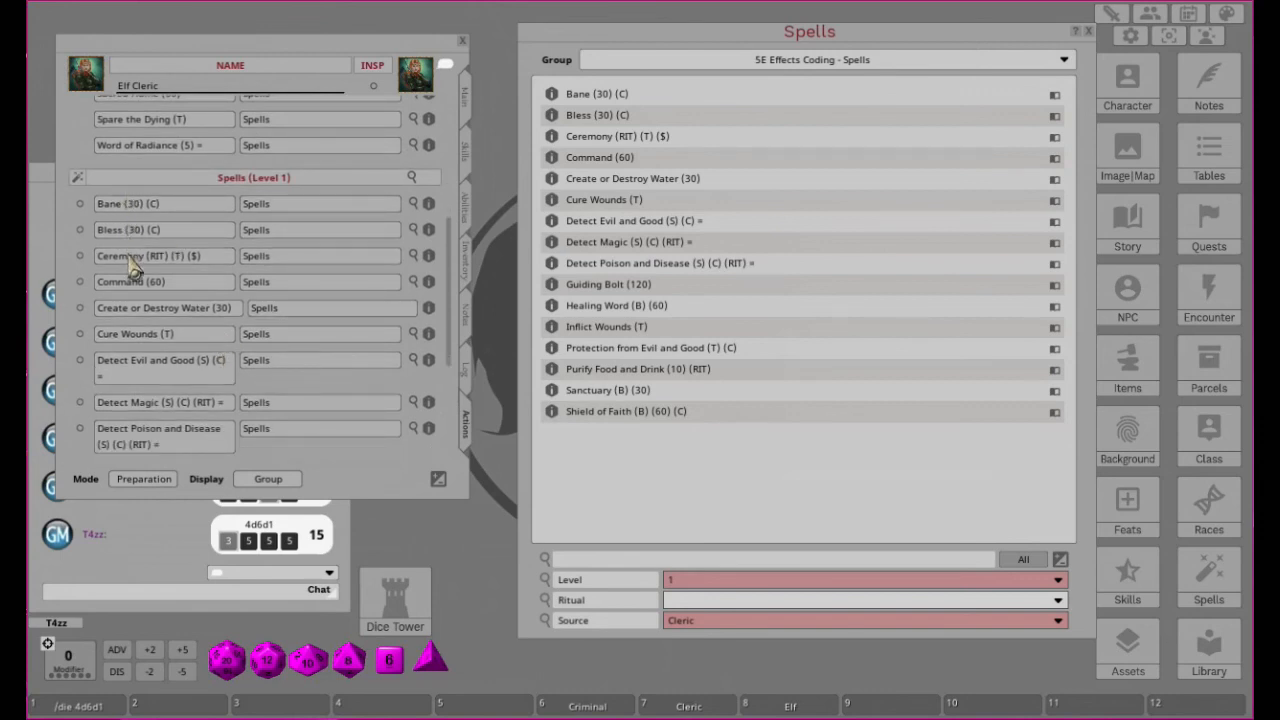
{"action": "left_click", "coordinate": [80, 282]}
Set the spell mode to Combat and the display to Actions, and review the cantrips and prepared spells.
{"action": "scroll", "coordinate": [360, 440], "scroll_direction": "down", "scroll_amount": 3}
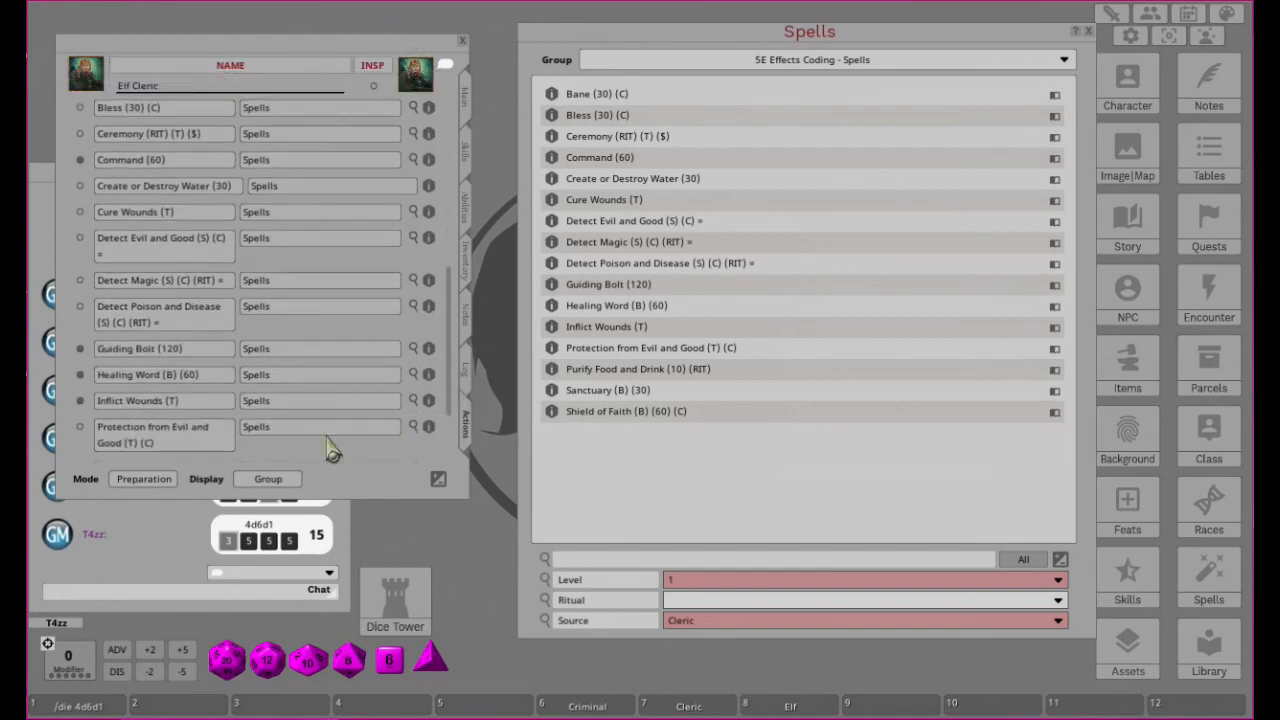
{"action": "left_click", "coordinate": [144, 480]}
{"action": "left_click", "coordinate": [268, 484]}
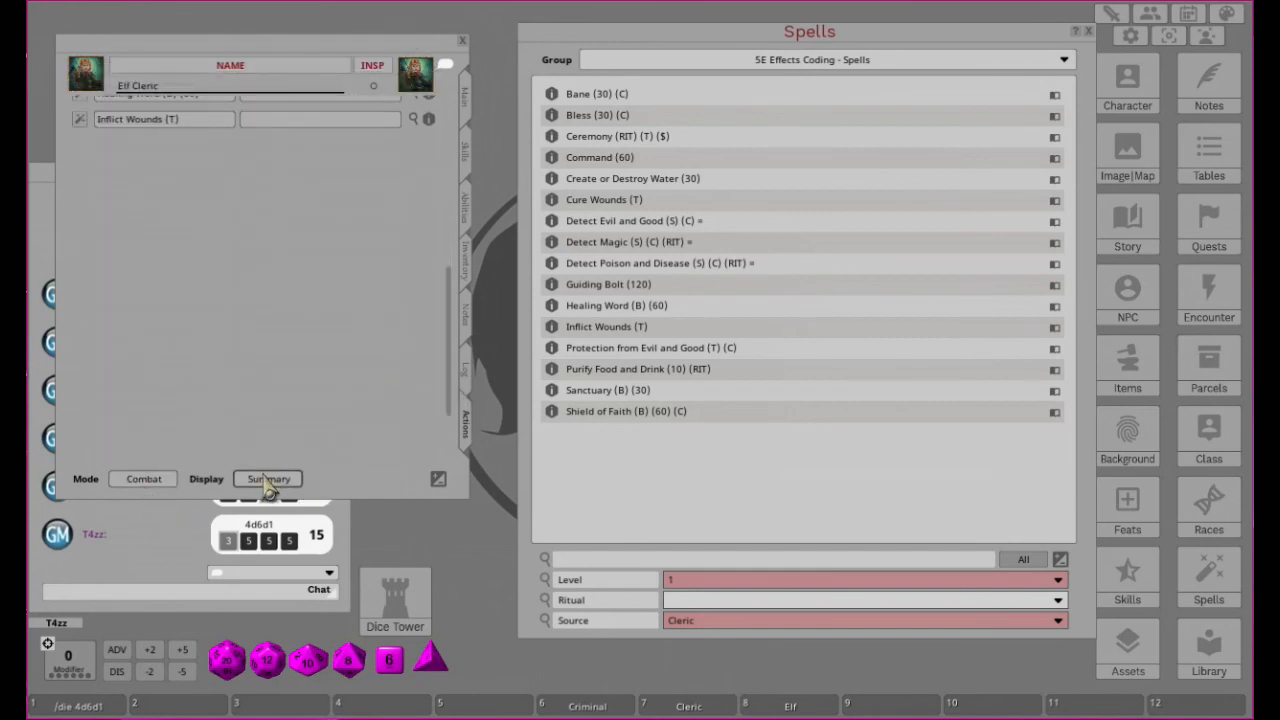
{"action": "left_click", "coordinate": [268, 479]}
{"action": "scroll", "coordinate": [337, 409], "scroll_direction": "down", "scroll_amount": 2}
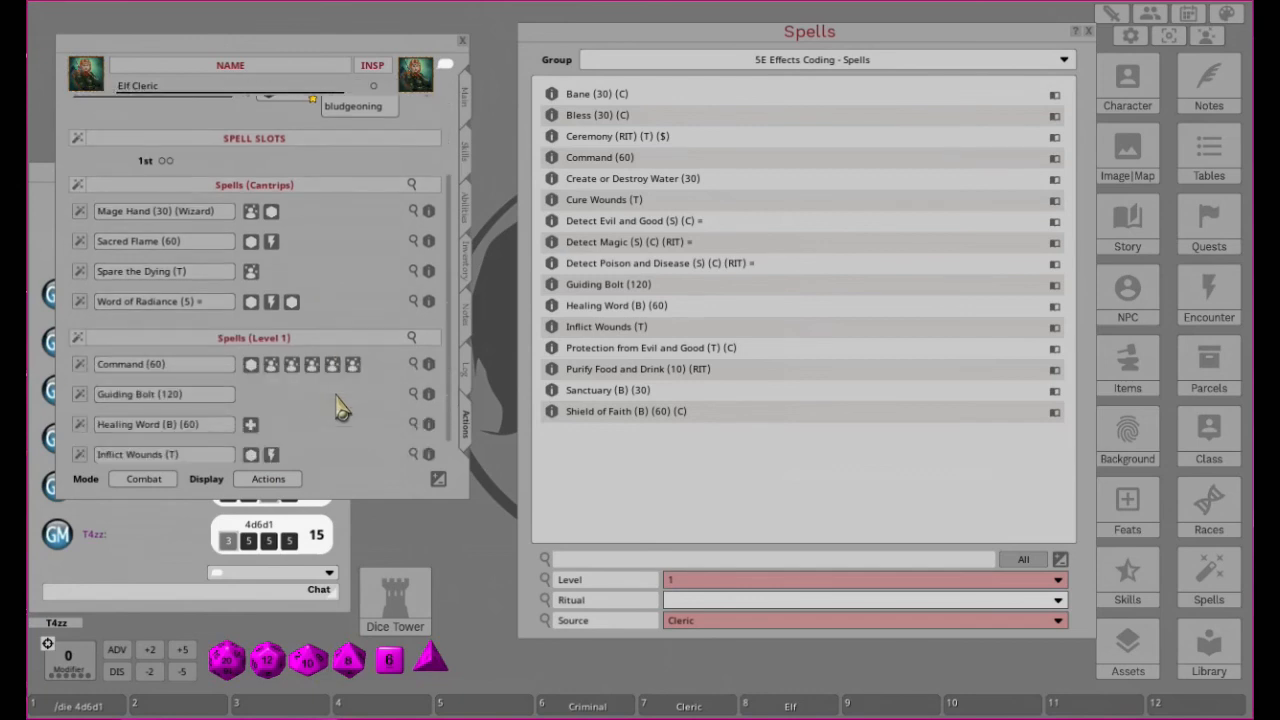
{"action": "scroll", "coordinate": [337, 409], "scroll_direction": "down", "scroll_amount": 1}
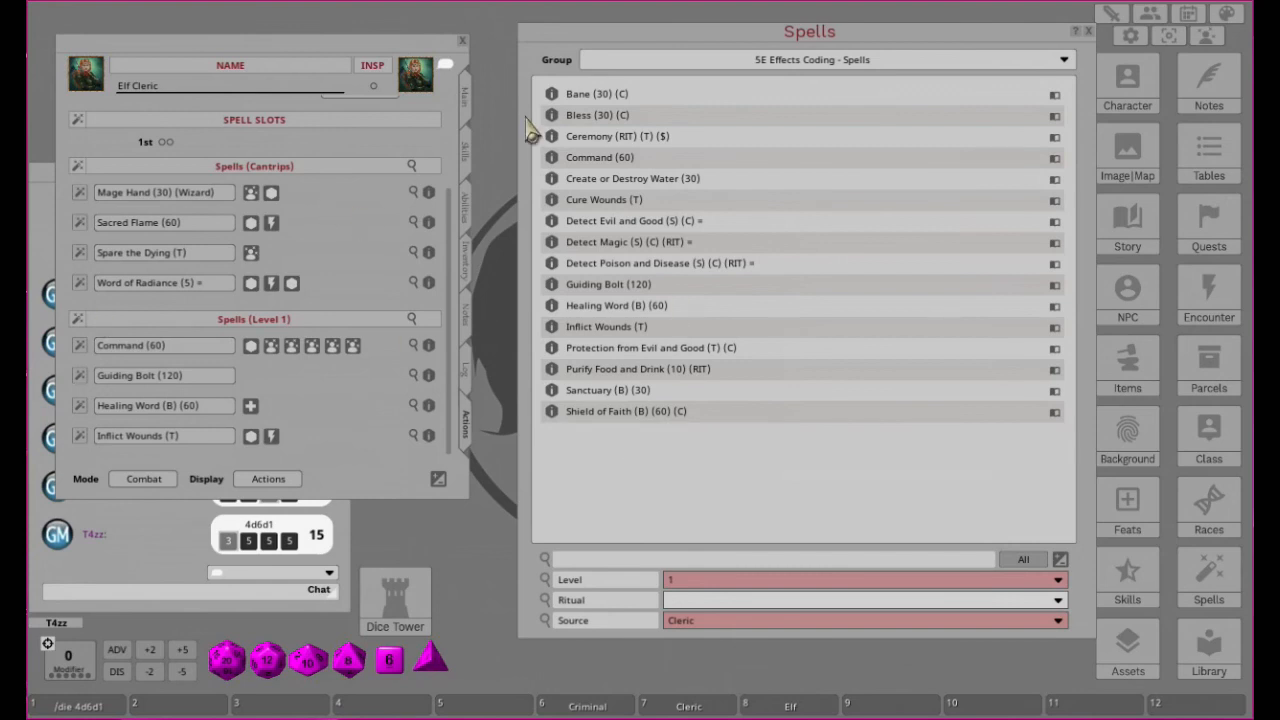
Close the character sheet and the Spells window, and clear the chat history.
{"action": "left_click", "coordinate": [462, 42]}
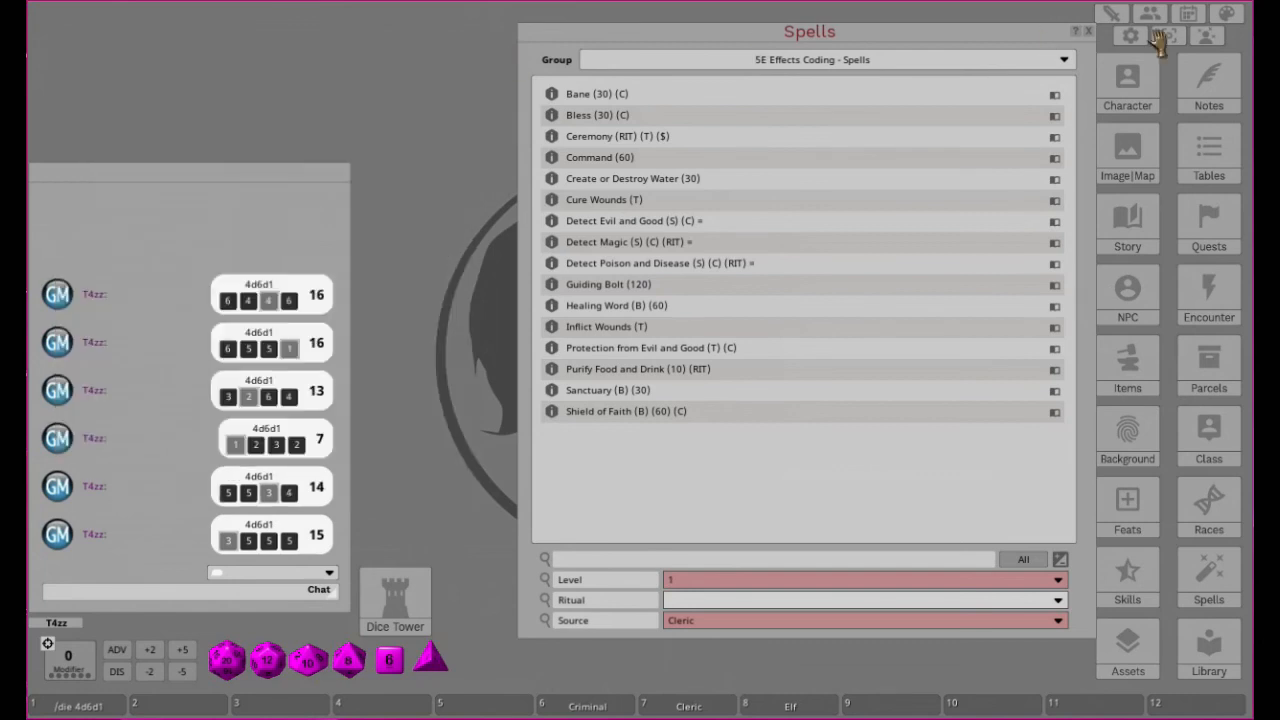
{"action": "left_click", "coordinate": [1089, 31]}
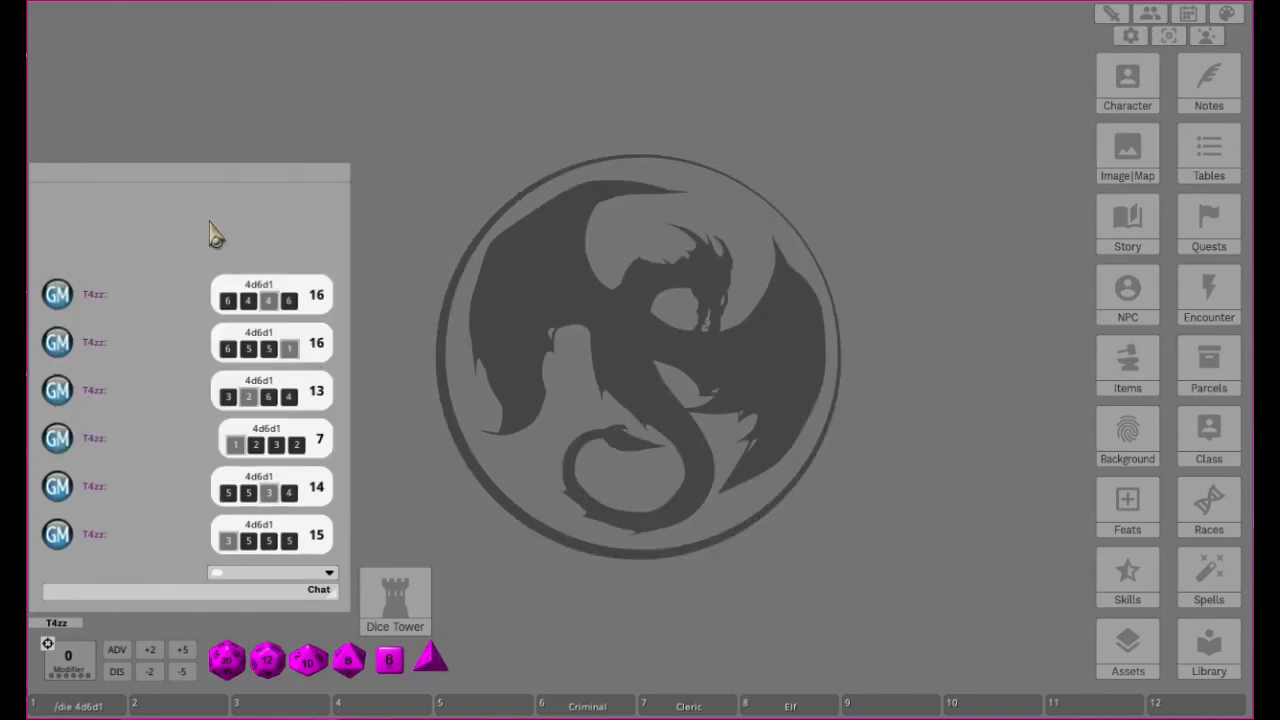
{"action": "right_click", "coordinate": [157, 236]}
{"action": "left_click", "coordinate": [92, 240]}
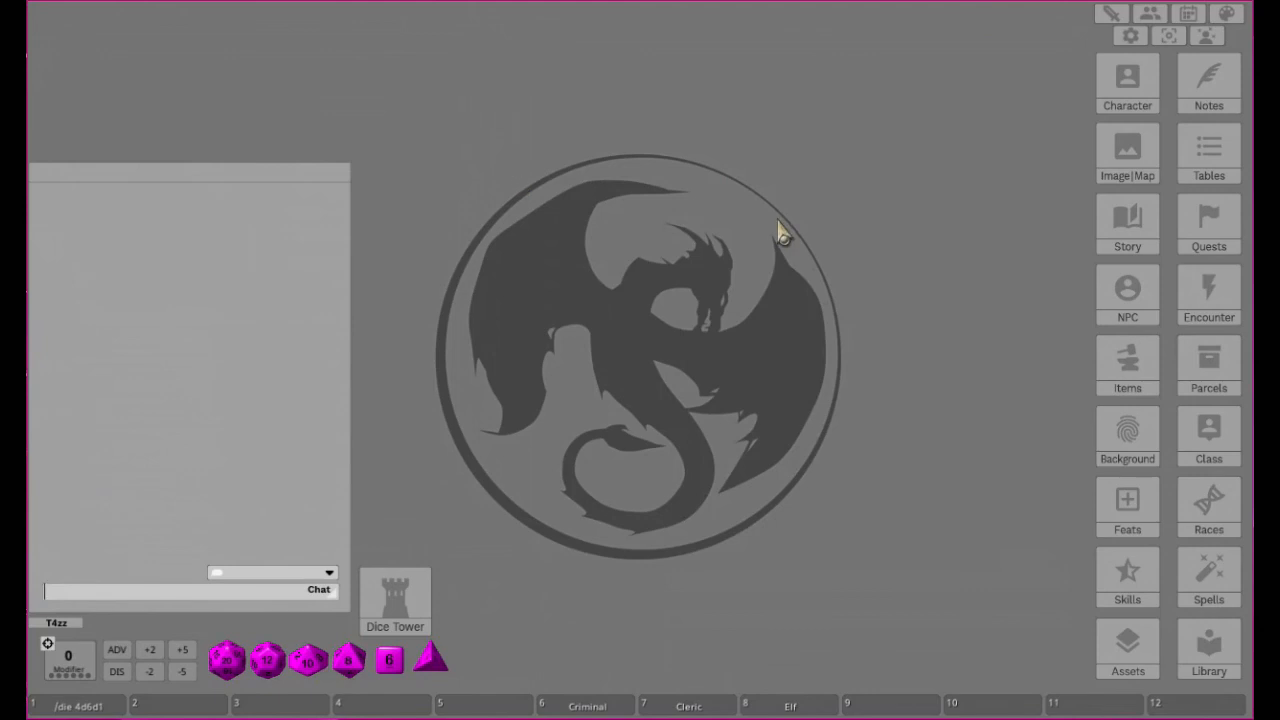